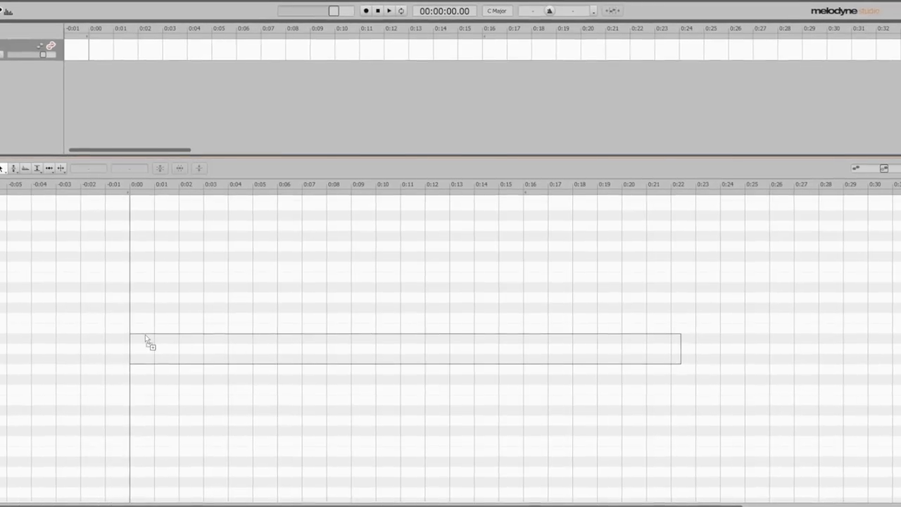
# Check the loop's detection algorithm is Polyphonic Sustain and choose MIDI as the export format with individual range for each track.
pyautogui.click(51, 14)
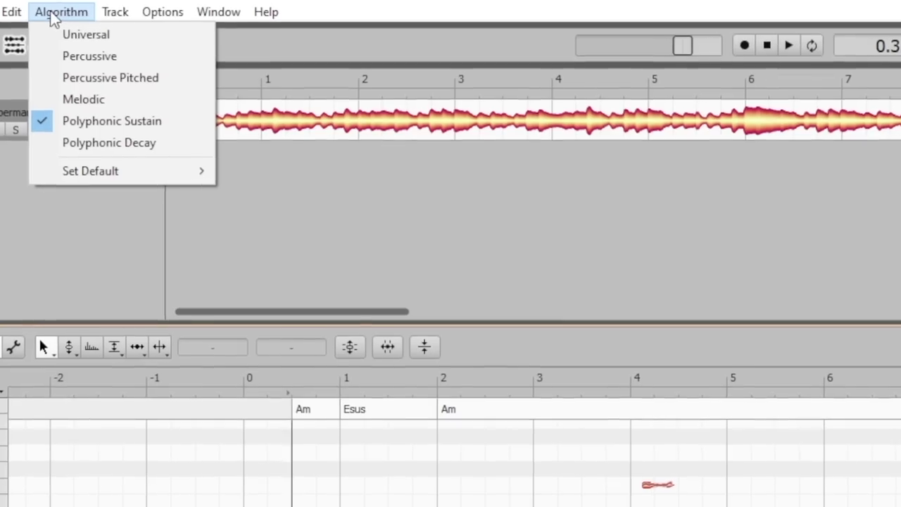
pyautogui.click(2, 20)
pyautogui.click(34, 268)
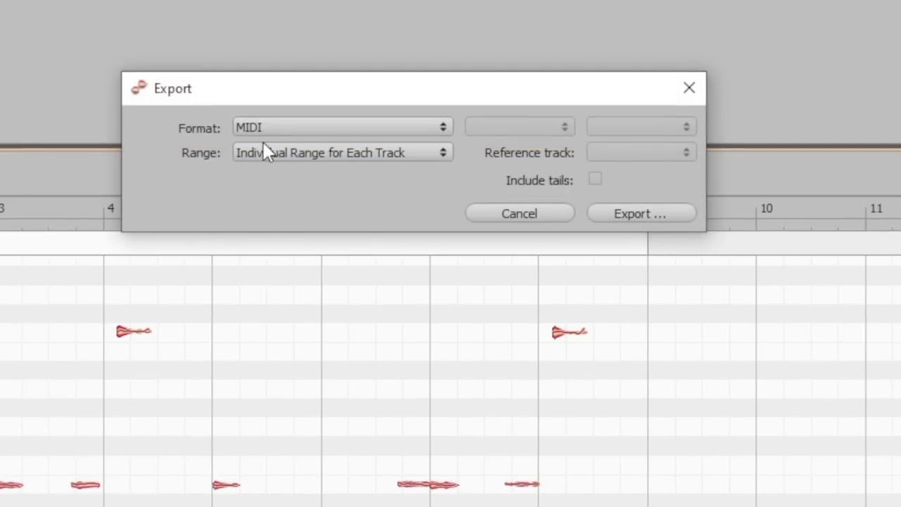
pyautogui.click(274, 128)
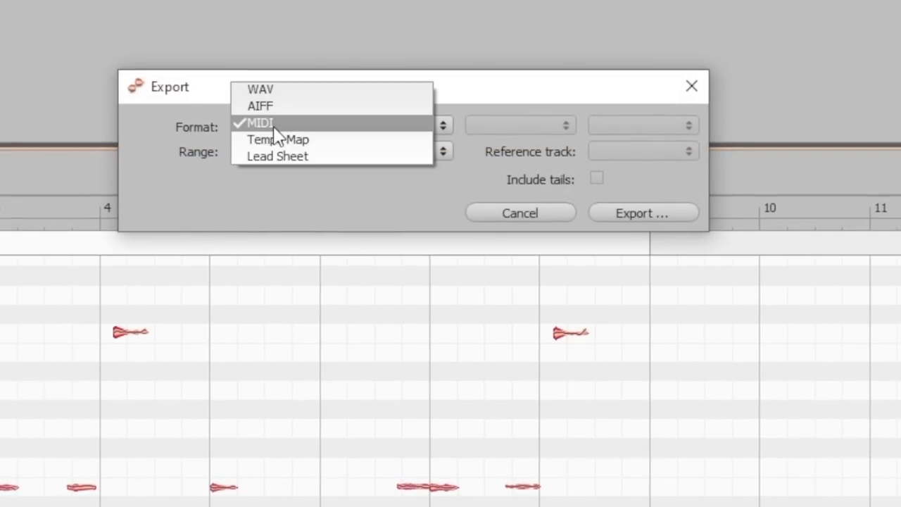
pyautogui.click(274, 122)
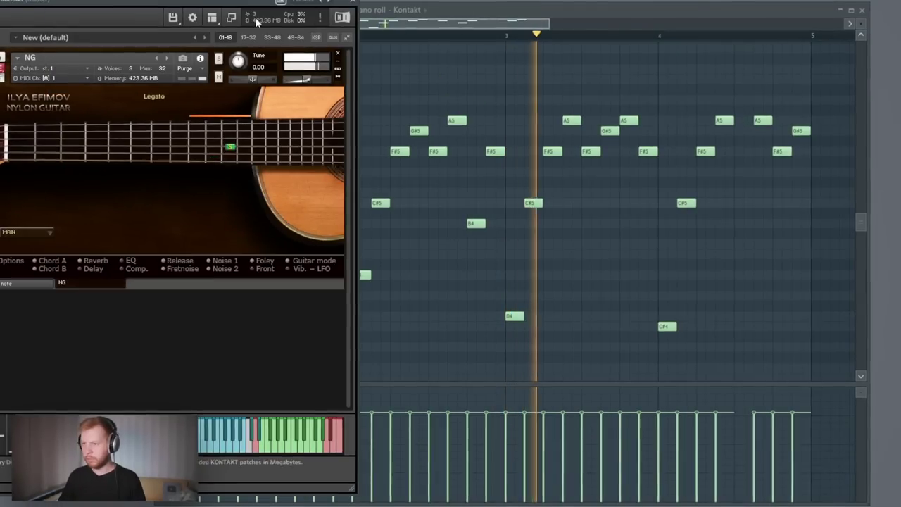
# Switch to FL Studio and change the Kontakt nylon guitar from Guitar mode to Keyb. mode.
pyautogui.moveTo(202, 15); pyautogui.dragTo(390, 7)
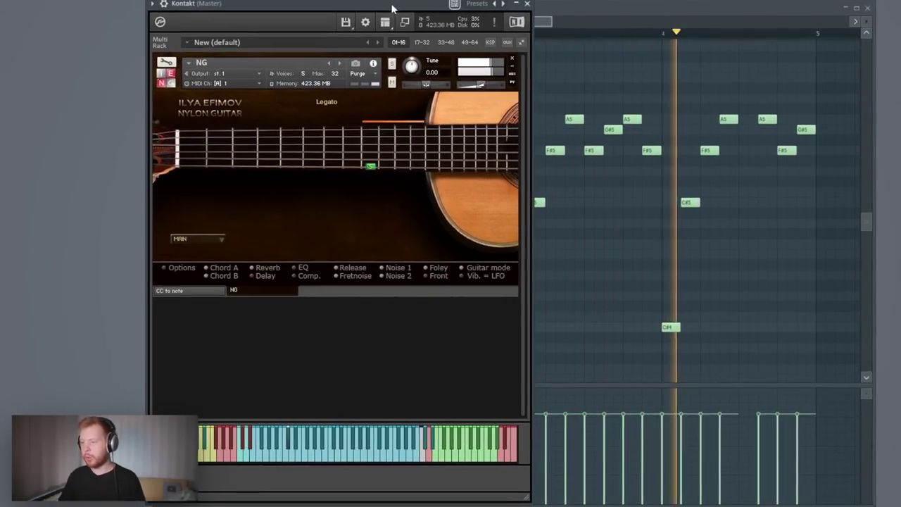
pyautogui.click(483, 269)
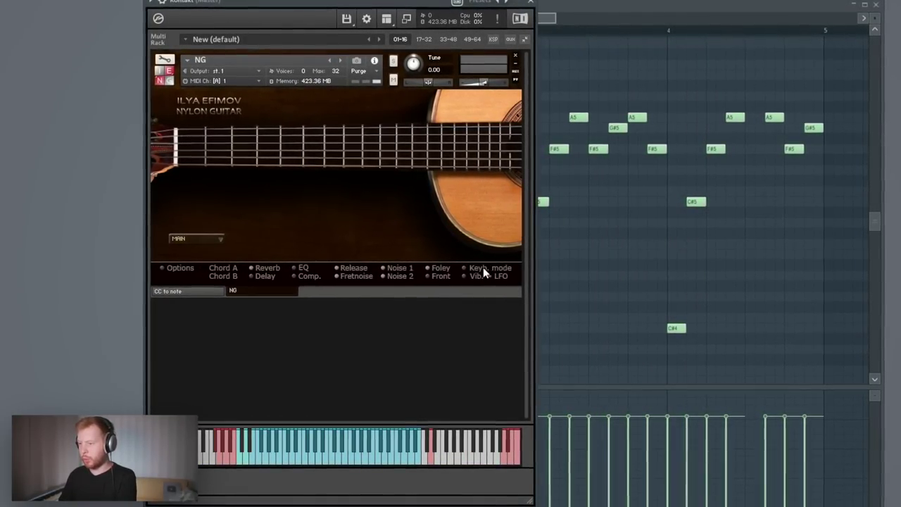
# Lengthen the imported notes across the four bars so they ring into one another, extending the low notes to nearly a full bar.
pyautogui.rightClick(573, 236)
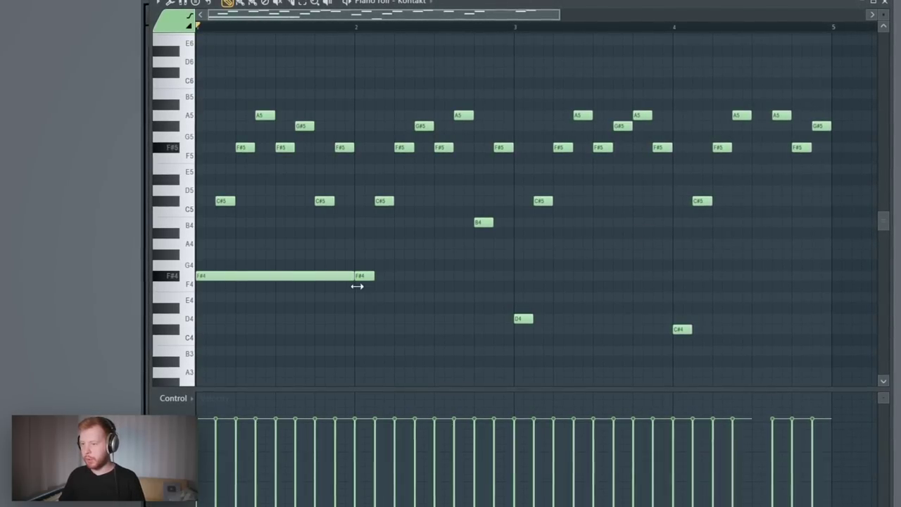
pyautogui.doubleClick(224, 200)
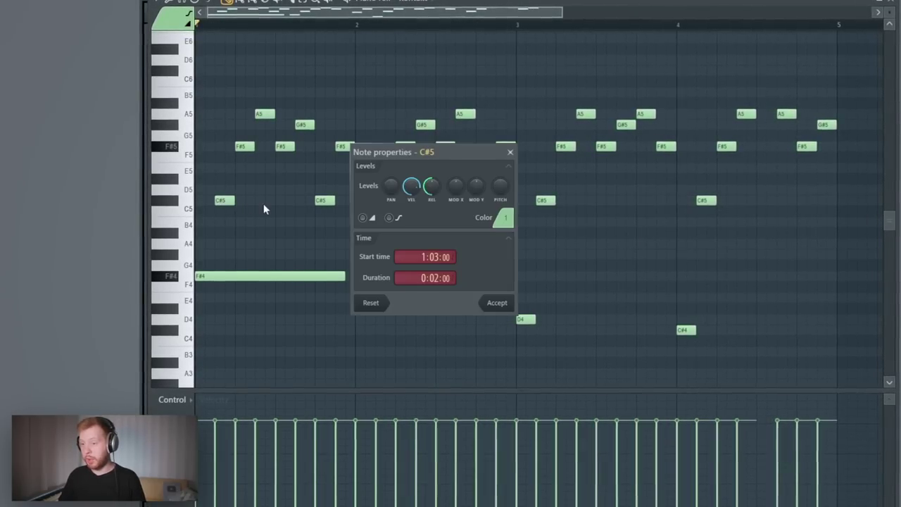
pyautogui.press('Escape')
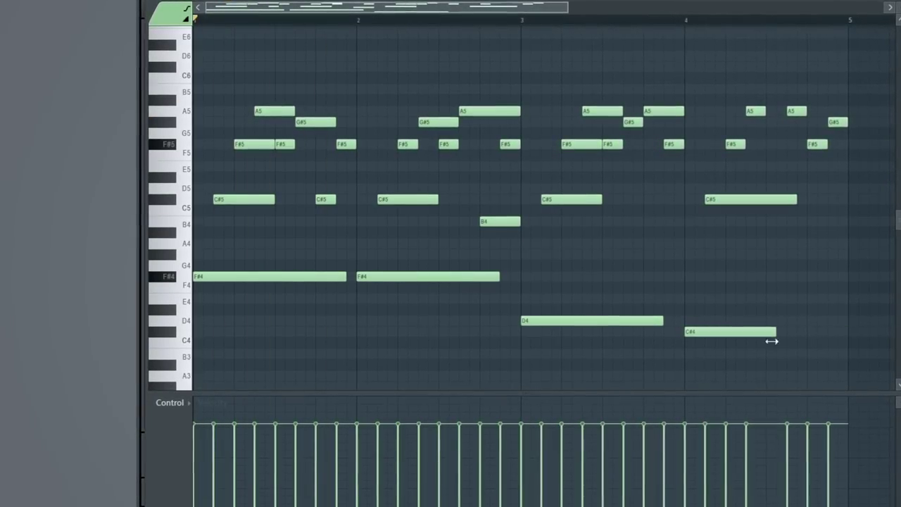
pyautogui.press('space')
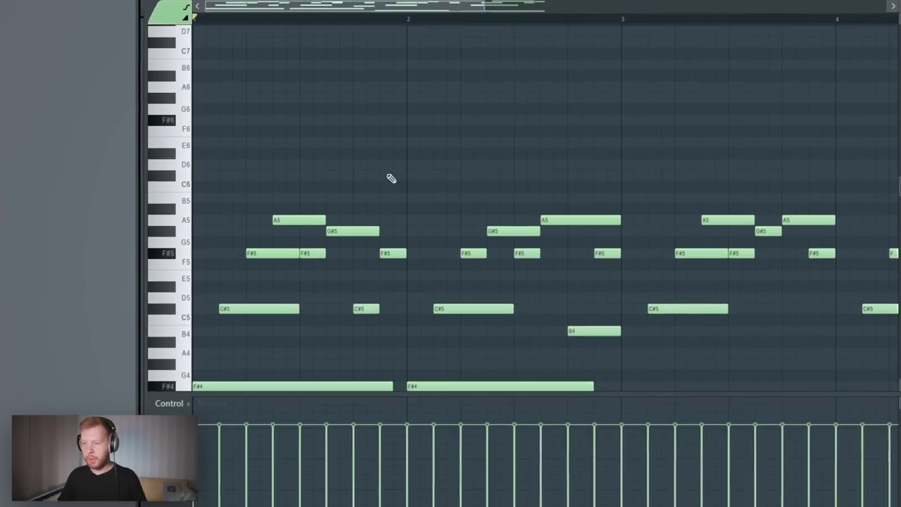
# Add one-bar top notes C#6 in bars 1 and 3 and B5 in bar 4, plus short C#5 and D5 endings in bars 3 and 4.
pyautogui.scroll(-2, 293, 191)
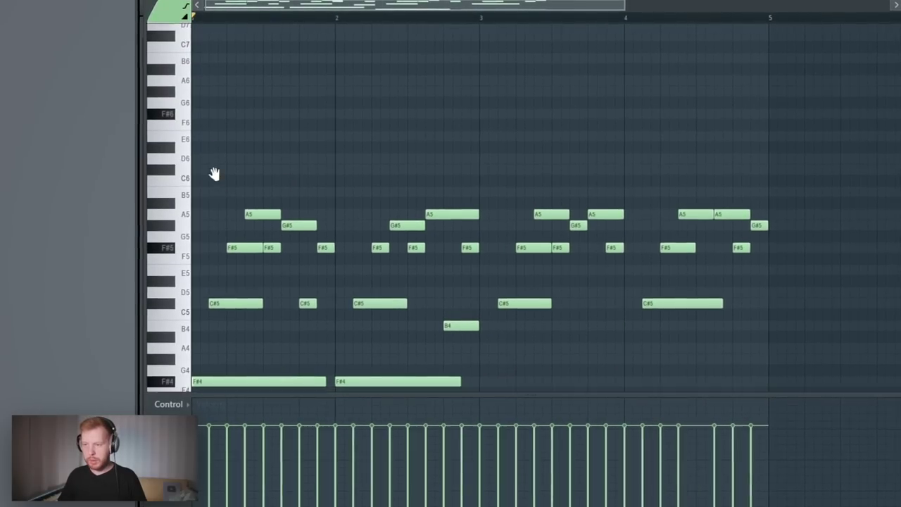
pyautogui.moveTo(214, 174); pyautogui.dragTo(214, 160)
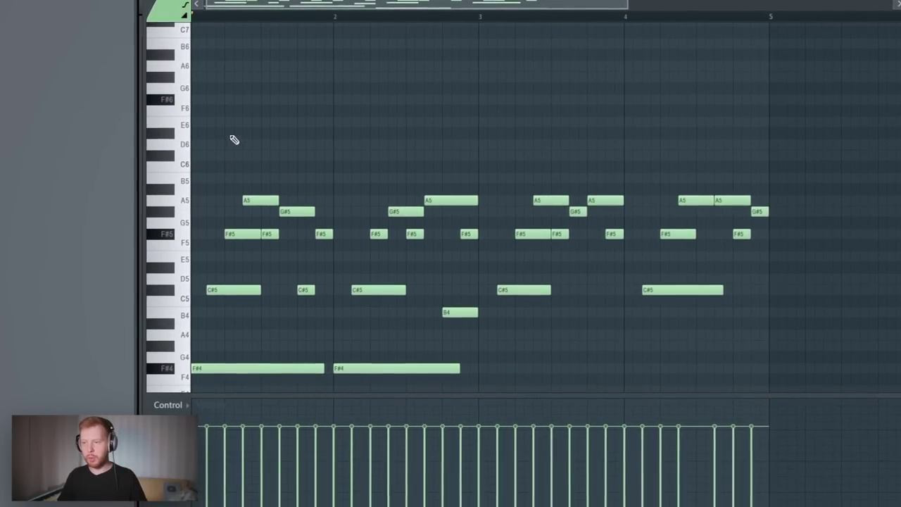
pyautogui.moveTo(235, 125); pyautogui.dragTo(166, 120)
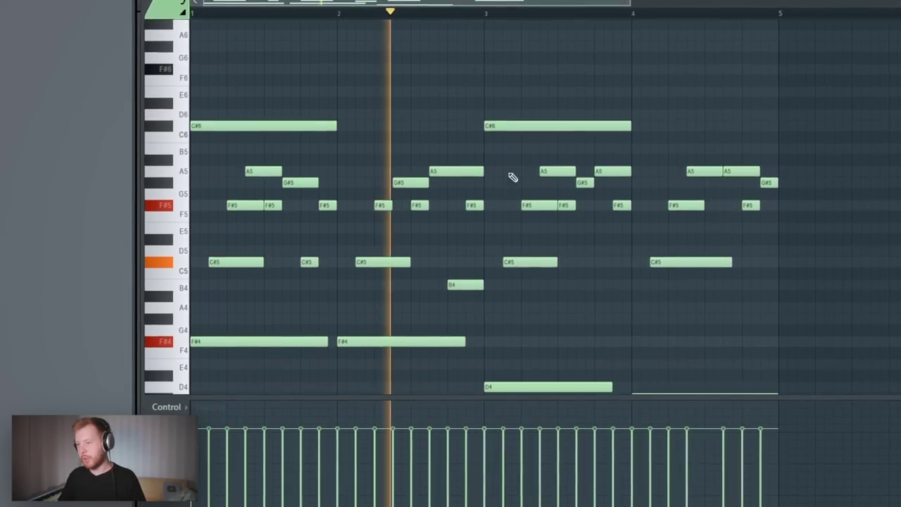
pyautogui.scroll(-2, 514, 175)
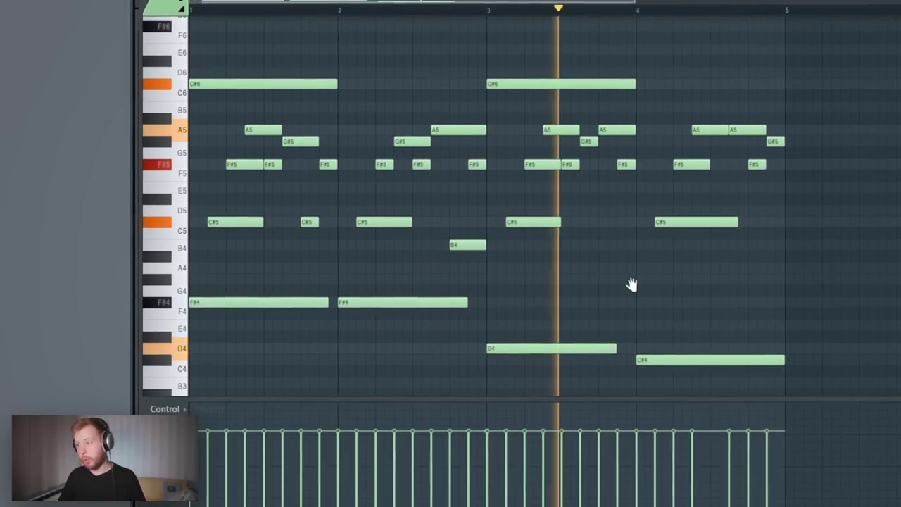
pyautogui.moveTo(631, 284); pyautogui.dragTo(573, 280)
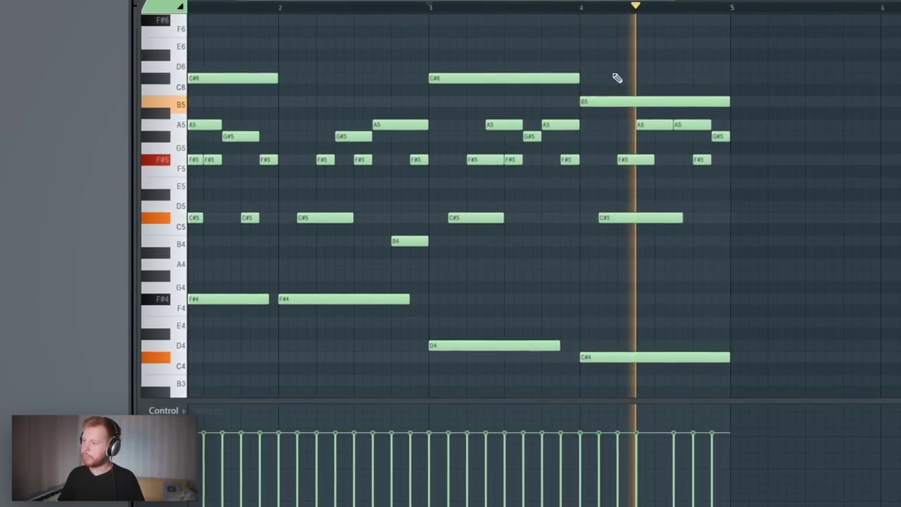
pyautogui.press('space')
pyautogui.scroll(-2, 500, 220)
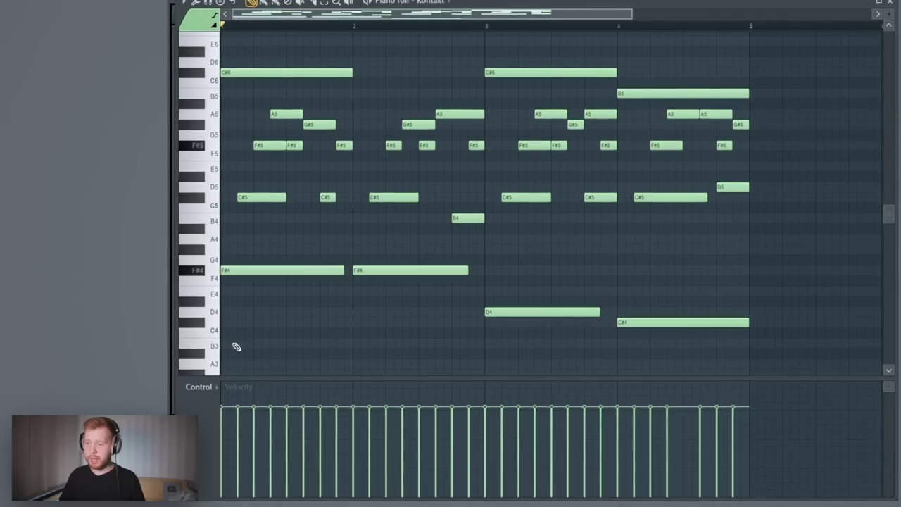
# Vary the note velocities bar by bar across the four-bar melody and play it back.
pyautogui.scroll(4, 268, 335)
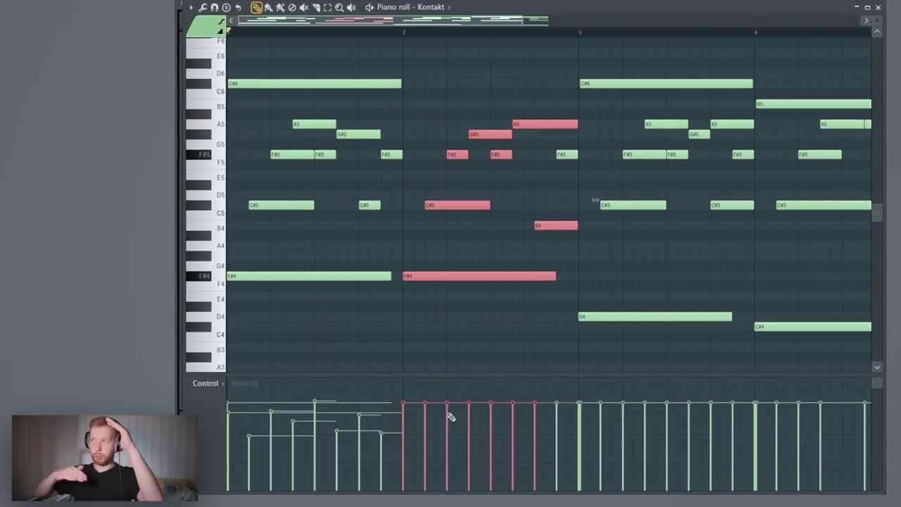
pyautogui.moveTo(584, 59); pyautogui.dragTo(719, 344)
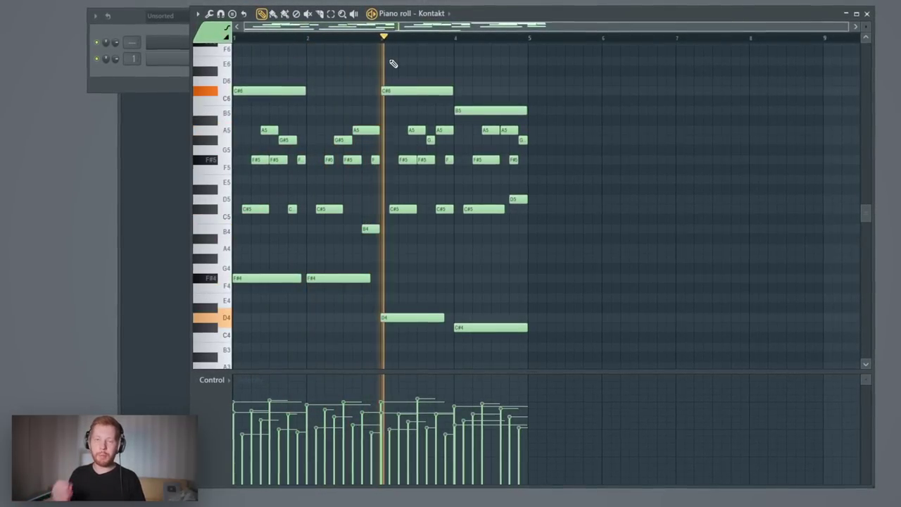
pyautogui.press('space')
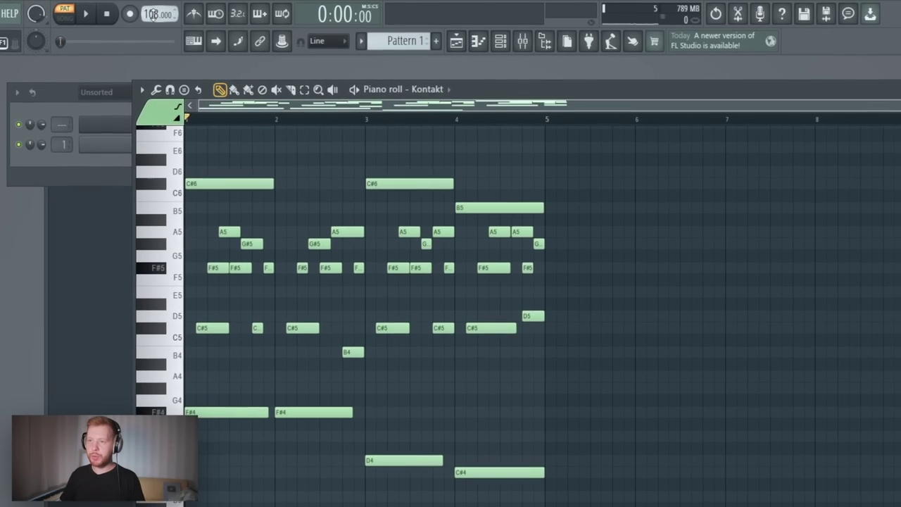
# Set the project tempo to 134 BPM and duplicate the four-bar melody into bars 5 to 8.
pyautogui.scroll(20, 153, 15)
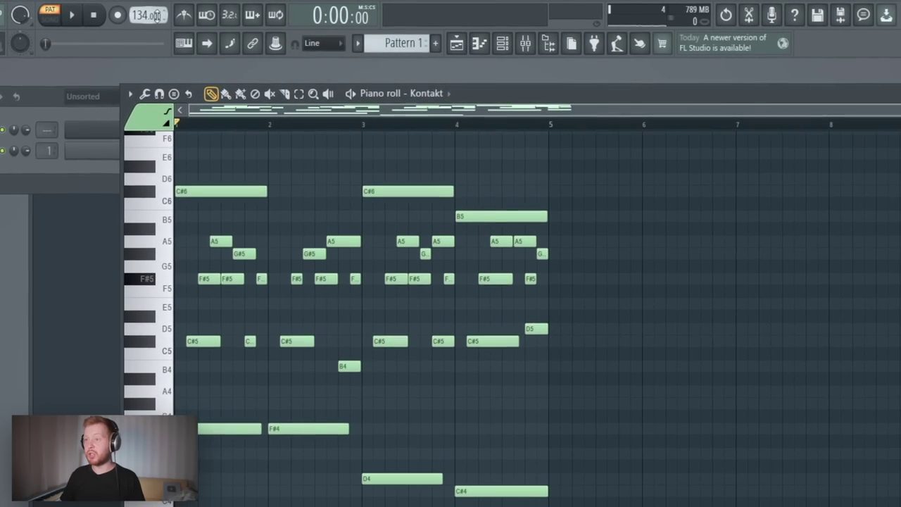
pyautogui.hotkey('ctrl', 'b')
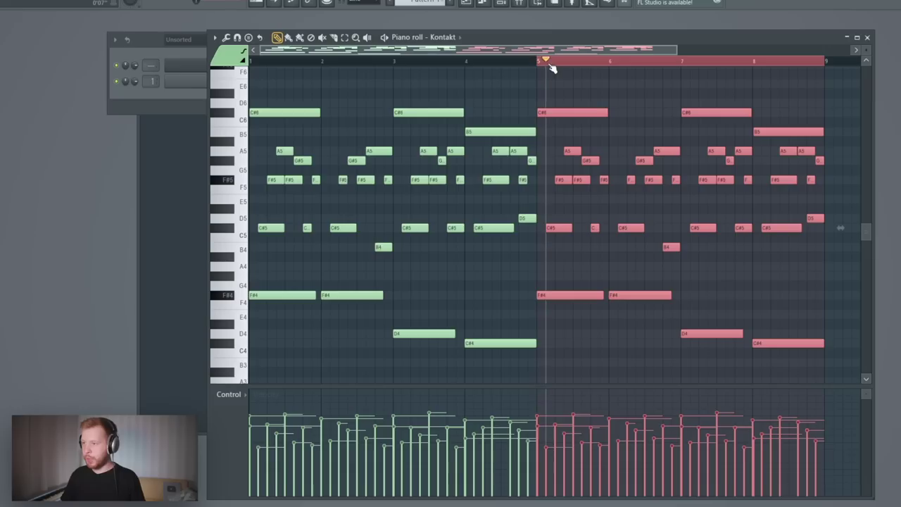
pyautogui.hotkey('ctrl', 'd')
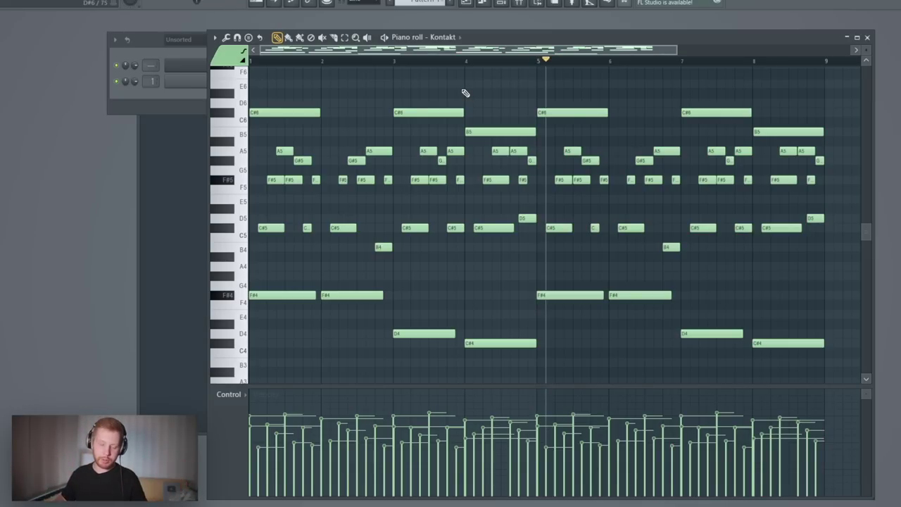
# Transpose the whole melody up nine semitones and back down one octave, auditioning the result.
pyautogui.press('Up')
pyautogui.press('Up')
pyautogui.press('Up')
pyautogui.press('Up')
pyautogui.press('Up')
pyautogui.press('Up')
pyautogui.press('Up')
pyautogui.press('Up')
pyautogui.press('Up')
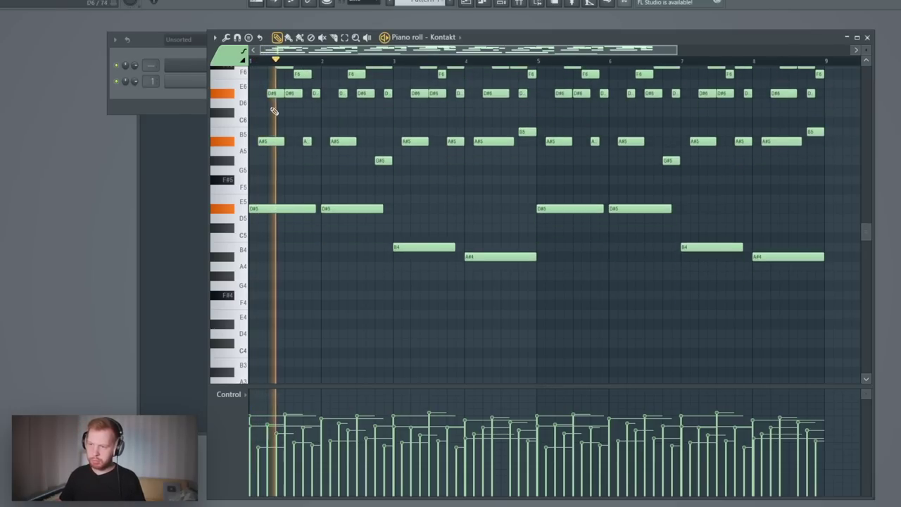
pyautogui.press('space')
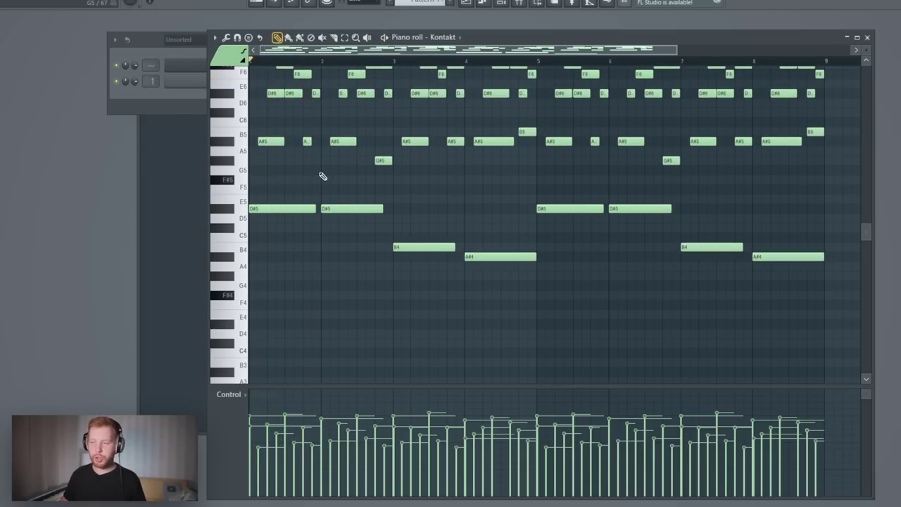
pyautogui.hotkey('ctrl', 'Down')
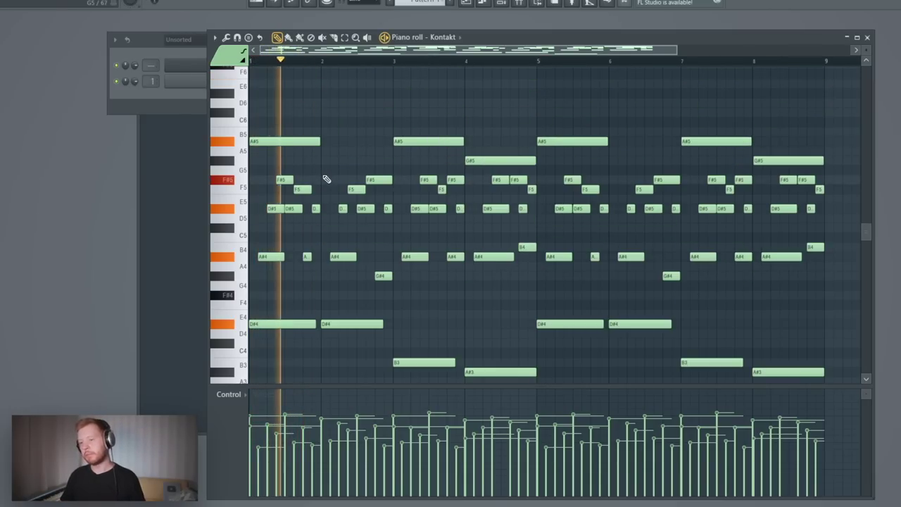
# Consolidate the Pattern 1 clip in the playlist to audio and delete the muted pattern clip on Track 2.
pyautogui.click(467, 3)
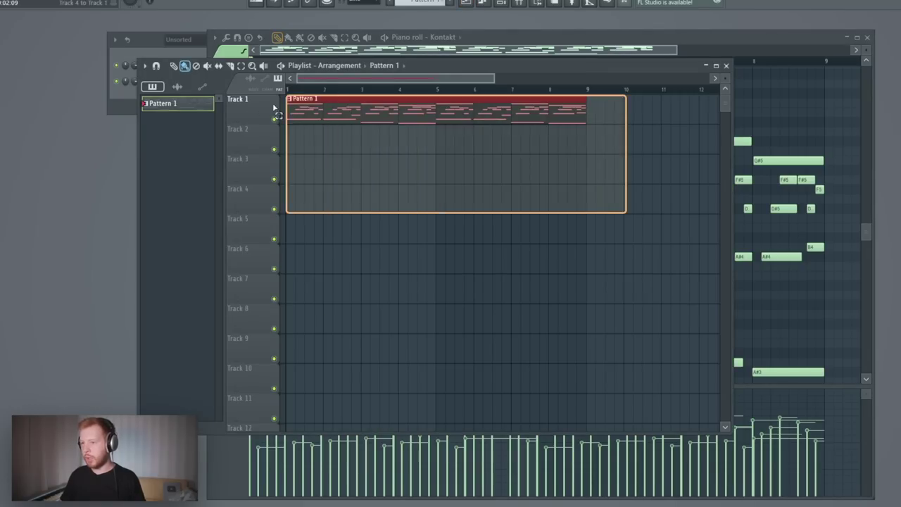
pyautogui.hotkey('ctrl', 'alt', 'c')
pyautogui.click(542, 392)
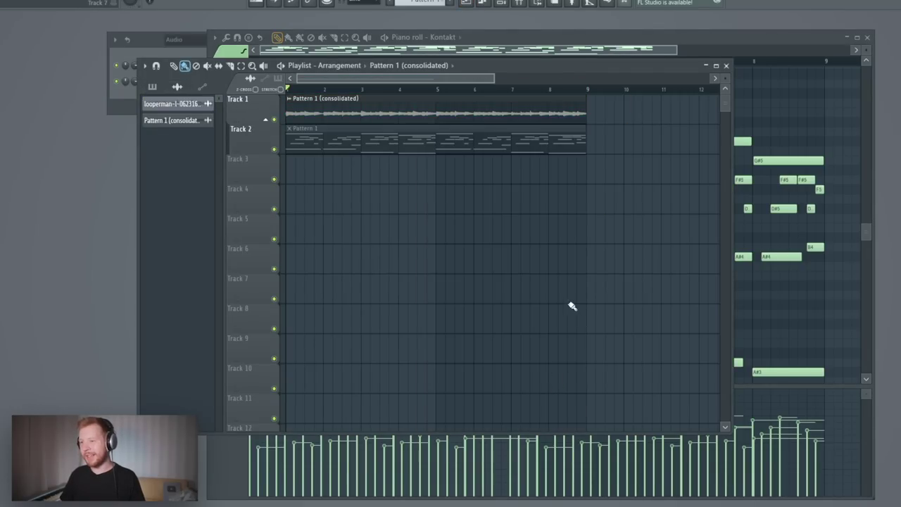
pyautogui.rightClick(398, 141)
# Set the consolidated clip's time stretching mode to Stretch with a lowered pitch, and slow down the project tempo.
pyautogui.doubleClick(378, 111)
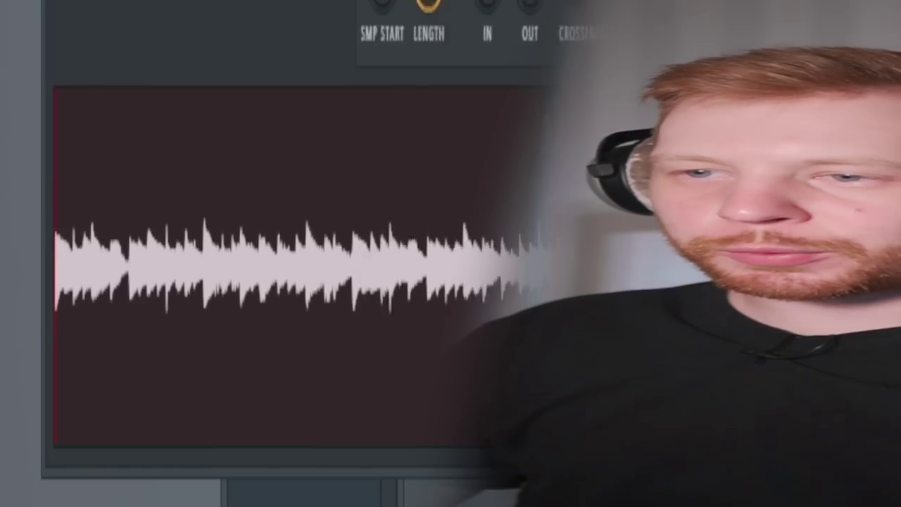
pyautogui.moveTo(84, 134); pyautogui.dragTo(294, 154)
pyautogui.click(493, 206)
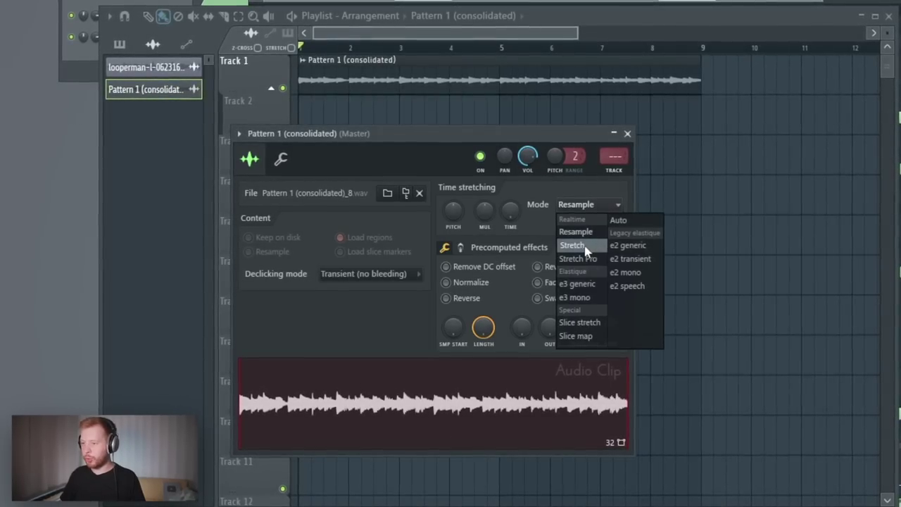
pyautogui.click(584, 246)
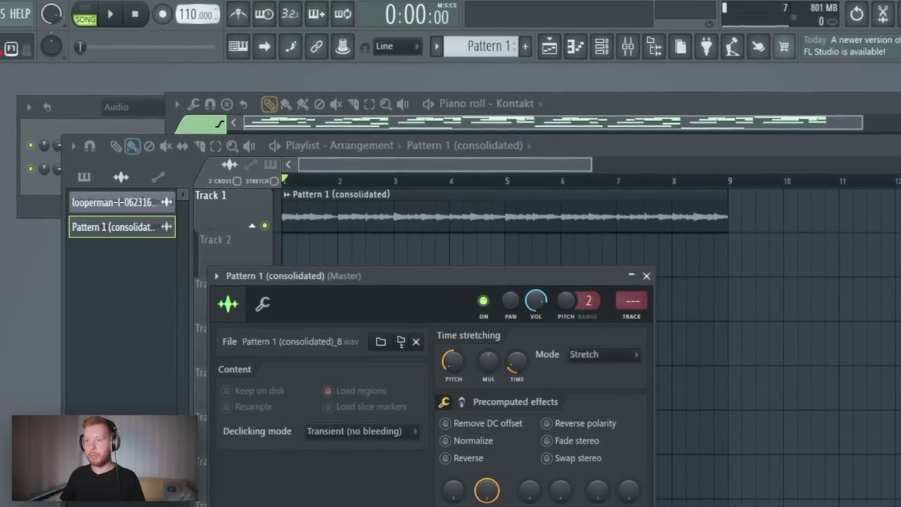
pyautogui.moveTo(190, 14); pyautogui.dragTo(190, 18)
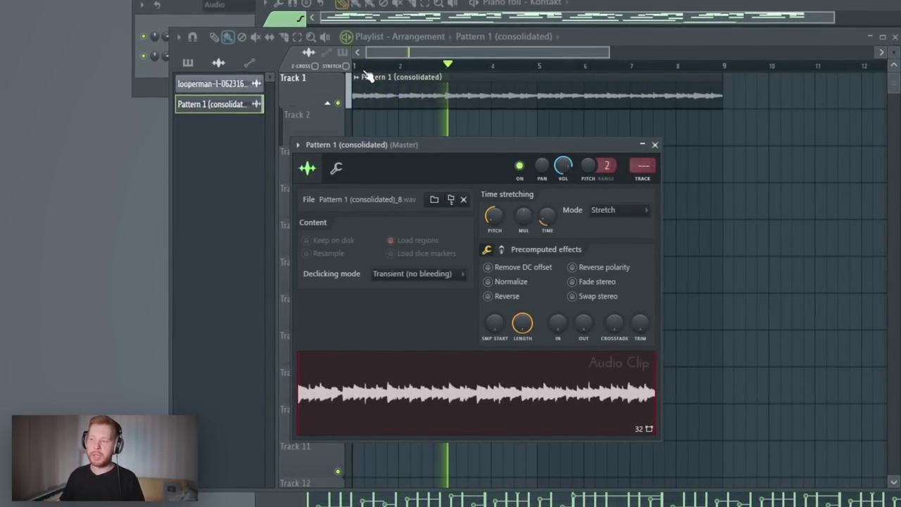
# Rename the consolidated audio clip's channel to "Gtr low".
pyautogui.write('Gtr')
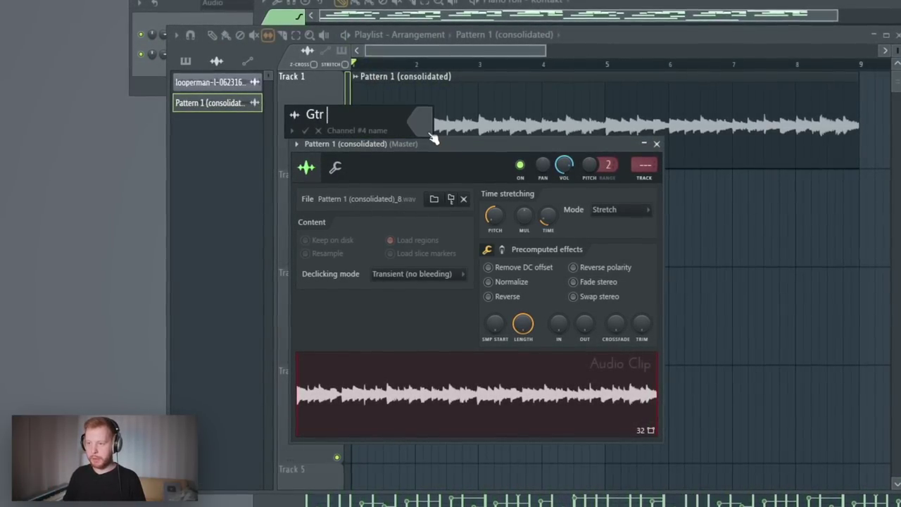
pyautogui.write(' low')
pyautogui.press('Return')
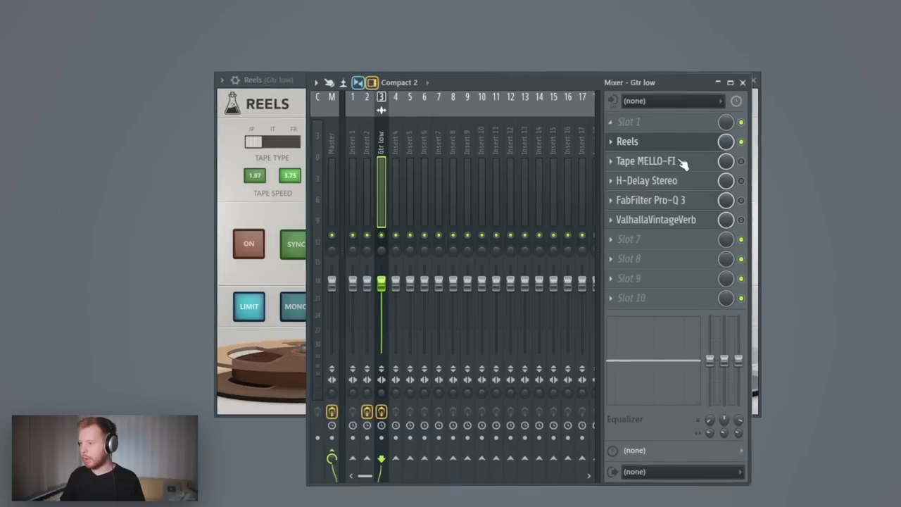
# Enable Tape MELLO-FI on the Gtr low mixer track and set its tape noise to -70.0 dB.
pyautogui.click(683, 164)
pyautogui.click(476, 151)
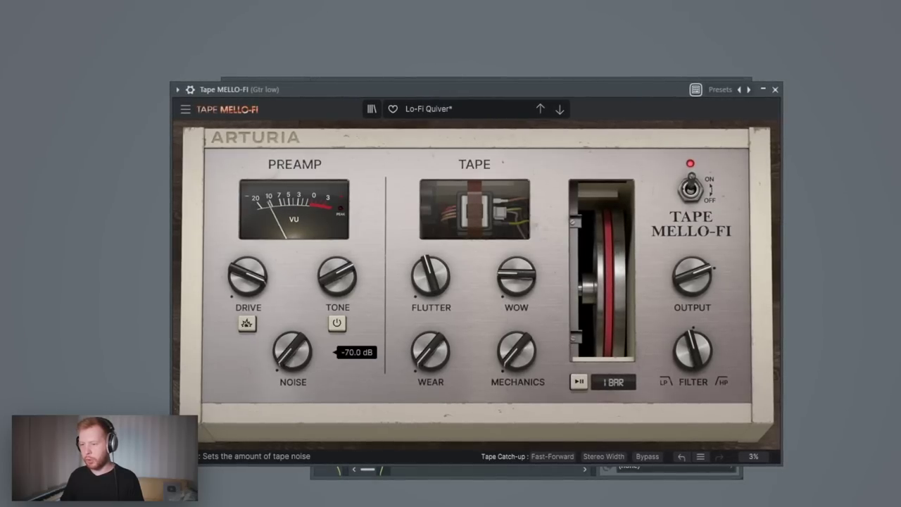
pyautogui.click(775, 89)
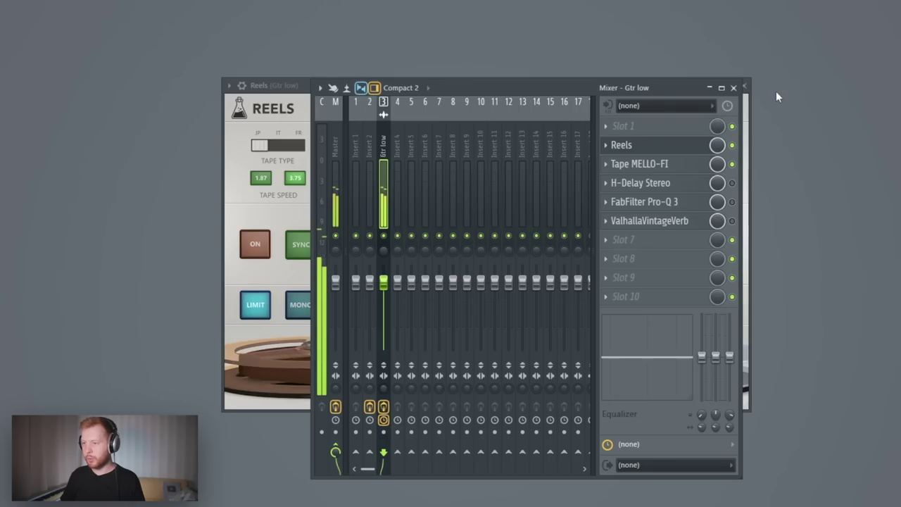
# Turn on ping-pong mode in the Gtr low track's H-Delay Stereo and lower its dry/wet mix and feedback.
pyautogui.click(666, 188)
pyautogui.moveTo(197, 94); pyautogui.dragTo(519, 111)
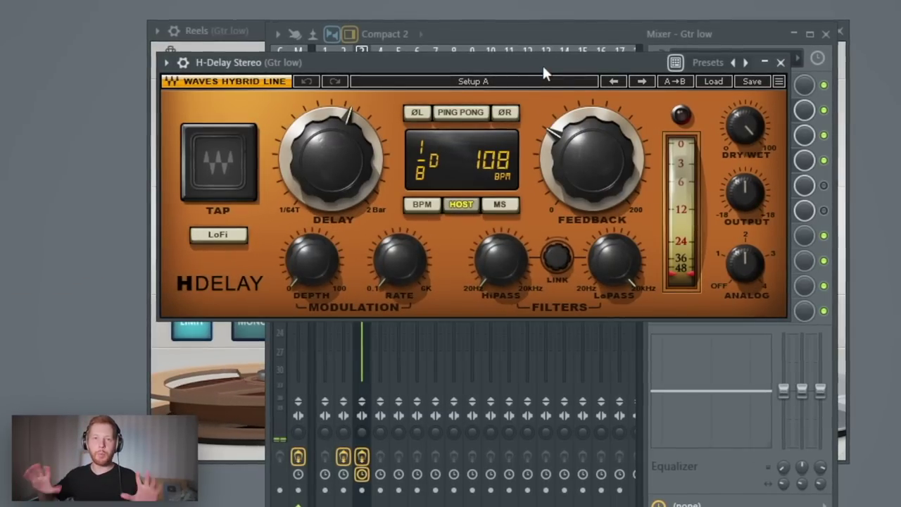
pyautogui.click(460, 112)
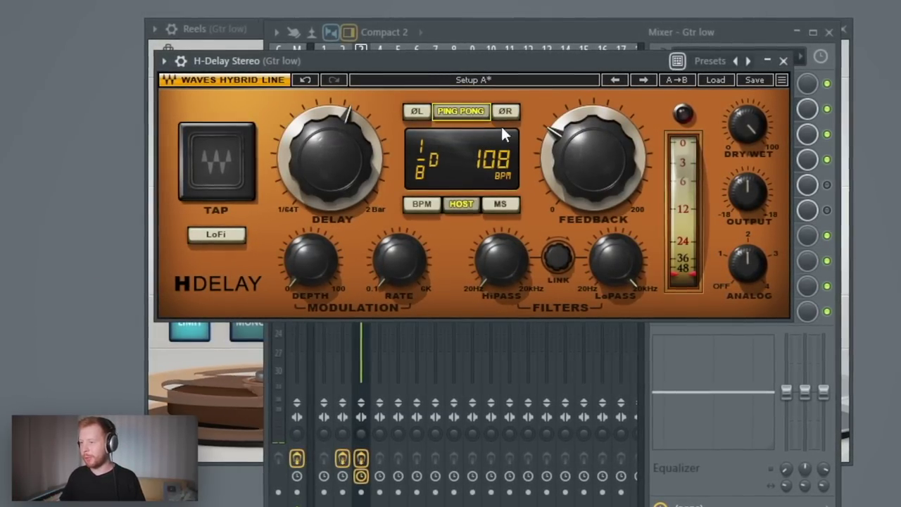
pyautogui.moveTo(746, 125); pyautogui.dragTo(686, 106)
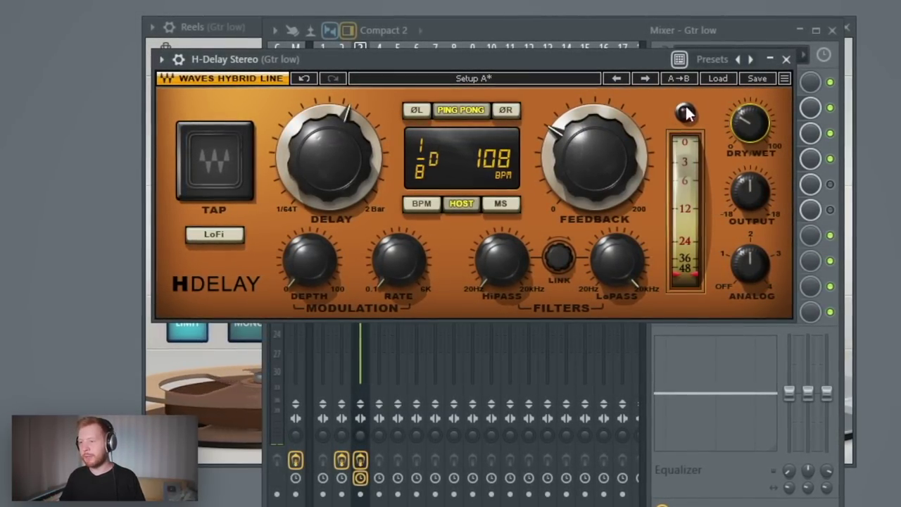
pyautogui.moveTo(587, 146); pyautogui.dragTo(584, 157)
# Raise the H-Delay high-pass filter, lower its low-pass filter, and set the delay time to 1/8.
pyautogui.moveTo(501, 263); pyautogui.dragTo(502, 257)
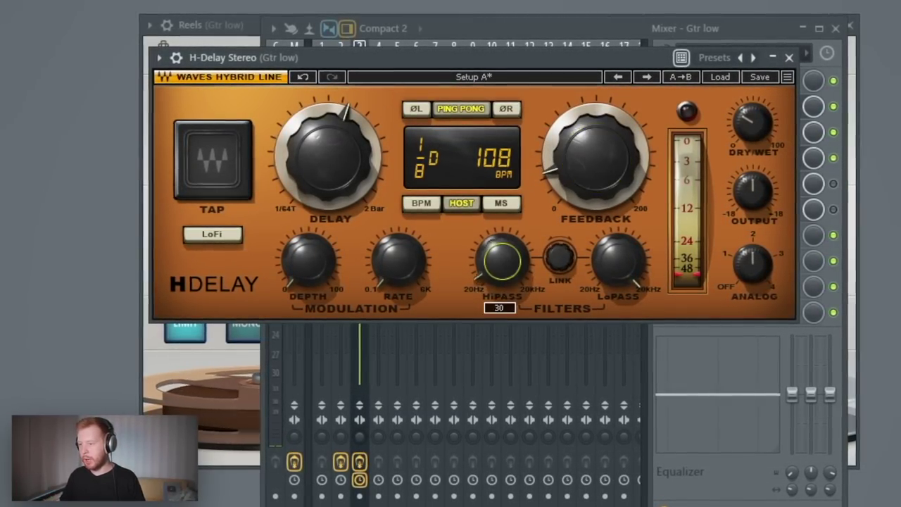
pyautogui.click(632, 264)
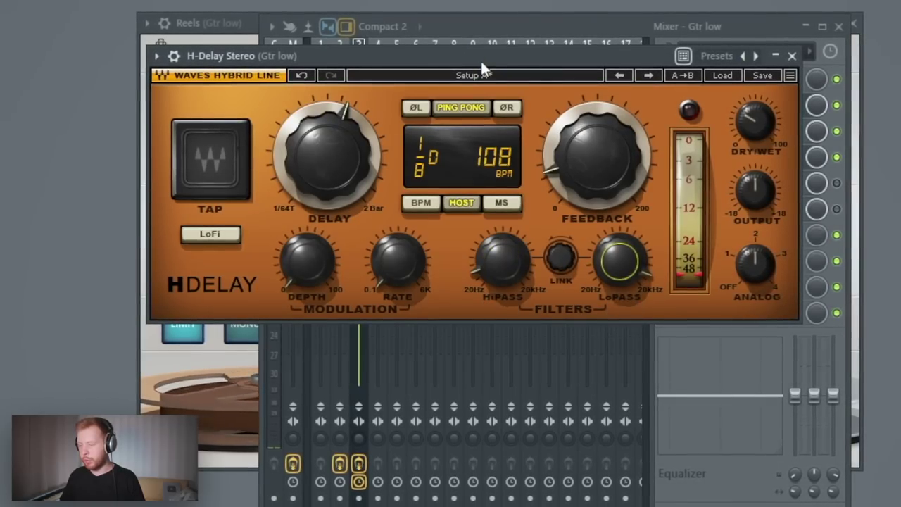
pyautogui.moveTo(511, 261); pyautogui.dragTo(509, 250)
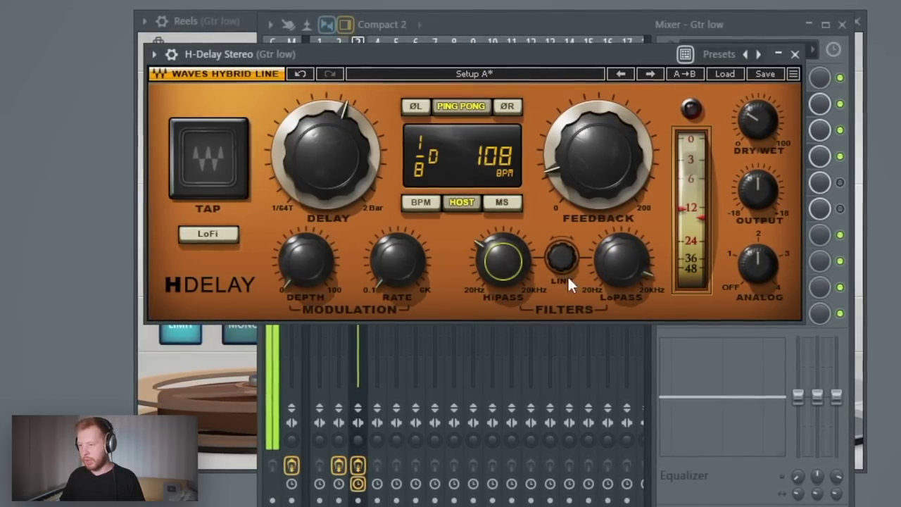
pyautogui.moveTo(622, 261); pyautogui.dragTo(623, 279)
pyautogui.moveTo(344, 164); pyautogui.dragTo(345, 173)
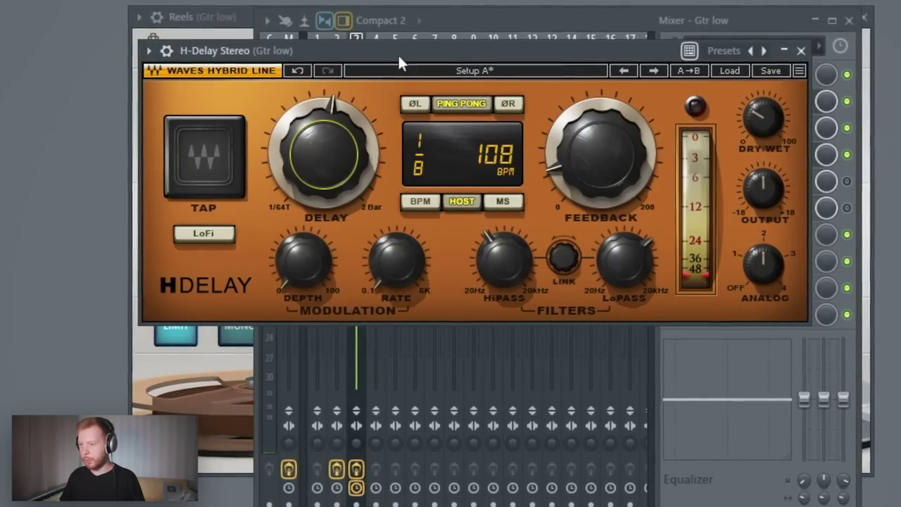
pyautogui.click(507, 259)
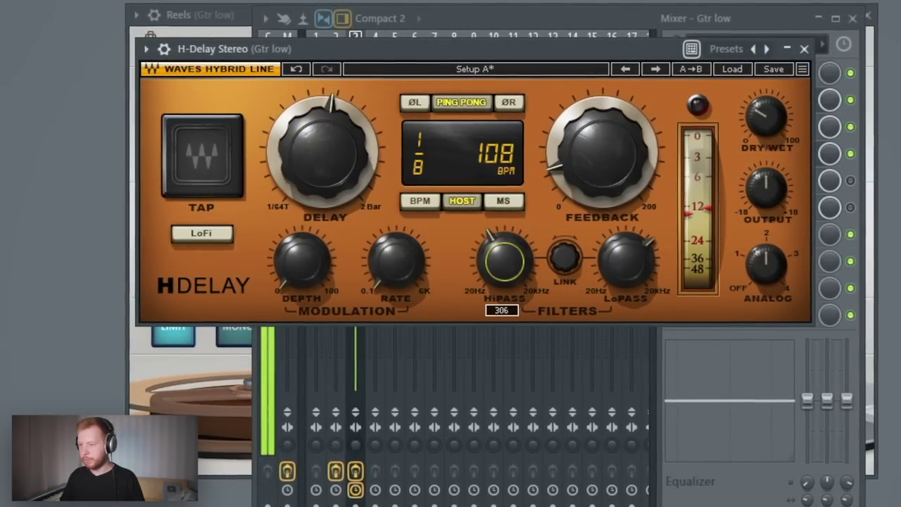
pyautogui.moveTo(506, 259); pyautogui.dragTo(507, 251)
pyautogui.moveTo(638, 258); pyautogui.dragTo(637, 266)
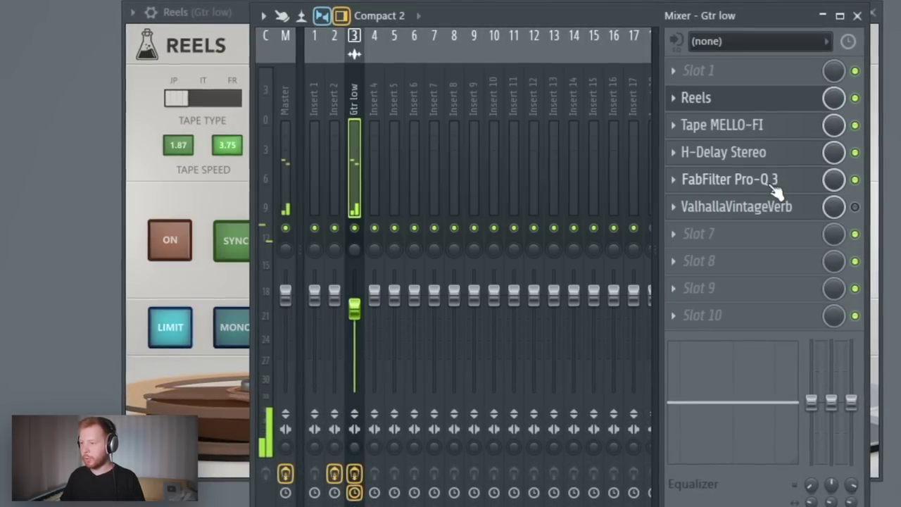
# Add a low cut at about 71 Hz in the Gtr low track's FabFilter Pro-Q 3.
pyautogui.click(713, 181)
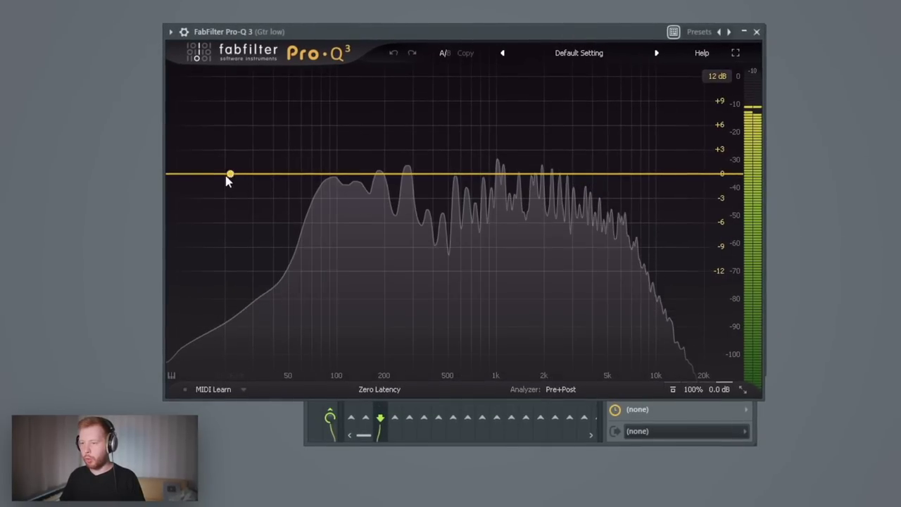
pyautogui.moveTo(201, 176); pyautogui.dragTo(309, 172)
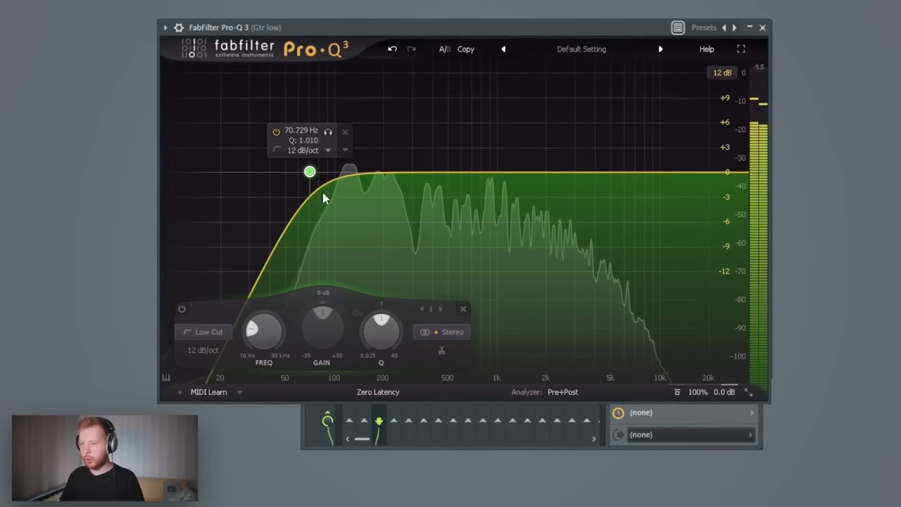
# Add a dynamic bell cut of about -2.9 dB near 112 Hz and another band that reduces the high frequencies.
pyautogui.doubleClick(363, 193)
pyautogui.rightClick(362, 192)
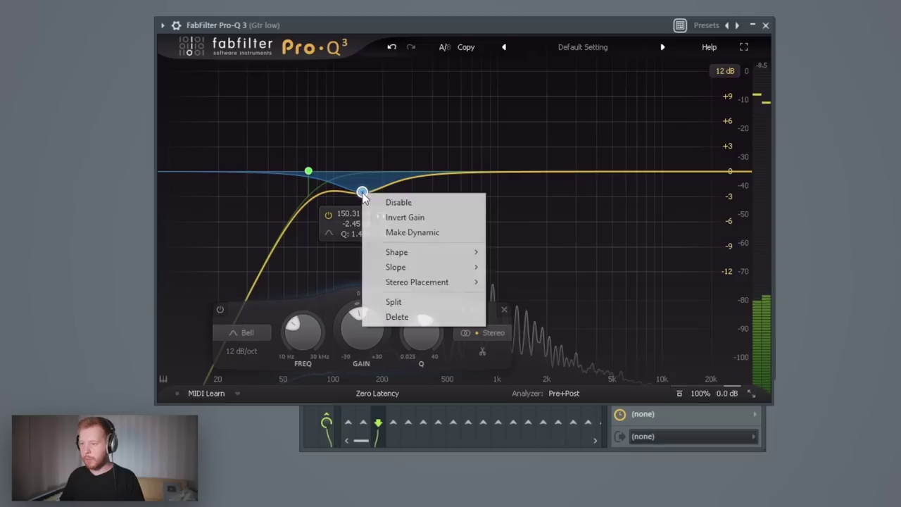
pyautogui.click(413, 232)
pyautogui.moveTo(362, 193); pyautogui.dragTo(346, 204)
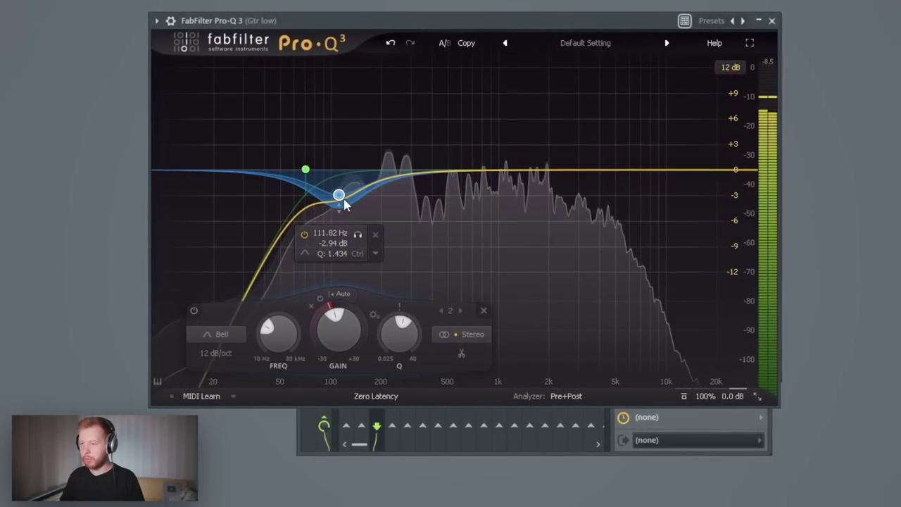
pyautogui.doubleClick(708, 173)
pyautogui.moveTo(708, 173); pyautogui.dragTo(578, 195)
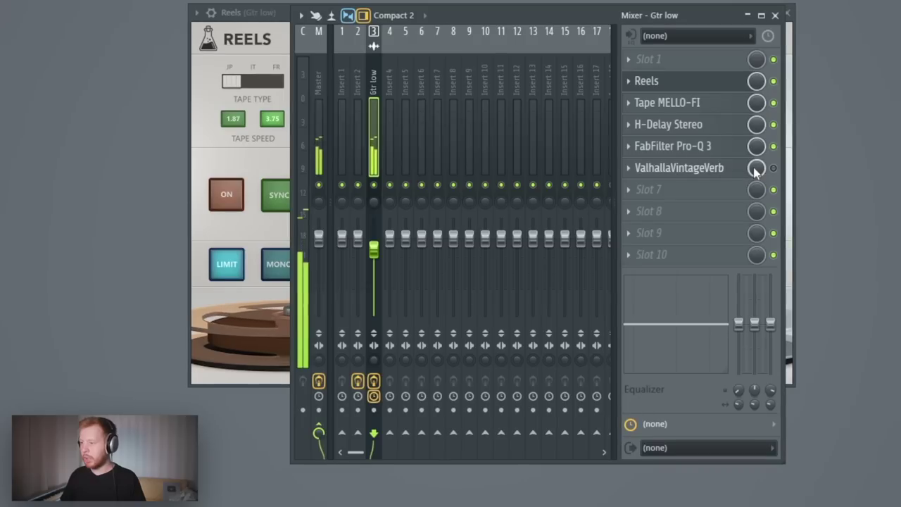
# Lower the mix of the Gtr low track's ValhallaVintageVerb to 10.4 % and raise its EQ low cut.
pyautogui.click(696, 168)
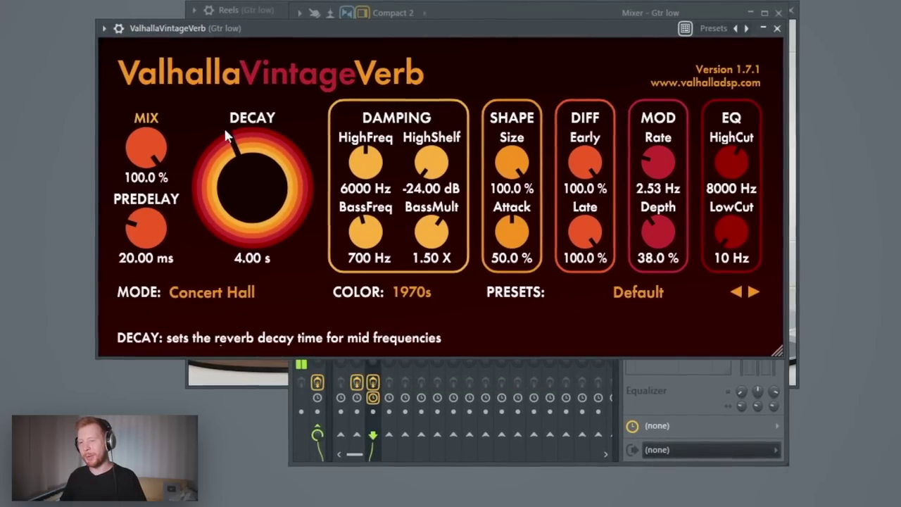
pyautogui.moveTo(153, 143); pyautogui.dragTo(161, 293)
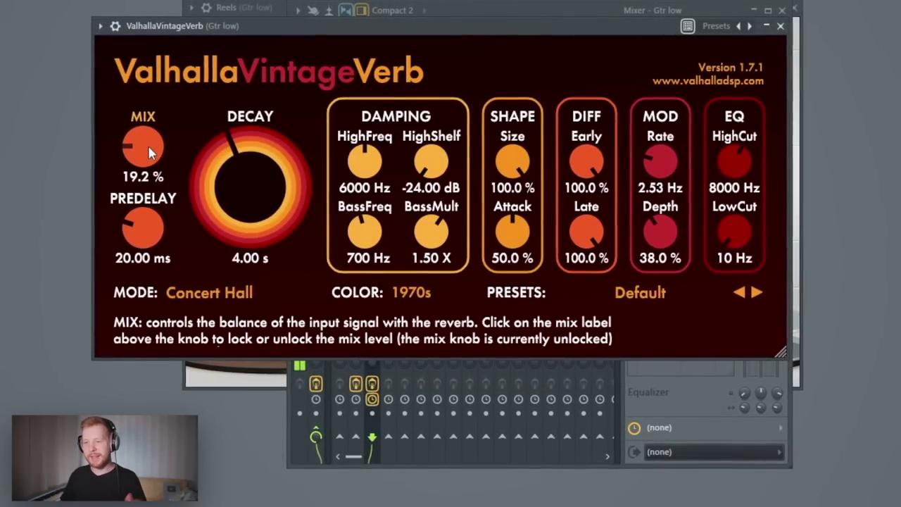
pyautogui.moveTo(149, 149); pyautogui.dragTo(151, 175)
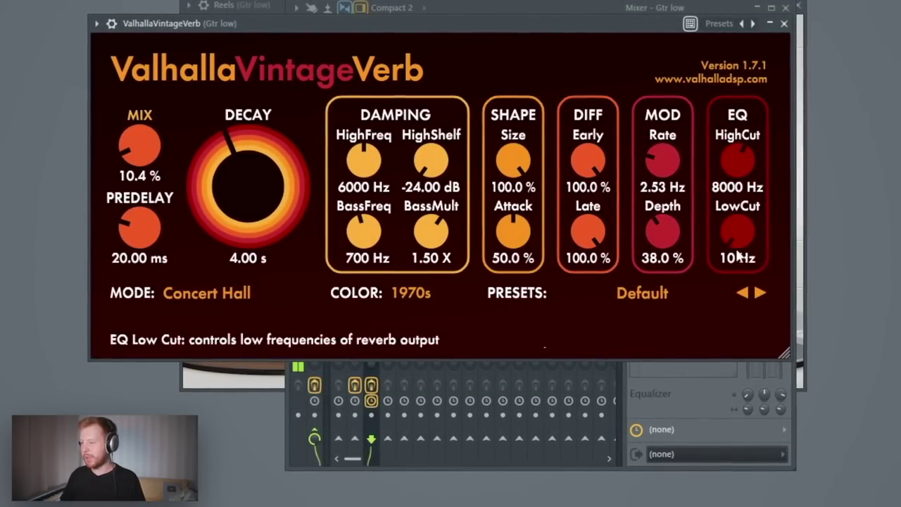
pyautogui.moveTo(744, 248); pyautogui.dragTo(746, 212)
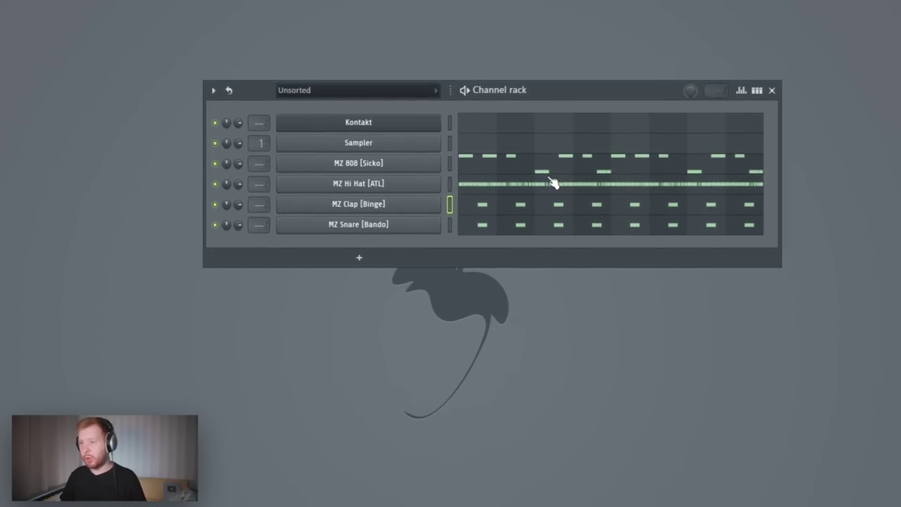
# Set the crying vocal clip's time stretching mode to Stretch and lengthen it to end at bar 9.
pyautogui.click(299, 1)
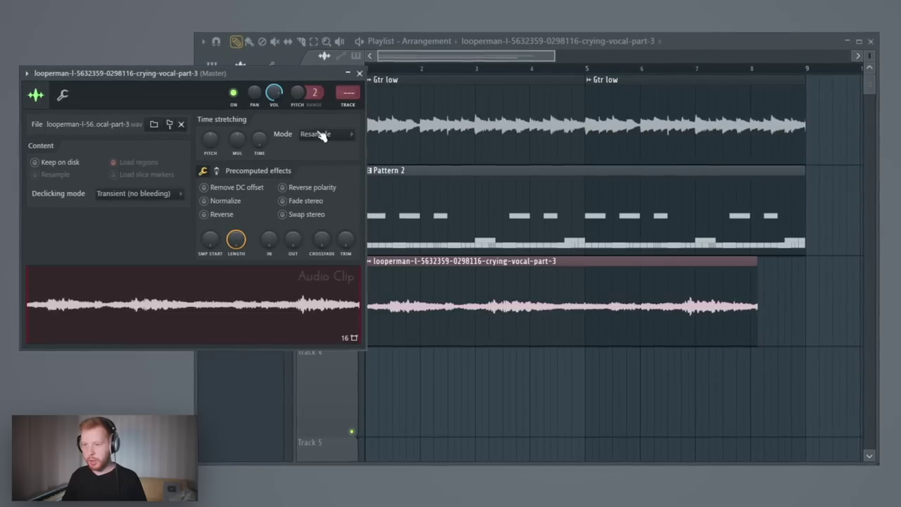
pyautogui.click(322, 135)
pyautogui.click(312, 171)
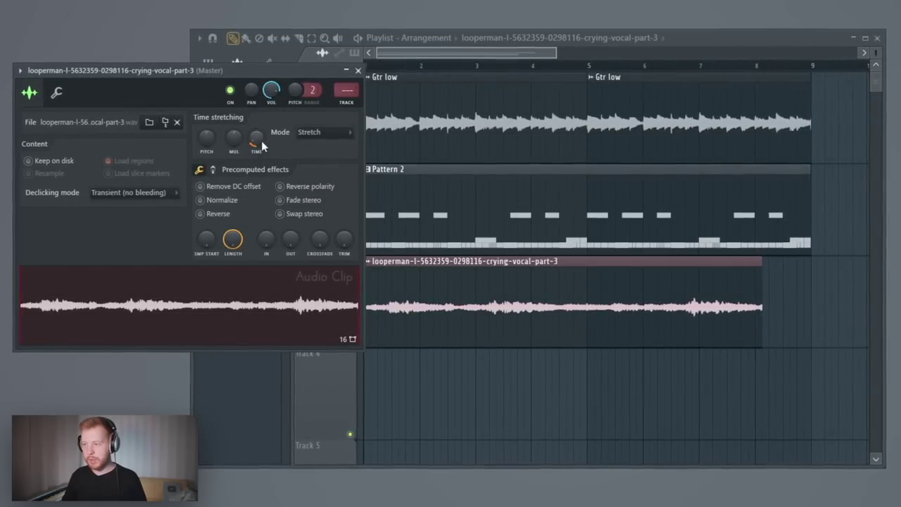
pyautogui.moveTo(260, 140); pyautogui.dragTo(260, 121)
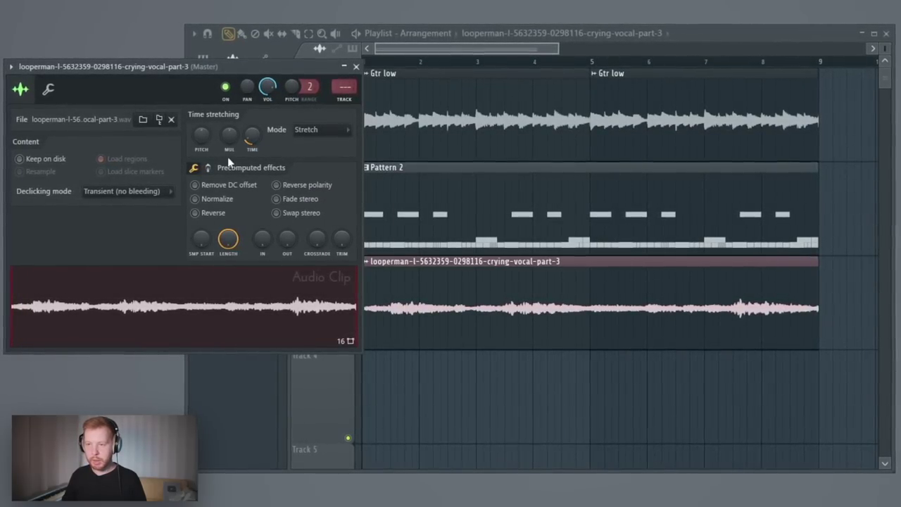
pyautogui.click(493, 345)
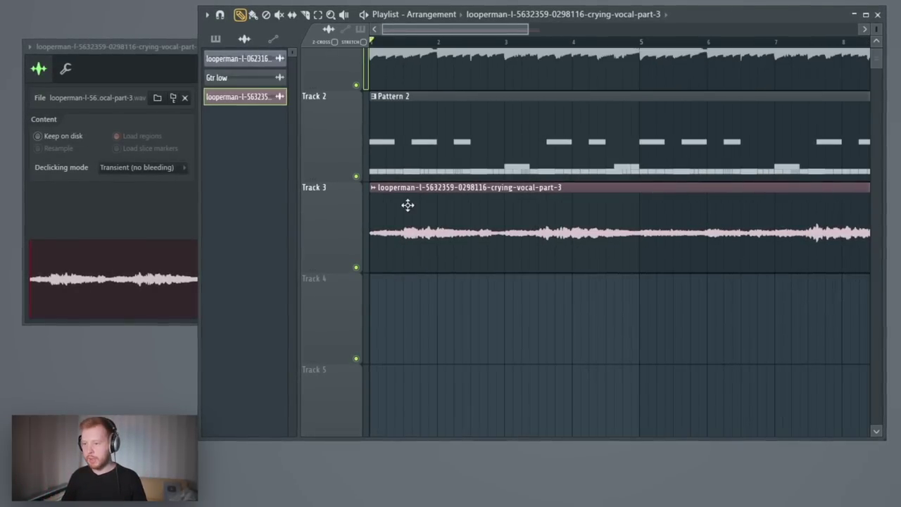
# Reverse the crying vocal clip on Track 3 and chop it into equal time-based slices of one beat.
pyautogui.doubleClick(393, 214)
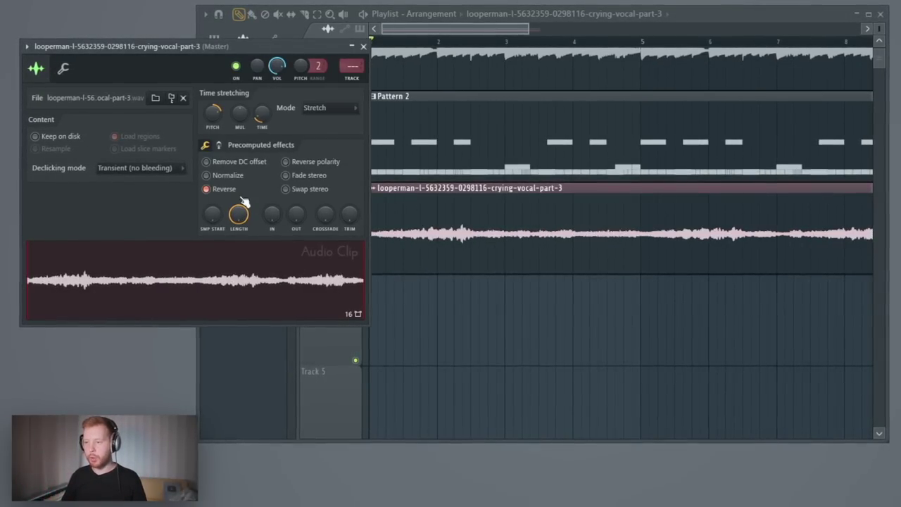
pyautogui.click(486, 328)
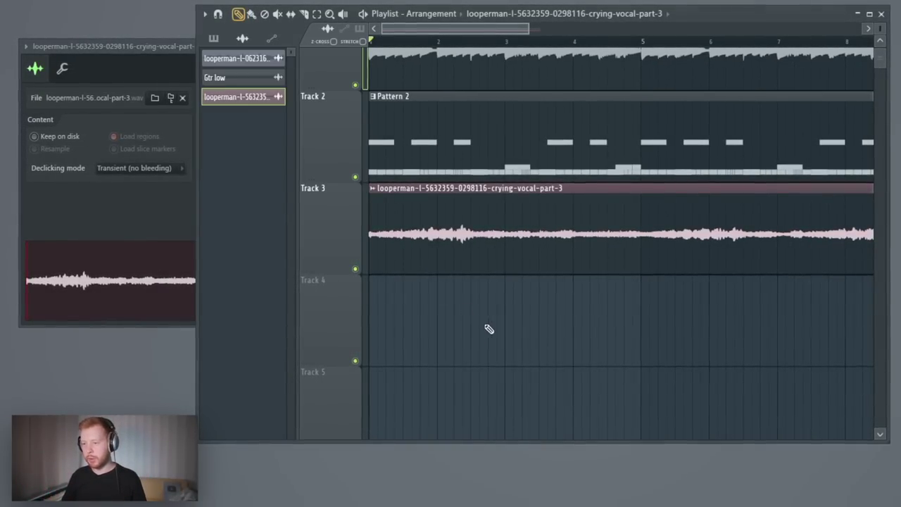
pyautogui.rightClick(381, 204)
pyautogui.moveTo(433, 342)
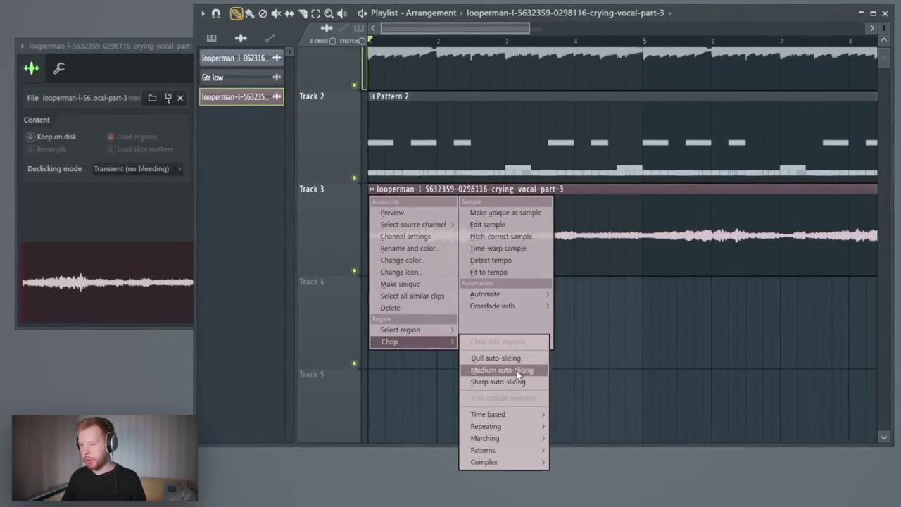
pyautogui.moveTo(493, 413)
pyautogui.click(599, 427)
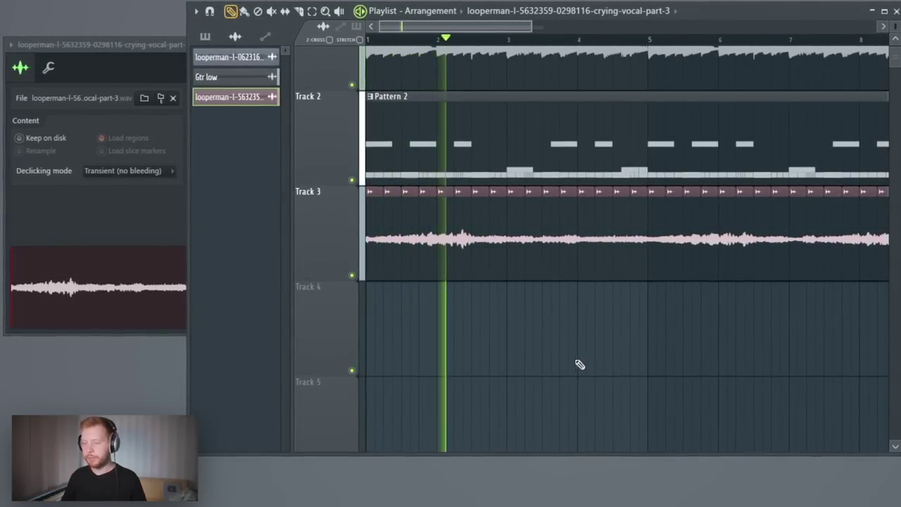
# Reduce the chopped vocal to two slices and place them at the start of Track 4.
pyautogui.scroll(2, 567, 359)
pyautogui.scroll(-2, 556, 346)
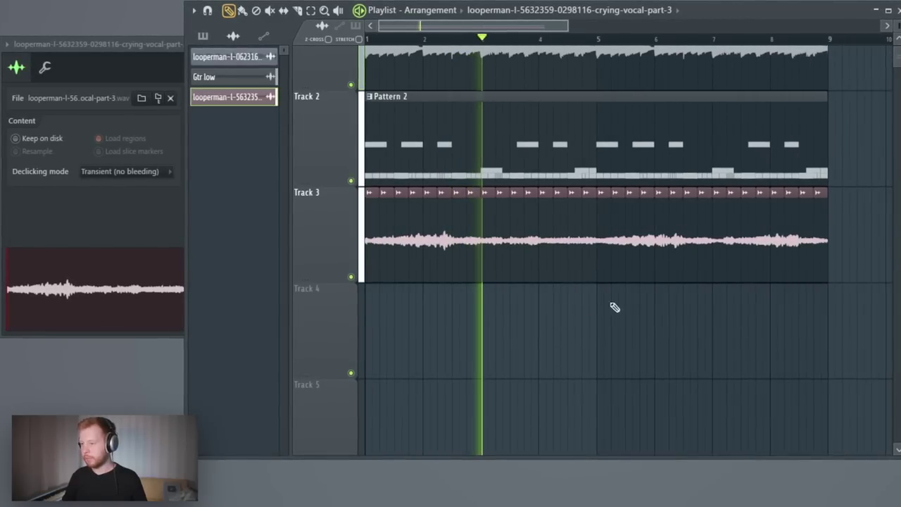
pyautogui.scroll(3, 452, 125)
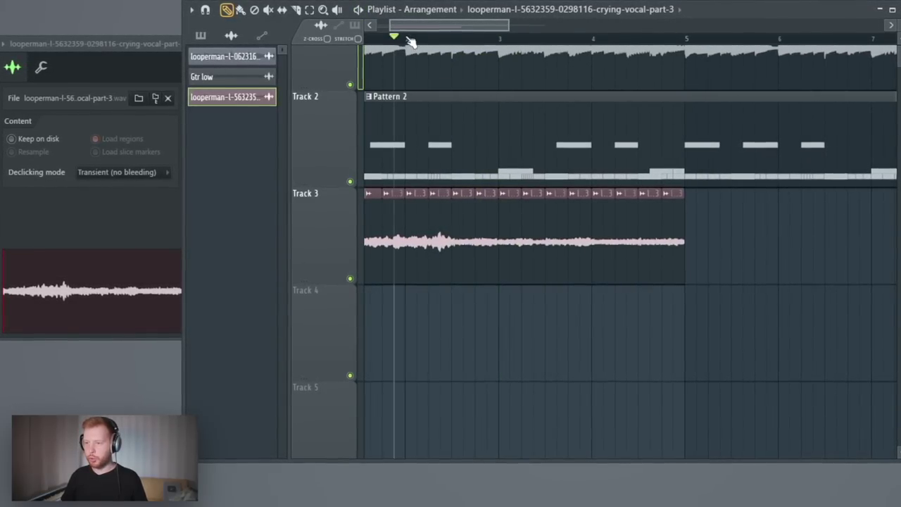
pyautogui.moveTo(414, 338); pyautogui.dragTo(643, 296)
pyautogui.press('space')
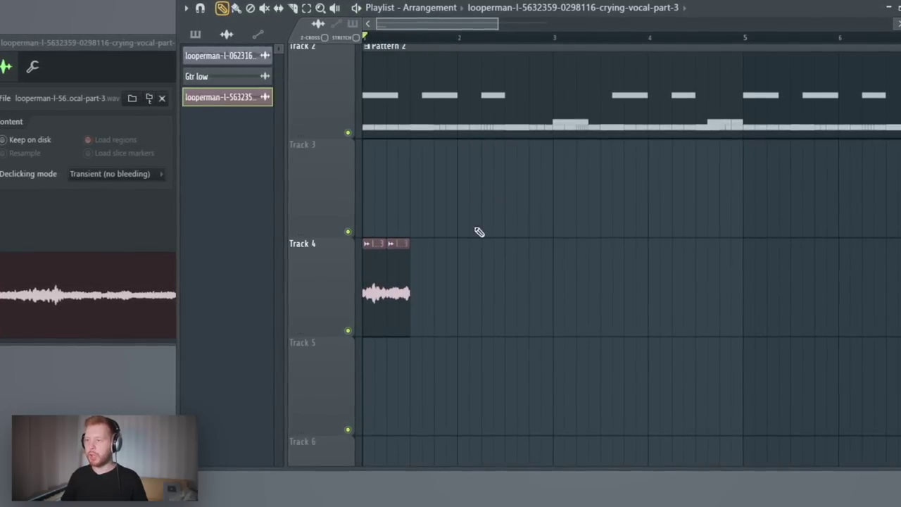
pyautogui.scroll(-3, 420, 281)
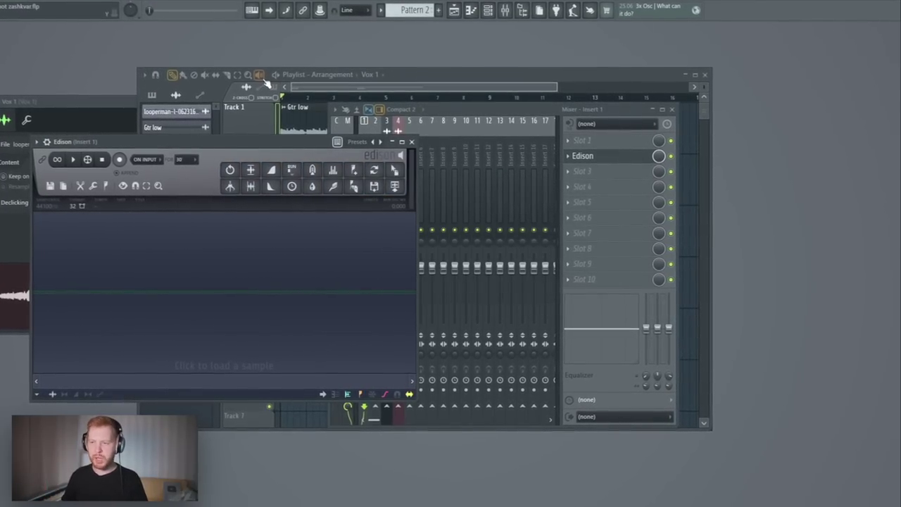
# Load the selected 15-second vocal passage from Edison into the Fruity Slicer channel.
pyautogui.moveTo(255, 145); pyautogui.dragTo(428, 149)
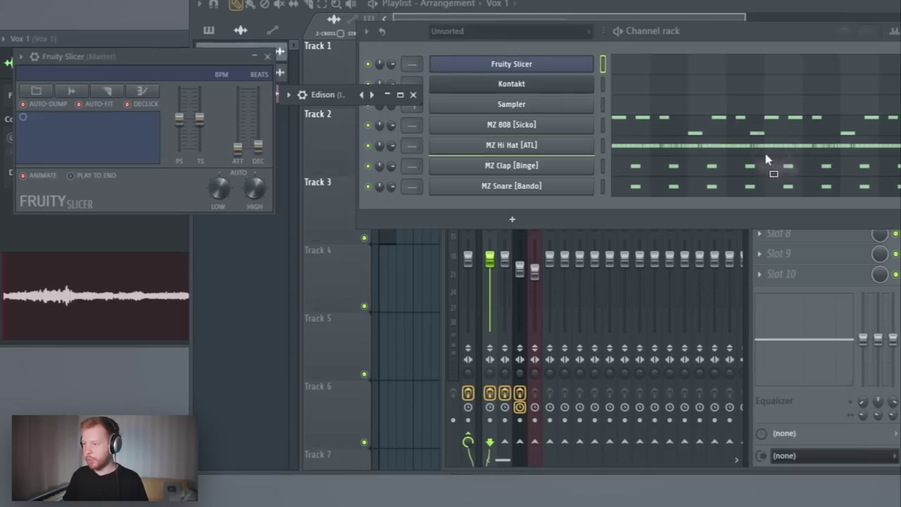
pyautogui.moveTo(764, 165); pyautogui.dragTo(112, 144)
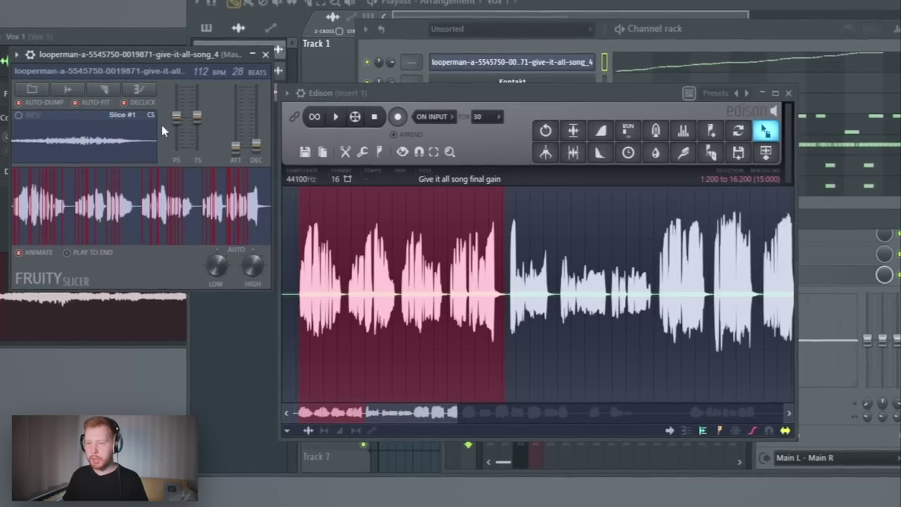
# Remove slice #9 from the sliced vocal in Fruity Slicer to thin out the excess slices.
pyautogui.moveTo(171, 61); pyautogui.dragTo(539, 104)
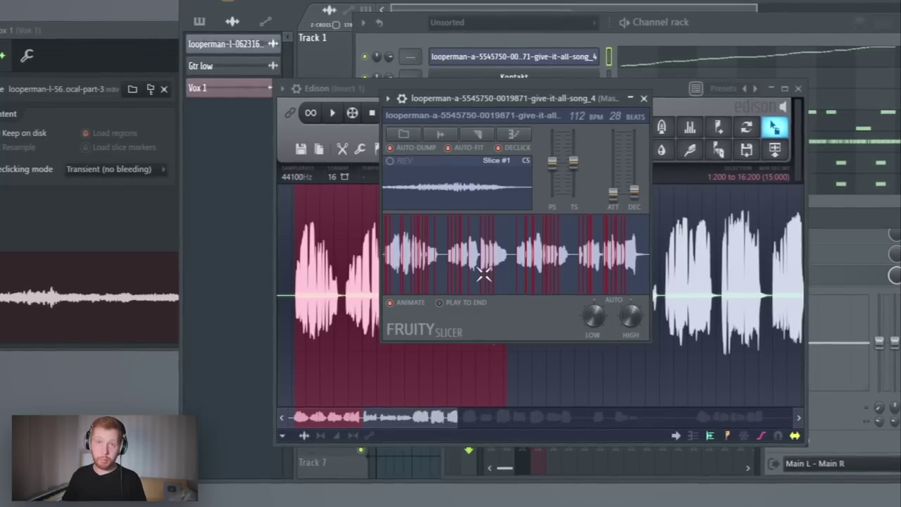
pyautogui.click(419, 253)
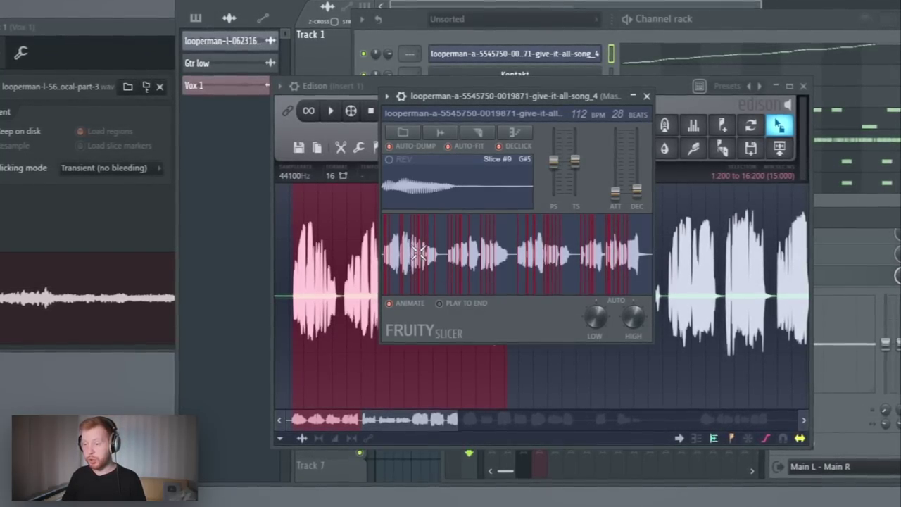
pyautogui.rightClick(419, 177)
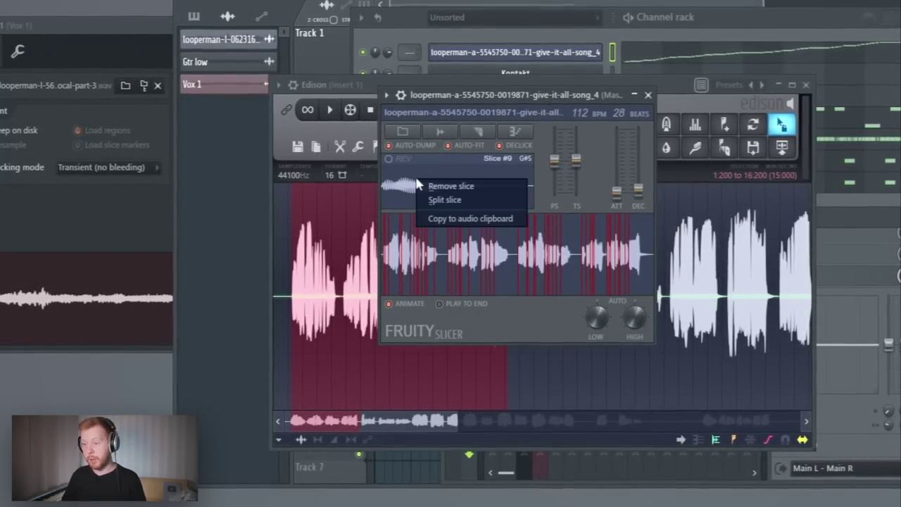
pyautogui.click(458, 187)
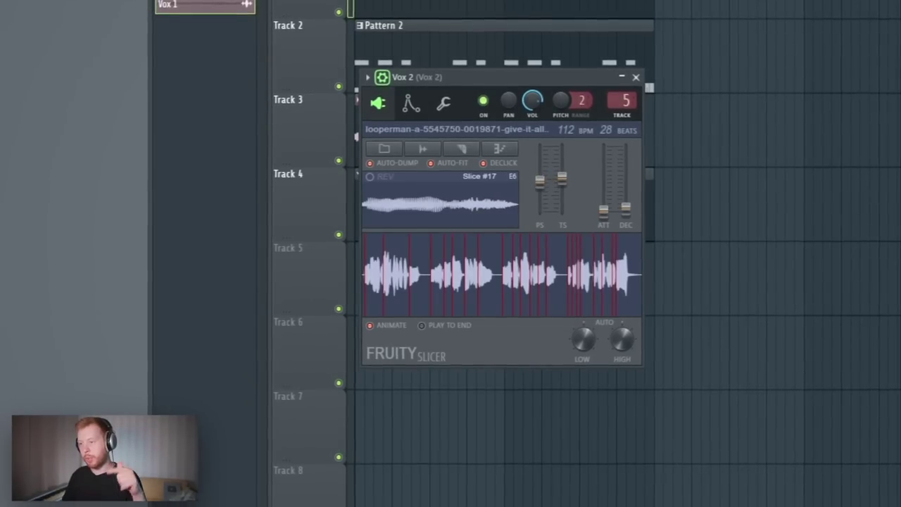
# Lower the pitch shift of the Vox 2 Fruity Slicer and adjust its slice decay.
pyautogui.moveTo(541, 200); pyautogui.dragTo(540, 198)
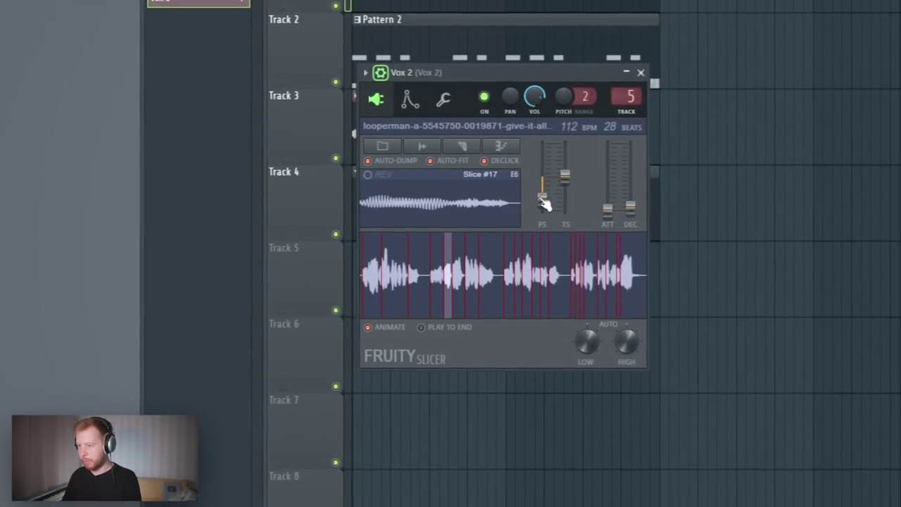
pyautogui.moveTo(633, 206); pyautogui.dragTo(633, 202)
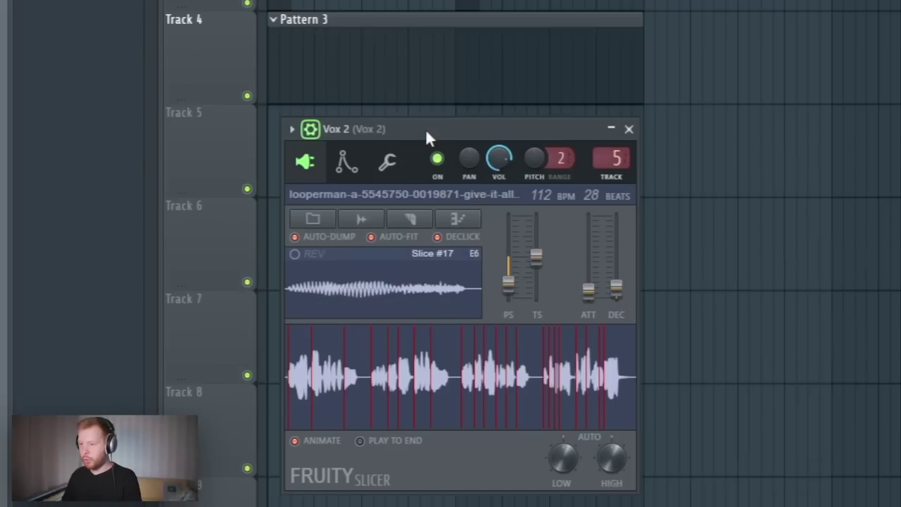
pyautogui.moveTo(425, 130); pyautogui.dragTo(415, 127)
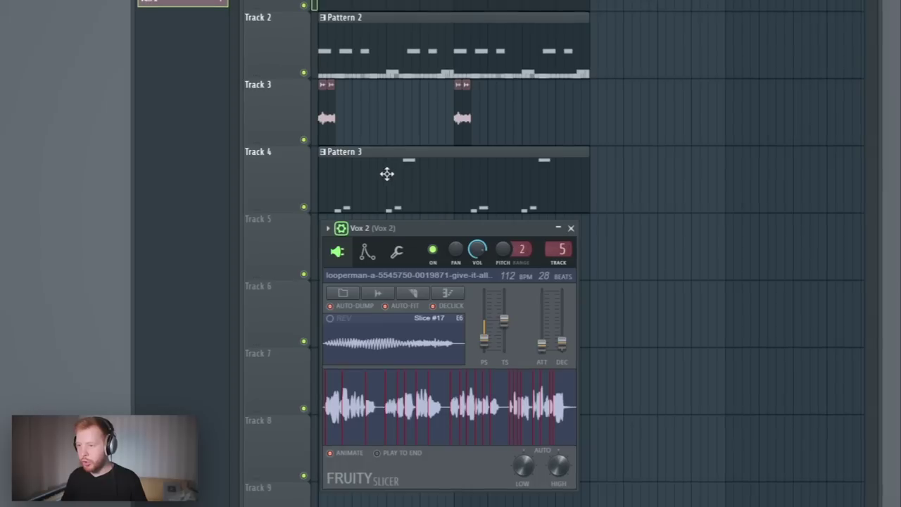
# Insert a Fruity Slicer channel at Vox 2, load the native American flute melody loop into it and adjust its slice decay.
pyautogui.scroll(5, 332, 192)
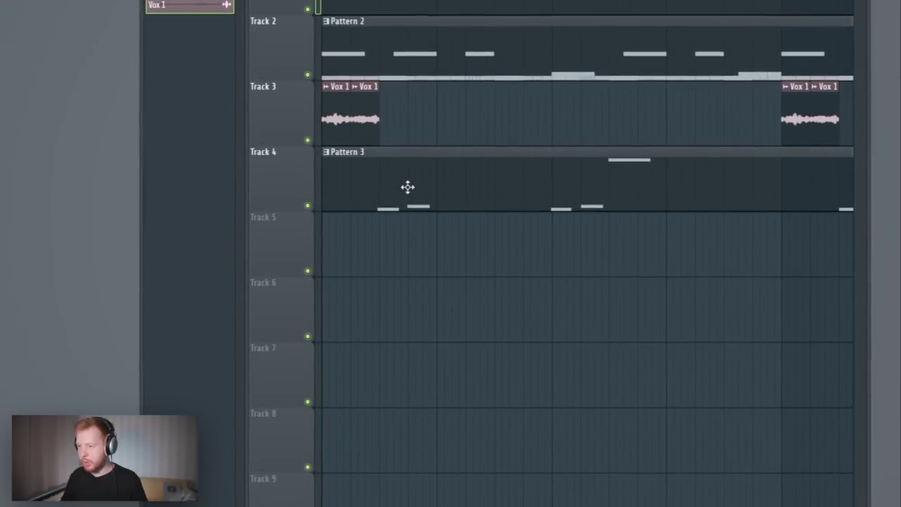
pyautogui.doubleClick(411, 189)
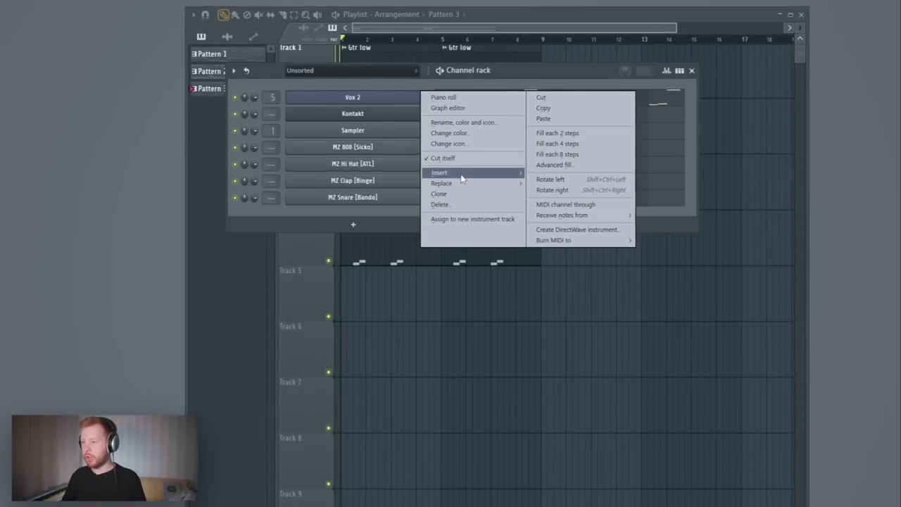
pyautogui.moveTo(461, 177)
pyautogui.click(546, 97)
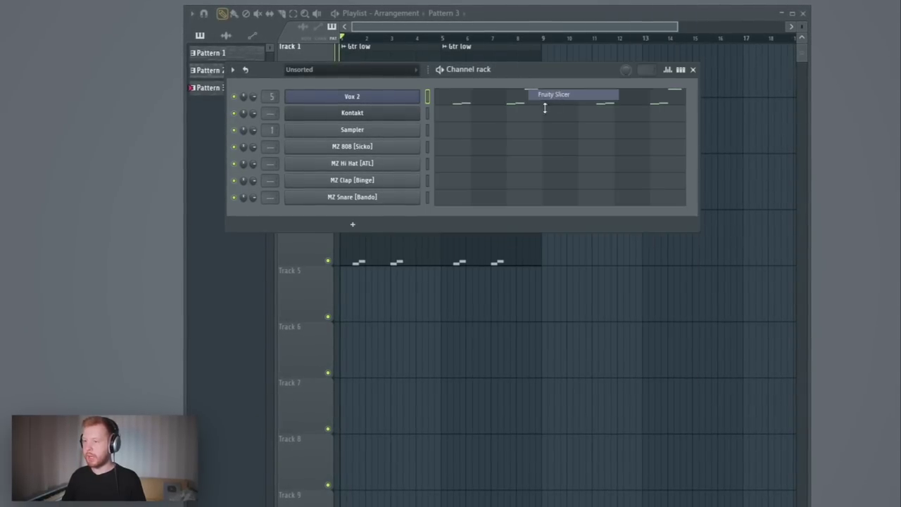
pyautogui.moveTo(100, 124); pyautogui.dragTo(425, 146)
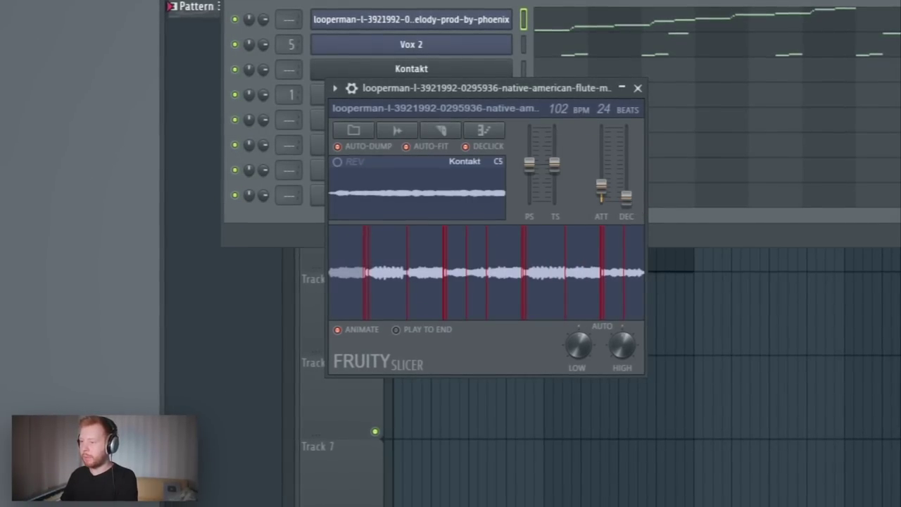
pyautogui.moveTo(627, 197); pyautogui.dragTo(627, 202)
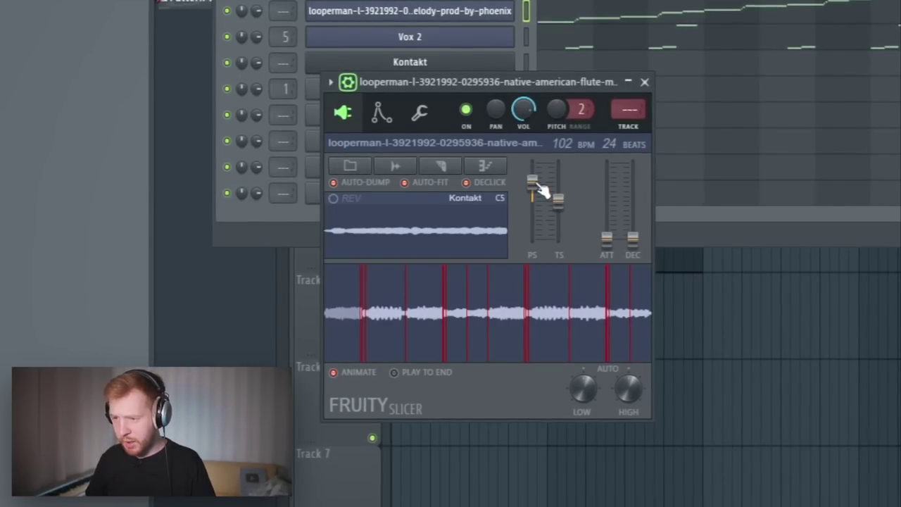
pyautogui.click(420, 113)
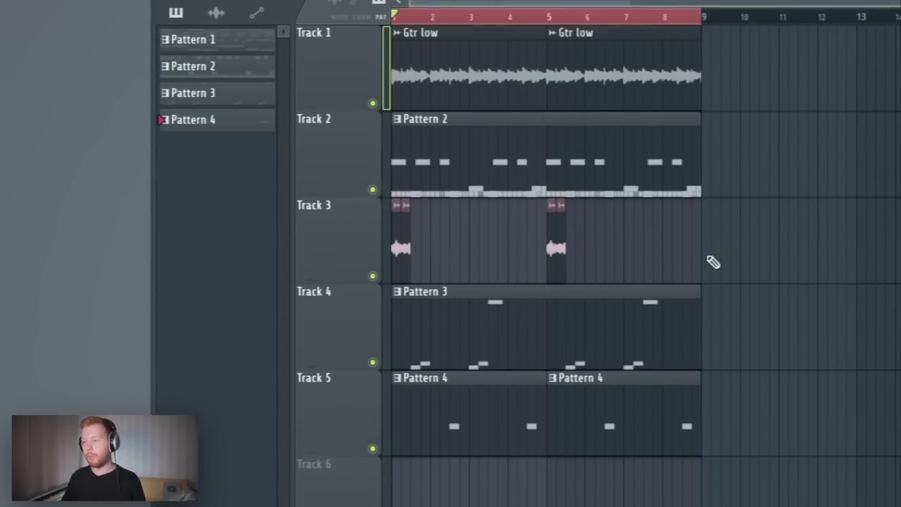
# Copy the Gtr low clip to bar 9 on Track 1 and make it unique as Gtr low #2.
pyautogui.moveTo(784, 502); pyautogui.dragTo(364, 18)
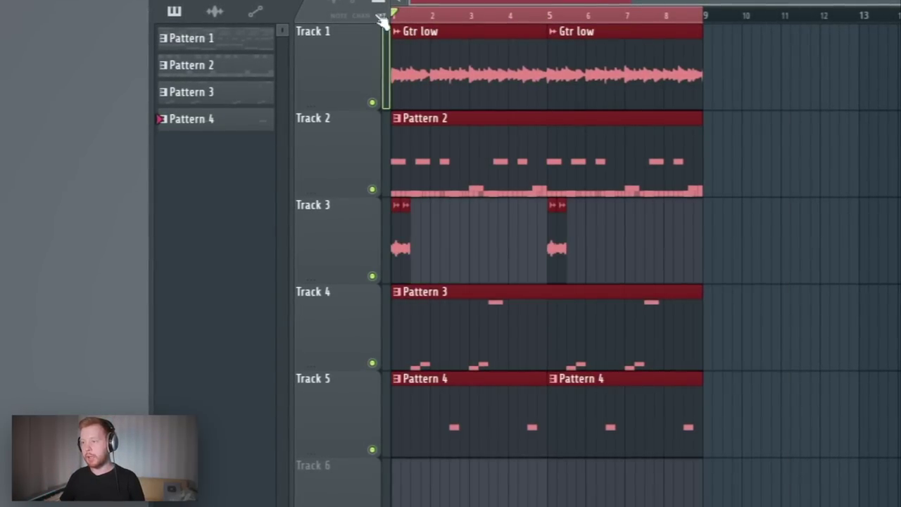
pyautogui.click(863, 135)
pyautogui.moveTo(677, 79); pyautogui.dragTo(768, 80)
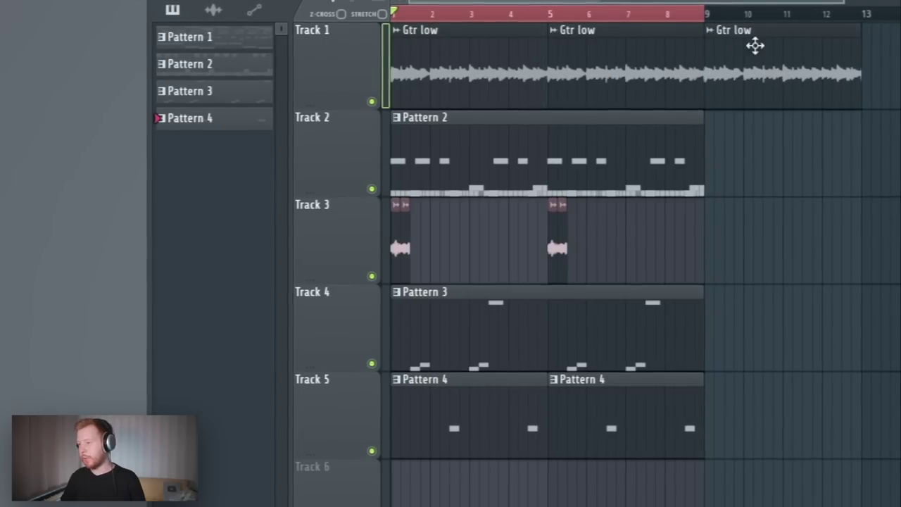
pyautogui.click(709, 29)
pyautogui.click(744, 163)
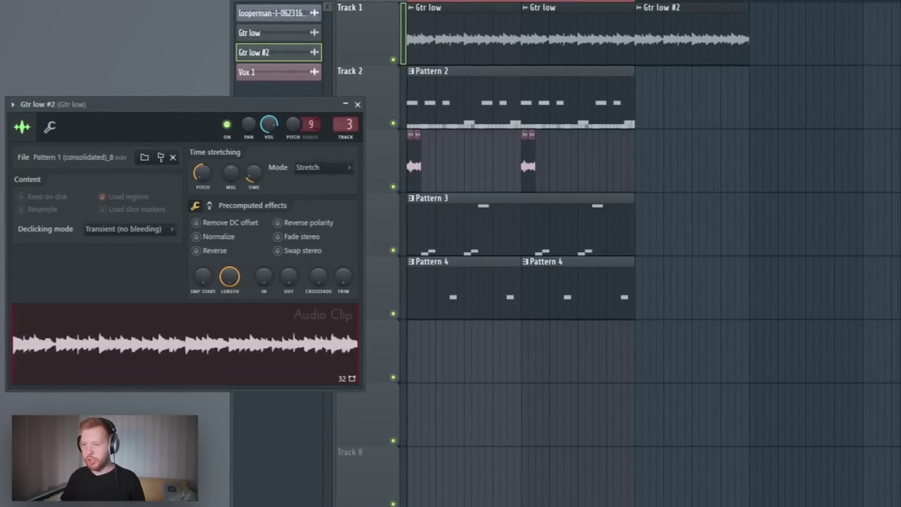
pyautogui.rightClick(773, 171)
pyautogui.moveTo(637, 2); pyautogui.dragTo(640, 2)
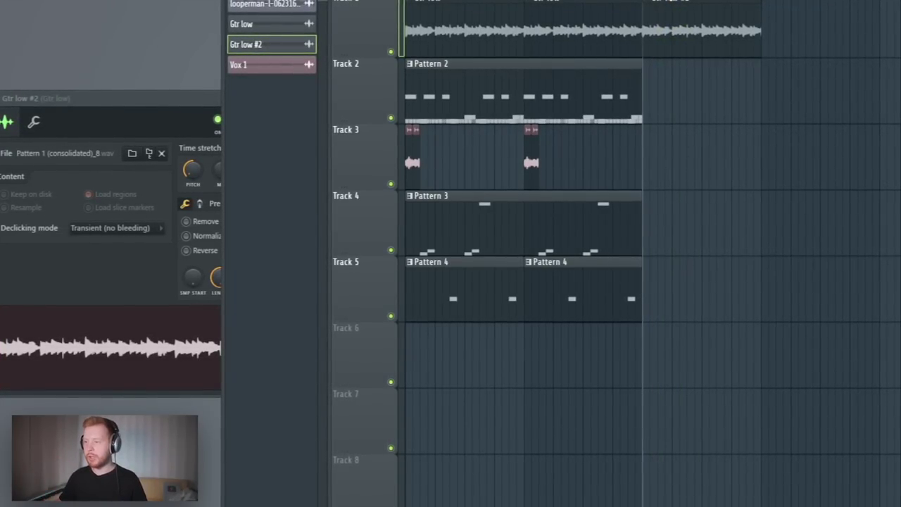
pyautogui.moveTo(749, 452); pyautogui.dragTo(744, 125)
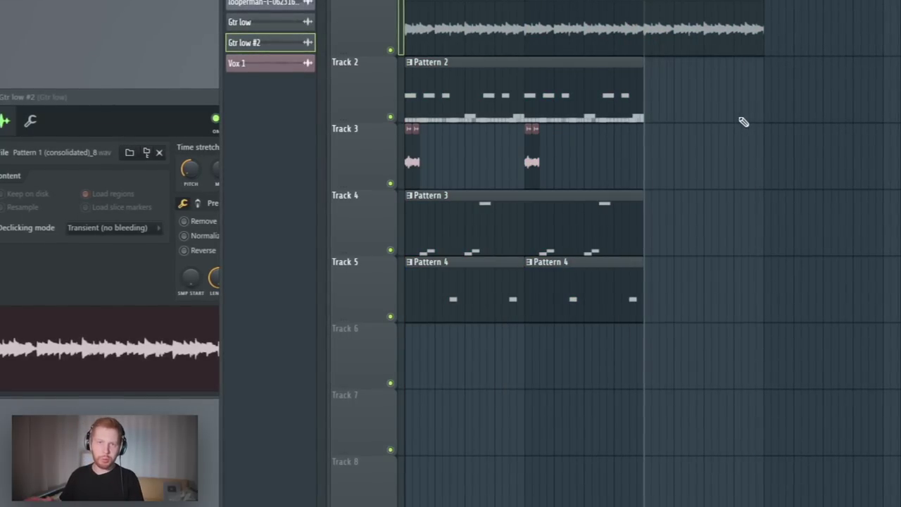
pyautogui.moveTo(685, 360); pyautogui.dragTo(394, 59)
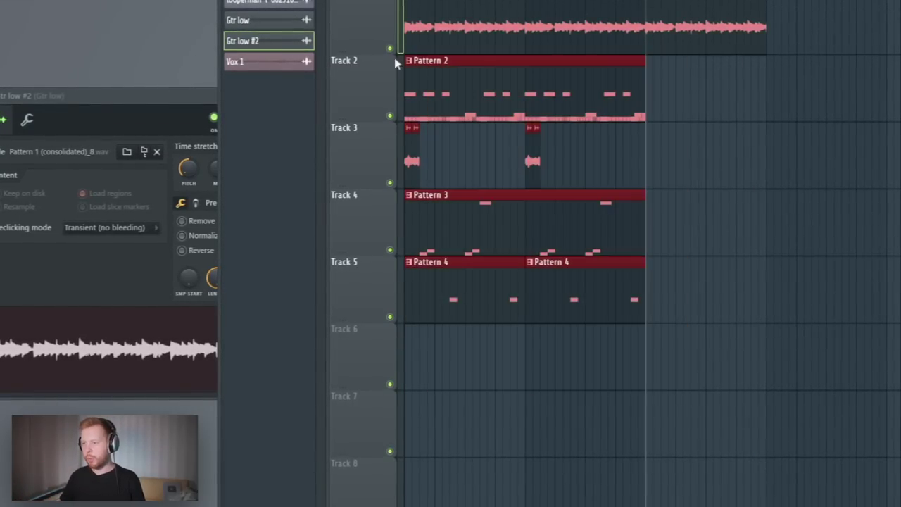
pyautogui.hotkey('ctrl', 'd')
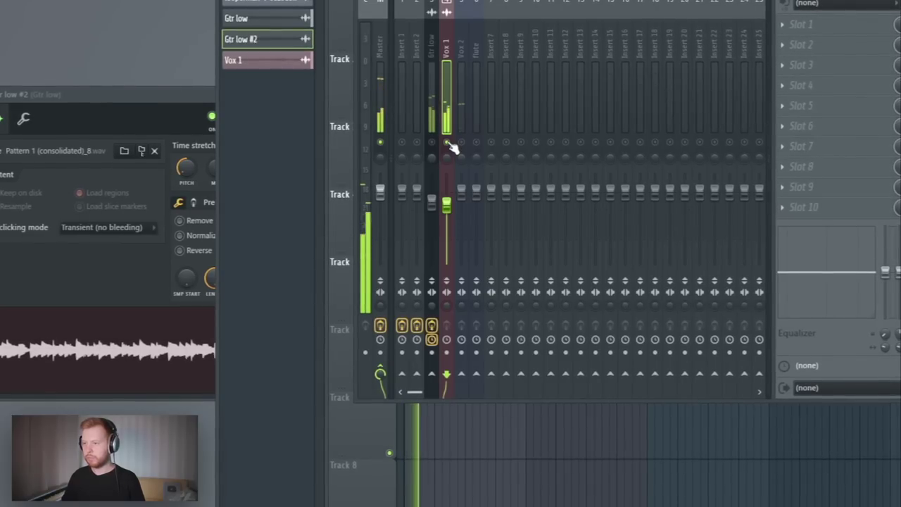
# Add RC-20 Retro Color to slot 3 of the Vox 1 mixer track and adjust its distortion mix, Distort amount and low cut.
pyautogui.click(808, 63)
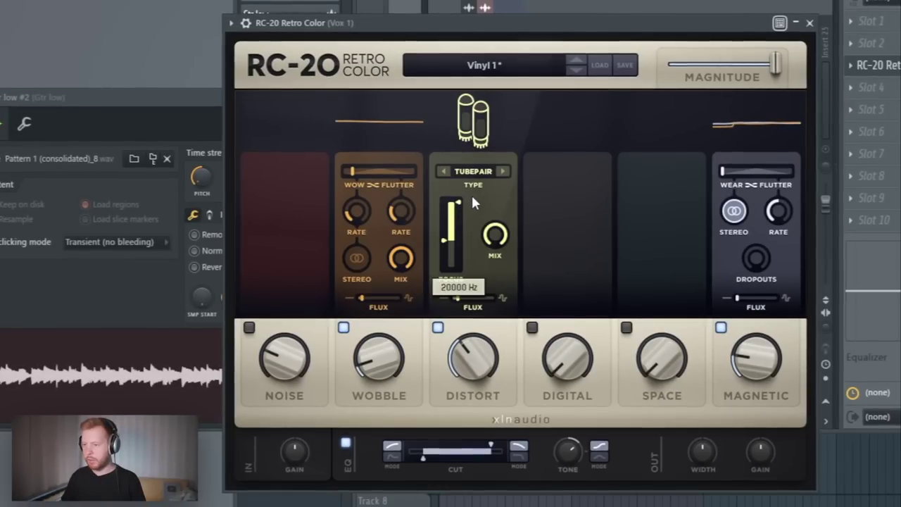
pyautogui.moveTo(494, 235); pyautogui.dragTo(493, 303)
pyautogui.moveTo(480, 366); pyautogui.dragTo(480, 330)
pyautogui.moveTo(423, 459); pyautogui.dragTo(449, 465)
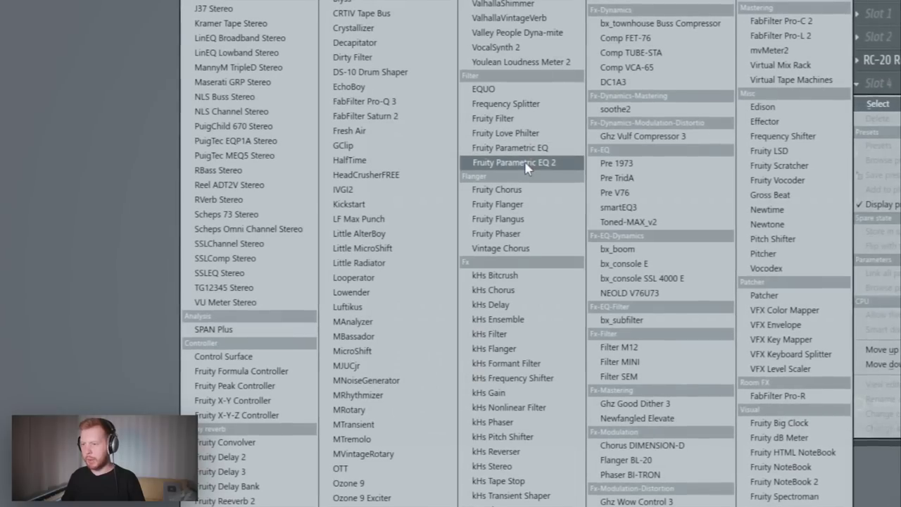
# Add Fruity Parametric EQ 2 to the Vox 1 mixer track and dip the low mids with bands 3 and 4.
pyautogui.click(479, 167)
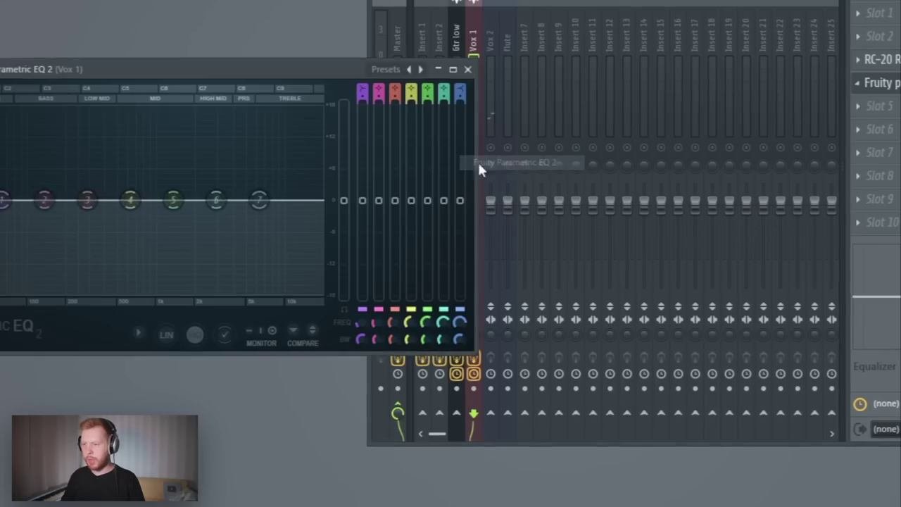
pyautogui.moveTo(279, 73); pyautogui.dragTo(543, 77)
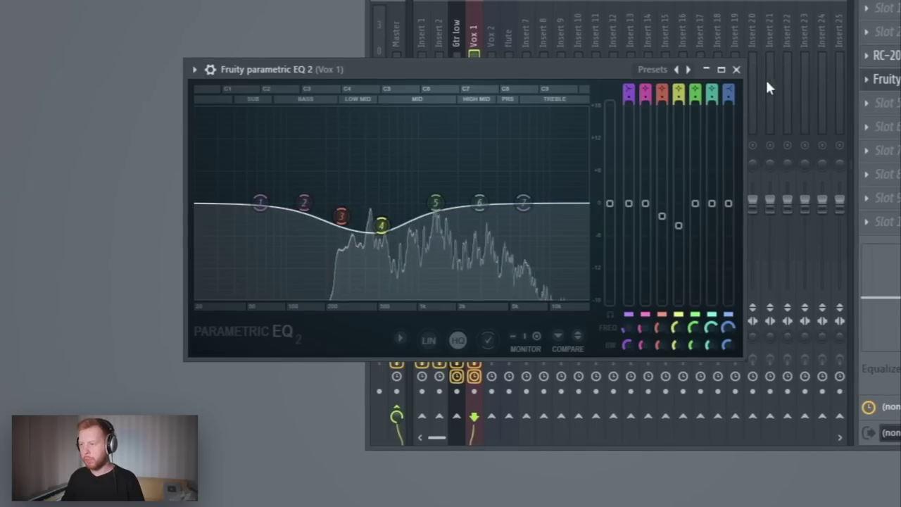
pyautogui.click(737, 69)
# Add ValhallaShimmer to the Vox 1 mixer track with the ConcertHall preset and set its mix to 0.12.
pyautogui.click(888, 102)
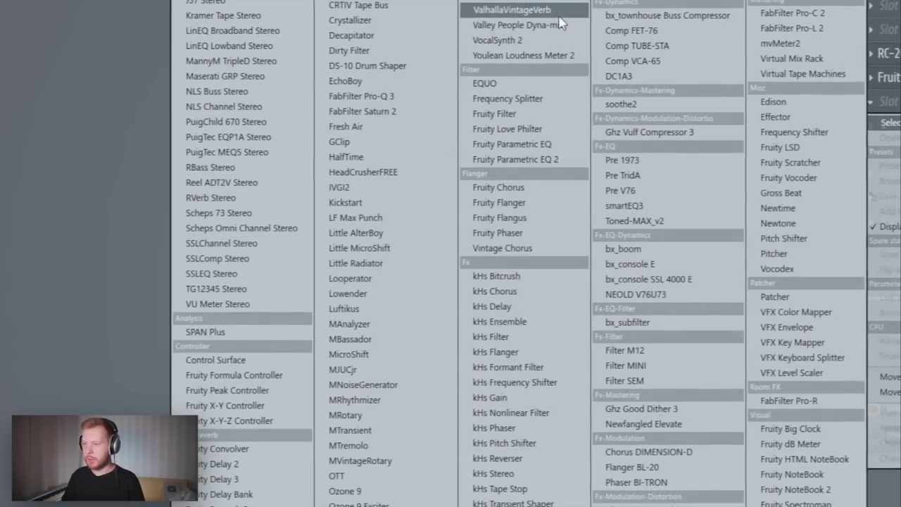
pyautogui.click(521, 10)
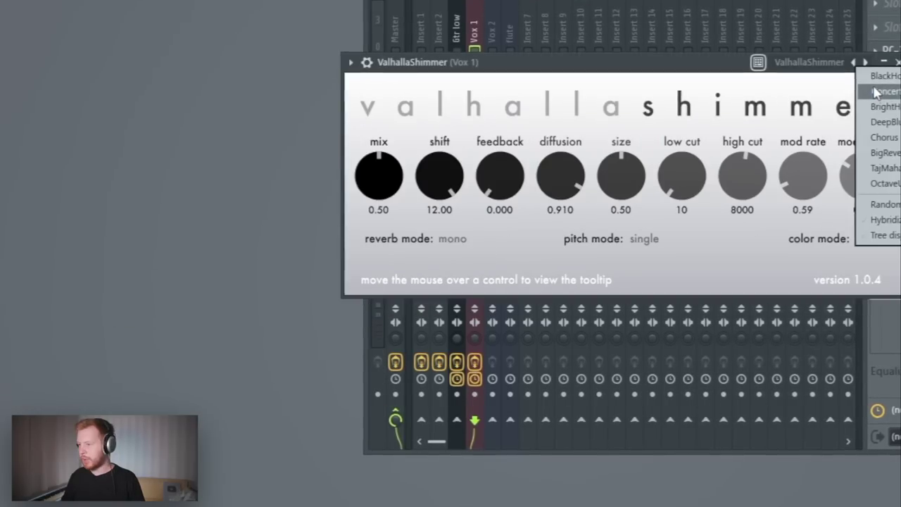
pyautogui.click(875, 92)
pyautogui.moveTo(377, 176); pyautogui.dragTo(378, 225)
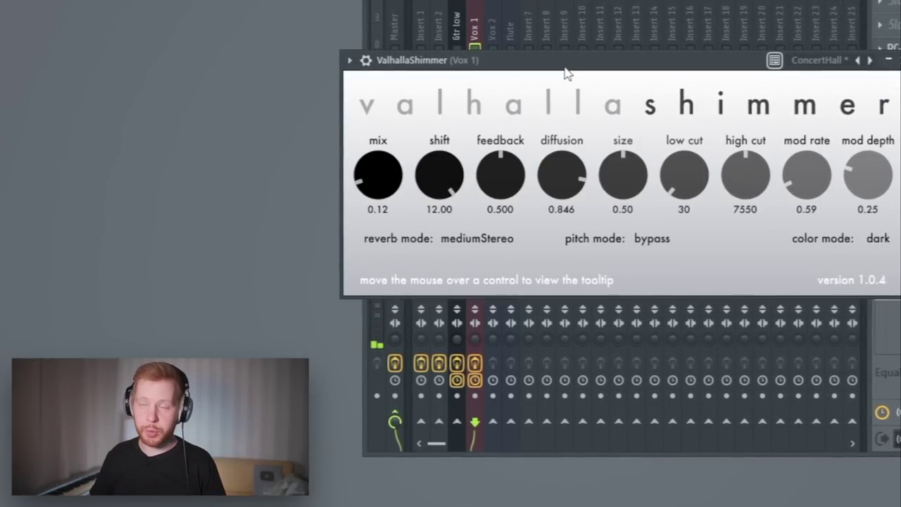
pyautogui.click(490, 201)
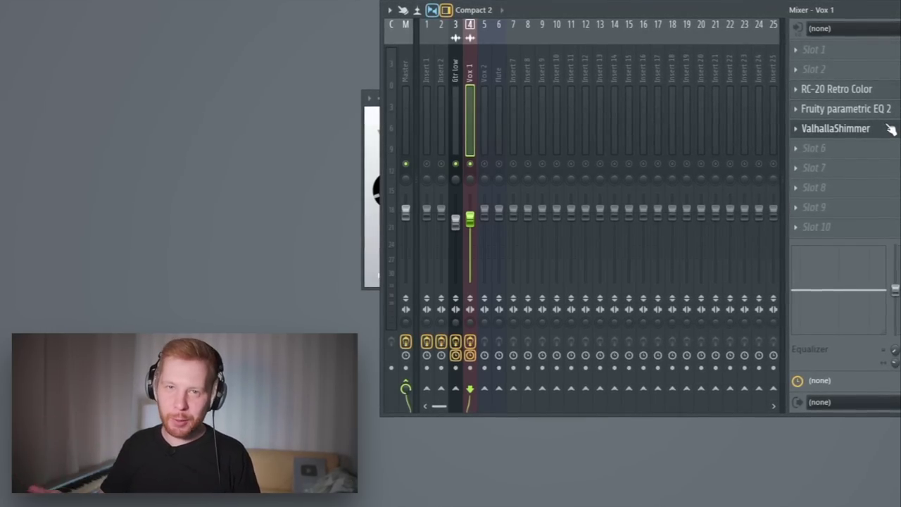
pyautogui.click(885, 129)
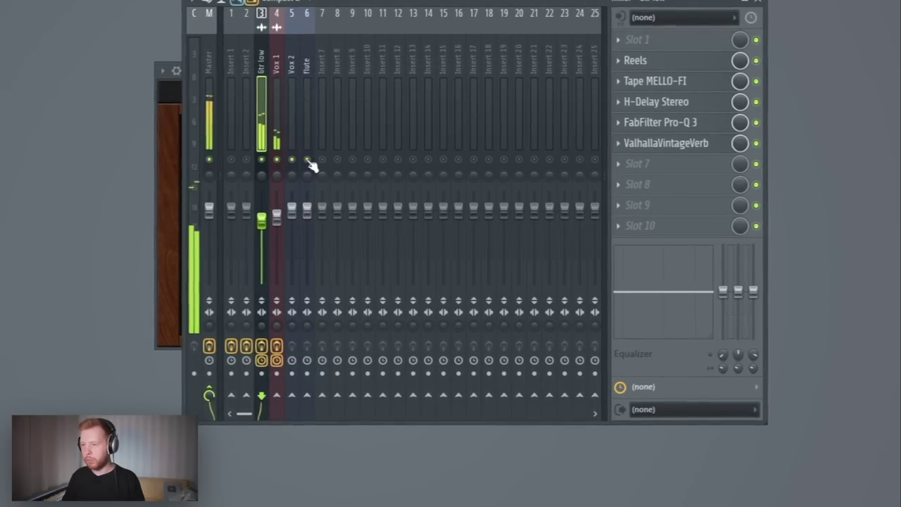
# Add PanCake2 after EchoBoy on the Vox 1 mixer track and set its beat-synced LFO length to 1/2.
pyautogui.click(277, 215)
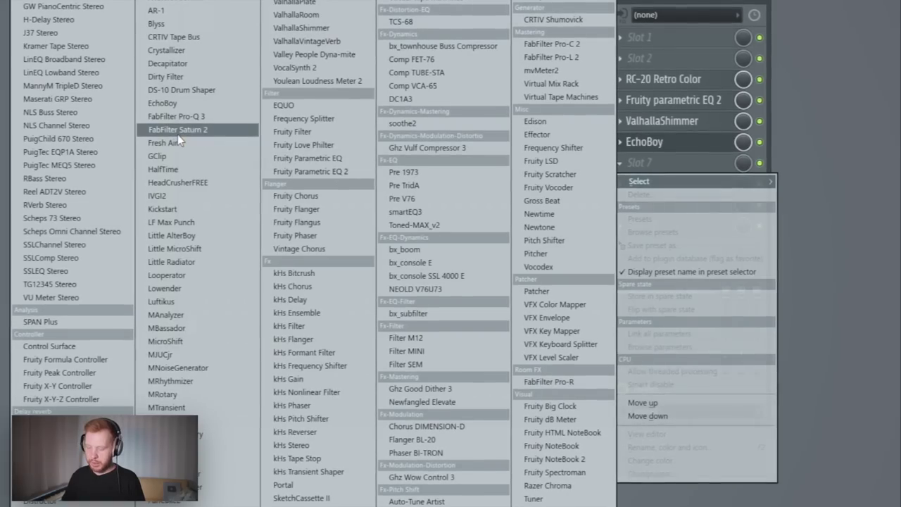
pyautogui.press('Return')
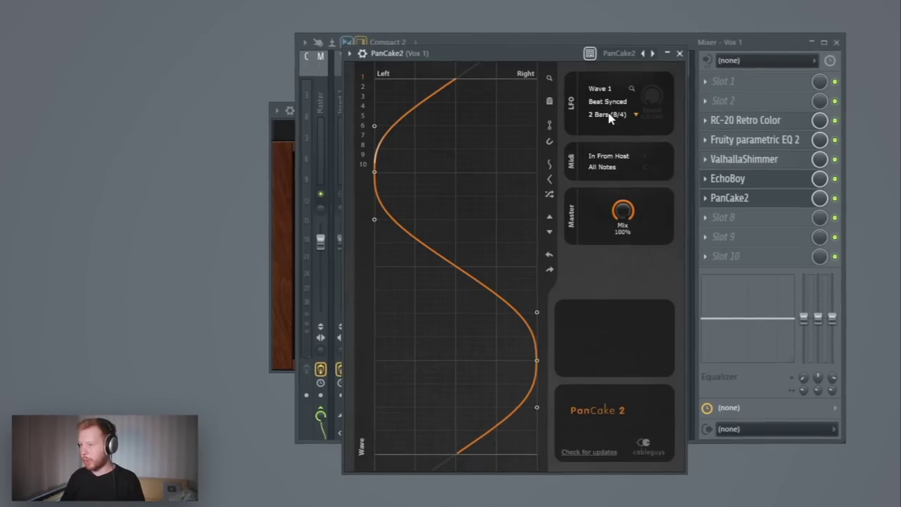
pyautogui.click(610, 117)
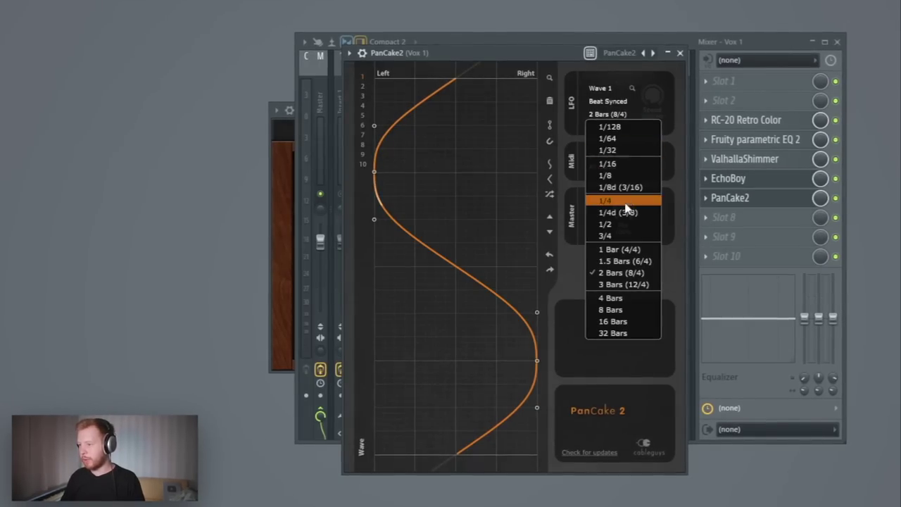
pyautogui.click(620, 250)
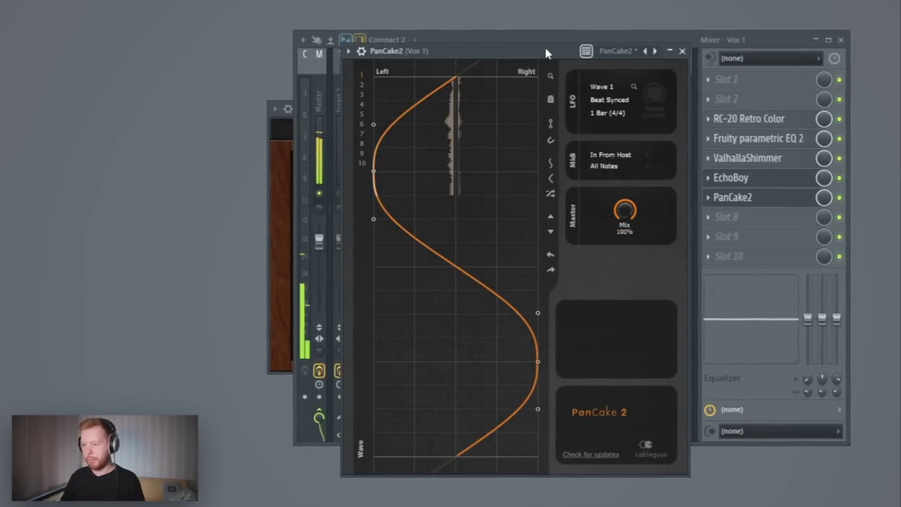
pyautogui.click(610, 116)
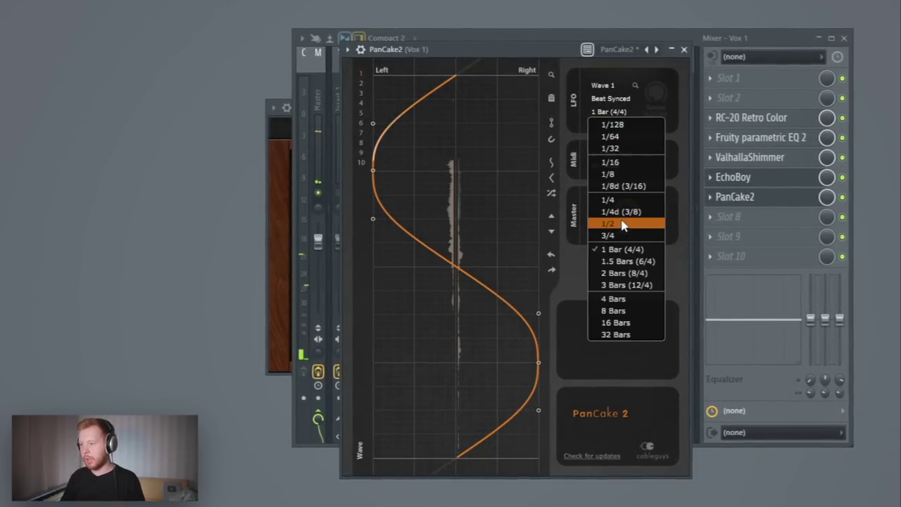
pyautogui.click(623, 224)
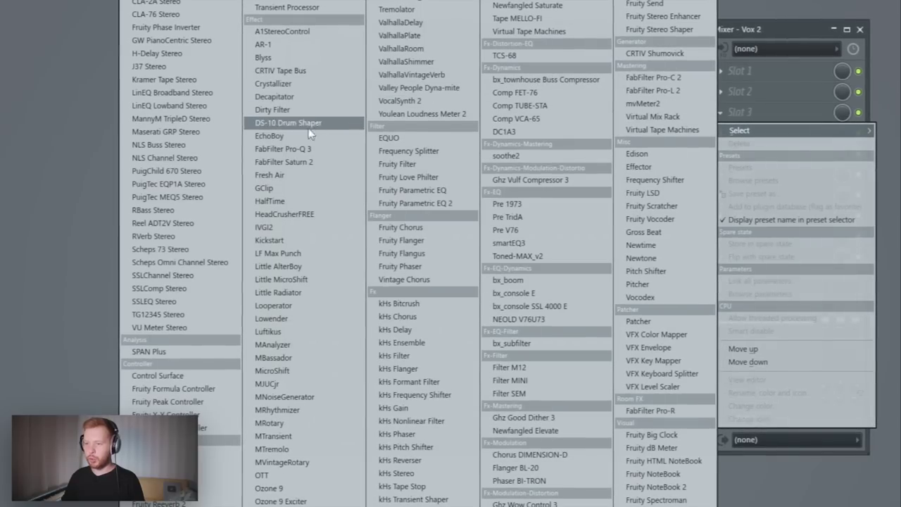
# Add MicroShift to the Vox 2 mixer track.
pyautogui.press('m')
pyautogui.press('m')
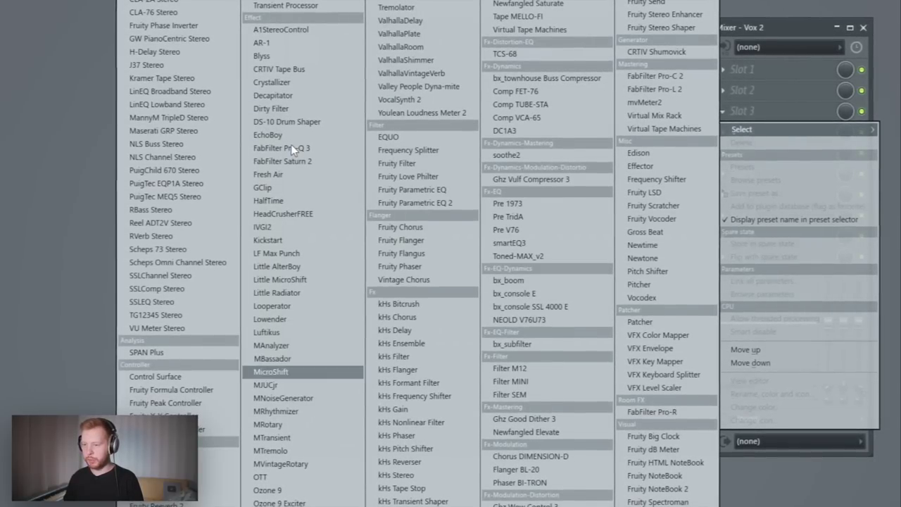
pyautogui.press('Return')
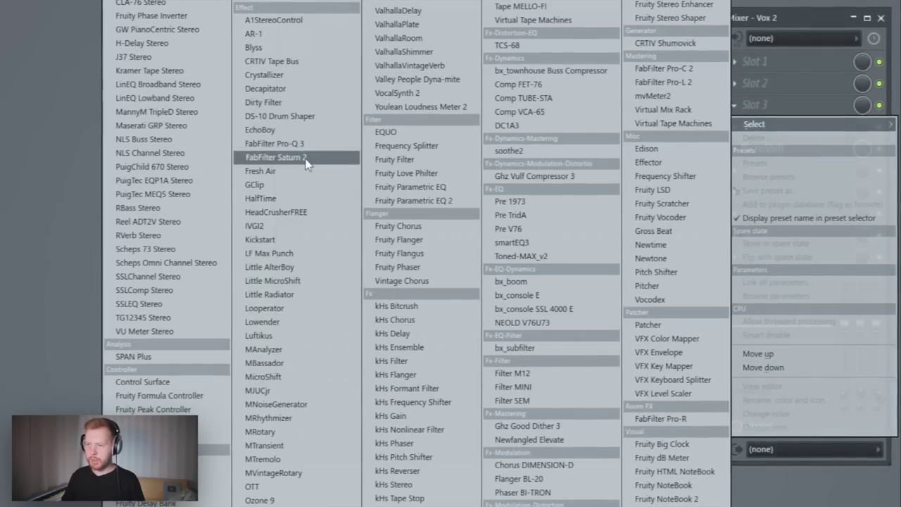
# Add FabFilter Saturn 2 to slot 3 of the Vox 2 mixer track and choose another saturation style in place of Warm Tape.
pyautogui.click(276, 157)
pyautogui.moveTo(200, 149); pyautogui.dragTo(445, 57)
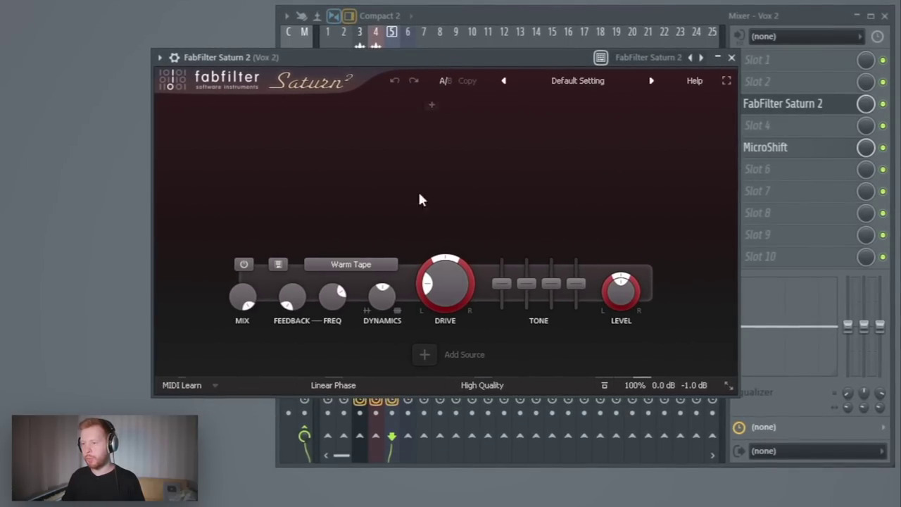
pyautogui.click(350, 265)
pyautogui.moveTo(366, 281)
pyautogui.click(457, 297)
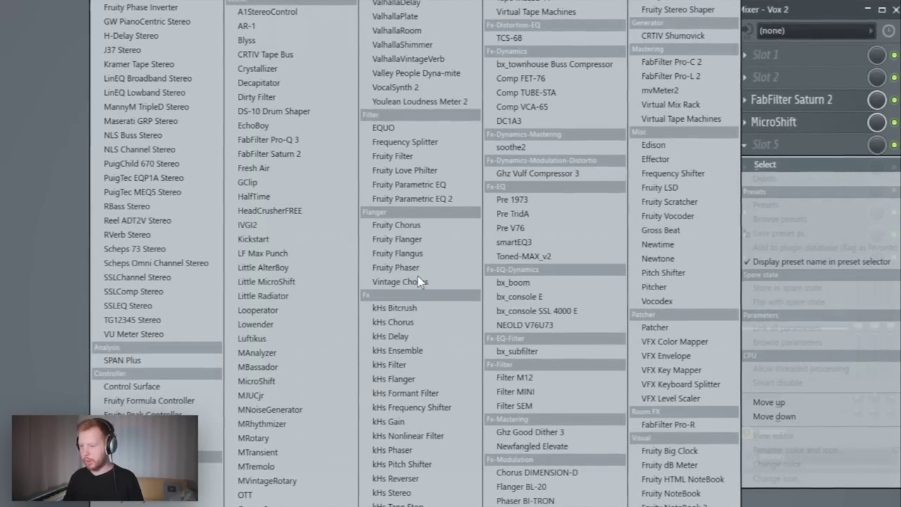
# Add Tape MELLO-FI after MicroShift on the Vox 2 mixer track with the Lo-Fi Quiver preset and adjust its filter and drive.
pyautogui.click(421, 282)
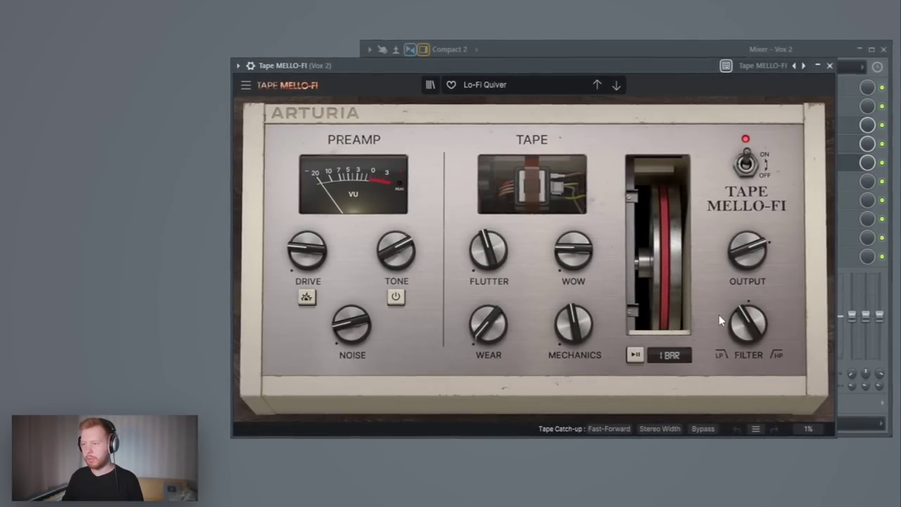
pyautogui.moveTo(756, 325); pyautogui.dragTo(756, 306)
pyautogui.moveTo(306, 251); pyautogui.dragTo(329, 179)
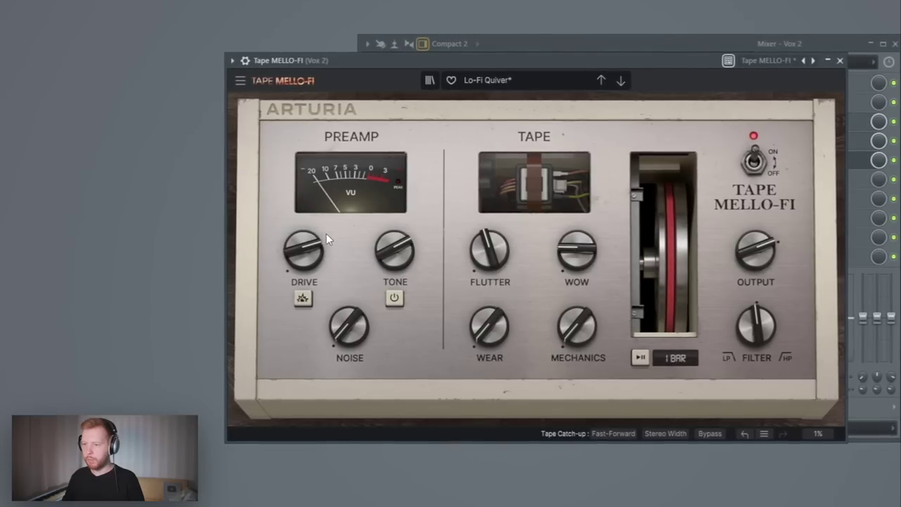
pyautogui.moveTo(311, 249); pyautogui.dragTo(311, 230)
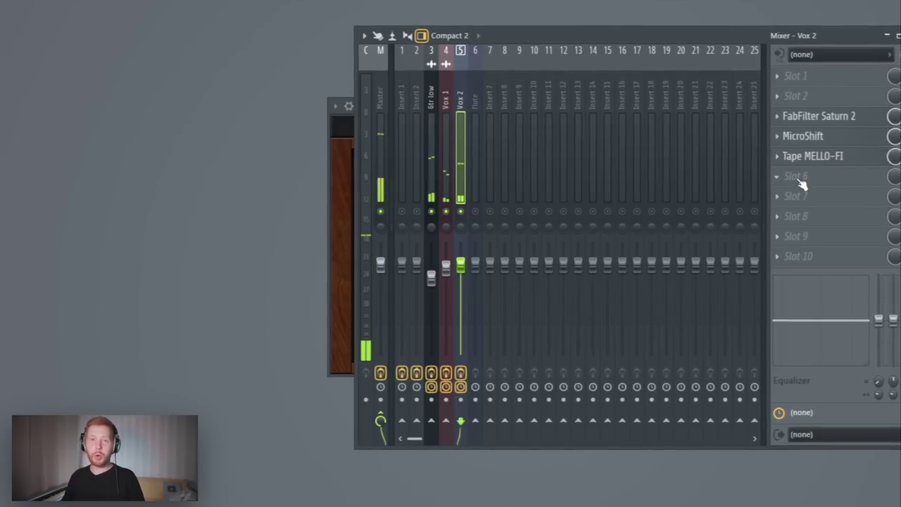
# Add ValhallaVintageVerb to slot 6 of the Vox 2 mixer track and load its Large Ambience preset.
pyautogui.click(794, 177)
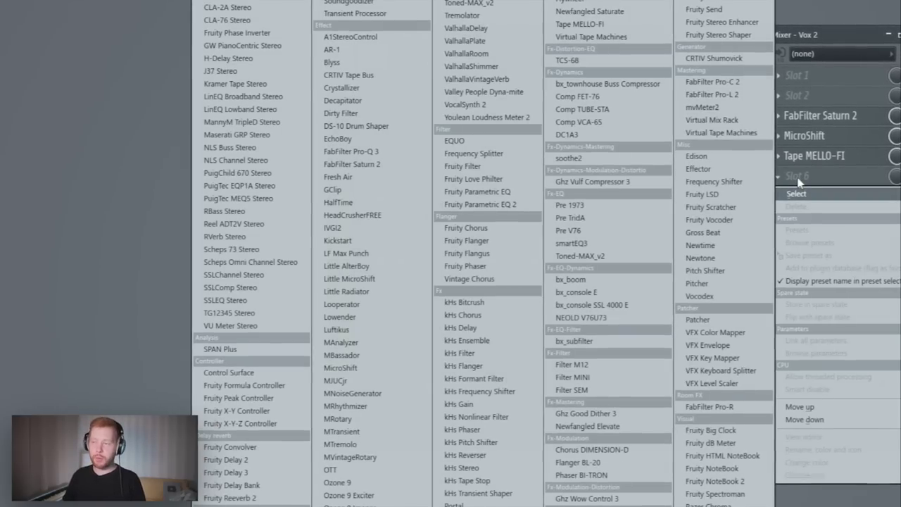
pyautogui.click(493, 77)
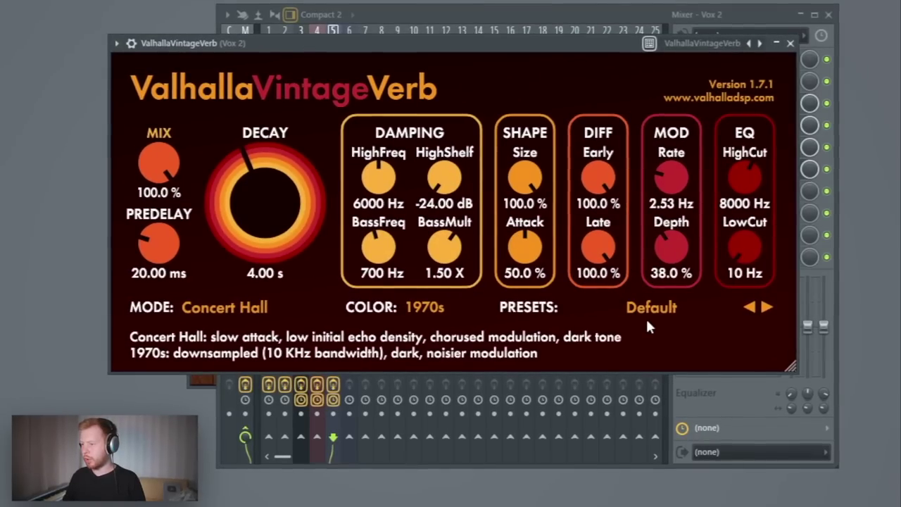
pyautogui.click(647, 320)
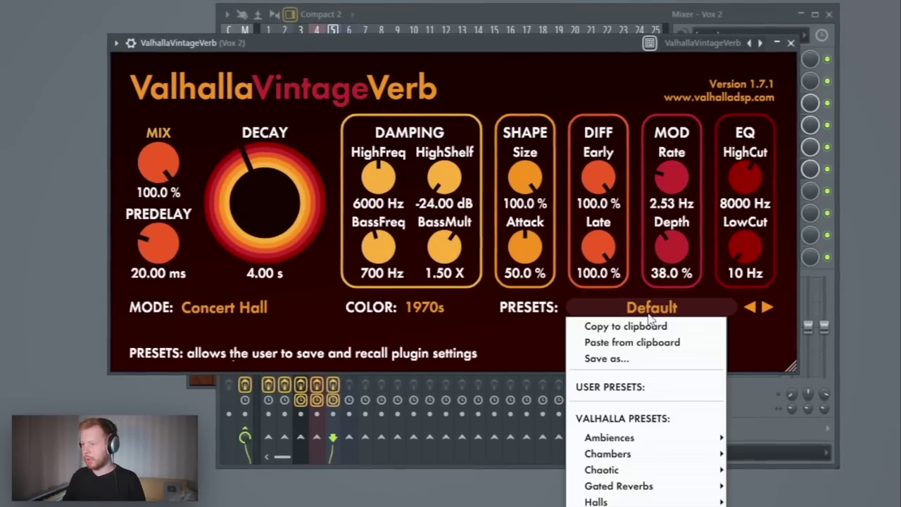
pyautogui.moveTo(646, 444)
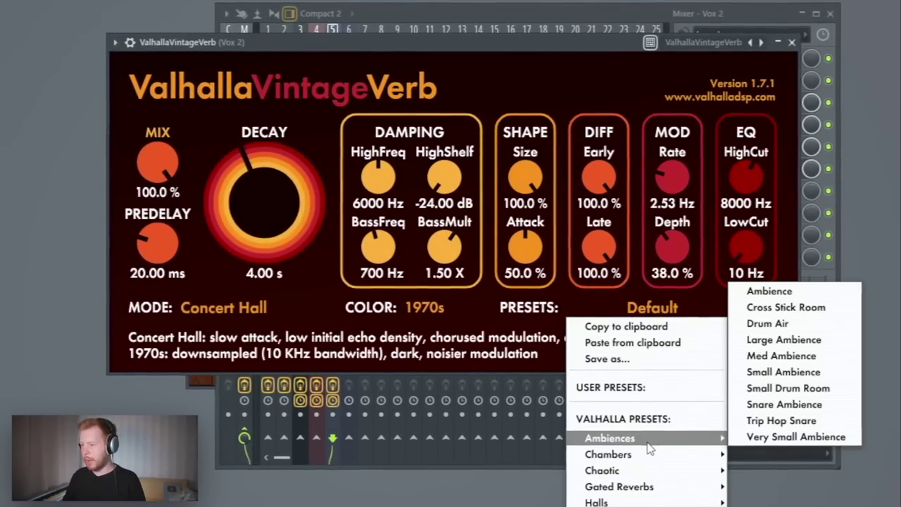
pyautogui.click(787, 340)
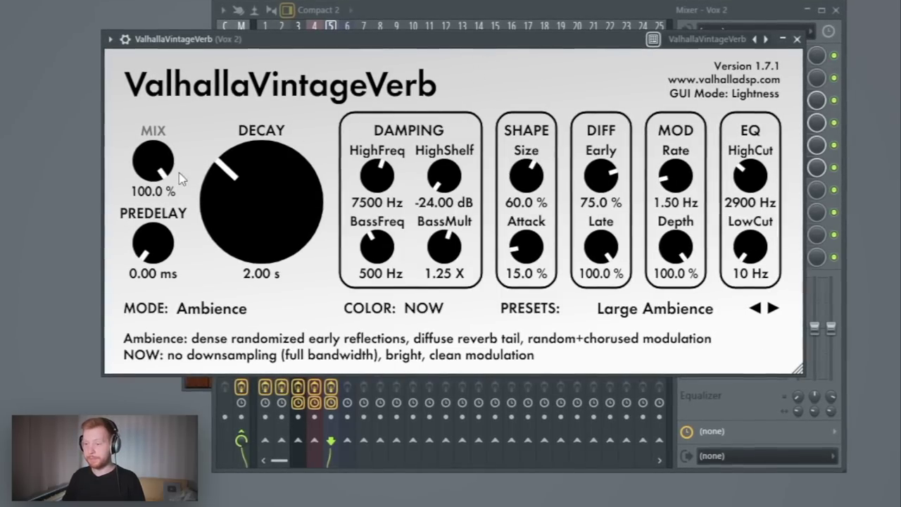
# Bring ValhallaVintageVerb's mix down to about 13%, raise its LowCut and trim the mix slightly further.
pyautogui.moveTo(155, 162); pyautogui.dragTo(167, 325)
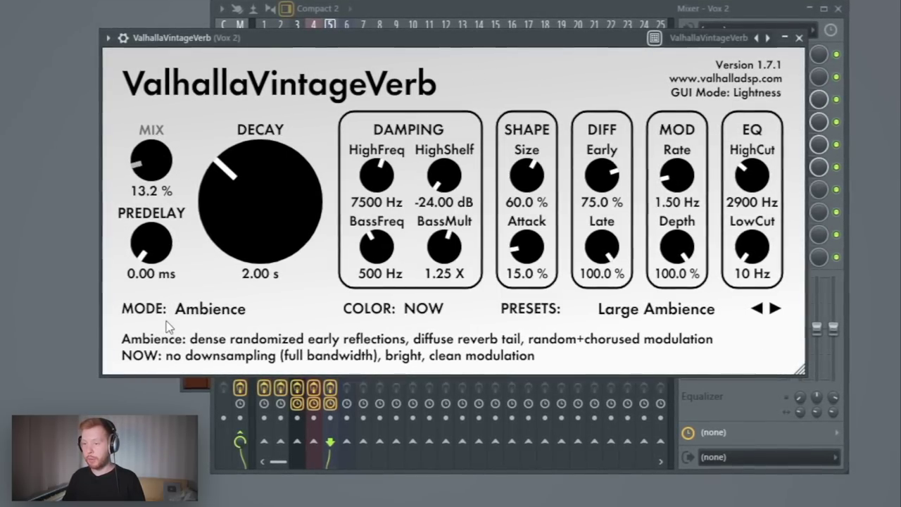
pyautogui.moveTo(754, 248); pyautogui.dragTo(759, 219)
pyautogui.moveTo(161, 169); pyautogui.dragTo(163, 185)
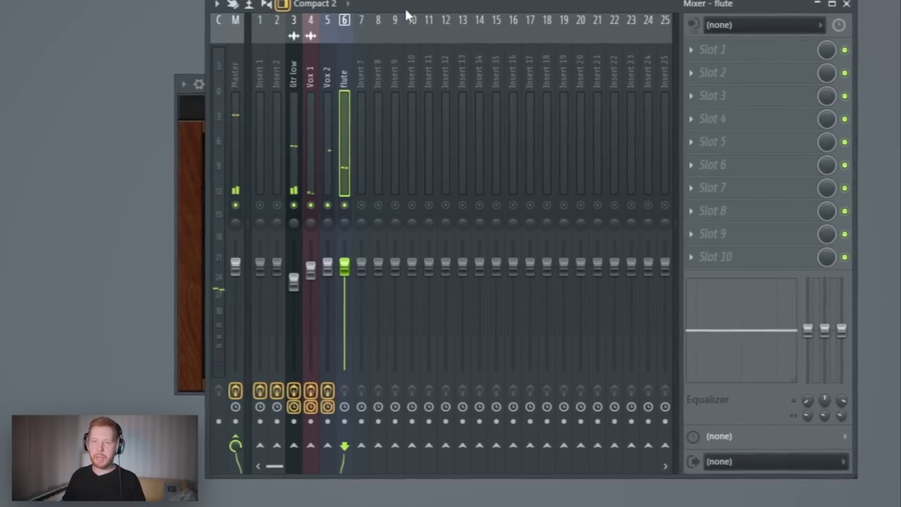
# Add Decapitator to slot 2 of the flute mixer track and audition it with the playlist arrangement.
pyautogui.click(714, 79)
pyautogui.click(204, 77)
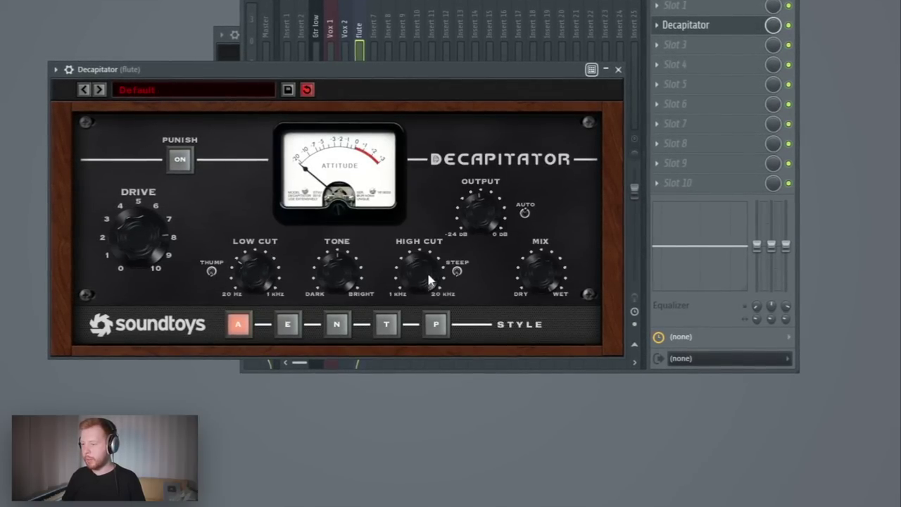
pyautogui.press('F5')
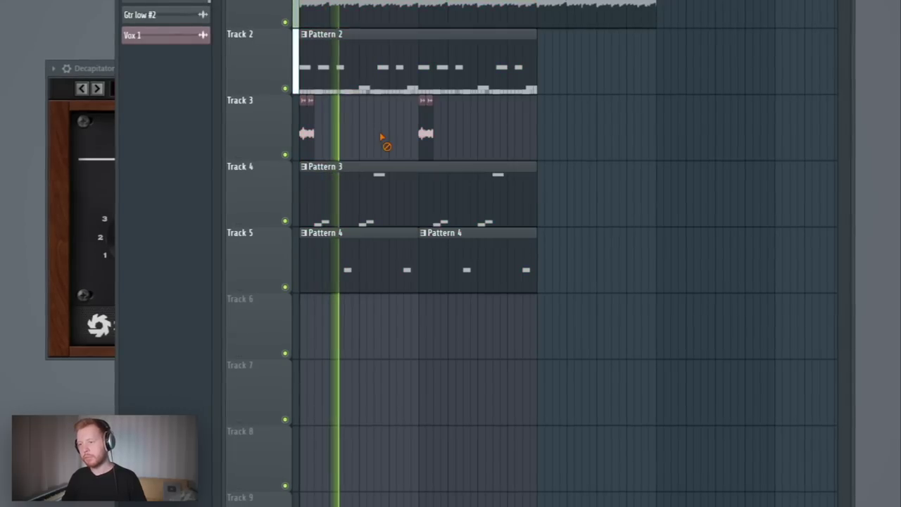
pyautogui.press('space')
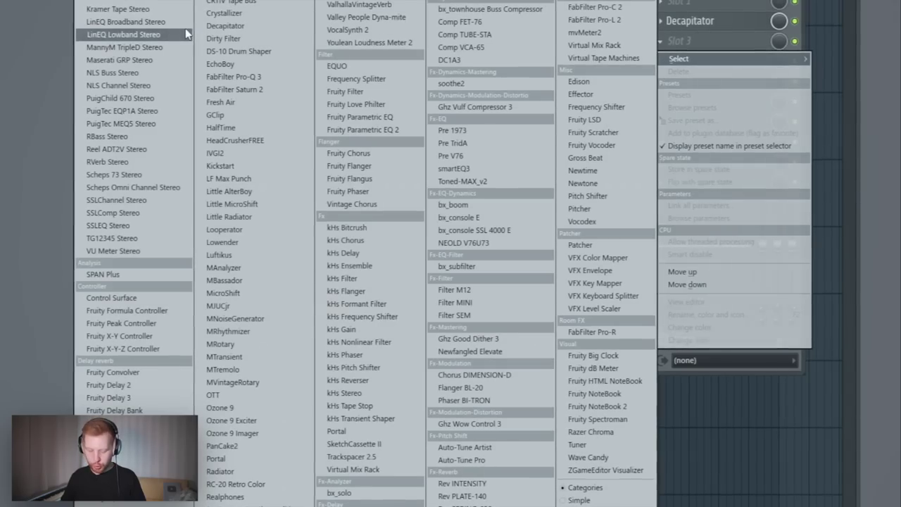
# Add EchoBoy to slot 3 of the flute mixer track, set it to Ping-Pong mode and raise its mix.
pyautogui.click(220, 64)
pyautogui.click(545, 280)
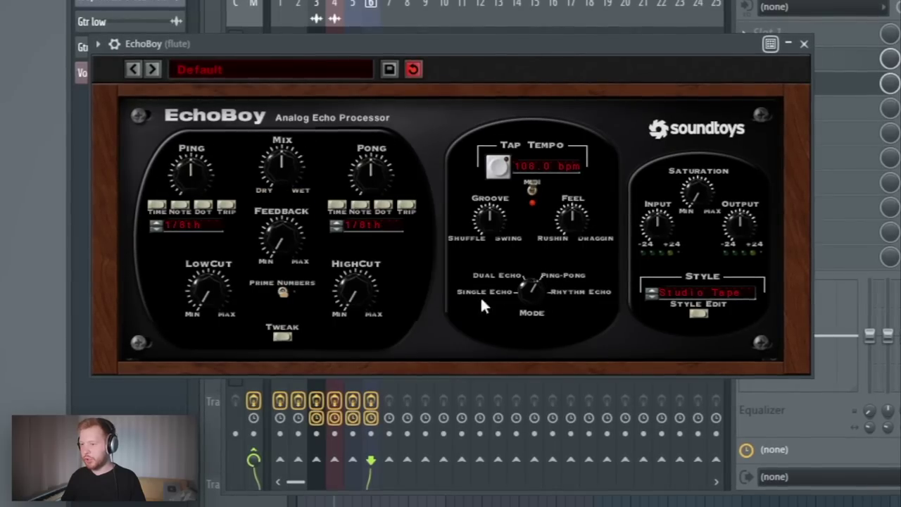
pyautogui.moveTo(294, 170); pyautogui.dragTo(302, 145)
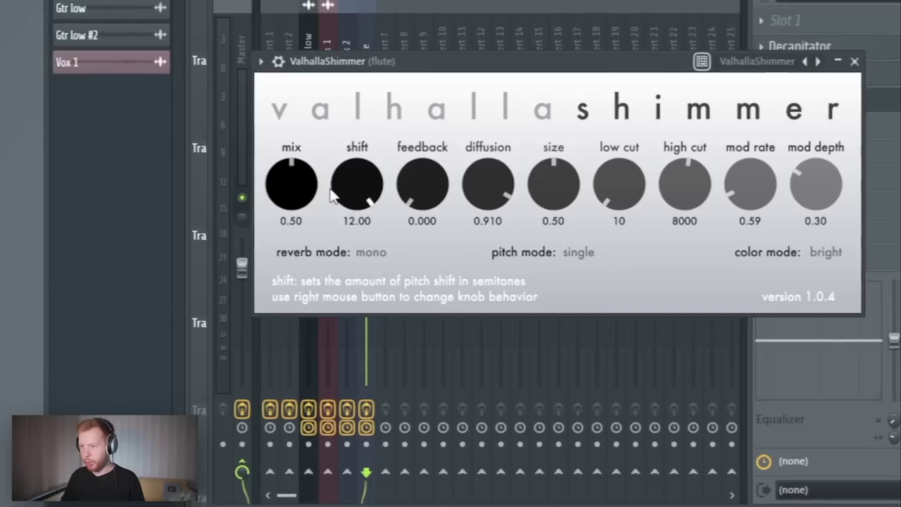
# Load the ConcertHall preset in ValhallaShimmer on the flute mixer track and set its mix to 0.20.
pyautogui.click(820, 60)
pyautogui.click(855, 92)
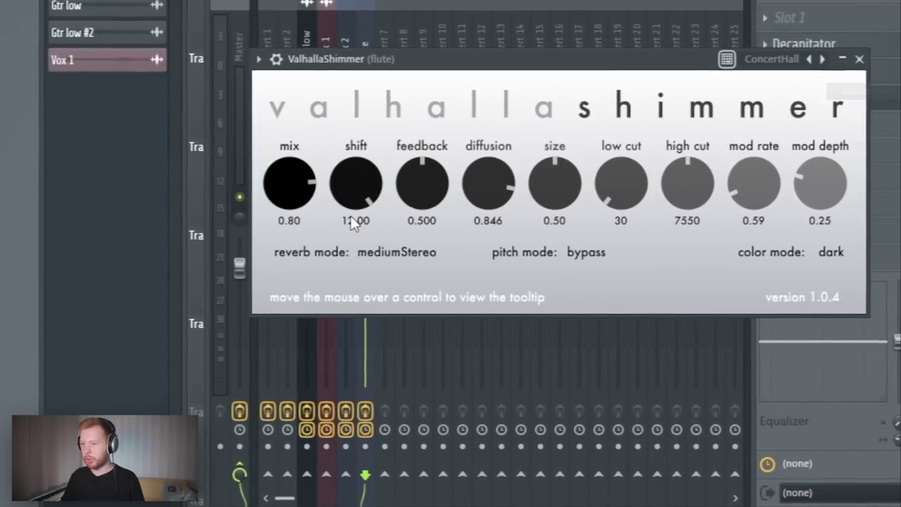
pyautogui.moveTo(289, 184); pyautogui.dragTo(293, 335)
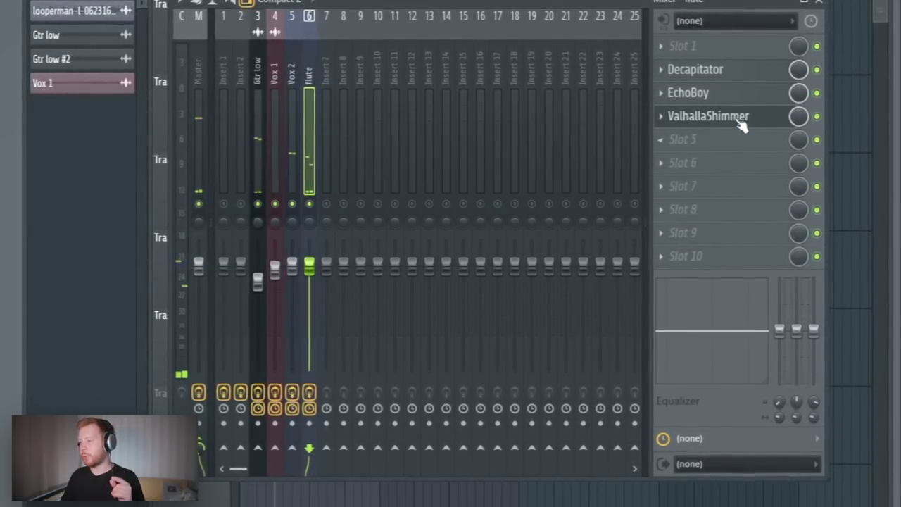
# Move ValhallaShimmer ahead of EchoBoy in the flute effect chain and check its settings.
pyautogui.moveTo(742, 118); pyautogui.dragTo(751, 94)
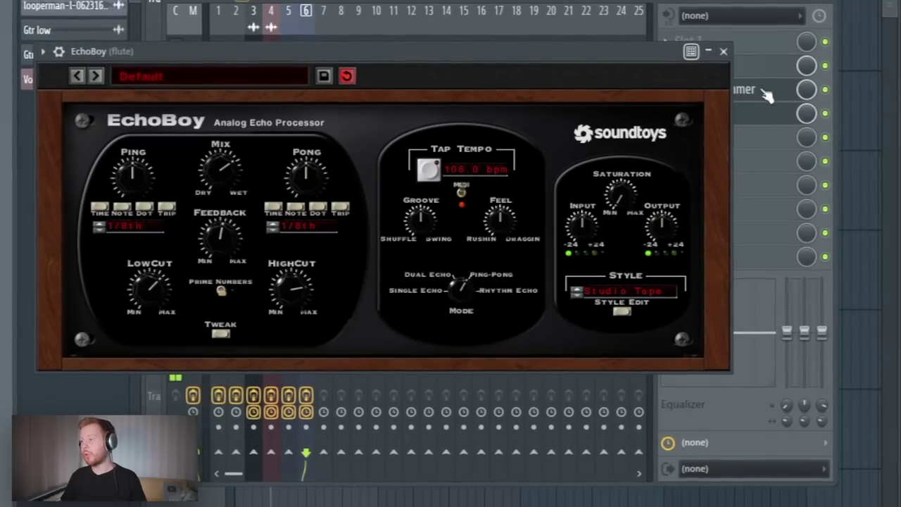
pyautogui.click(752, 4)
pyautogui.click(753, 90)
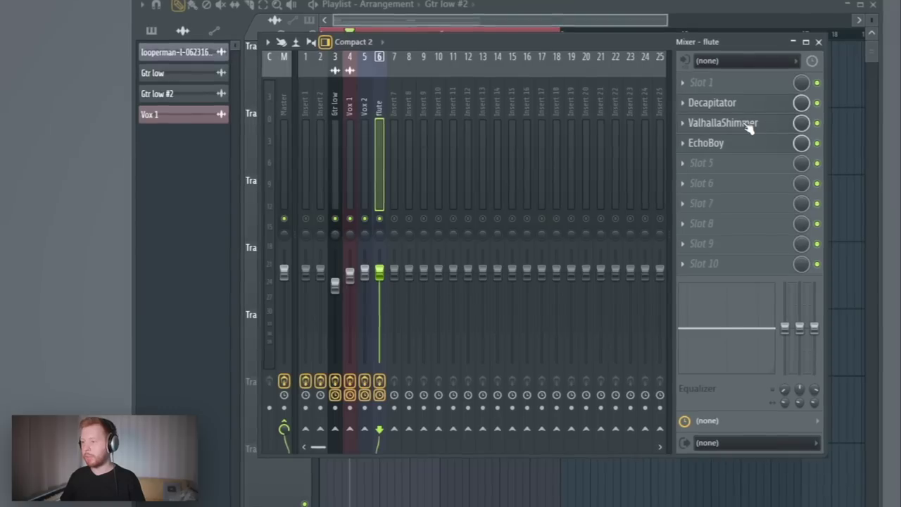
pyautogui.click(640, 176)
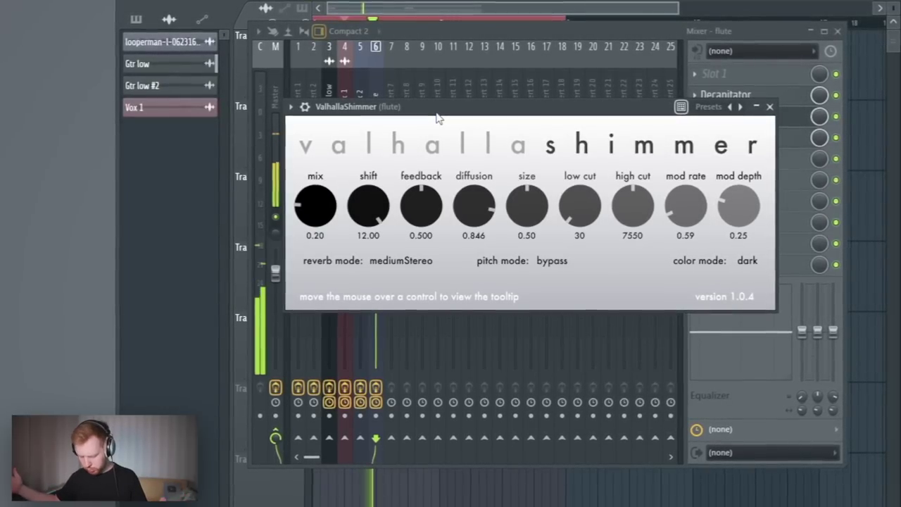
pyautogui.click(776, 105)
# Add Fruity Stereo Shaper and Fruity Parametric EQ 2 after EchoBoy on the flute mixer track.
pyautogui.click(699, 157)
pyautogui.click(655, 26)
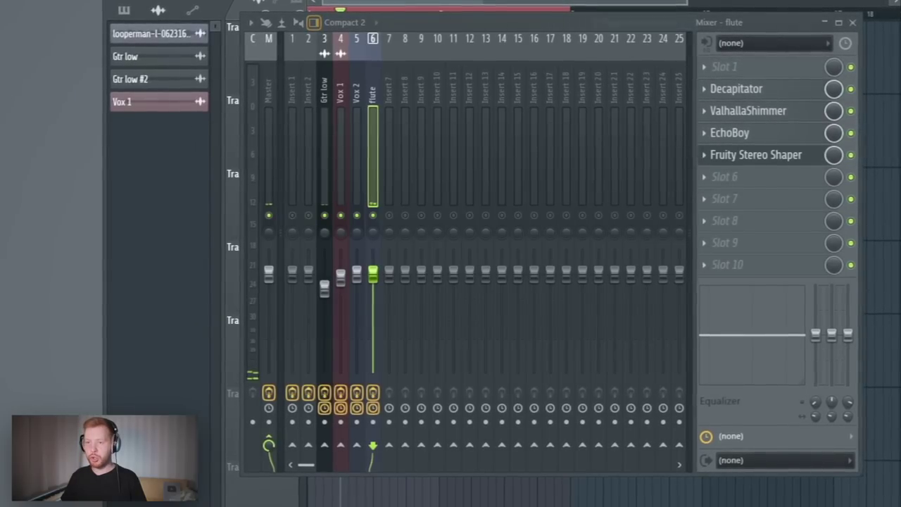
pyautogui.click(724, 177)
pyautogui.click(485, 185)
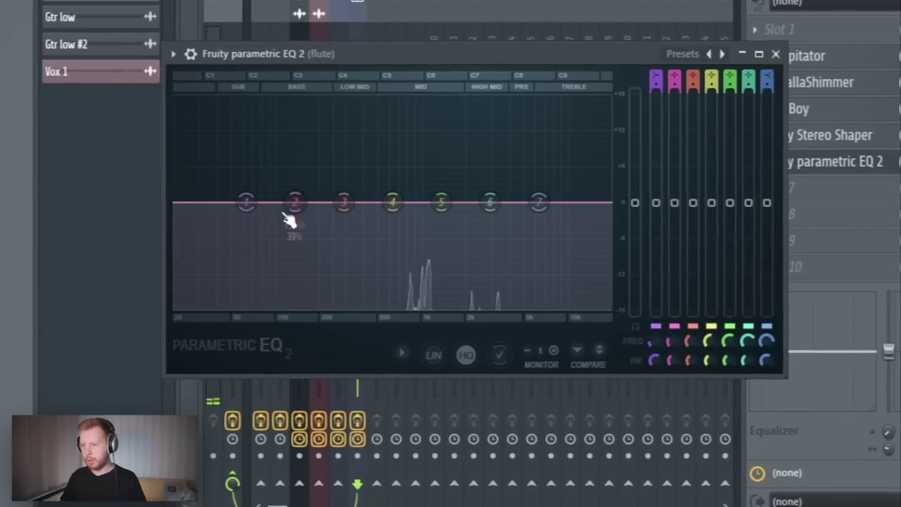
# Shape the flute EQ by cutting the lows with band 1, rolling off the highs with band 7 and gently boosting bands 5 and 6.
pyautogui.moveTo(243, 202); pyautogui.dragTo(375, 268)
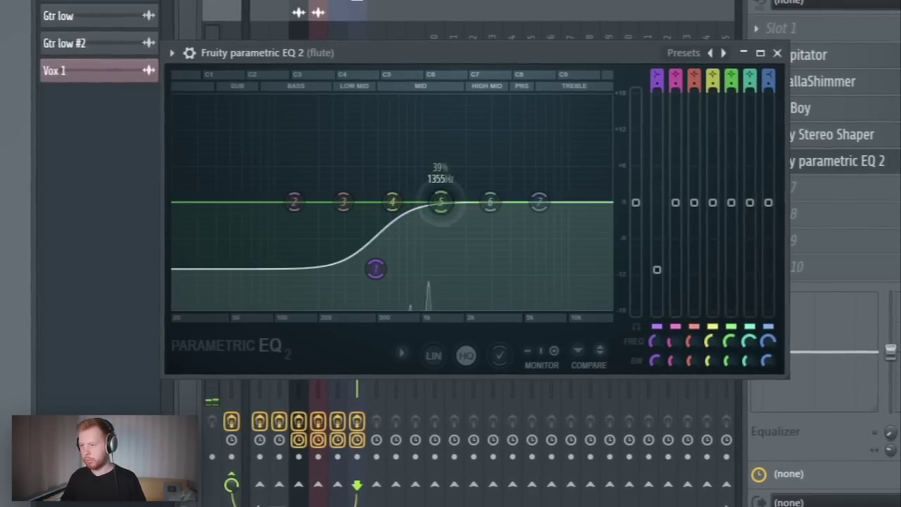
pyautogui.moveTo(440, 202); pyautogui.dragTo(476, 156)
pyautogui.moveTo(490, 202); pyautogui.dragTo(543, 176)
pyautogui.moveTo(479, 158); pyautogui.dragTo(481, 194)
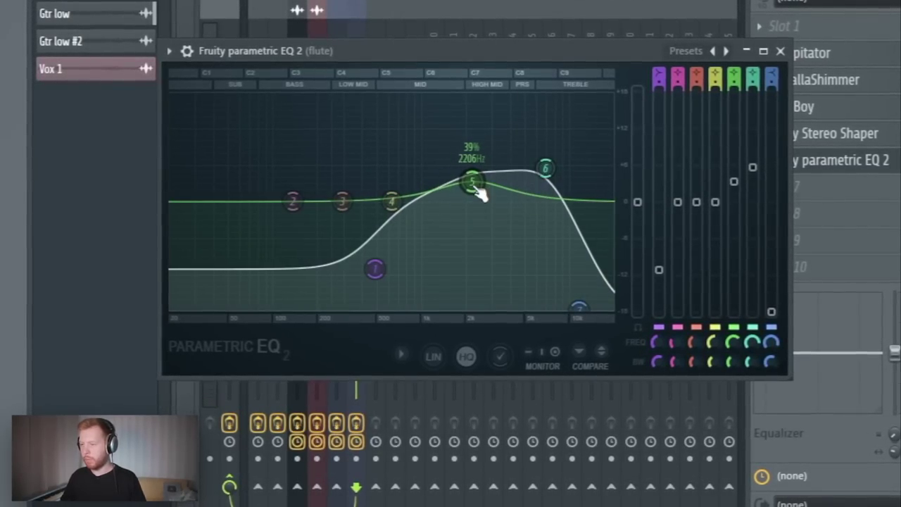
pyautogui.moveTo(541, 183); pyautogui.dragTo(542, 190)
pyautogui.moveTo(481, 185); pyautogui.dragTo(474, 192)
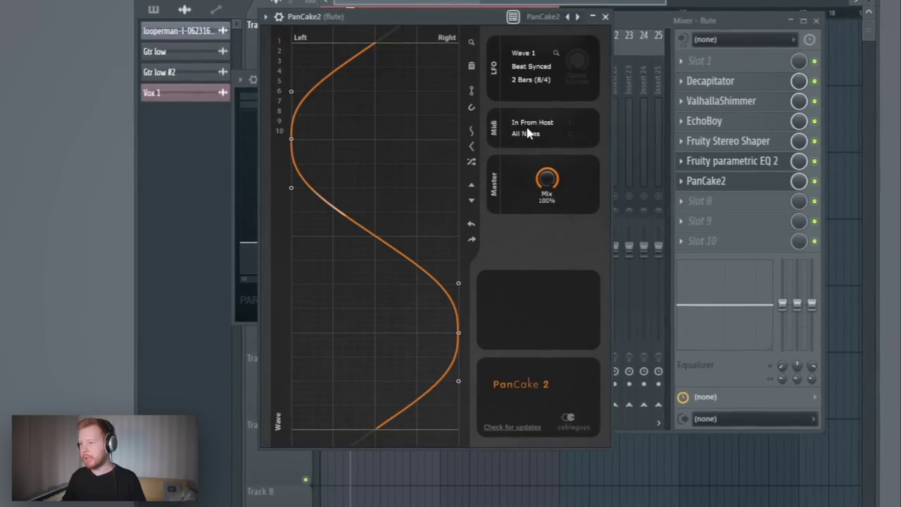
# Set the flute's PanCake2 to a beat-synced LFO length of 1/4 with a 47% mix and audition it.
pyautogui.click(531, 79)
pyautogui.click(533, 166)
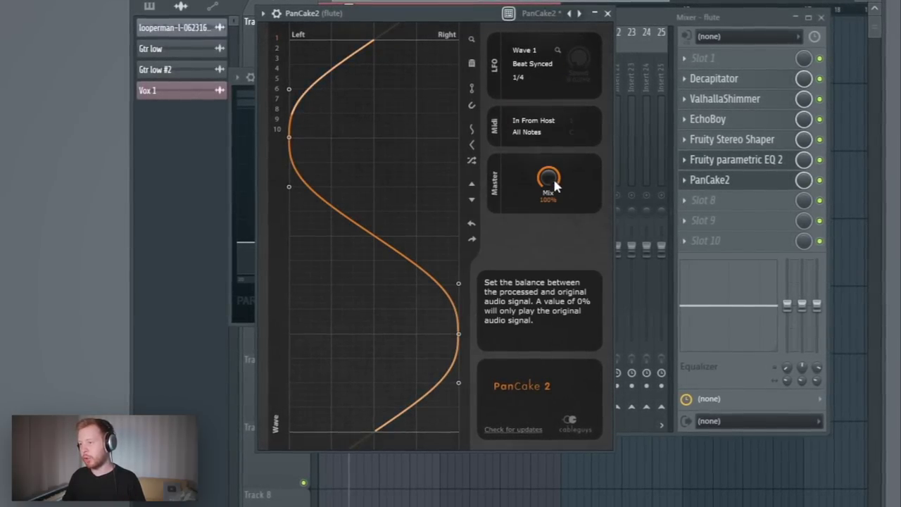
pyautogui.moveTo(467, 10); pyautogui.dragTo(484, 20)
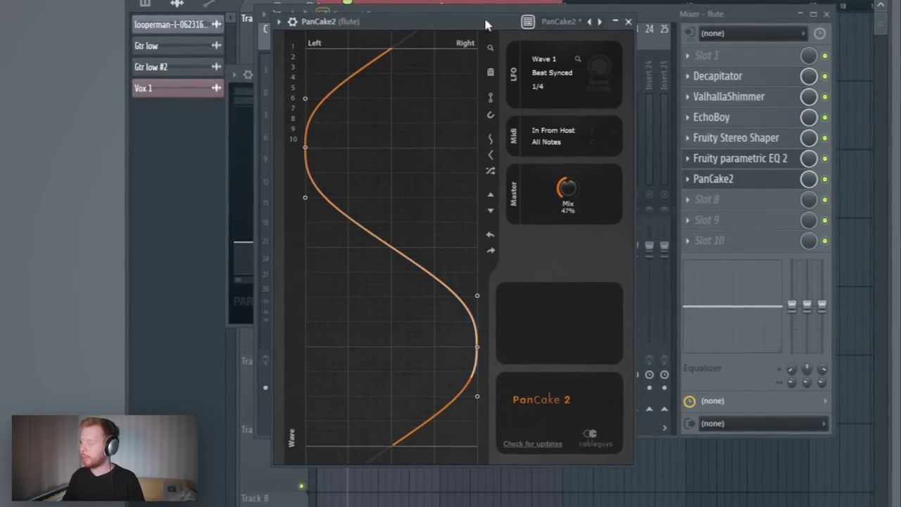
pyautogui.press('space')
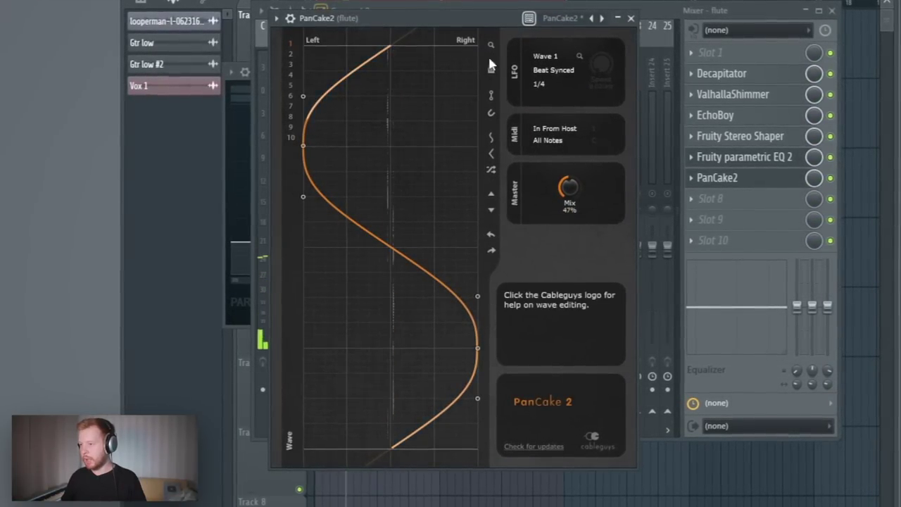
# Change the flute's PanCake2 LFO length to 1/2, audition the panning and fine-tune its mix.
pyautogui.click(538, 85)
pyautogui.click(551, 202)
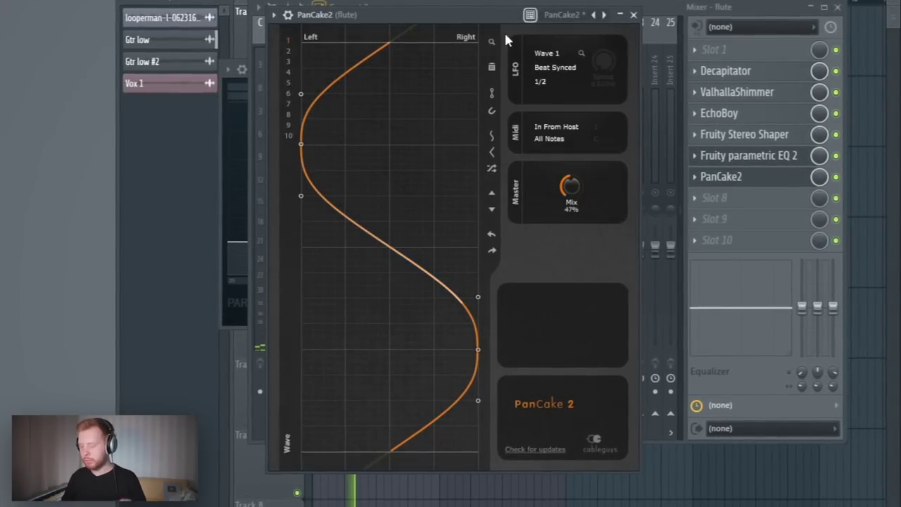
pyautogui.press('space')
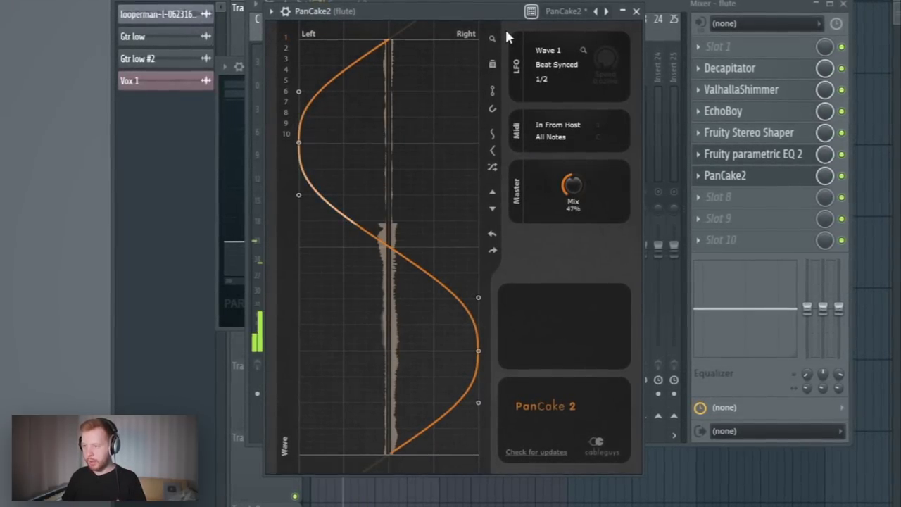
pyautogui.moveTo(579, 183); pyautogui.dragTo(579, 187)
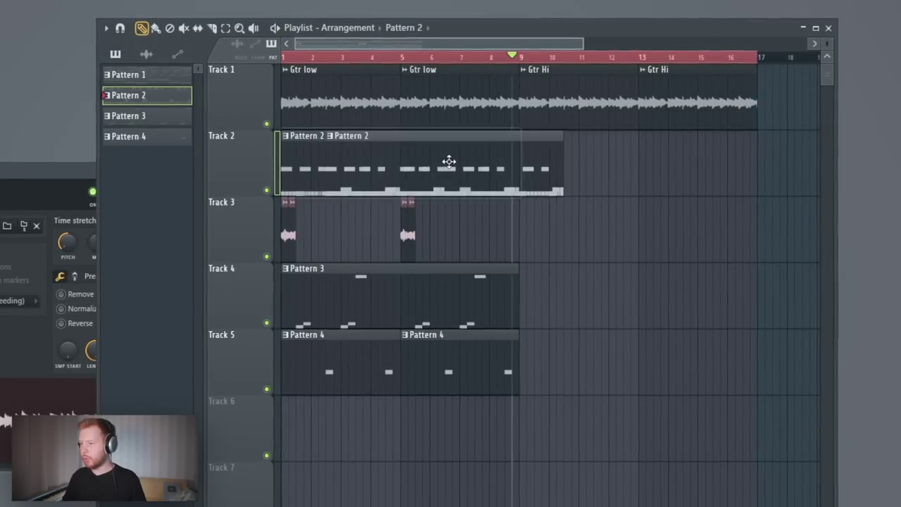
# Move the second Pattern 2 clip on Track 2 to start at bar 9 and make it a unique pattern.
pyautogui.moveTo(446, 157); pyautogui.dragTo(643, 162)
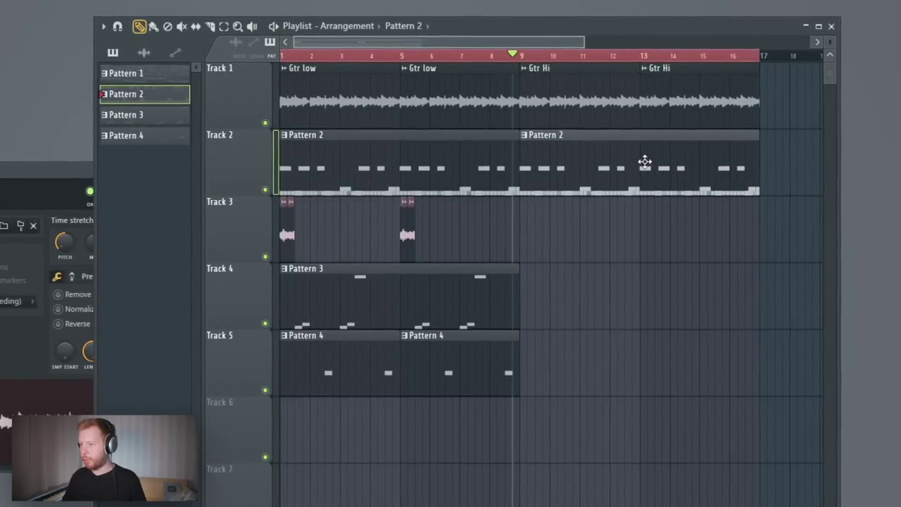
pyautogui.click(527, 134)
pyautogui.click(564, 215)
# Rework the new pattern's Deep reese bass into lower sustained notes, shortening the D4 at bar 3 and adding a higher note after it.
pyautogui.press('F6')
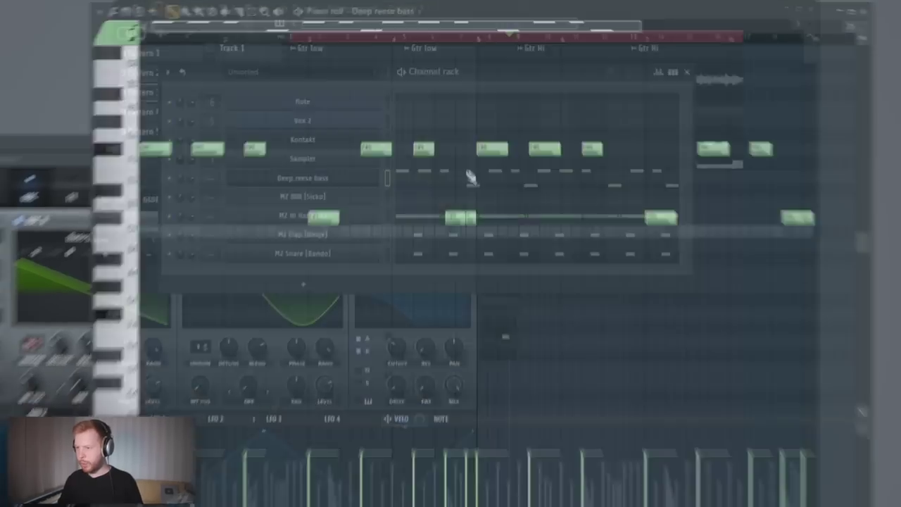
pyautogui.hotkey('ctrl', 'Down')
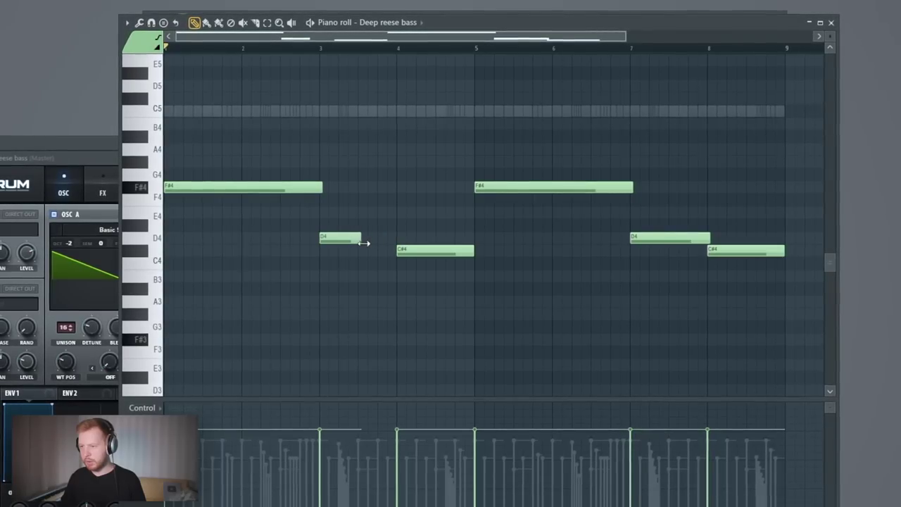
pyautogui.moveTo(387, 220); pyautogui.dragTo(367, 162)
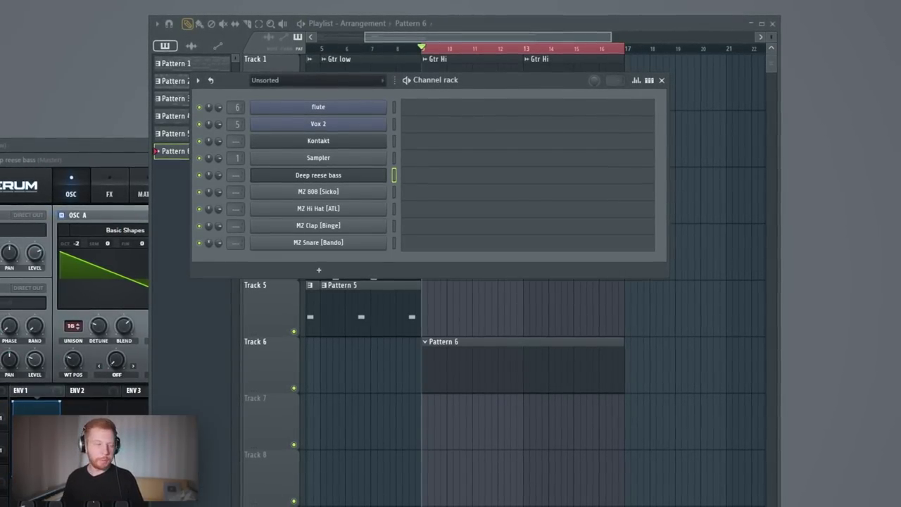
# Add a Fruity Slicer channel with the metaphors-lead-vox sample, named Vox 3 and routed to mixer track 7.
pyautogui.rightClick(387, 104)
pyautogui.moveTo(436, 183)
pyautogui.click(531, 107)
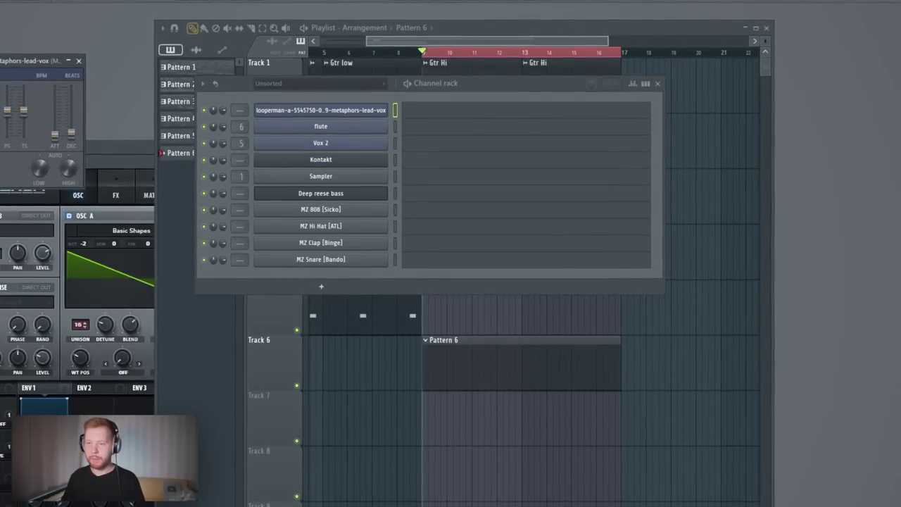
pyautogui.moveTo(2, 61); pyautogui.dragTo(457, 98)
pyautogui.press('space')
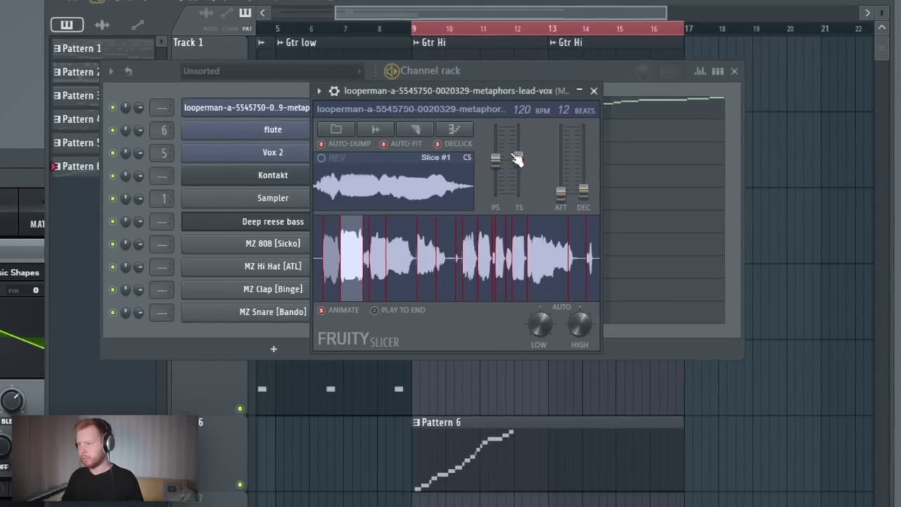
pyautogui.moveTo(565, 97); pyautogui.dragTo(558, 138)
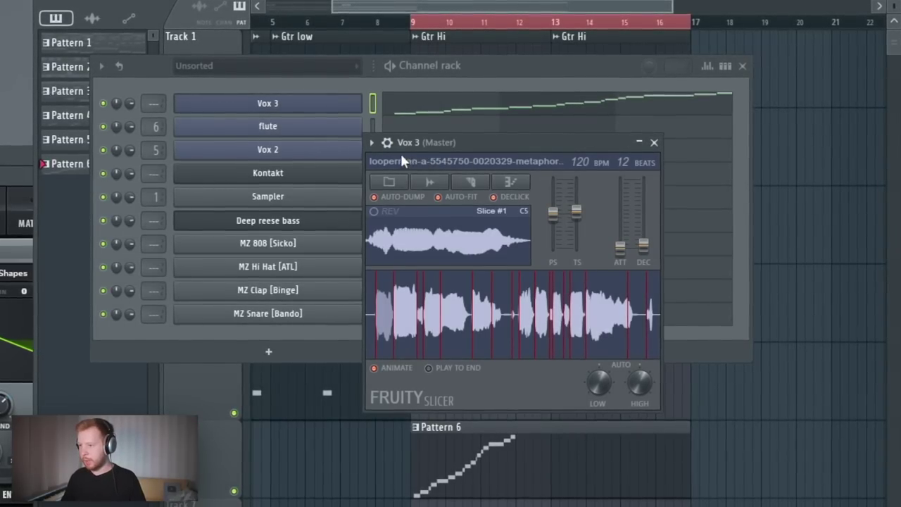
pyautogui.click(372, 142)
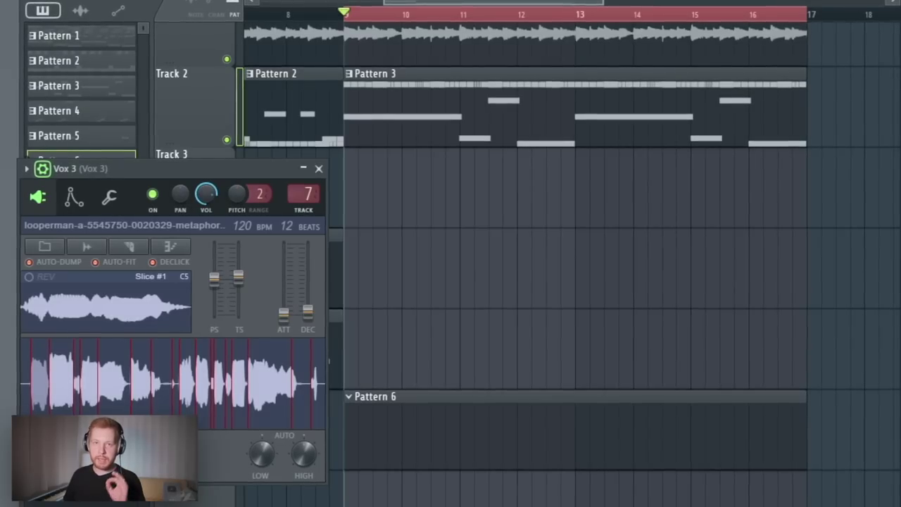
# Record a Vox 3 slice rhythm in Pattern 6, quantize it, remove the stray Slice #13 note and repeat the phrase across eight bars.
pyautogui.press('space')
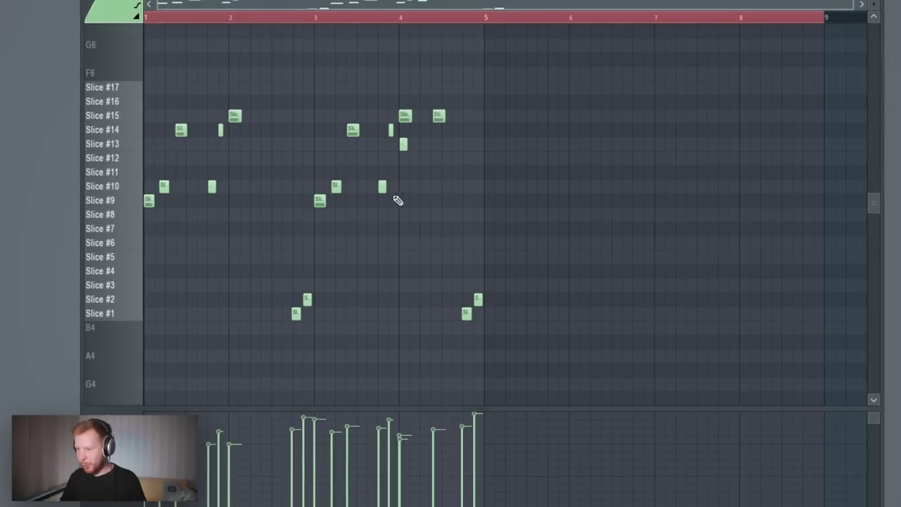
pyautogui.scroll(3, 396, 200)
pyautogui.scroll(2, 422, 210)
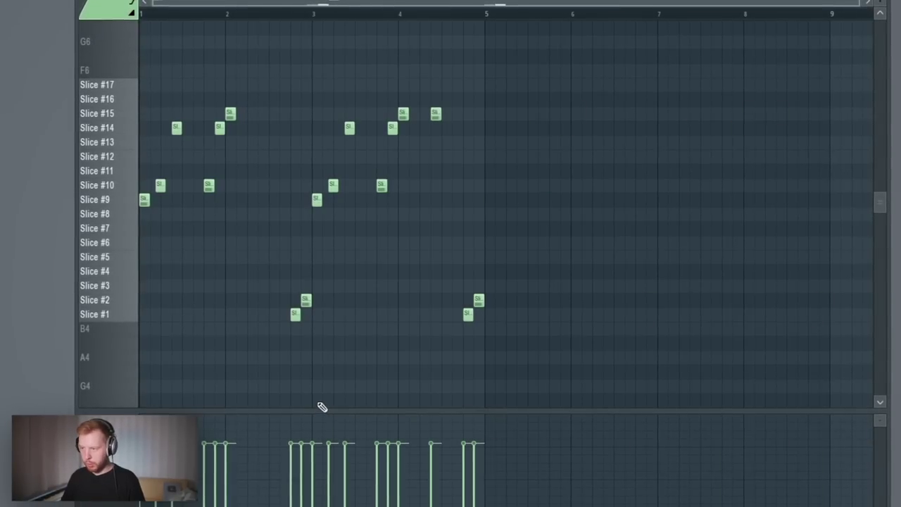
pyautogui.hotkey('ctrl', 'b')
pyautogui.press('space')
pyautogui.press('Escape')
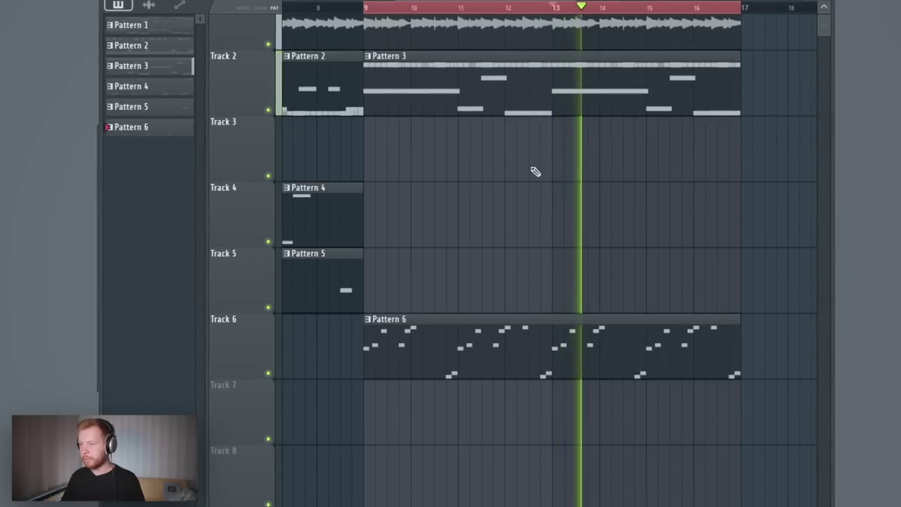
# Load Little AlterBoy in slot 2 of the Vox 3 mixer track and open its settings.
pyautogui.press('F9')
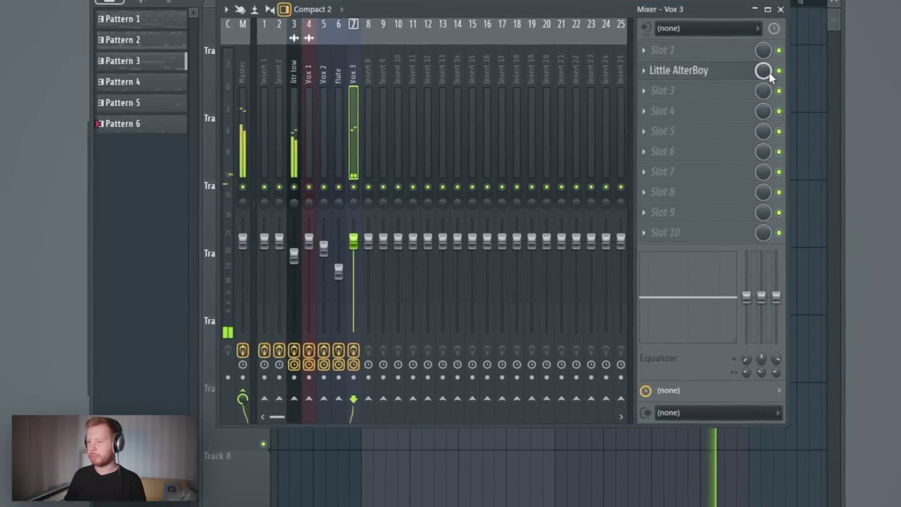
pyautogui.click(679, 70)
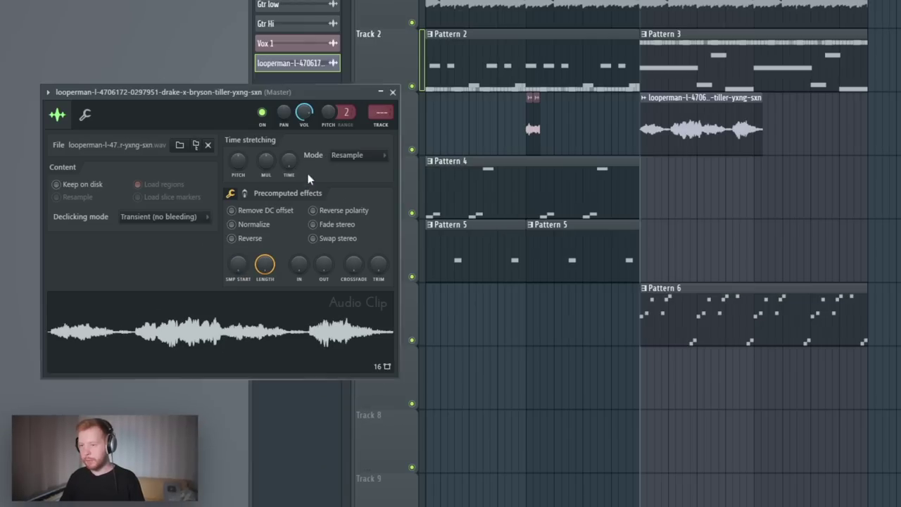
# Stretch the new vocal loop on Track 3 to fill bars 9 to 16, raise its pitch and audition it.
pyautogui.click(641, 128)
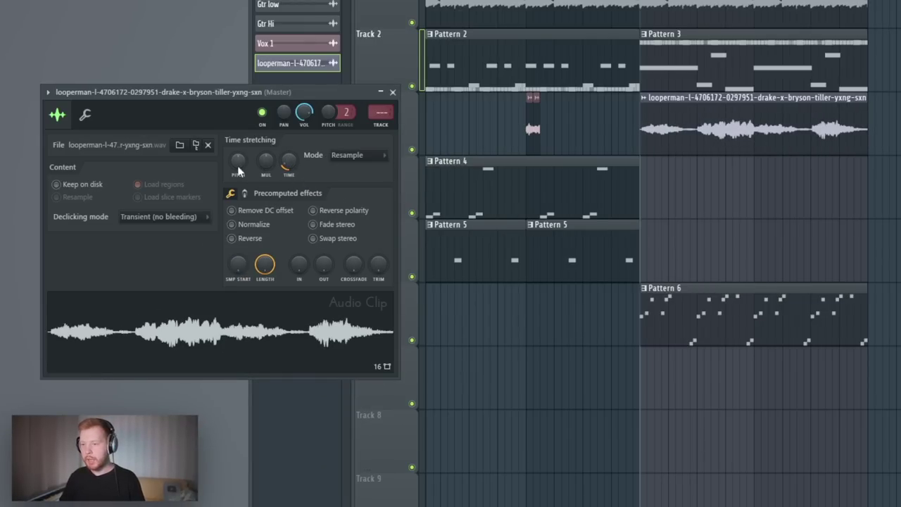
pyautogui.rightClick(839, 196)
pyautogui.press('space')
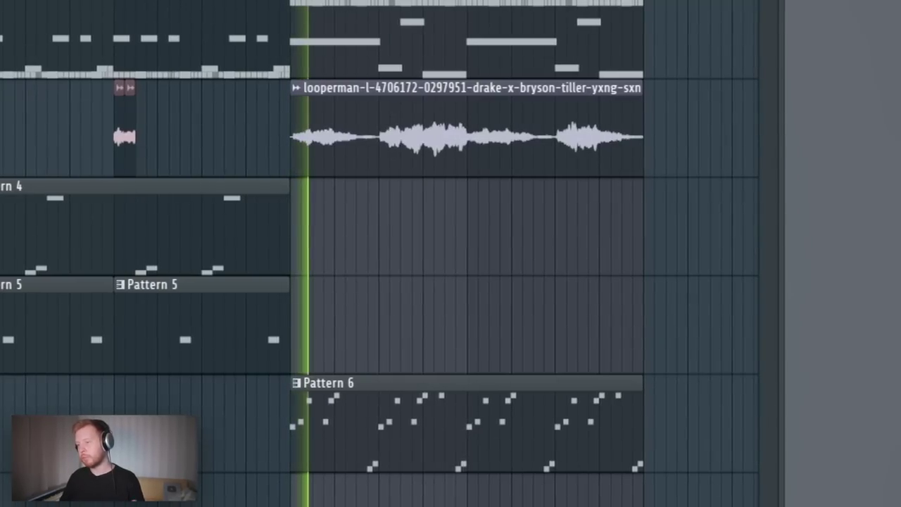
pyautogui.scroll(3, 485, 315)
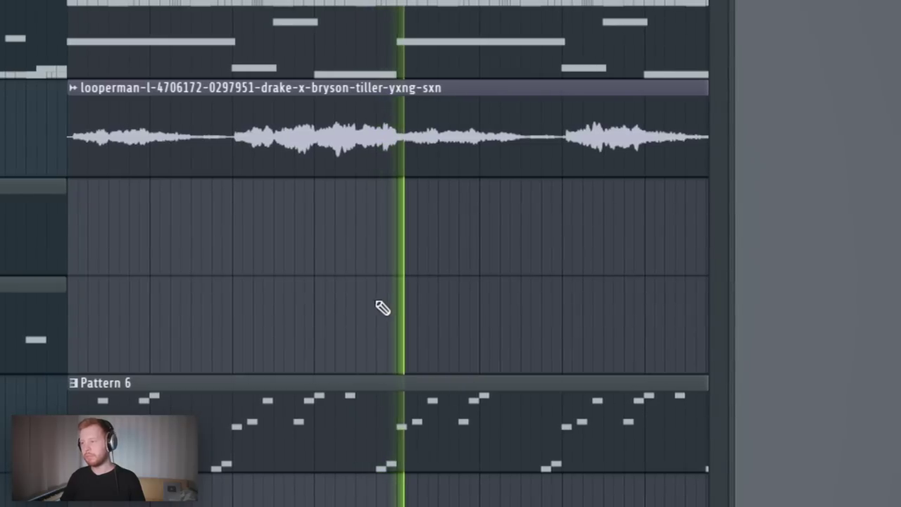
# Cut the stretched vocal clip at bars 11 and 13, keeping only the part between the two cuts.
pyautogui.moveTo(229, 224); pyautogui.dragTo(386, 227)
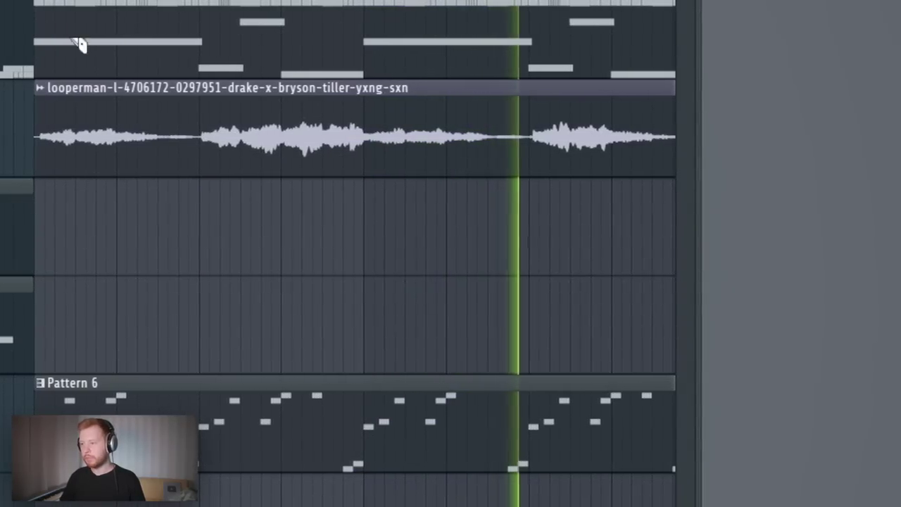
pyautogui.moveTo(207, 107); pyautogui.dragTo(209, 149)
pyautogui.moveTo(364, 93); pyautogui.dragTo(365, 145)
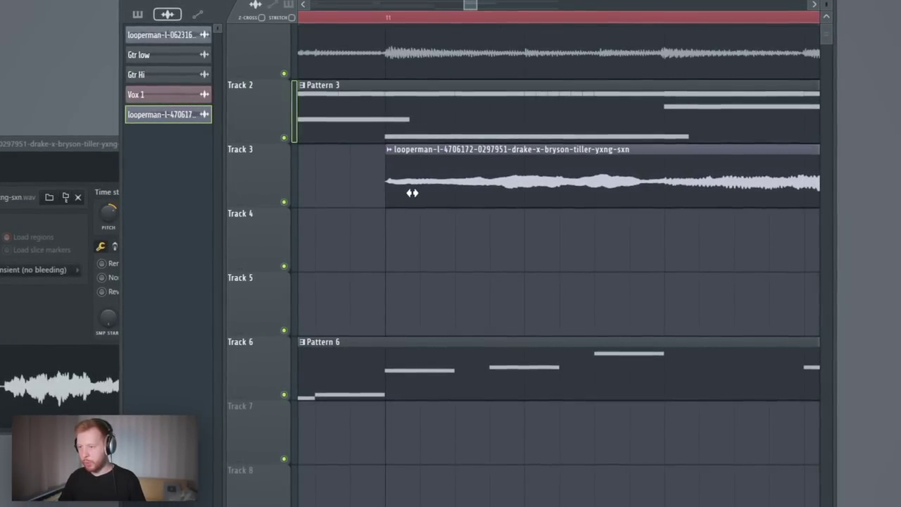
# Chop the remaining vocal clip on Track 3 into one-beat pieces with a time-based chop.
pyautogui.click(426, 150)
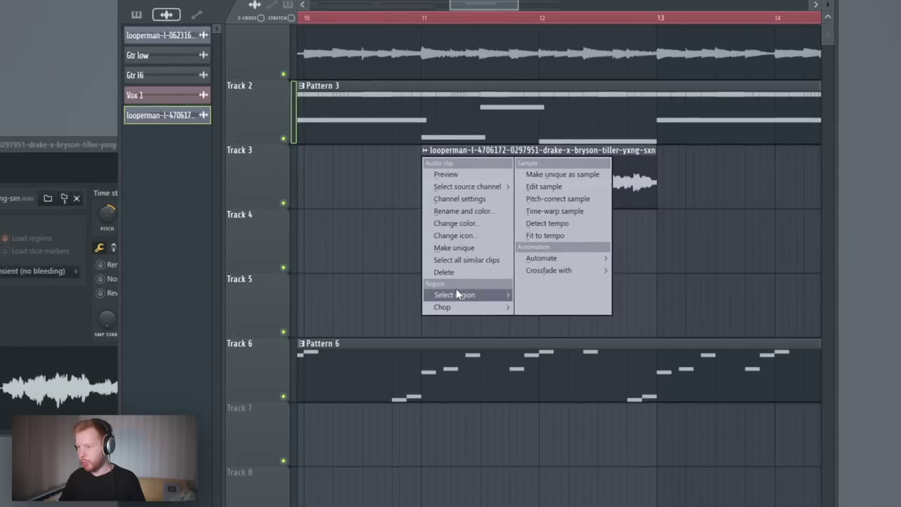
pyautogui.moveTo(457, 308)
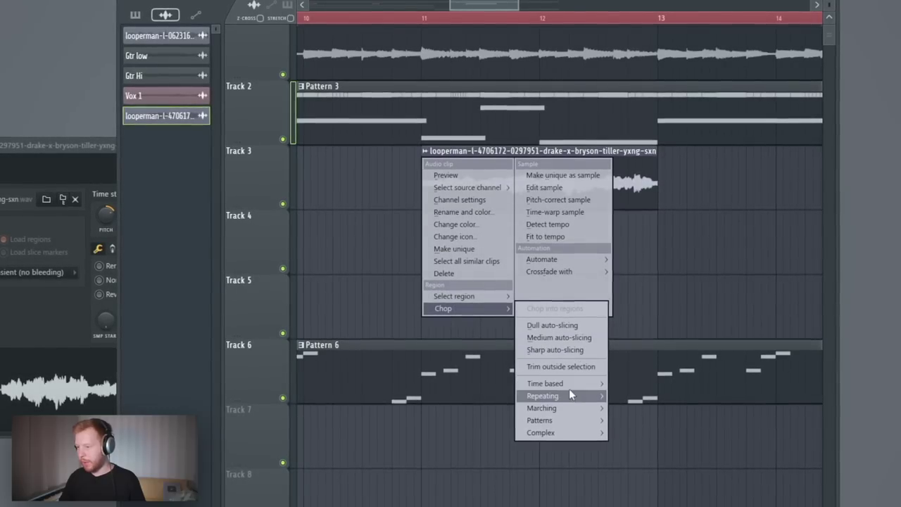
pyautogui.moveTo(570, 383)
pyautogui.click(649, 398)
pyautogui.scroll(2, 405, 189)
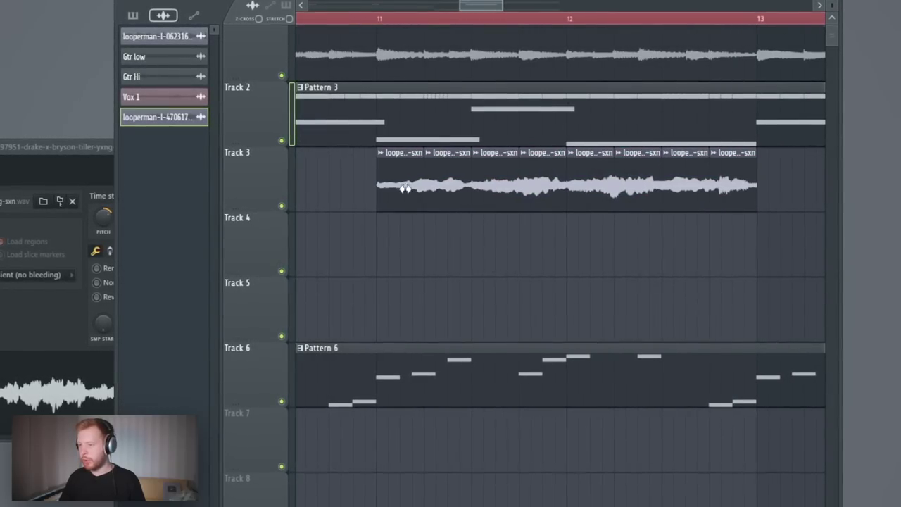
# Arrange vocal pieces in pairs on the second halves of bars 9, 10 and 11, with a single piece at the start of bar 12.
pyautogui.scroll(-4, 388, 279)
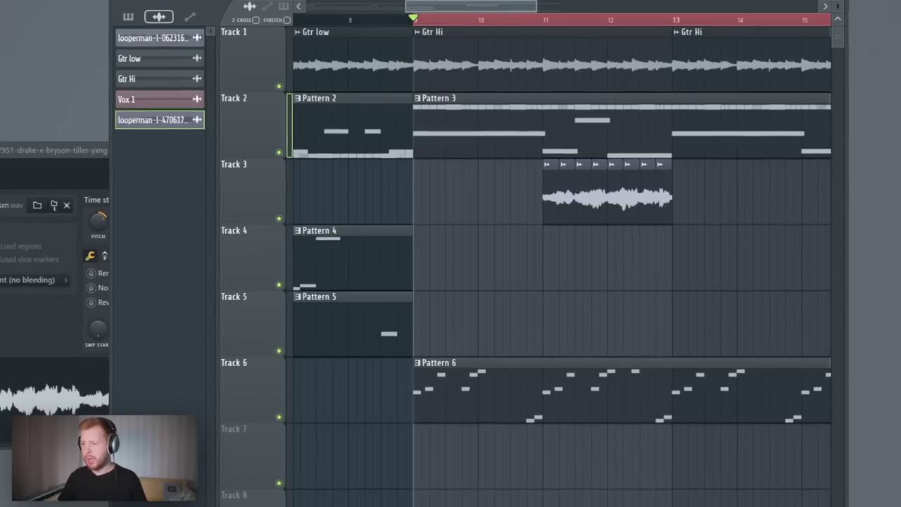
pyautogui.scroll(2, 561, 217)
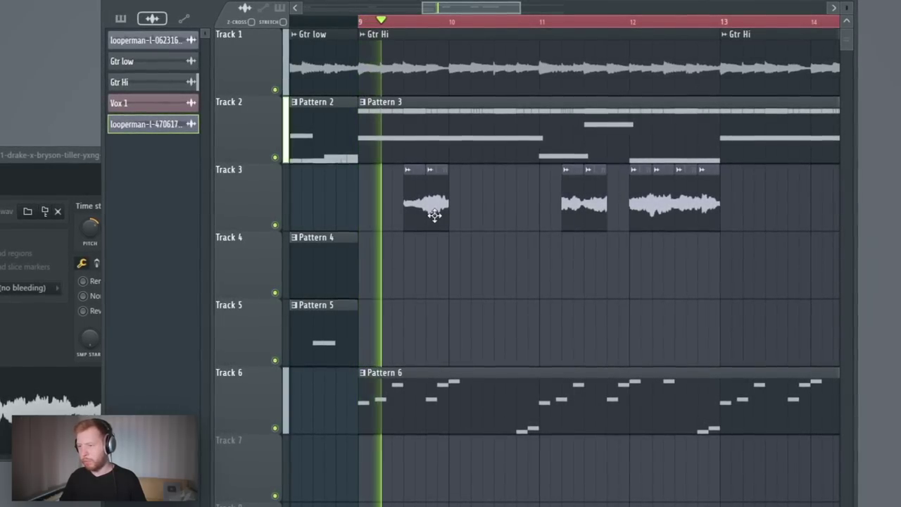
pyautogui.moveTo(477, 210); pyautogui.dragTo(483, 209)
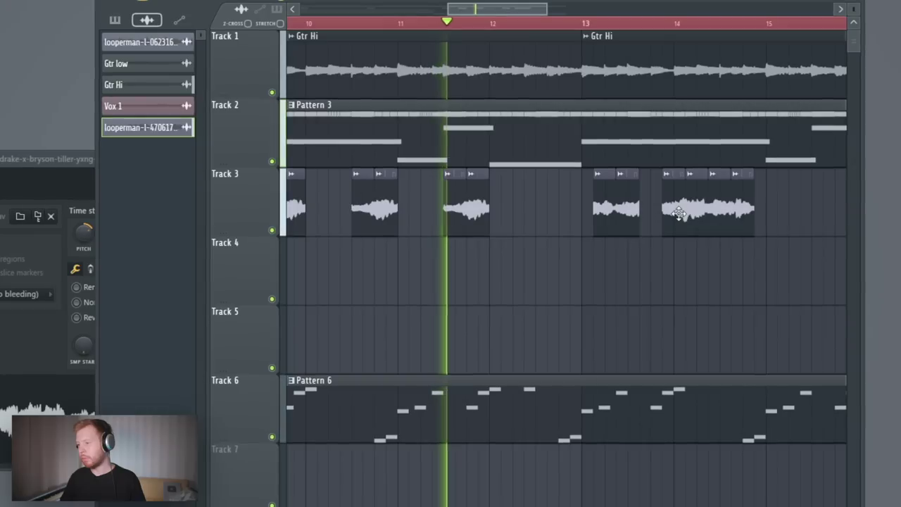
pyautogui.moveTo(672, 224); pyautogui.dragTo(507, 224)
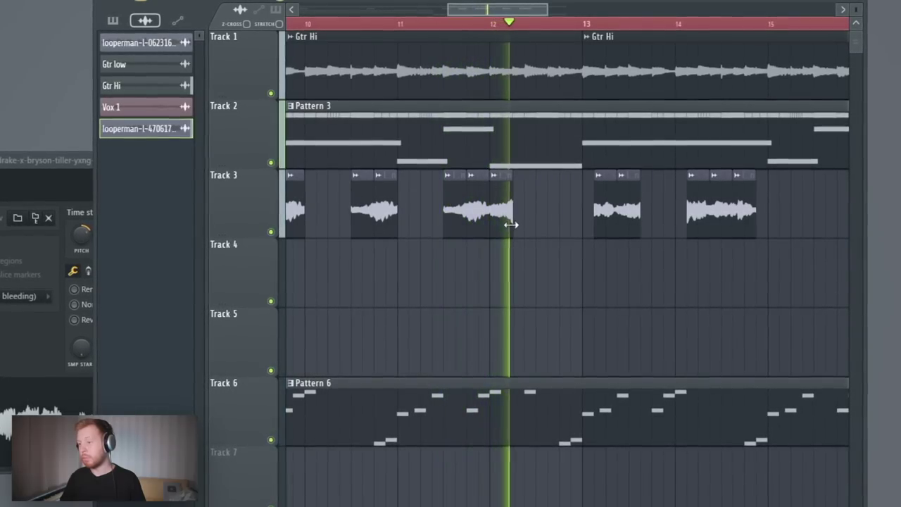
# Place a vocal piece on the last beat of bar 12, swap it for a different slice and audition the phrase.
pyautogui.click(561, 177)
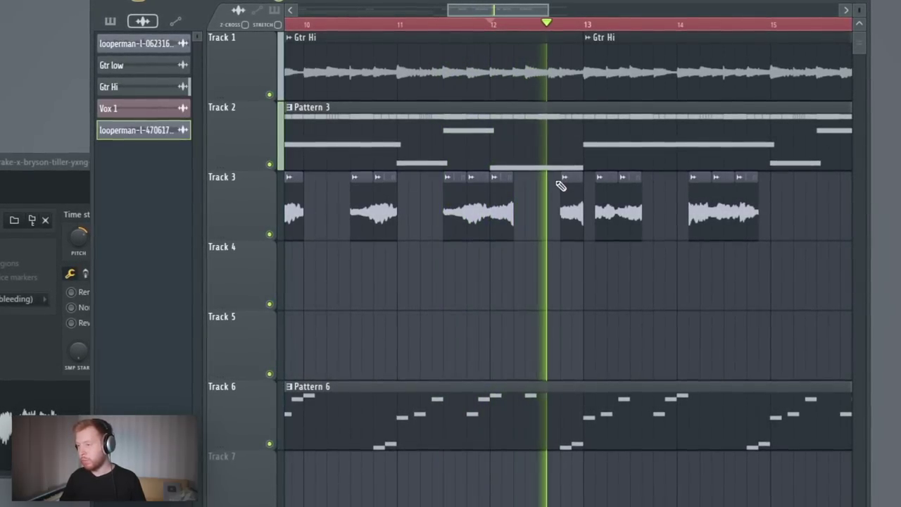
pyautogui.press('space')
pyautogui.rightClick(577, 229)
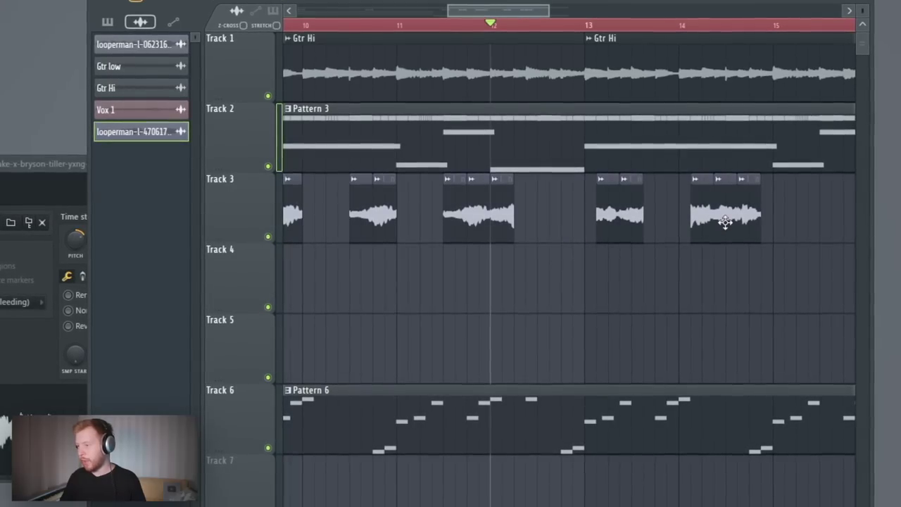
pyautogui.press('space')
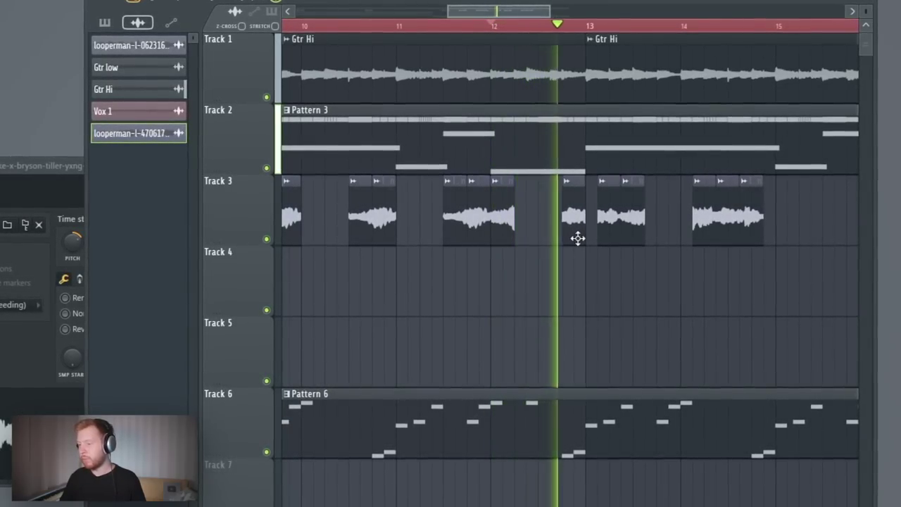
pyautogui.press('space')
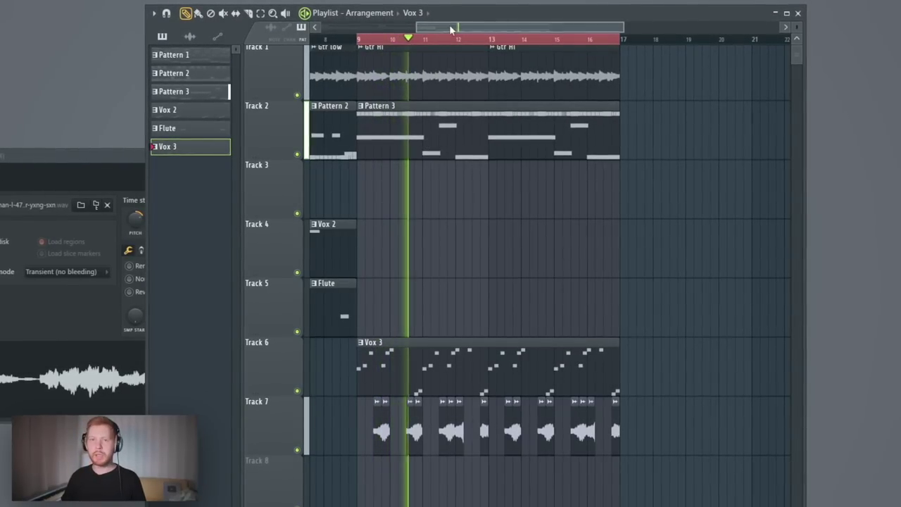
# Load RC-20 Retro Color in slot 4 of the Vox 3 mixer track.
pyautogui.press('F9')
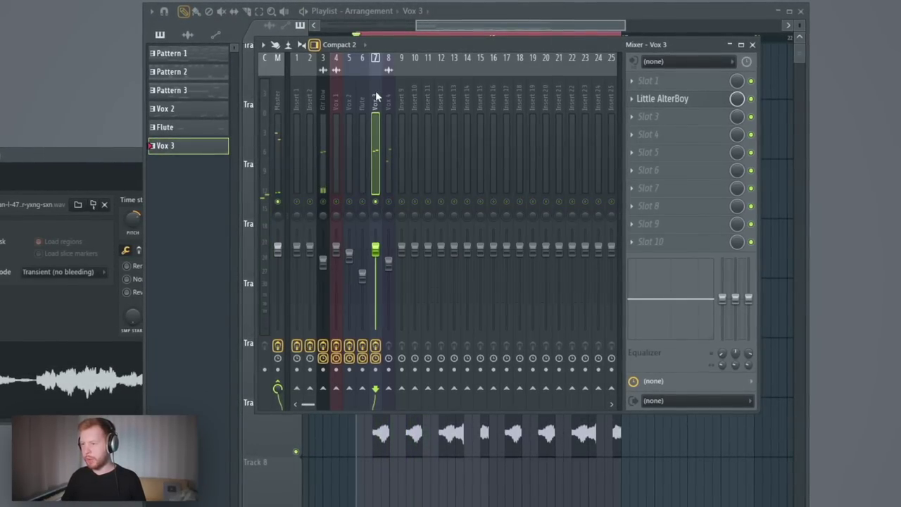
pyautogui.click(647, 134)
pyautogui.moveTo(649, 149)
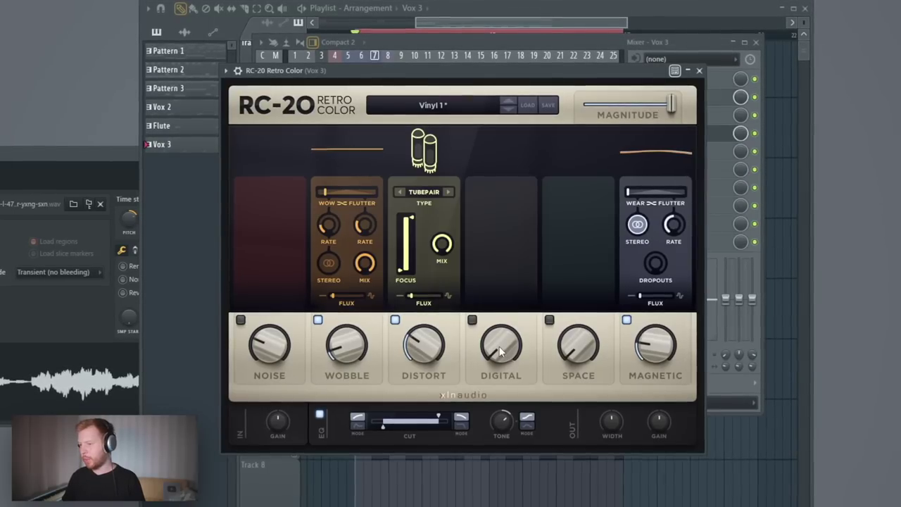
# Enable RC-20's Digital module on Vox 3 at a low amount and lower its mix while auditioning.
pyautogui.moveTo(500, 352); pyautogui.dragTo(523, 202)
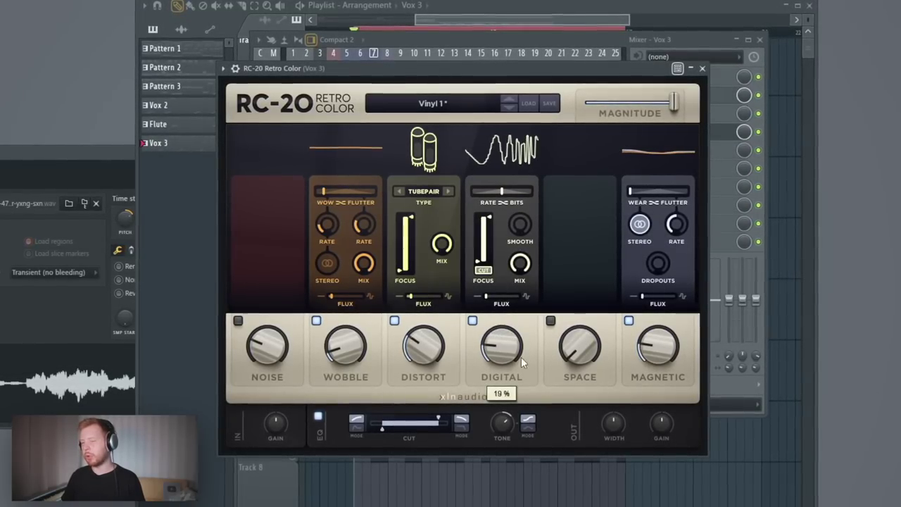
pyautogui.moveTo(510, 350)
pyautogui.mouseDown()
pyautogui.moveTo(519, 328)
pyautogui.moveTo(501, 359)
pyautogui.mouseUp()
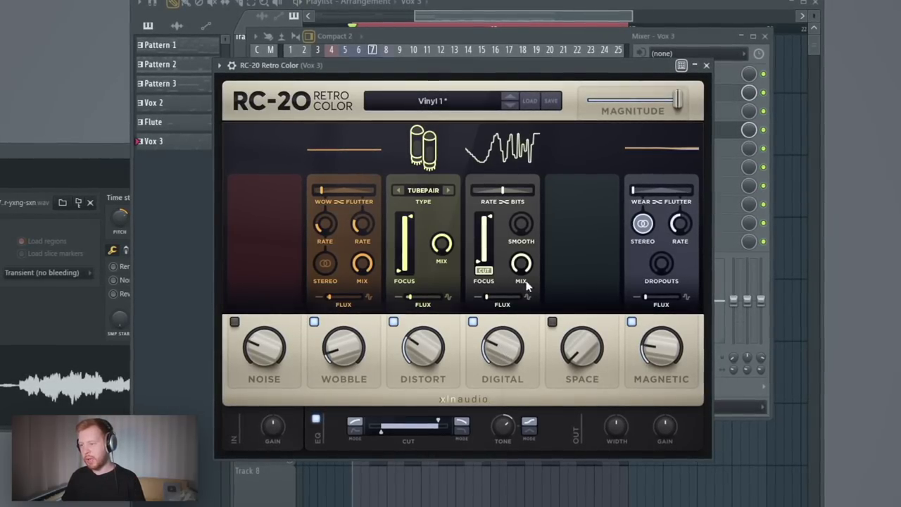
pyautogui.moveTo(522, 268); pyautogui.dragTo(538, 359)
pyautogui.press('space')
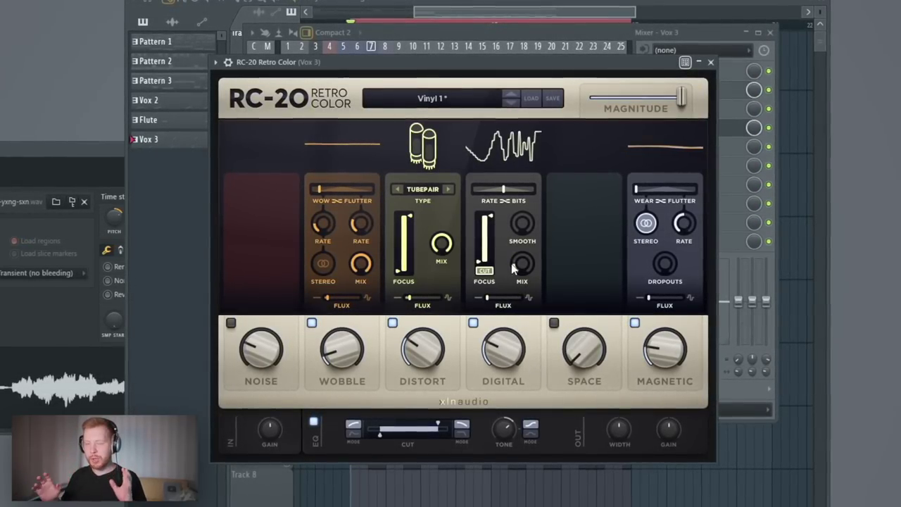
# Enable RC-20's Space module on Vox 3 and set it to 45%.
pyautogui.click(554, 323)
pyautogui.moveTo(588, 349); pyautogui.dragTo(586, 227)
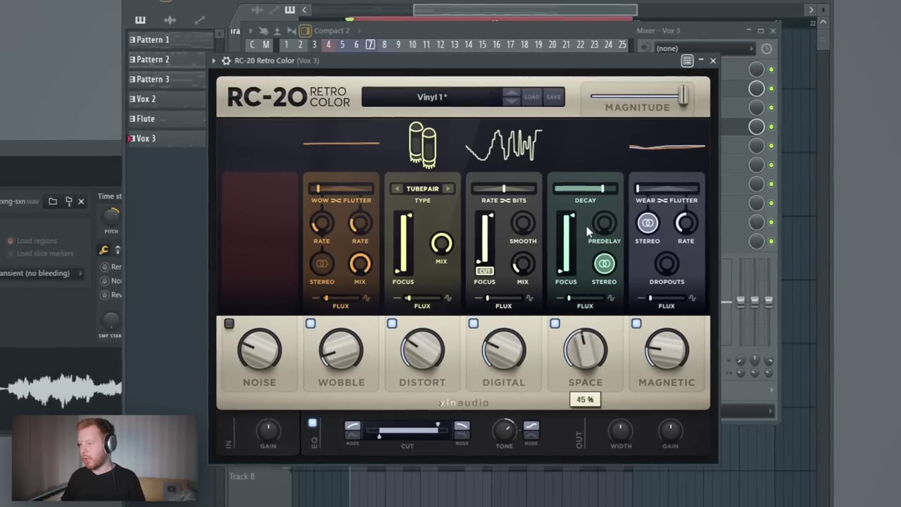
# Shorten the decay of RC-20's Space module on Vox 3 to near its minimum and close the plugin.
pyautogui.moveTo(602, 189); pyautogui.dragTo(562, 199)
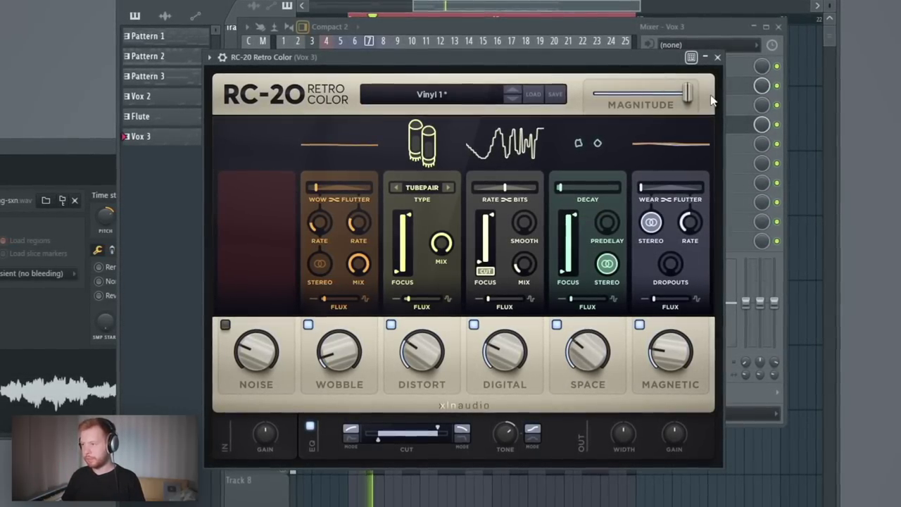
pyautogui.click(717, 57)
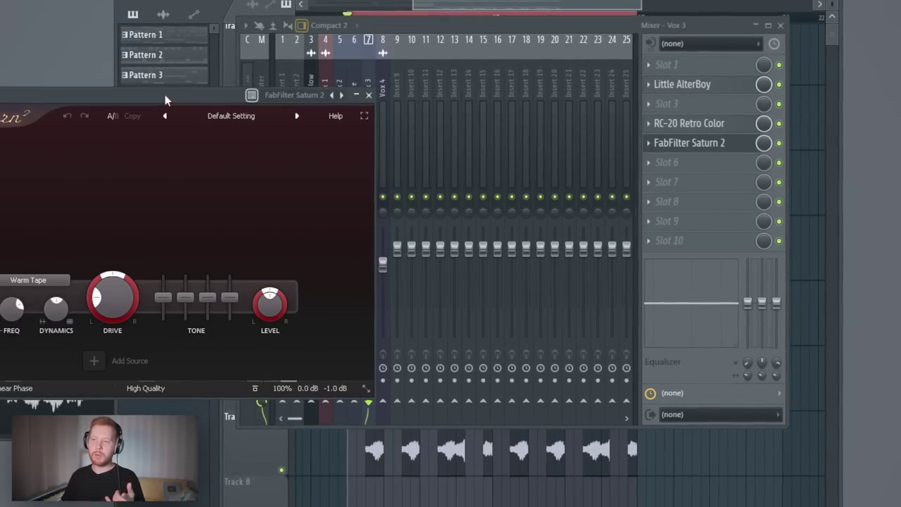
# Set FabFilter Saturn 2 on Vox 3 to Clean Tube, raise the drive, turn down the lowest and highest tone bands, and audition it.
pyautogui.moveTo(165, 100); pyautogui.dragTo(506, 115)
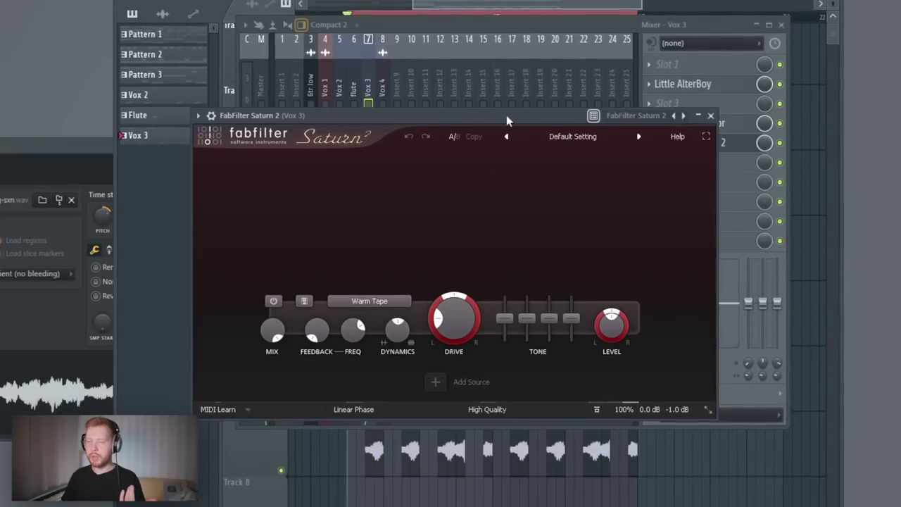
pyautogui.click(368, 302)
pyautogui.moveTo(381, 316)
pyautogui.click(451, 331)
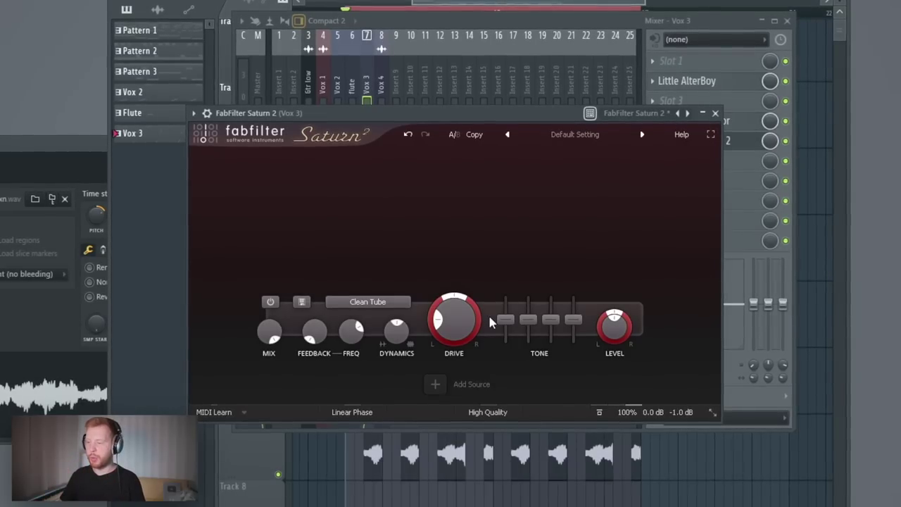
pyautogui.moveTo(506, 320); pyautogui.dragTo(501, 176)
pyautogui.press('space')
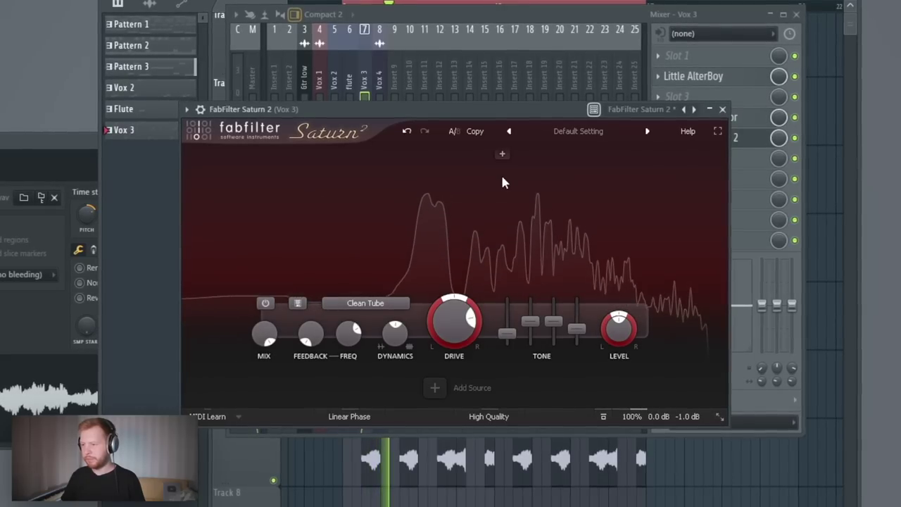
# Split Saturn 2 into two bands at the upper frequencies, minimize the high band's drive and adjust the low band's drive during playback.
pyautogui.moveTo(613, 195); pyautogui.dragTo(617, 194)
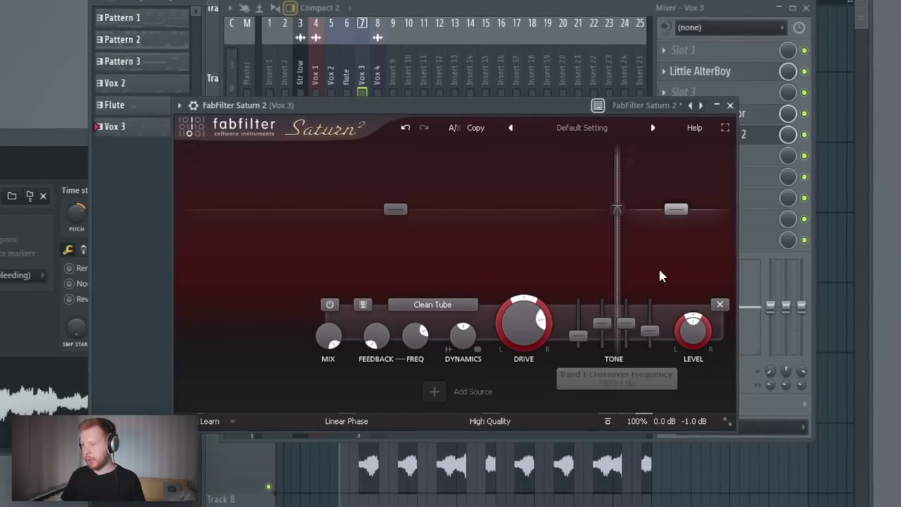
pyautogui.moveTo(521, 334); pyautogui.dragTo(511, 450)
pyautogui.press('space')
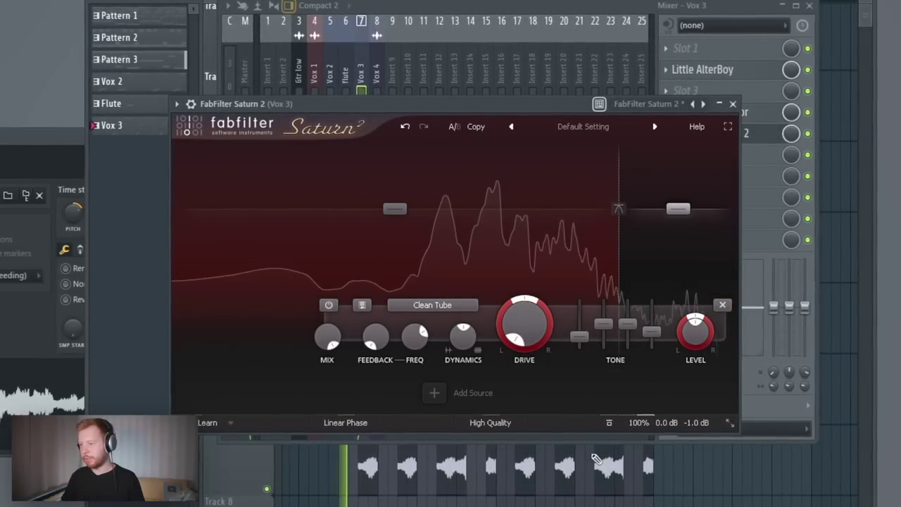
pyautogui.click(523, 279)
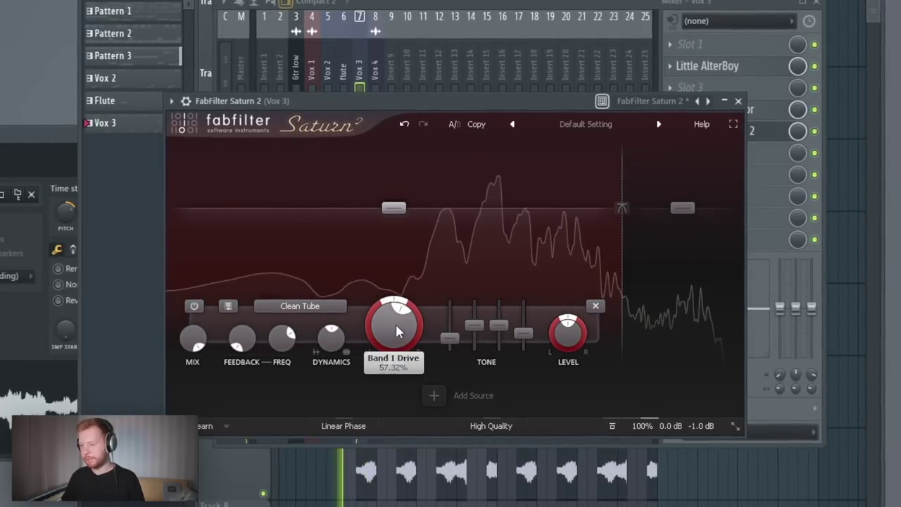
pyautogui.moveTo(395, 321); pyautogui.dragTo(396, 343)
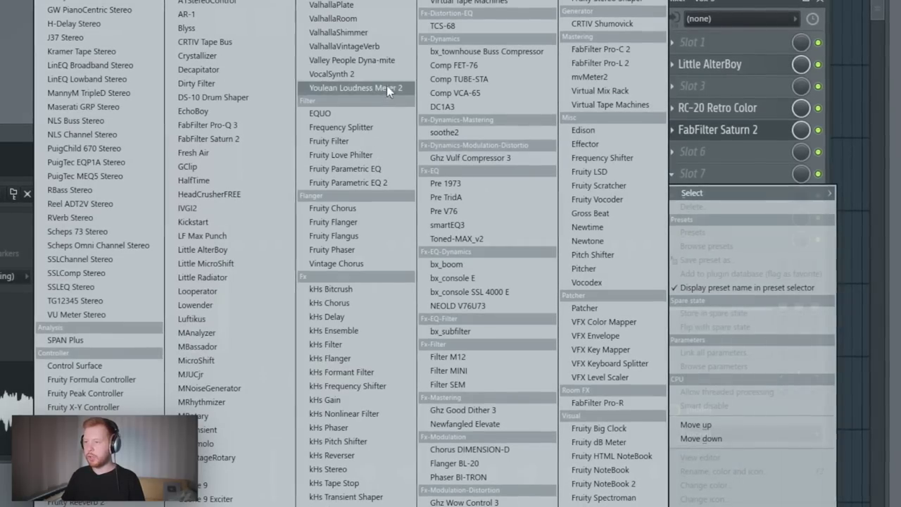
# Load ValhallaVintageVerb in slot 7 of the Vox 3 mixer track and reduce its mix to a low level.
pyautogui.click(381, 47)
pyautogui.moveTo(90, 204); pyautogui.dragTo(99, 360)
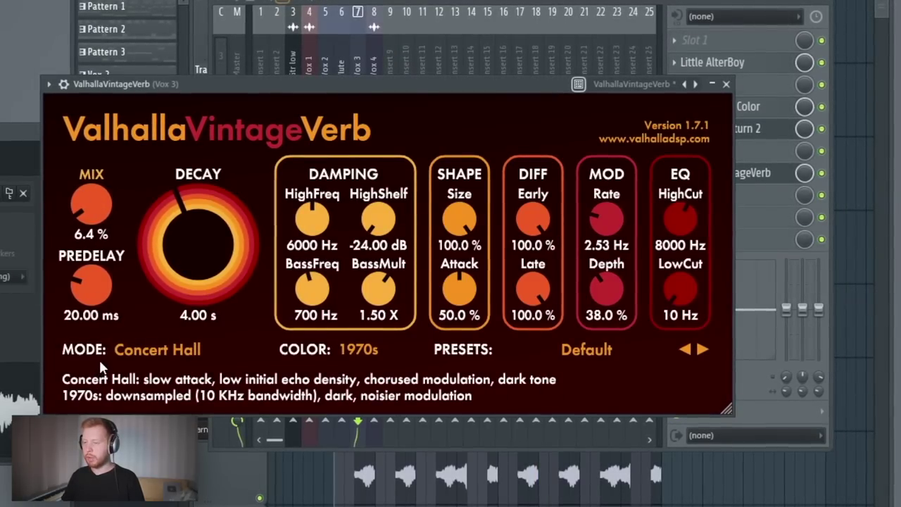
pyautogui.moveTo(85, 214); pyautogui.dragTo(88, 204)
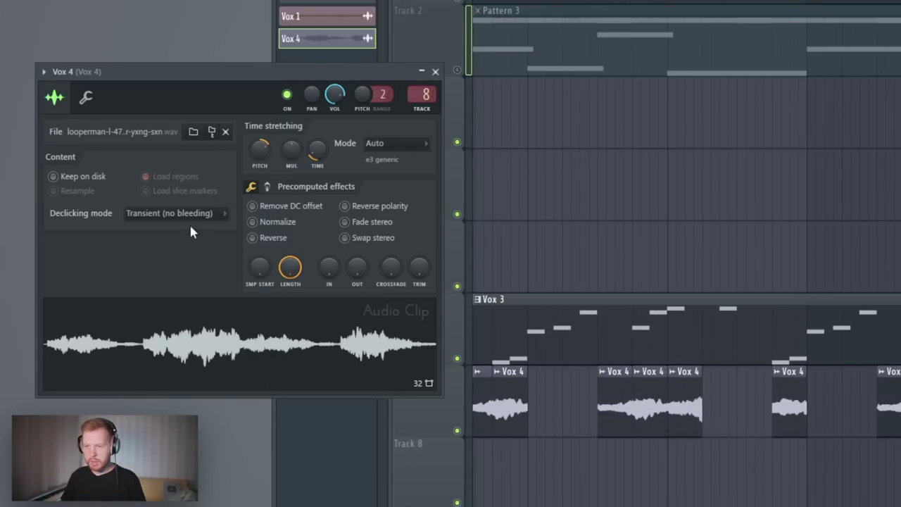
# Set the Vox 4 clip's declicking mode to Smooth (bleeding) and switch the Vox 1 clip to a bleeding declicking mode.
pyautogui.click(189, 214)
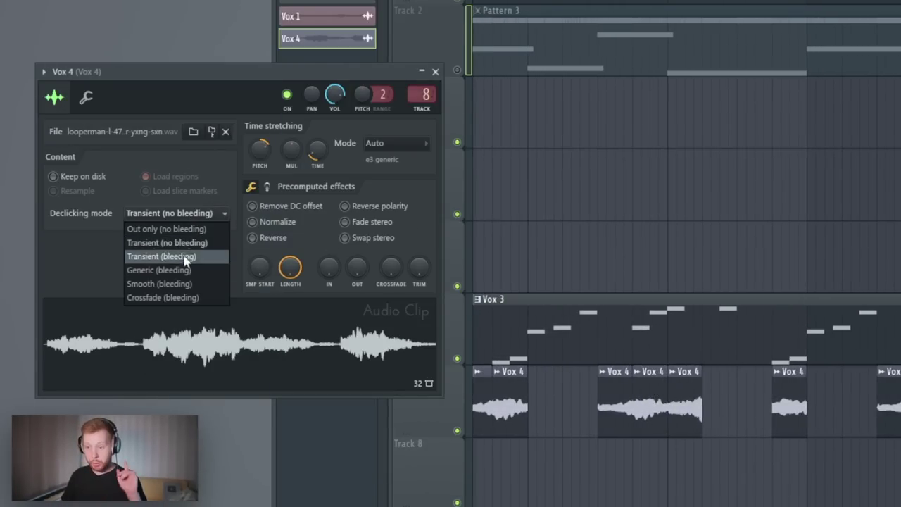
pyautogui.click(164, 270)
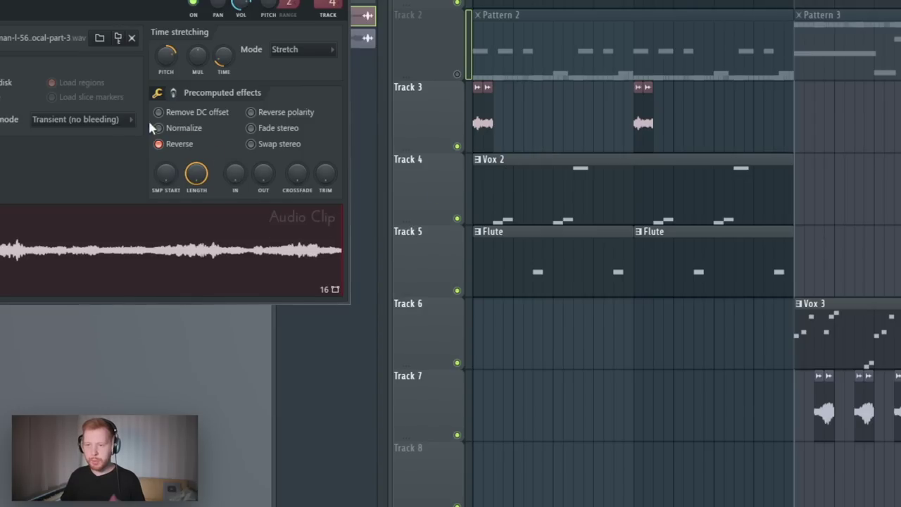
pyautogui.click(84, 119)
pyautogui.click(75, 176)
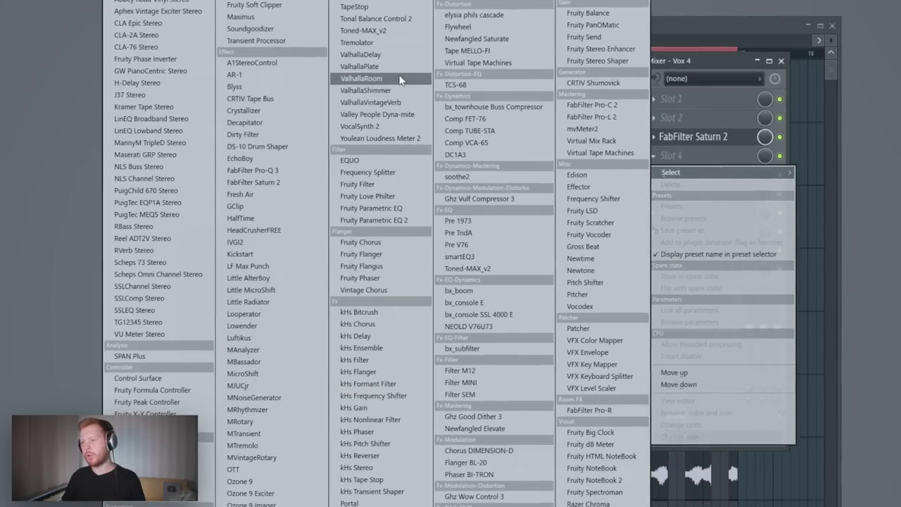
# Load ValhallaRoom in slot 4 of the Vox 4 mixer track with the DarkHugeHall preset and lower its mix.
pyautogui.click(398, 80)
pyautogui.moveTo(161, 148); pyautogui.dragTo(437, 150)
pyautogui.click(466, 393)
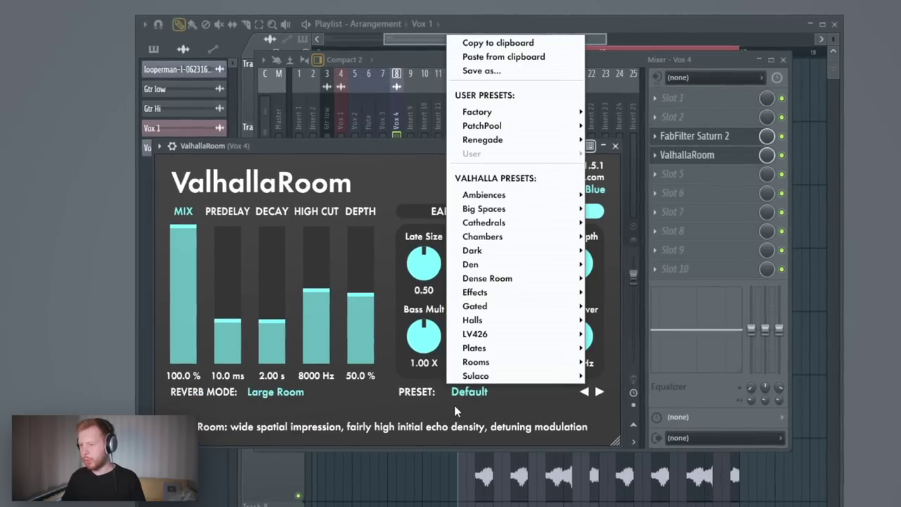
pyautogui.moveTo(488, 259)
pyautogui.click(630, 321)
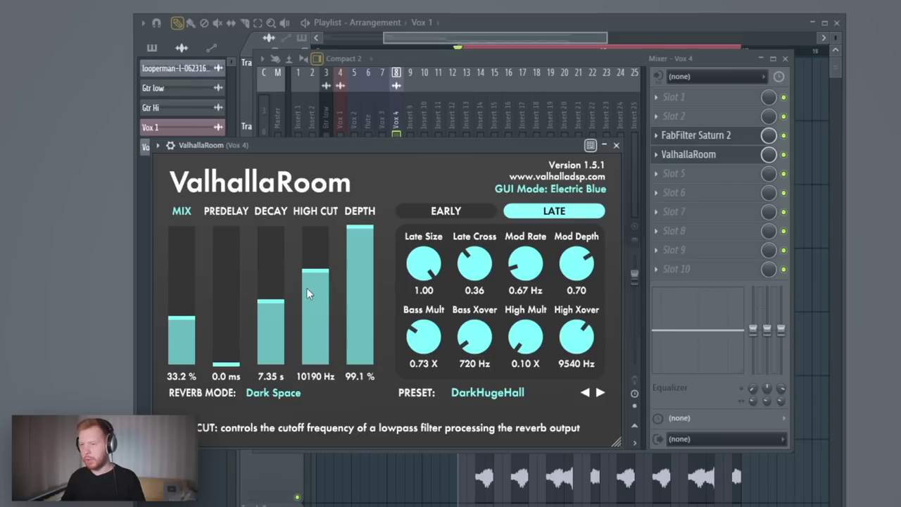
pyautogui.moveTo(177, 326); pyautogui.dragTo(176, 354)
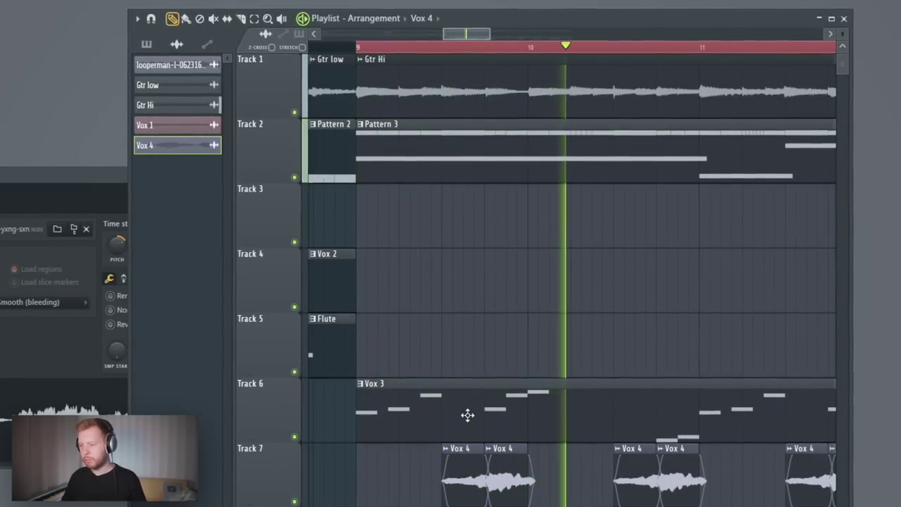
# Place the modern-afrobeat-drumloop-amada loop on Track 9 from bar 1 and time-stretch it to eight bars in Stretch mode.
pyautogui.scroll(-3, 467, 414)
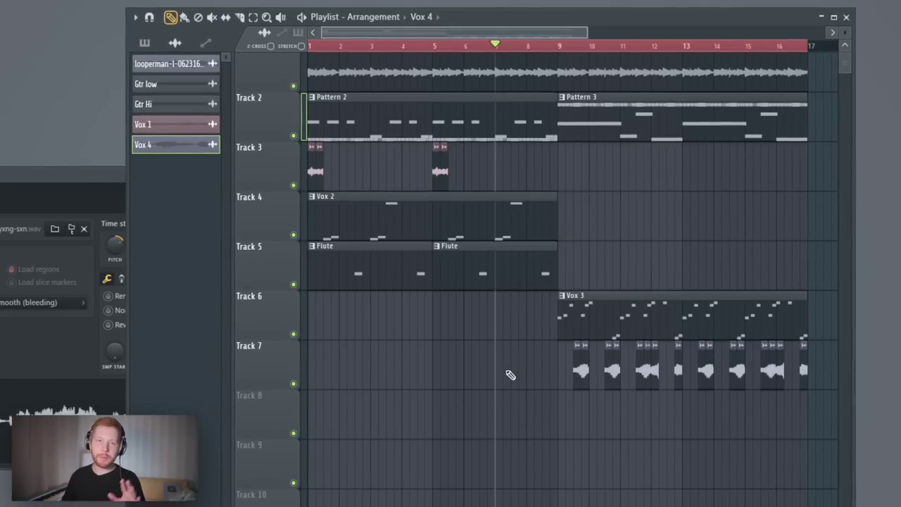
pyautogui.moveTo(378, 428); pyautogui.dragTo(388, 457)
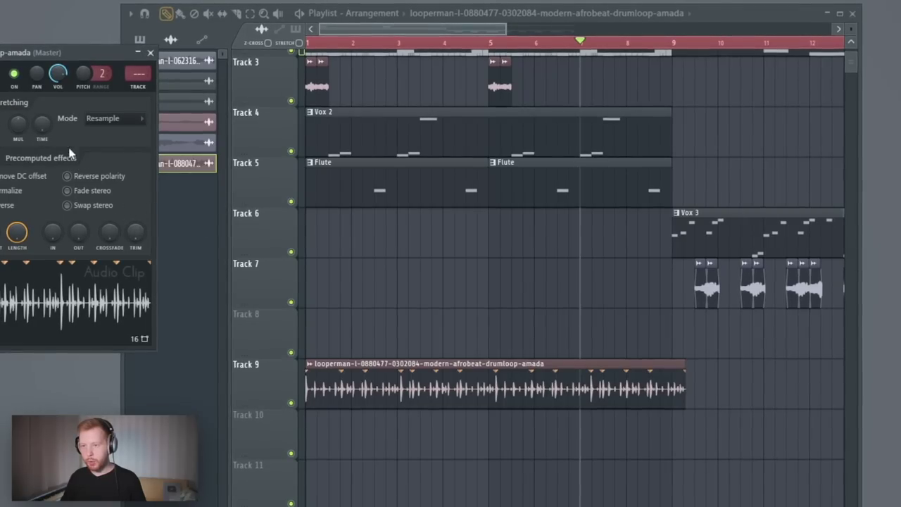
pyautogui.moveTo(42, 124); pyautogui.dragTo(42, 113)
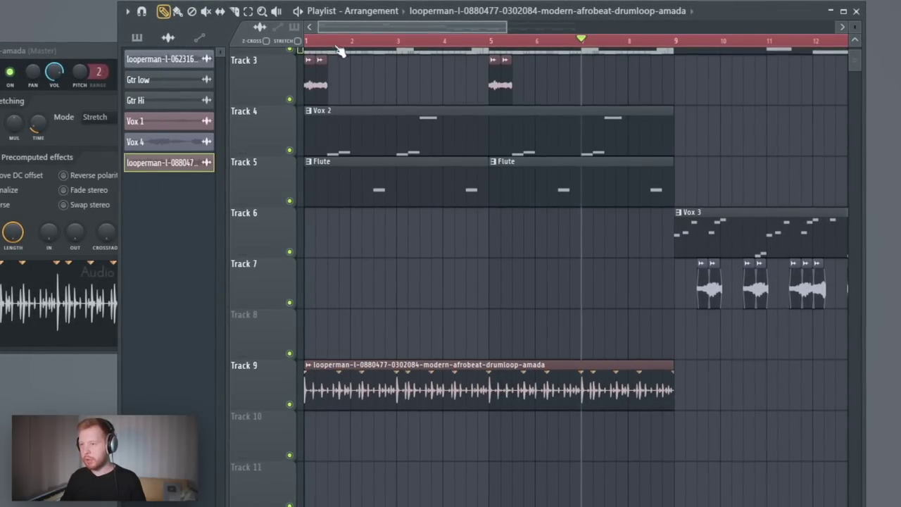
# Move the Pattern 2 clip to Track 8 directly above the drum loop and open its channel rack to inspect the drum hits.
pyautogui.scroll(2, 314, 340)
pyautogui.moveTo(404, 136); pyautogui.dragTo(366, 434)
pyautogui.press('space')
pyautogui.scroll(2, 366, 434)
pyautogui.scroll(-3, 558, 322)
pyautogui.scroll(2, 442, 403)
pyautogui.scroll(3, 380, 420)
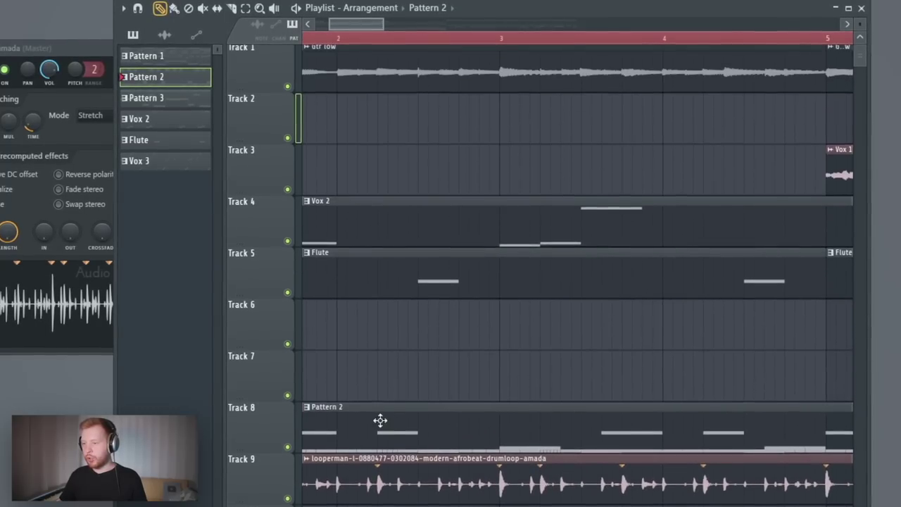
pyautogui.scroll(2, 380, 420)
pyautogui.scroll(-3, 441, 461)
pyautogui.doubleClick(200, 83)
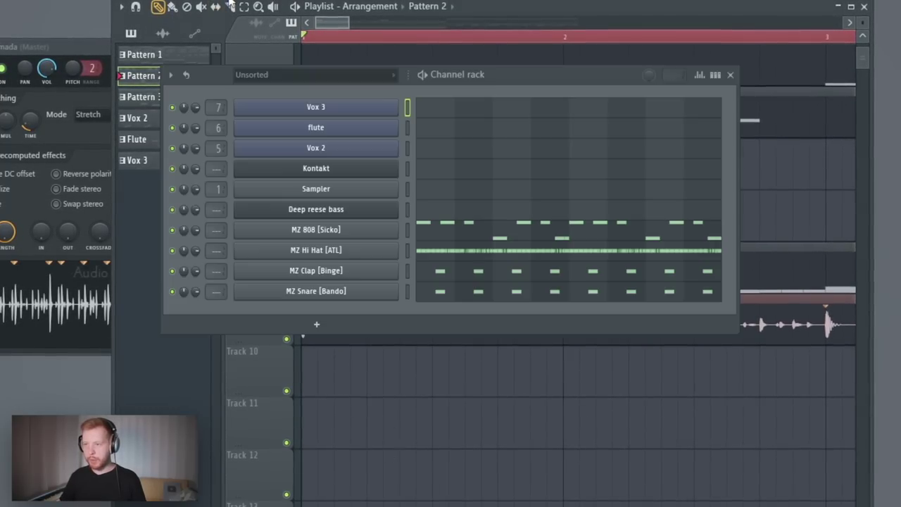
# Slice the drum loop on Track 9, cut out the kick hits at its start and just before bar 2, and audition it.
pyautogui.click(230, 7)
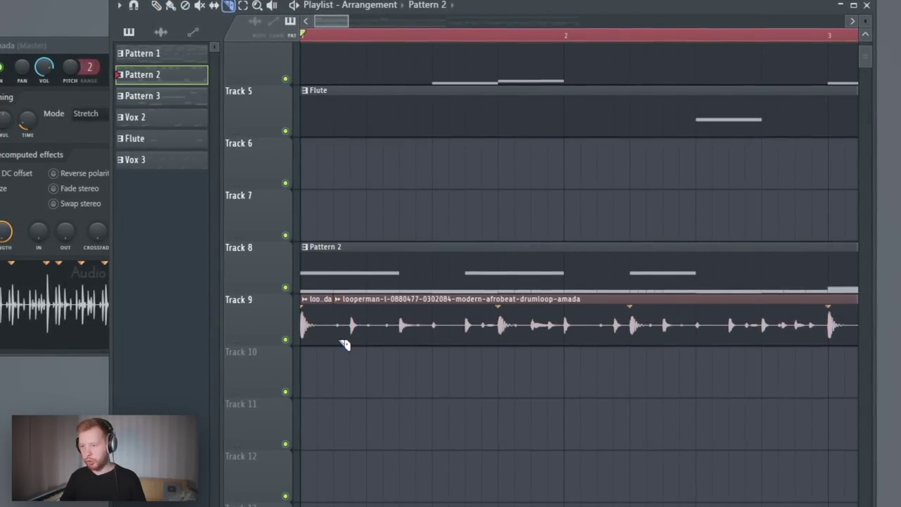
pyautogui.press('space')
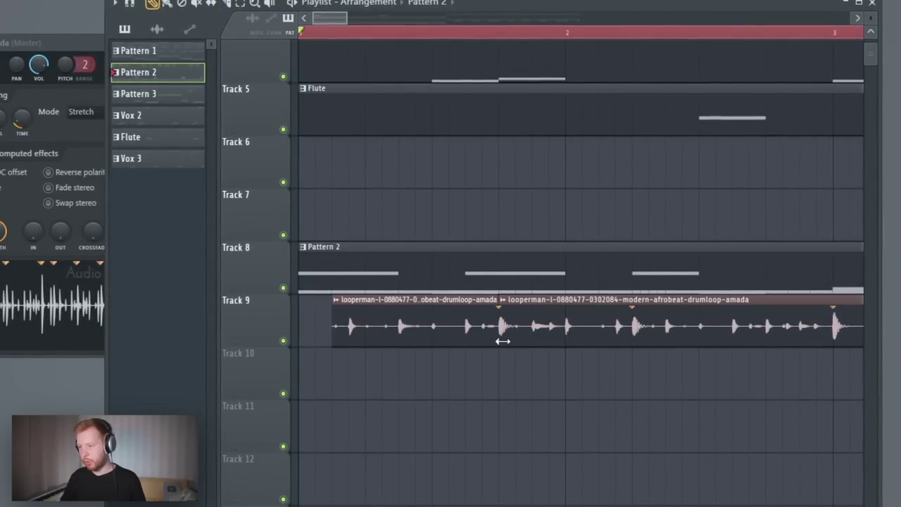
pyautogui.moveTo(551, 347); pyautogui.dragTo(538, 345)
pyautogui.press('space')
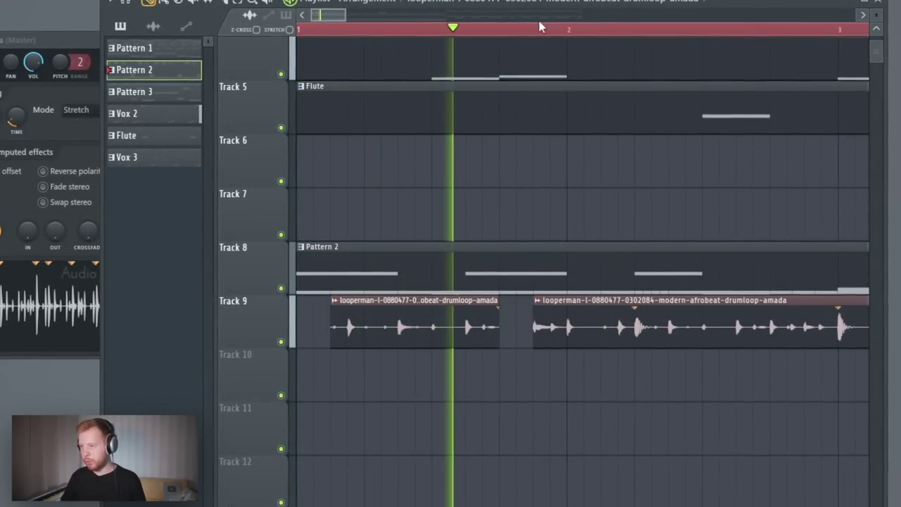
# Cut a third kick-free piece from the drum loop before bar 3, remove the remainder, and repeat the three pieces every two bars.
pyautogui.press('space')
pyautogui.click(224, 2)
pyautogui.press('space')
pyautogui.moveTo(637, 344); pyautogui.dragTo(674, 339)
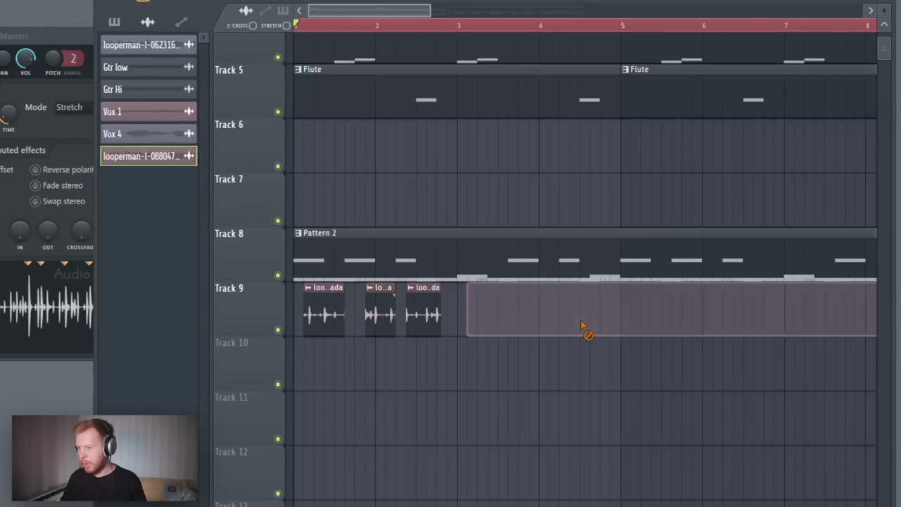
pyautogui.moveTo(501, 281); pyautogui.dragTo(302, 334)
pyautogui.moveTo(476, 27); pyautogui.dragTo(288, 30)
pyautogui.moveTo(571, 372); pyautogui.dragTo(272, 321)
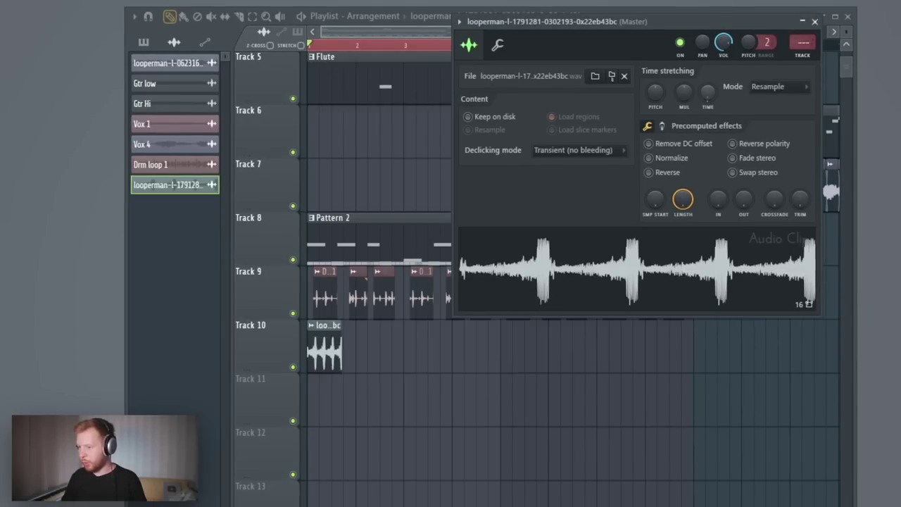
pyautogui.moveTo(707, 92); pyautogui.dragTo(707, 79)
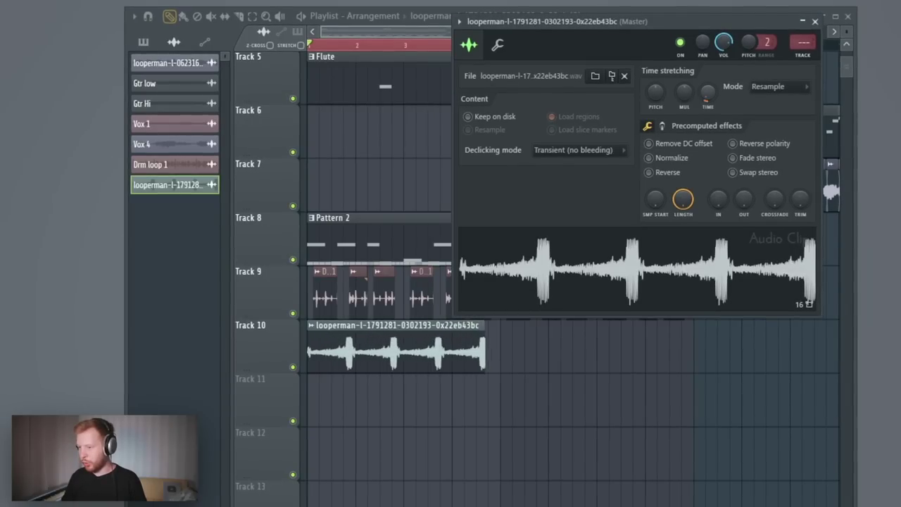
pyautogui.click(768, 86)
pyautogui.click(774, 125)
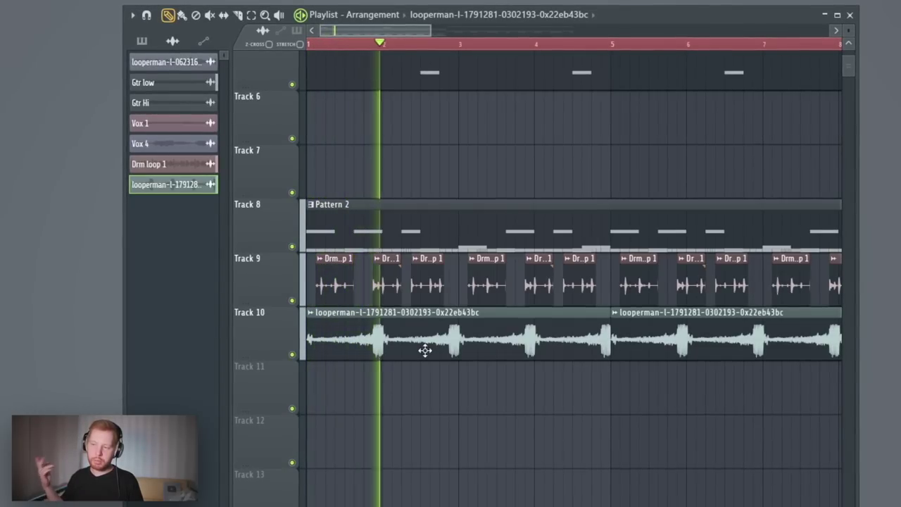
pyautogui.doubleClick(424, 350)
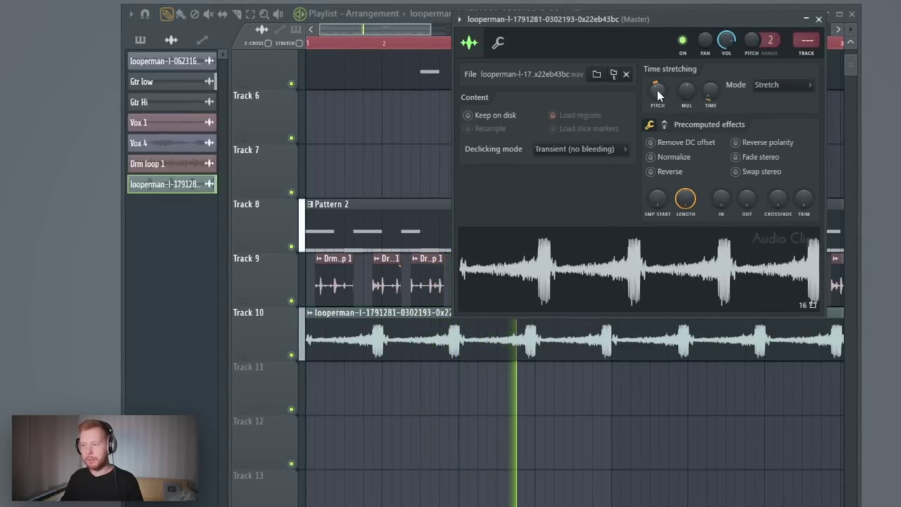
pyautogui.press('Escape')
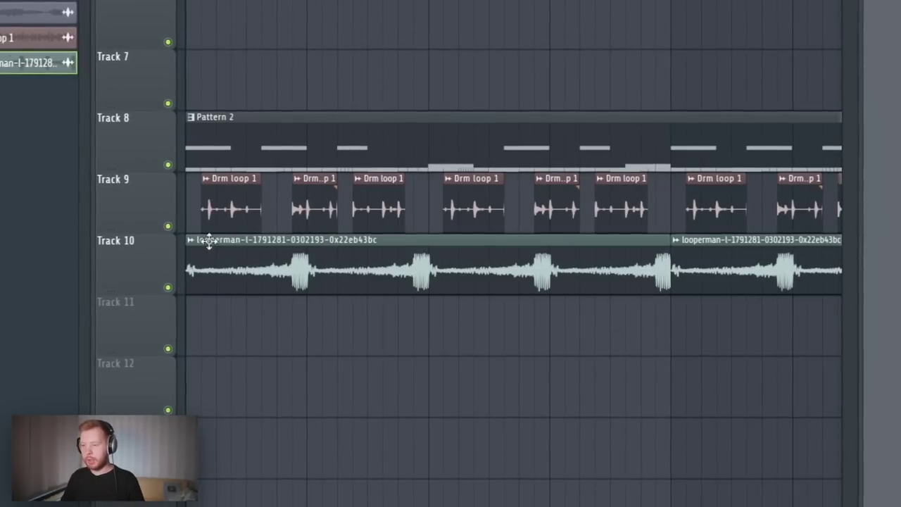
# Create a volume automation clip for the Track 10 loop and hold its level at zero from bar 1 to bar 2.
pyautogui.click(190, 240)
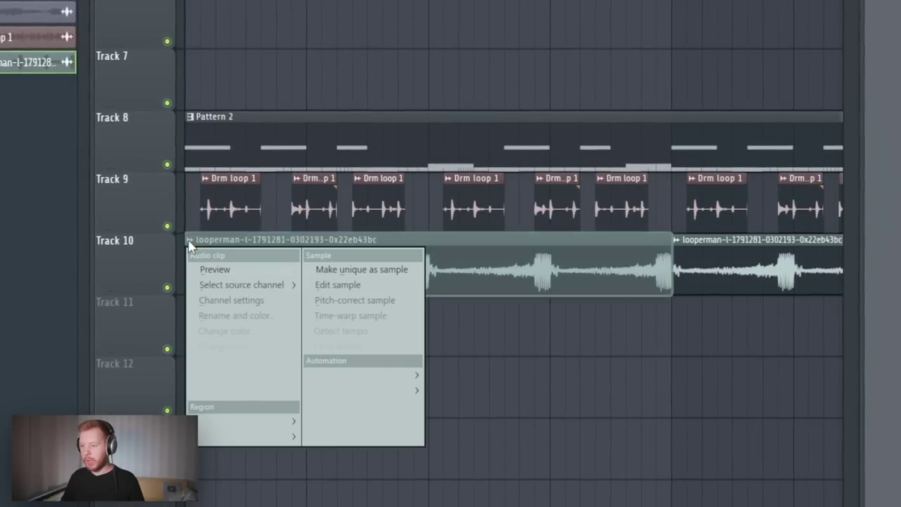
pyautogui.moveTo(339, 380)
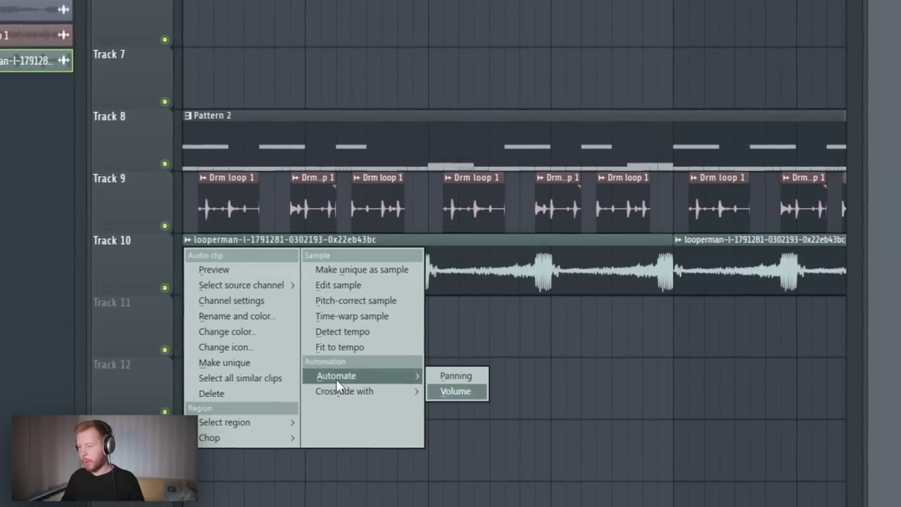
pyautogui.click(458, 391)
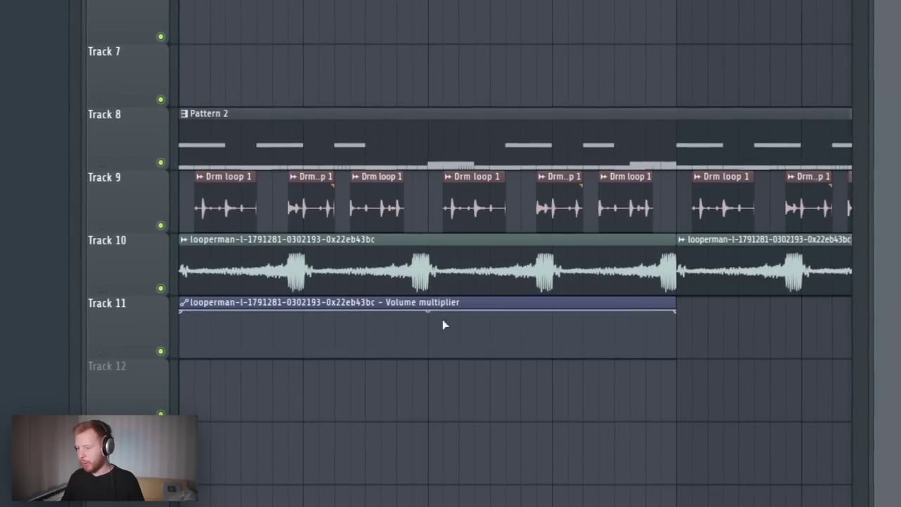
pyautogui.moveTo(181, 315); pyautogui.dragTo(210, 367)
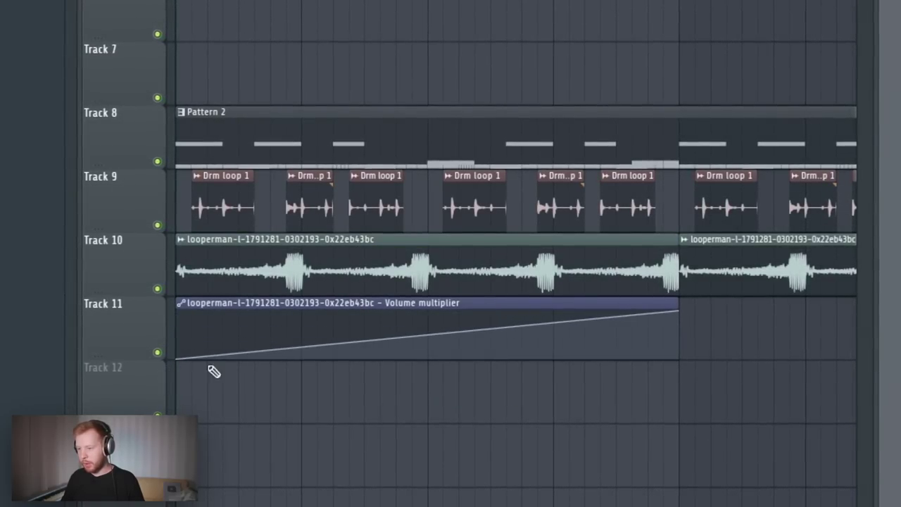
pyautogui.rightClick(210, 359)
pyautogui.rightClick(301, 360)
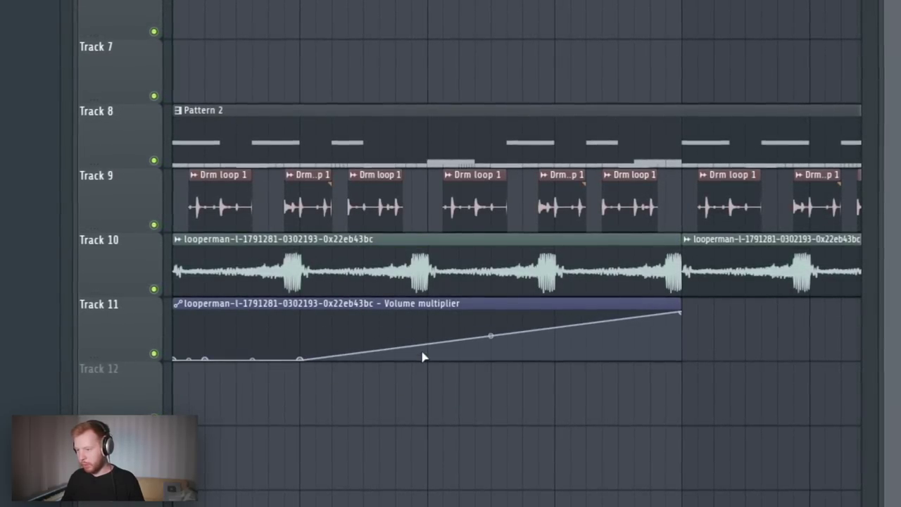
# Shape the volume automation on Track 11 into a curved rise peaking at bar 3, followed by a quick fall to zero.
pyautogui.rightClick(428, 316)
pyautogui.moveTo(430, 315); pyautogui.dragTo(446, 361)
pyautogui.scroll(3, 442, 325)
pyautogui.rightClick(445, 313)
pyautogui.scroll(-3, 439, 388)
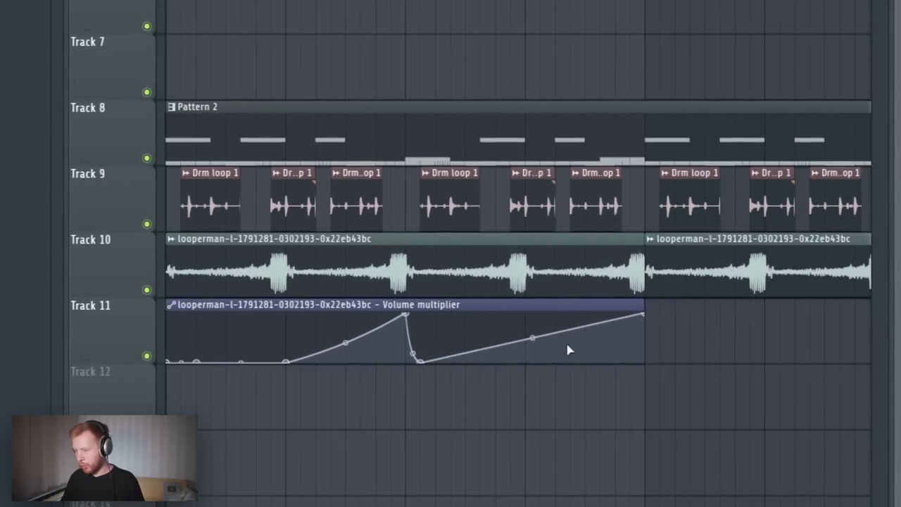
pyautogui.rightClick(646, 316)
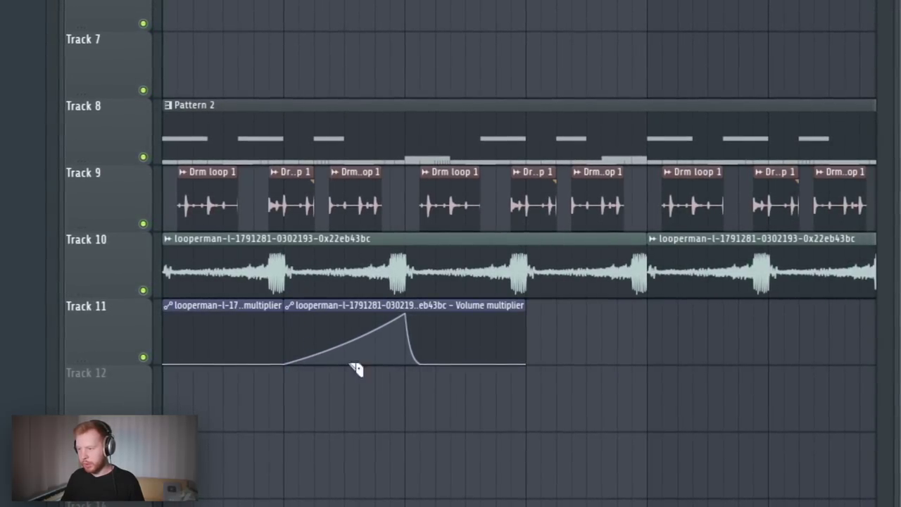
# Trim the volume automation clips on Track 11, repeat them through bar 8 and overlay them on the Track 10 loops.
pyautogui.moveTo(280, 321); pyautogui.dragTo(192, 330)
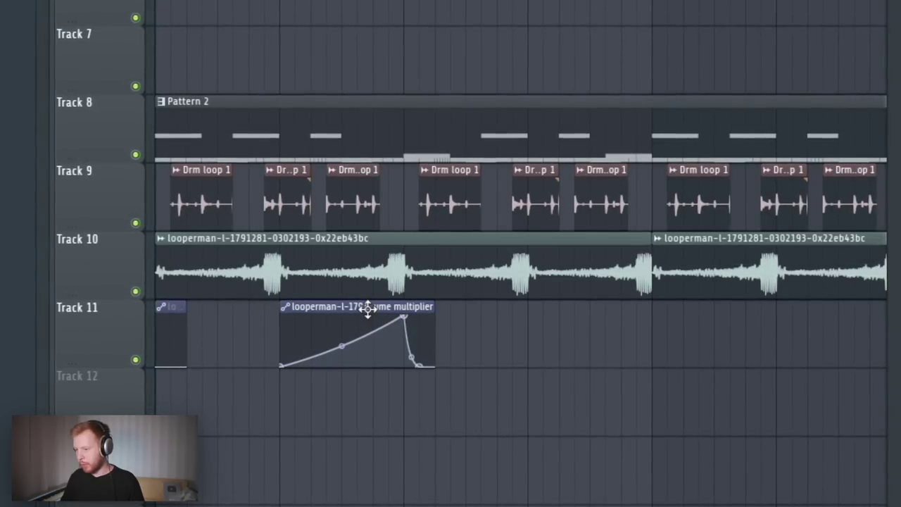
pyautogui.moveTo(368, 310); pyautogui.dragTo(610, 313)
pyautogui.moveTo(637, 434); pyautogui.dragTo(169, 334)
pyautogui.moveTo(338, 308); pyautogui.dragTo(338, 240)
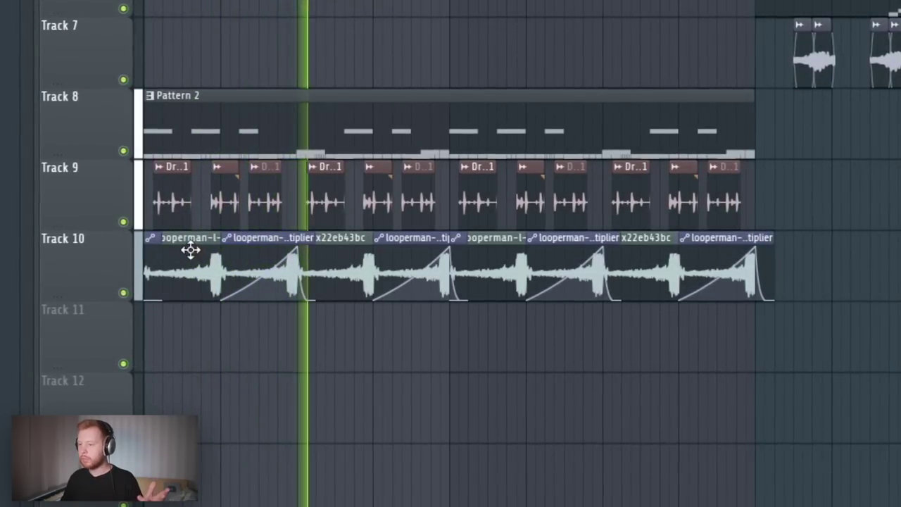
# Rename the audio loop on Track 10 as Drm loop 2.
pyautogui.doubleClick(189, 249)
pyautogui.press('F2')
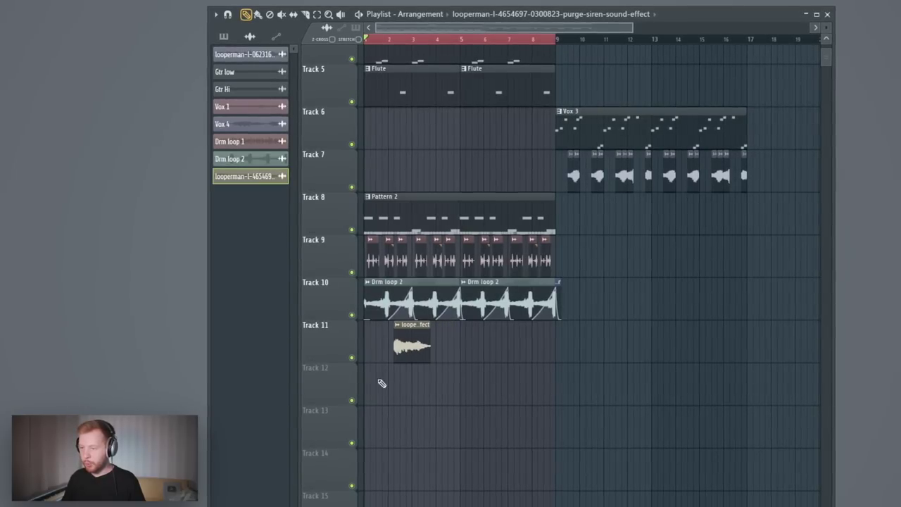
# Move the purge siren effect clip on Track 11 to the start of bar 1 and play it with the beat.
pyautogui.scroll(5, 384, 384)
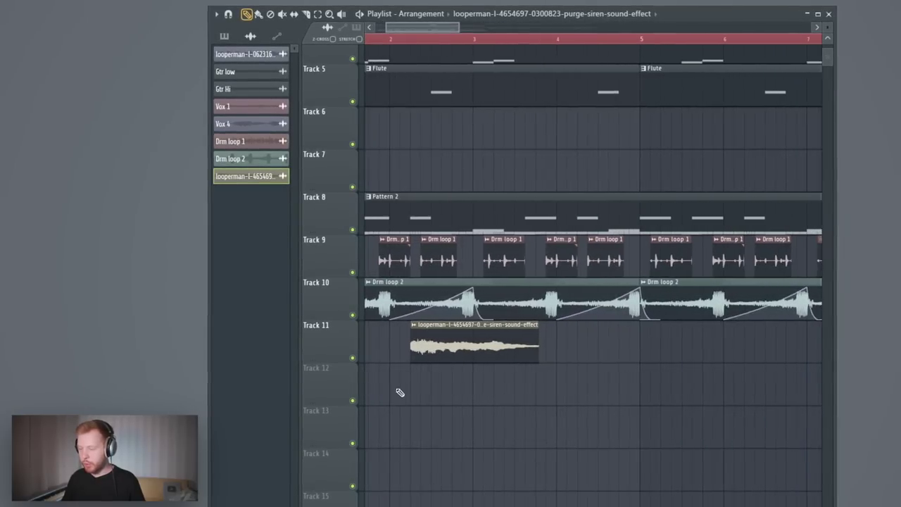
pyautogui.moveTo(398, 392); pyautogui.dragTo(457, 385)
pyautogui.moveTo(543, 331); pyautogui.dragTo(421, 332)
pyautogui.press('space')
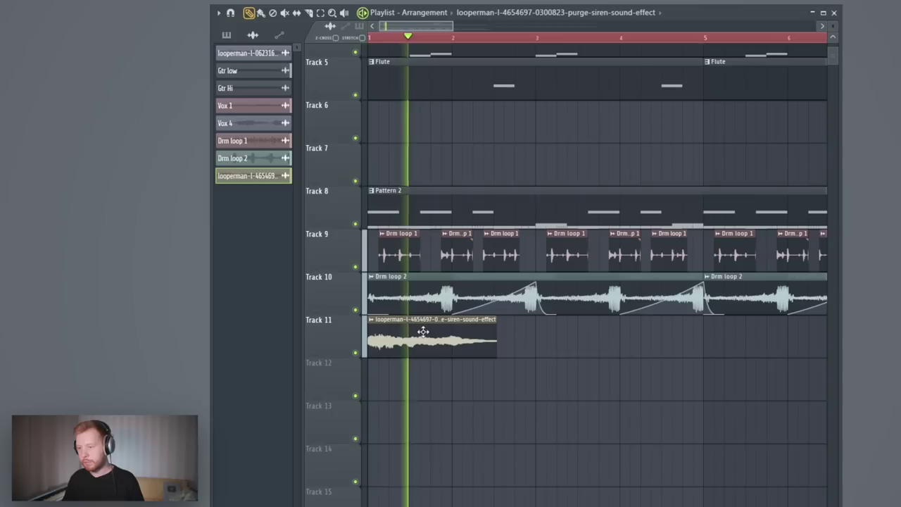
# Raise the siren clip's time-stretching pitch, set its stretch mode to Auto and reverse the sample.
pyautogui.doubleClick(422, 329)
pyautogui.press('space')
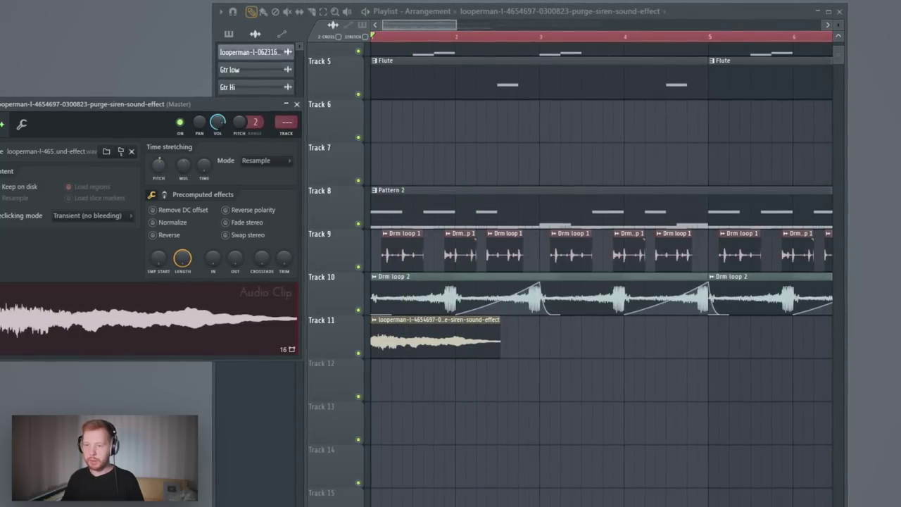
pyautogui.press('space')
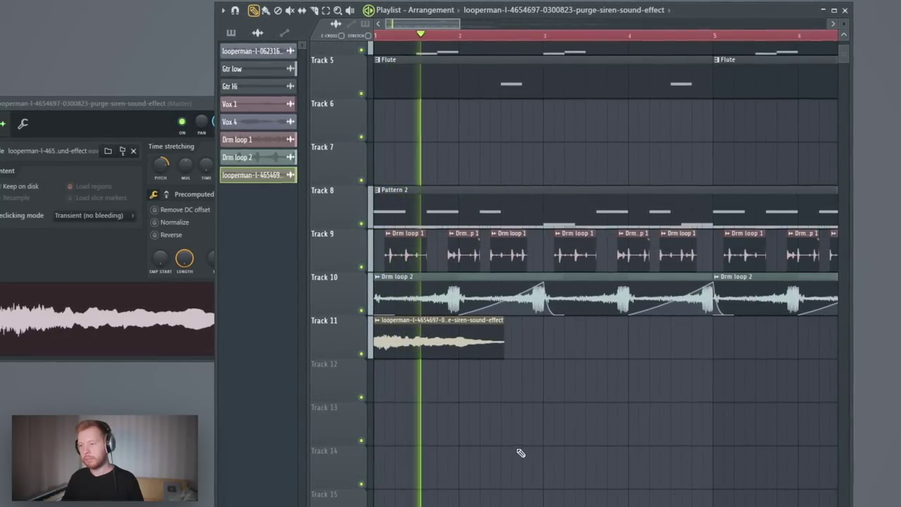
pyautogui.press('space')
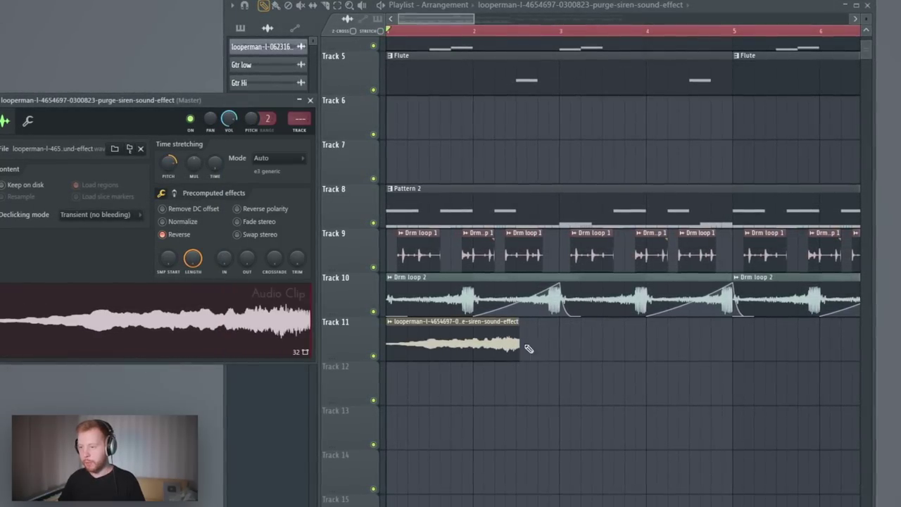
# Move the reversed siren clip on Track 11 so that it ends at the start of bar 5.
pyautogui.scroll(-4, 559, 393)
pyautogui.moveTo(461, 408); pyautogui.dragTo(612, 398)
pyautogui.scroll(4, 593, 398)
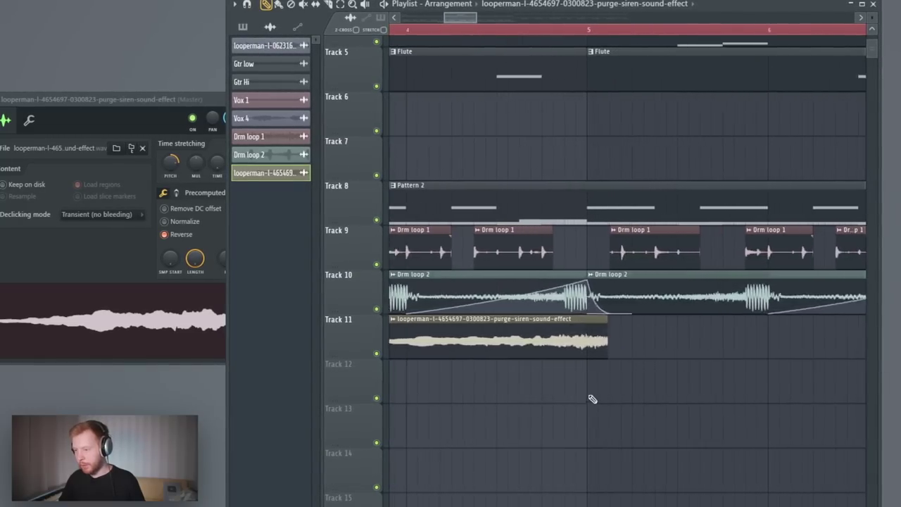
pyautogui.scroll(1, 581, 390)
# Solo Track 11 and change the siren clip's declicking mode to a bleeding type.
pyautogui.doubleClick(571, 382)
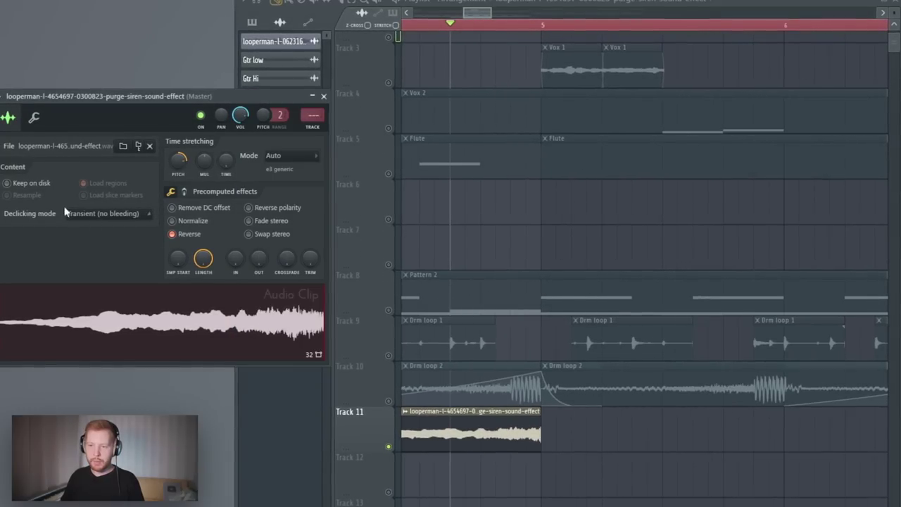
pyautogui.click(104, 214)
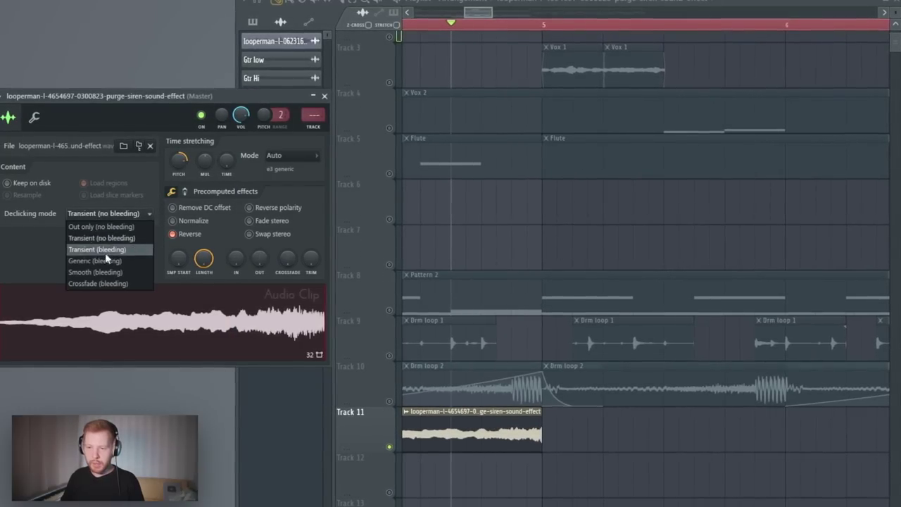
pyautogui.click(109, 265)
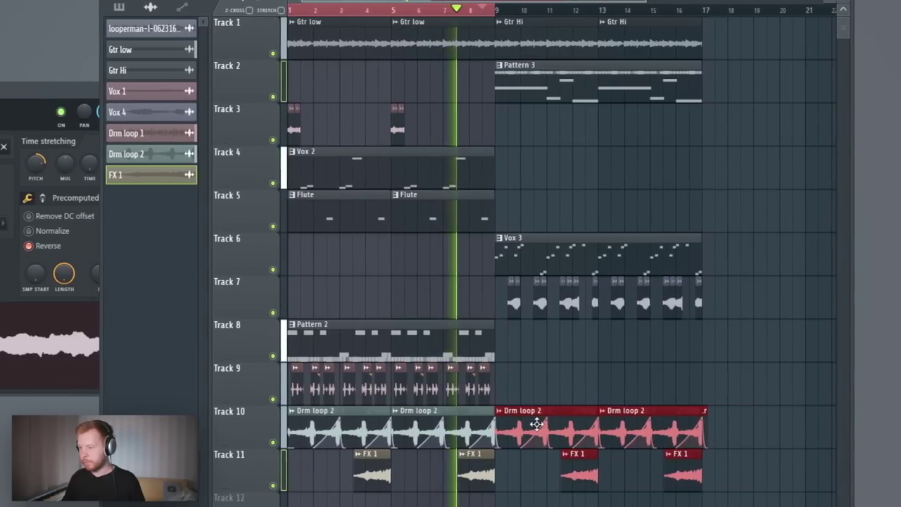
# Repeat the Drm loop 2 clips with their automation and the FX 1 clips across bars 9 to 16.
pyautogui.keyDown('ctrl'); pyautogui.click(760, 397); pyautogui.keyUp('ctrl')
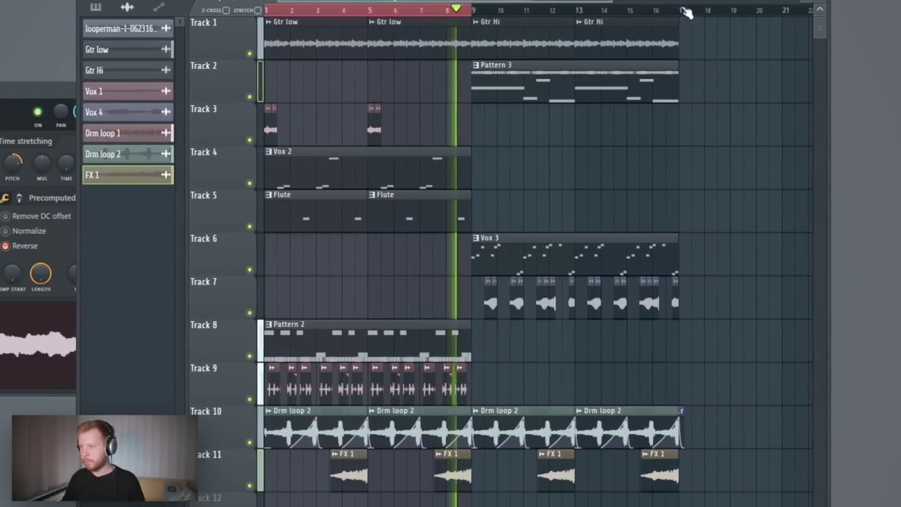
pyautogui.keyDown('ctrl'); pyautogui.keyDown('shift'); pyautogui.click(701, 9); pyautogui.keyUp('shift'); pyautogui.keyUp('ctrl')
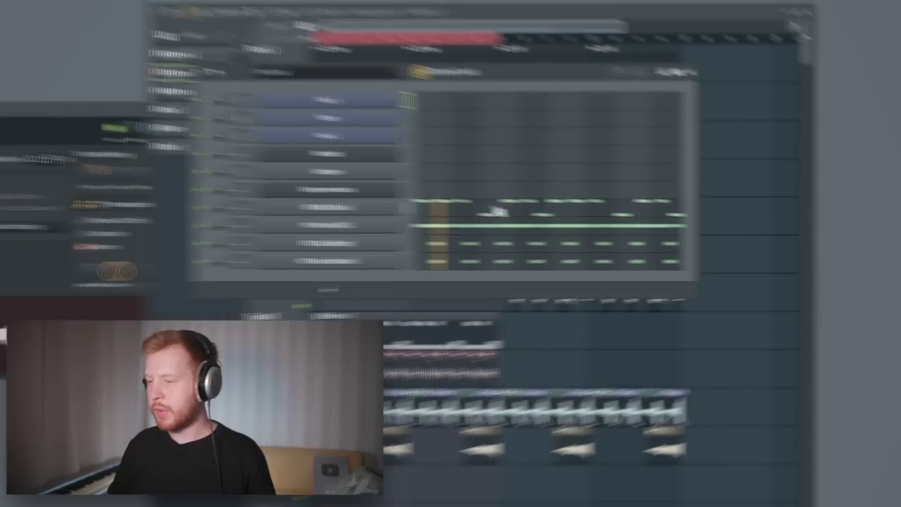
# Play the drum pattern and examine the MZ Open Hat [ATL] notes in the piano roll.
pyautogui.press('space')
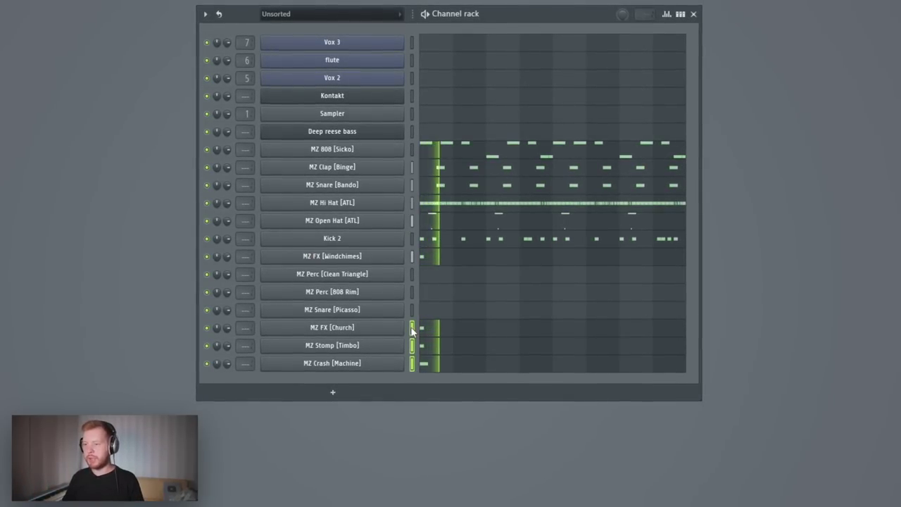
pyautogui.click(458, 221)
pyautogui.keyDown('ctrl'); pyautogui.rightClick(412, 196); pyautogui.keyUp('ctrl')
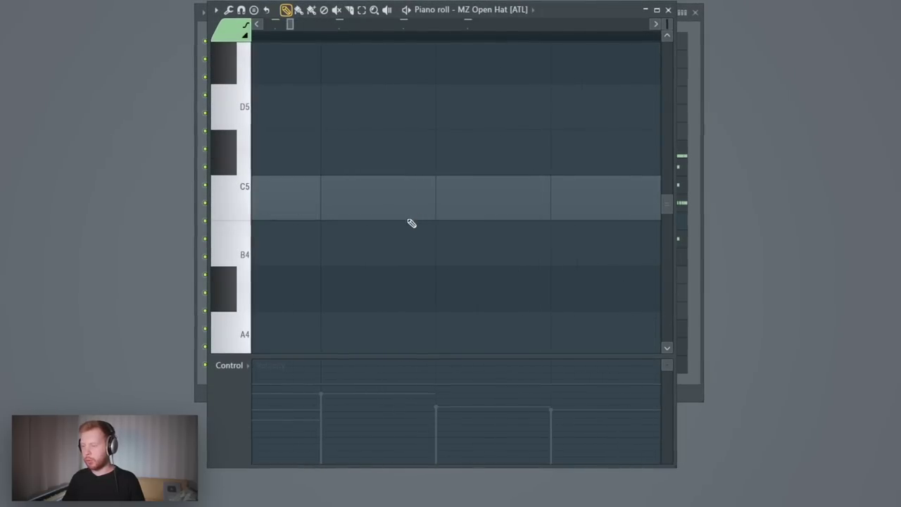
pyautogui.keyDown('ctrl'); pyautogui.rightClick(487, 251); pyautogui.keyUp('ctrl')
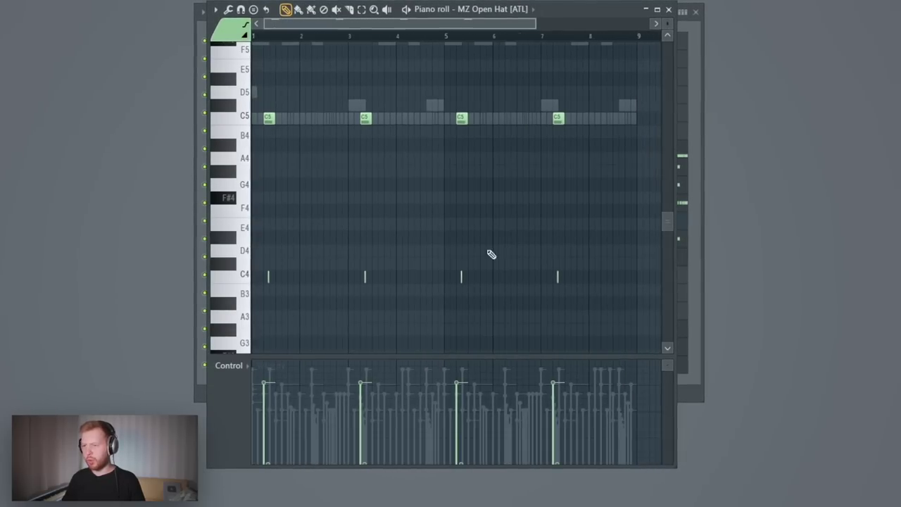
pyautogui.click(671, 9)
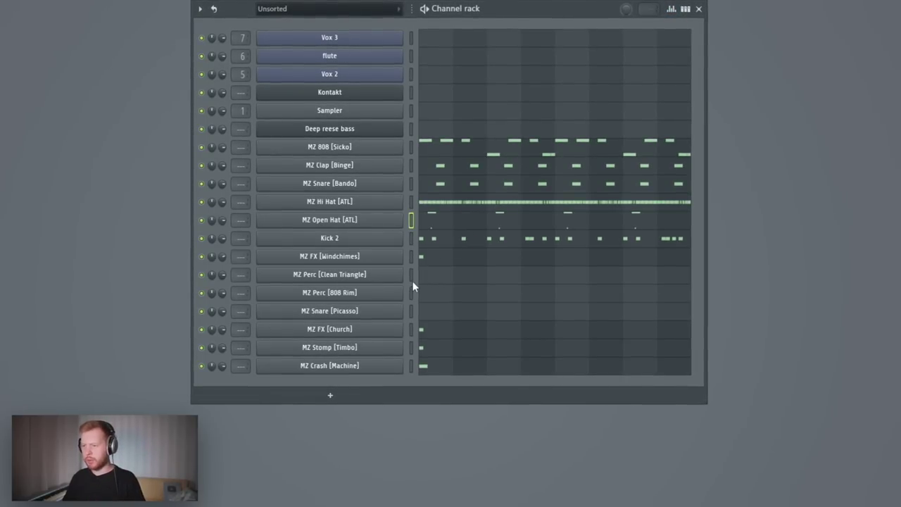
# Add a C5 note to MZ Snare [Picasso] early in bar 2, slightly raise its velocity and play the pattern.
pyautogui.click(424, 316)
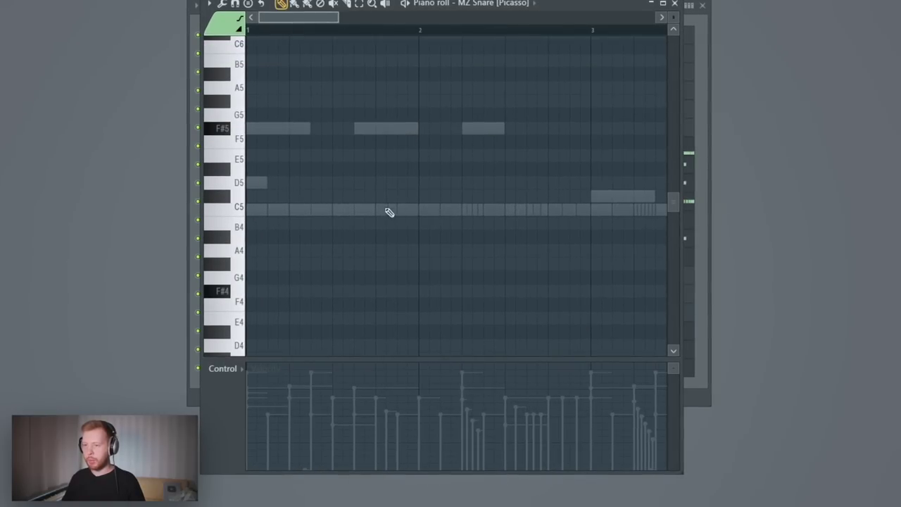
pyautogui.click(450, 209)
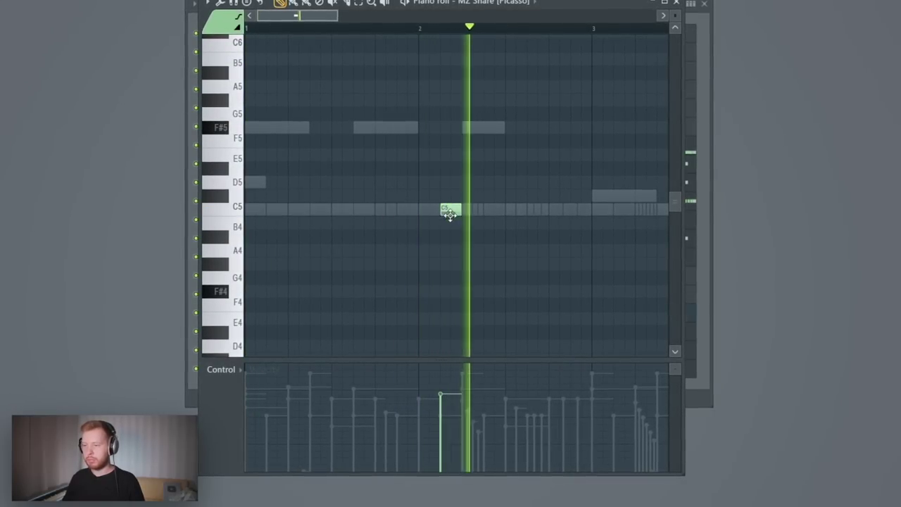
pyautogui.press('space')
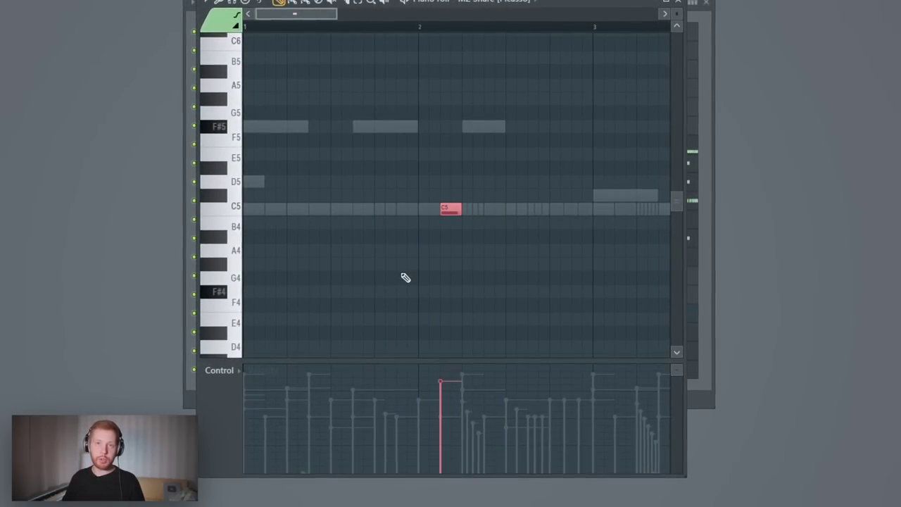
pyautogui.scroll(-2, 405, 278)
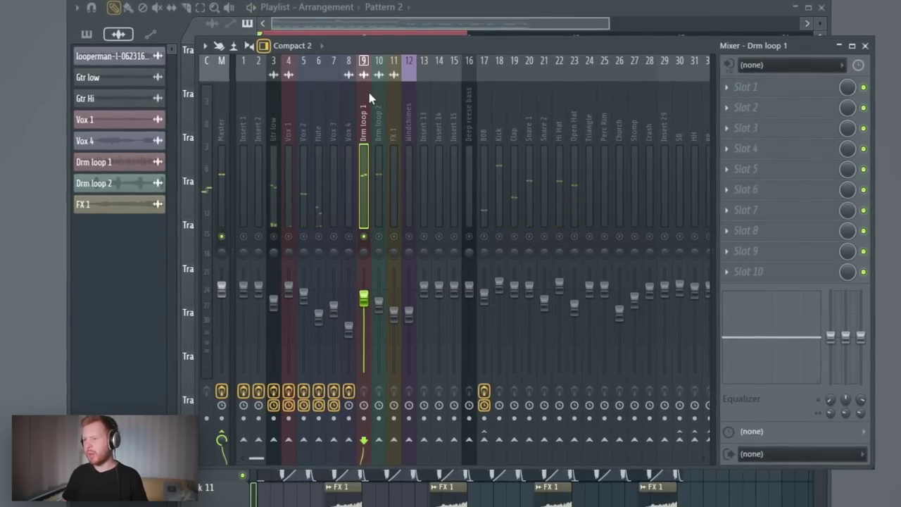
# Add A1StereoControl to slot 3 of the Drm loop 1 mixer track and set its stereo width to 157 %.
pyautogui.click(753, 131)
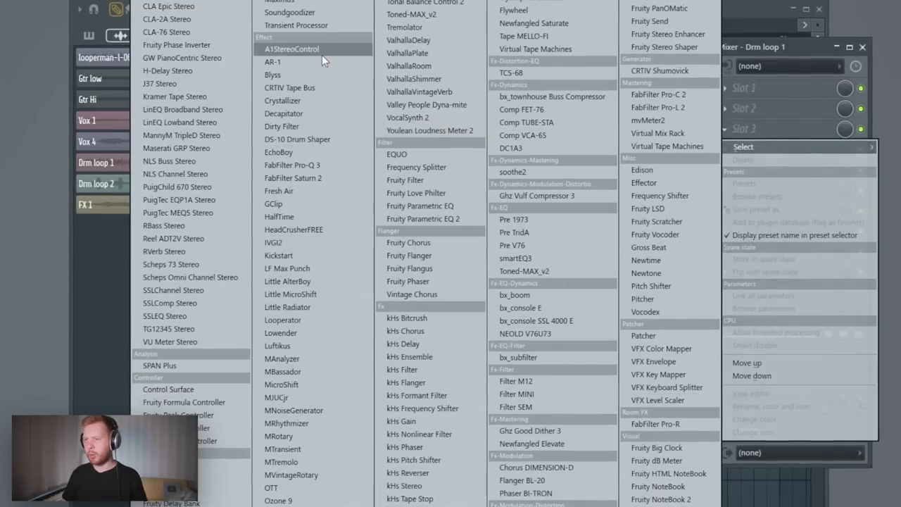
pyautogui.click(282, 104)
pyautogui.moveTo(85, 156); pyautogui.dragTo(345, 171)
pyautogui.moveTo(368, 484); pyautogui.dragTo(368, 449)
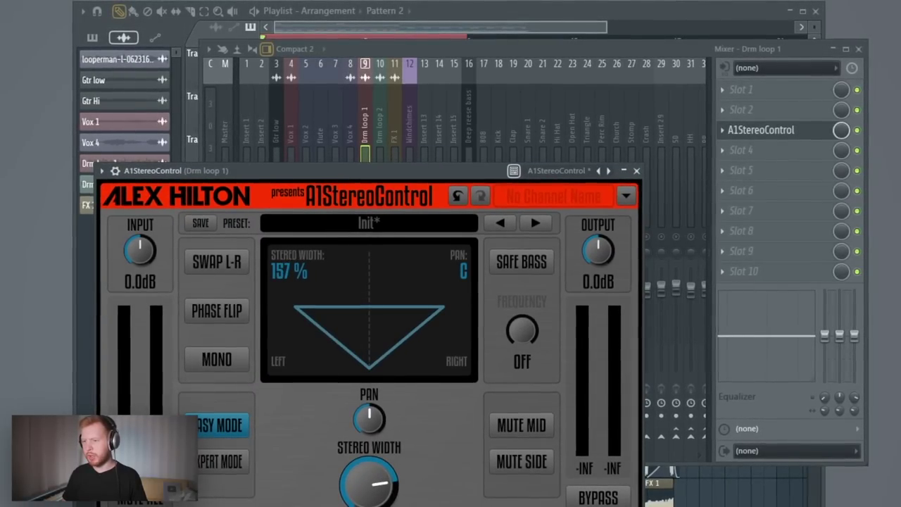
# Enable Safe Bass at 112 Hz in A1StereoControl and lower the Drm loop 1 track's low EQ band to about -3.8 dB.
pyautogui.click(365, 120)
pyautogui.click(756, 131)
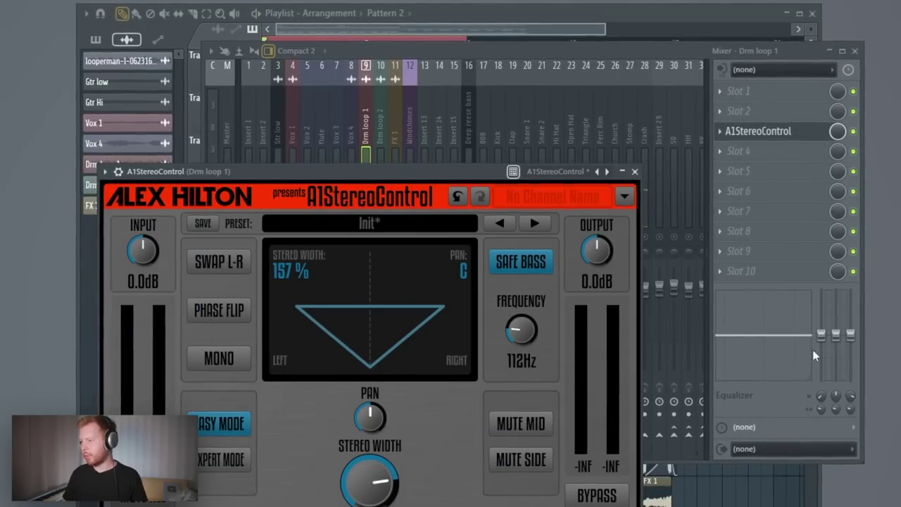
pyautogui.moveTo(820, 335); pyautogui.dragTo(825, 356)
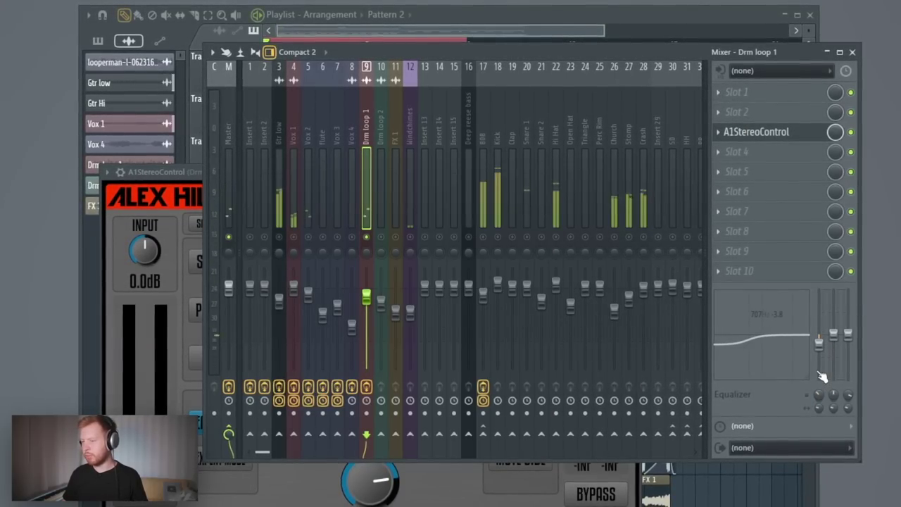
# Put A1StereoControl with 157 % width and Safe Bass at 112 Hz in slot 4 of the Drm loop 2 mixer track.
pyautogui.click(379, 125)
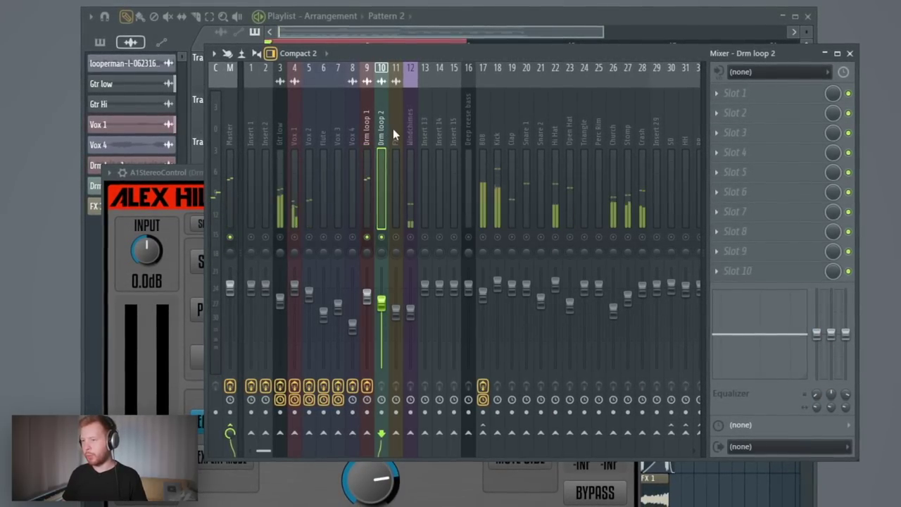
pyautogui.press('F5')
pyautogui.scroll(5, 296, 324)
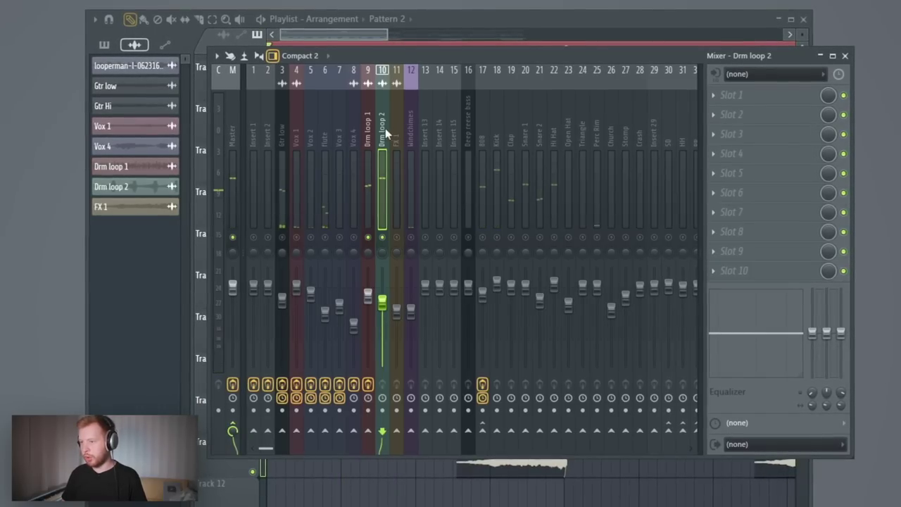
pyautogui.press('Left')
pyautogui.click(712, 136)
pyautogui.moveTo(746, 211); pyautogui.dragTo(753, 156)
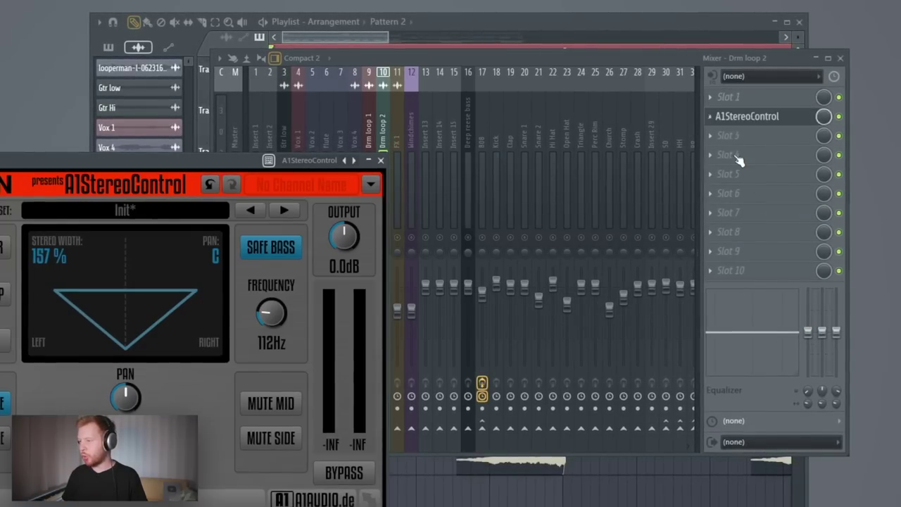
# Add ValhallaVintageVerb to slot 3 of the Drm loop 2 track and lower its mix to about 8 % while auditioning.
pyautogui.click(732, 136)
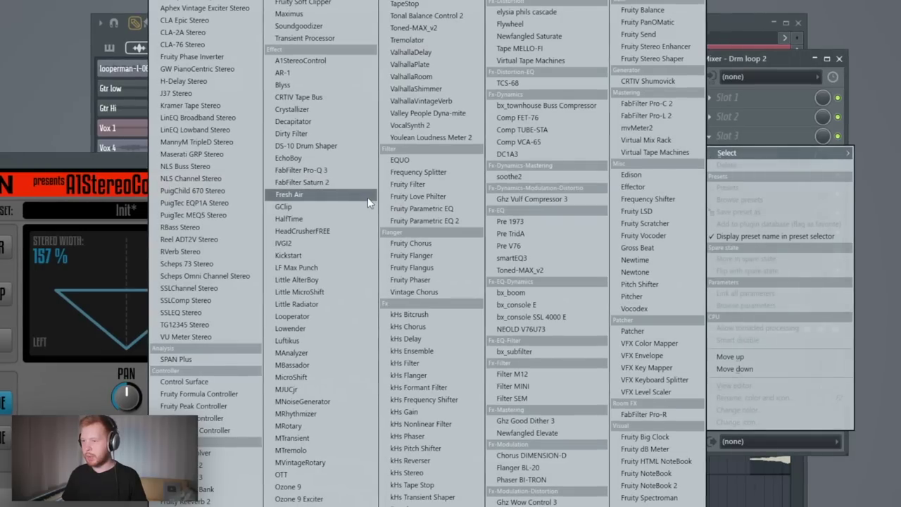
pyautogui.click(437, 121)
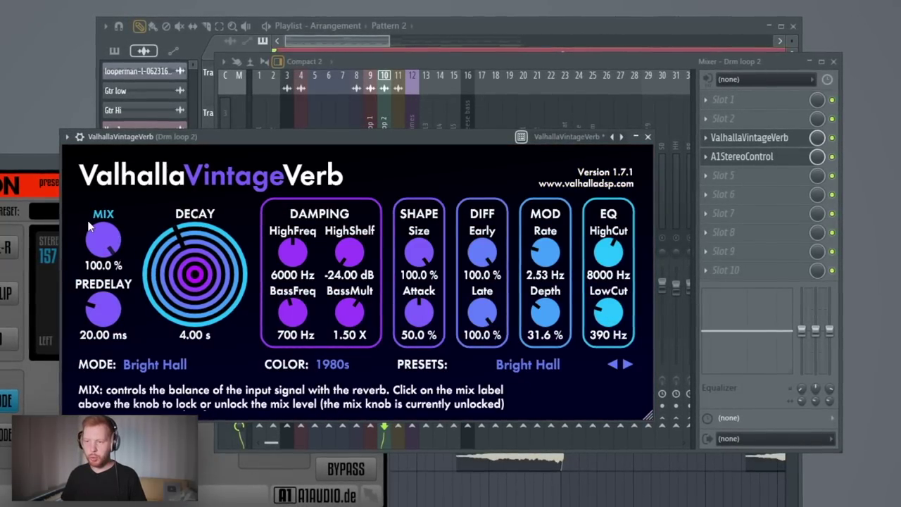
pyautogui.moveTo(100, 236); pyautogui.dragTo(120, 361)
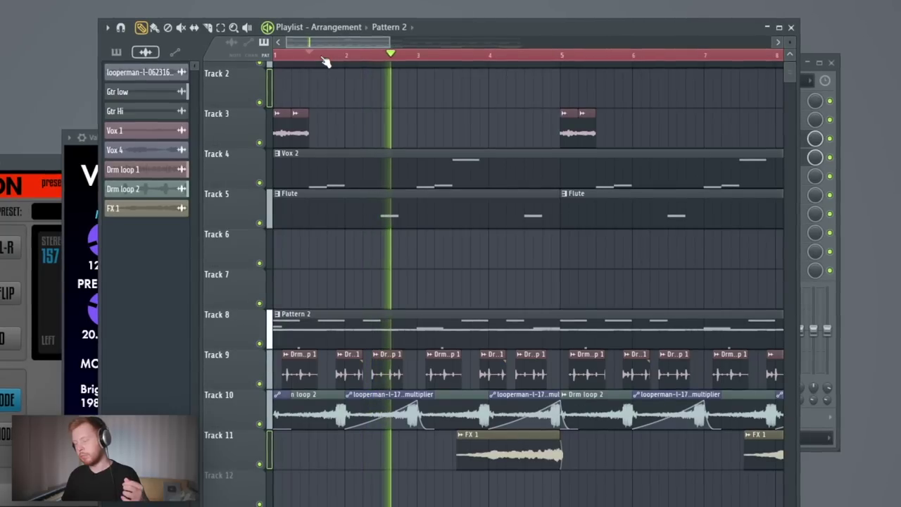
pyautogui.press('space')
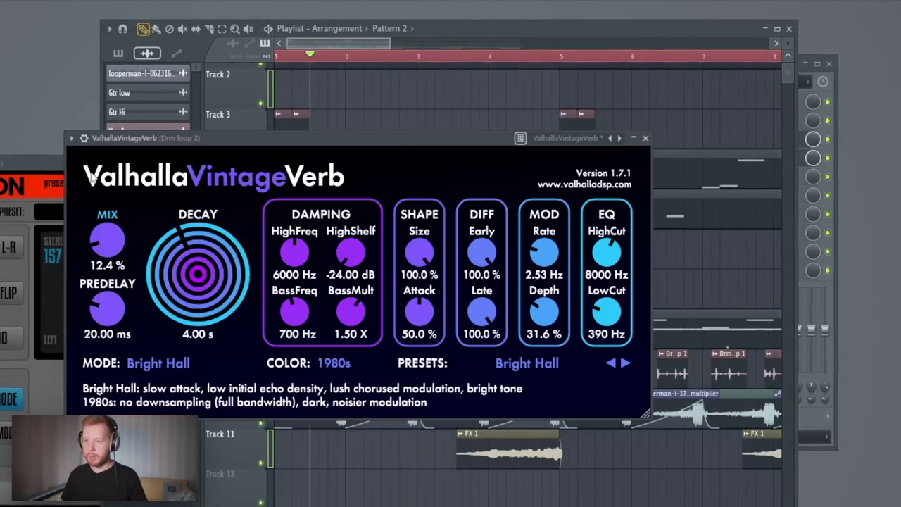
pyautogui.press('space')
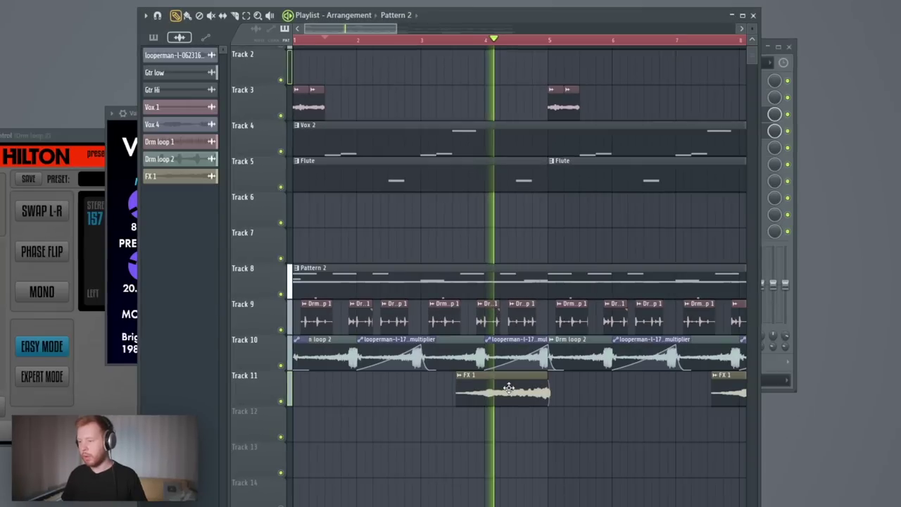
# Route the FX 1 clip to mixer track 11 and add Fruity Parametric EQ 2 in slot 3 and Fruity Stereo Shaper in slot 4.
pyautogui.doubleClick(508, 388)
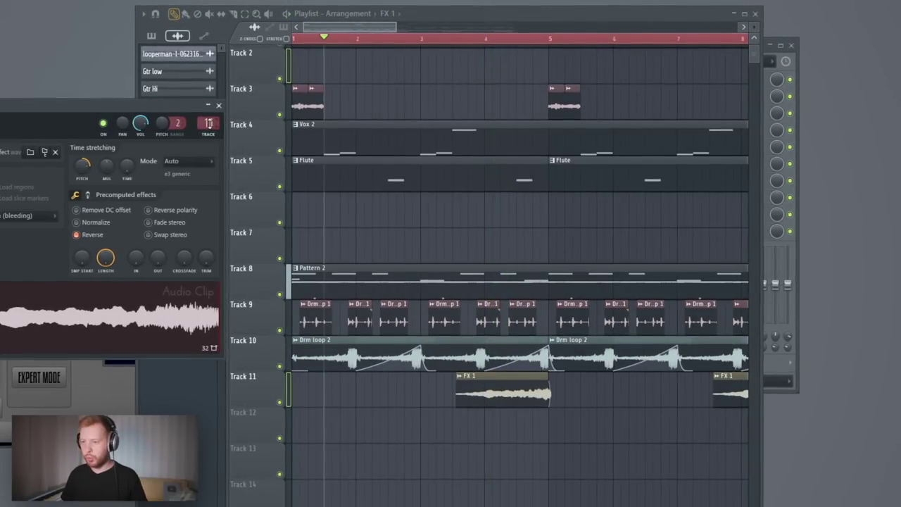
pyautogui.press('F9')
pyautogui.click(713, 110)
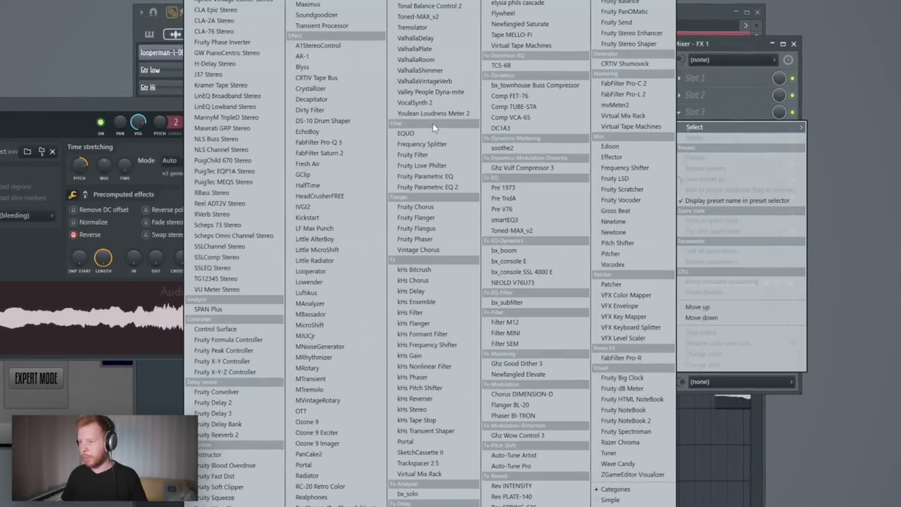
pyautogui.click(430, 184)
pyautogui.click(711, 128)
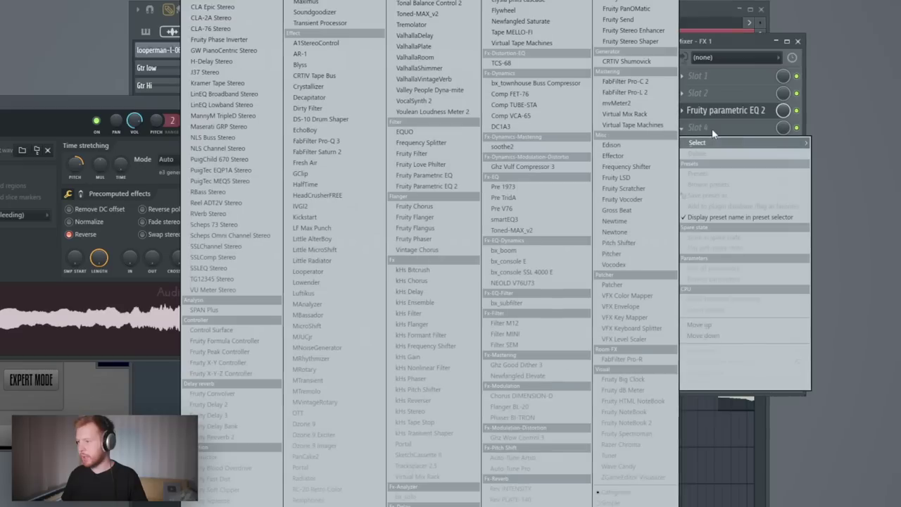
pyautogui.click(631, 40)
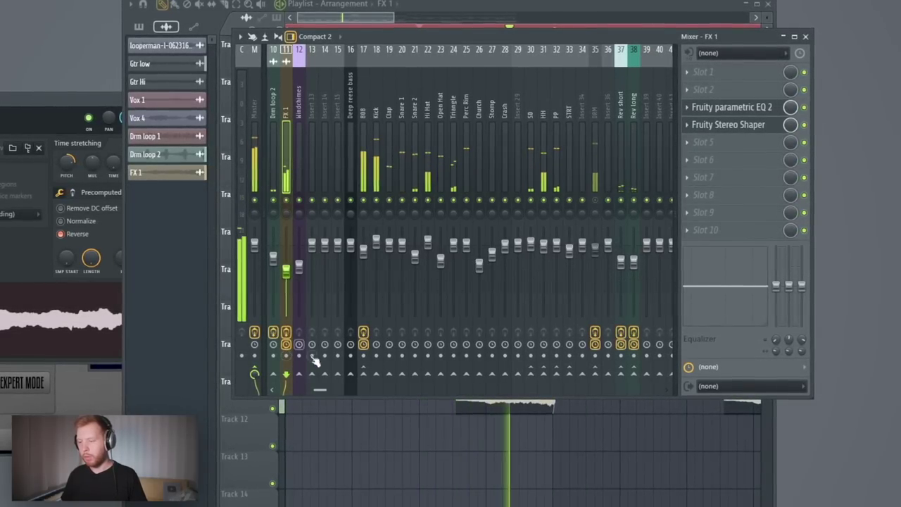
# Examine the effect chains on the Rev short and Rev long mixer tracks and compare them.
pyautogui.click(632, 104)
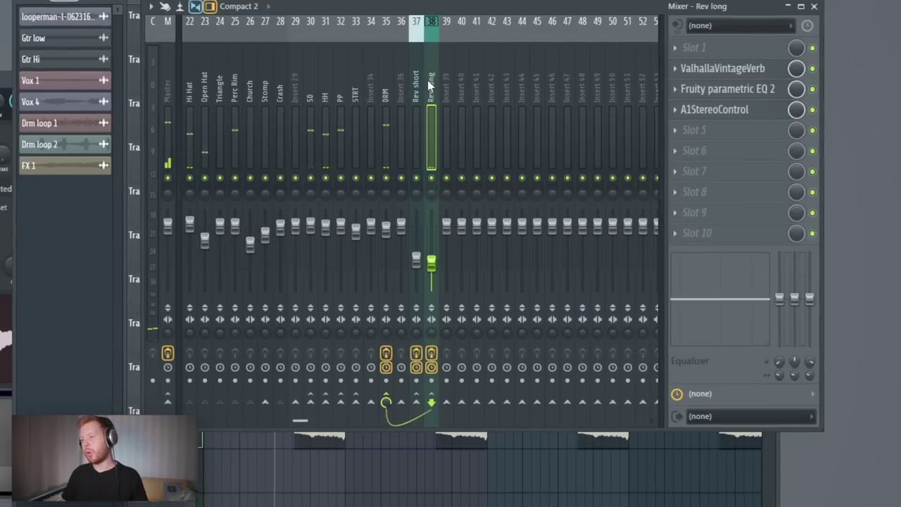
pyautogui.click(416, 95)
pyautogui.click(429, 98)
pyautogui.click(421, 105)
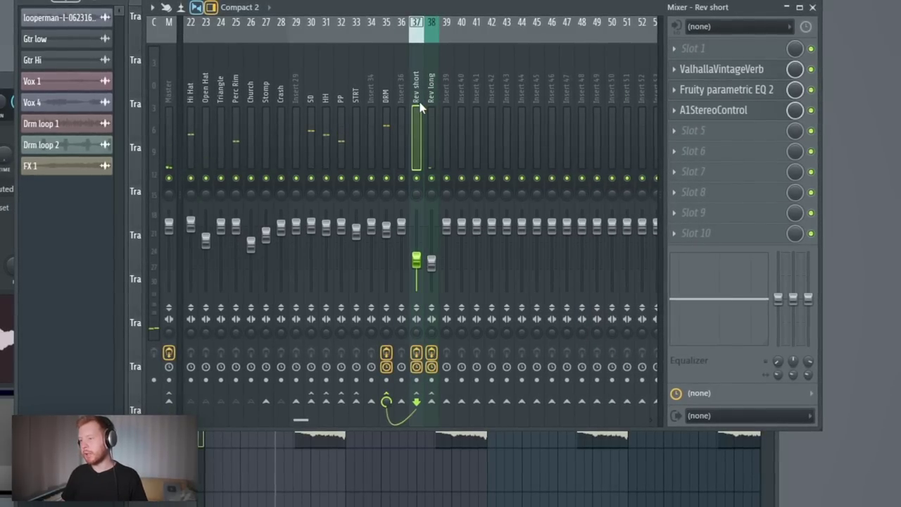
pyautogui.click(432, 88)
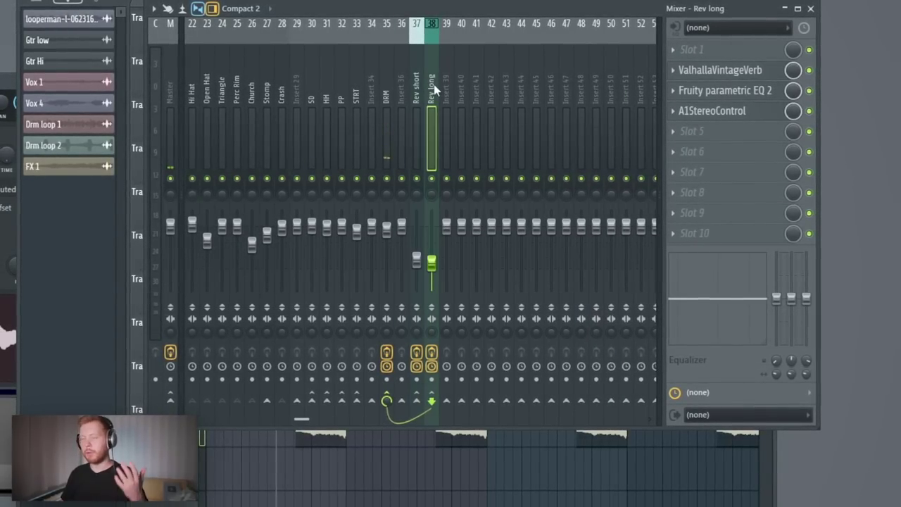
pyautogui.hscroll(2, 207, 83)
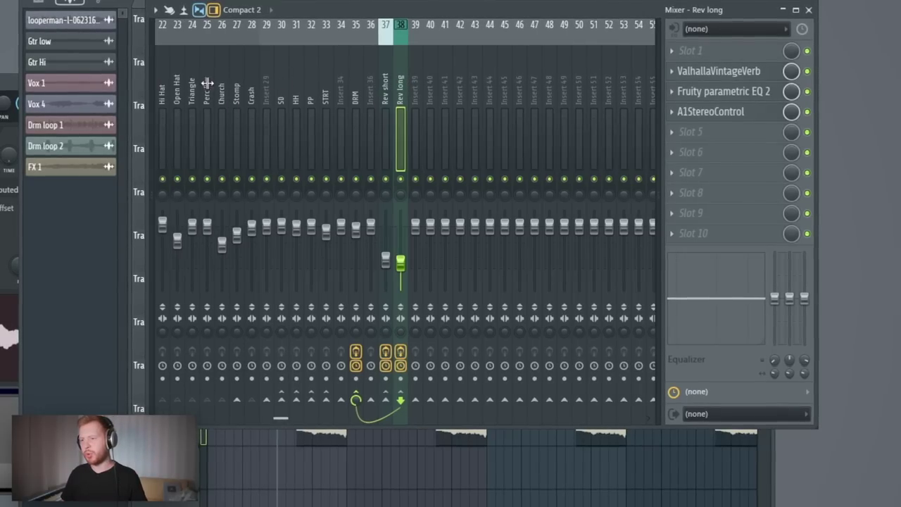
# Examine the Perc Rim track's routing and the Newfangled Saturate settings on the DRM bus.
pyautogui.click(207, 93)
pyautogui.hscroll(-3, 483, 90)
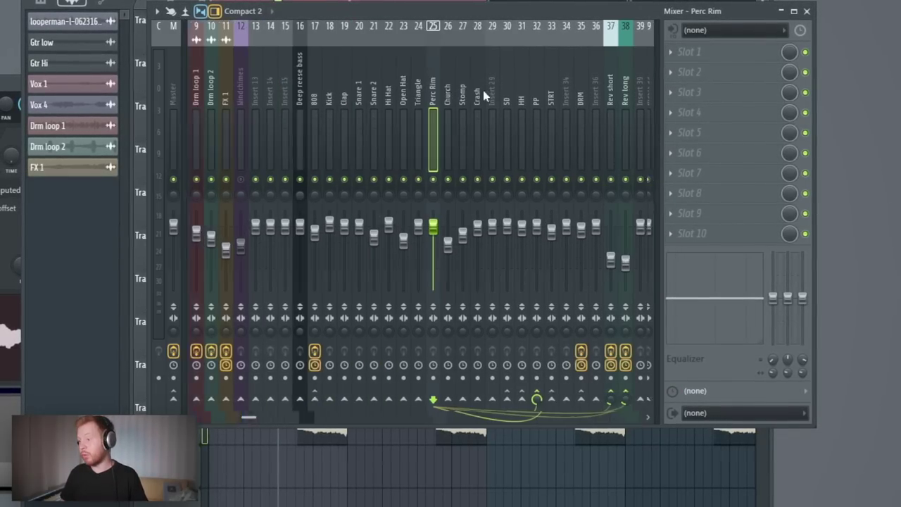
pyautogui.hscroll(2, 485, 88)
pyautogui.click(431, 86)
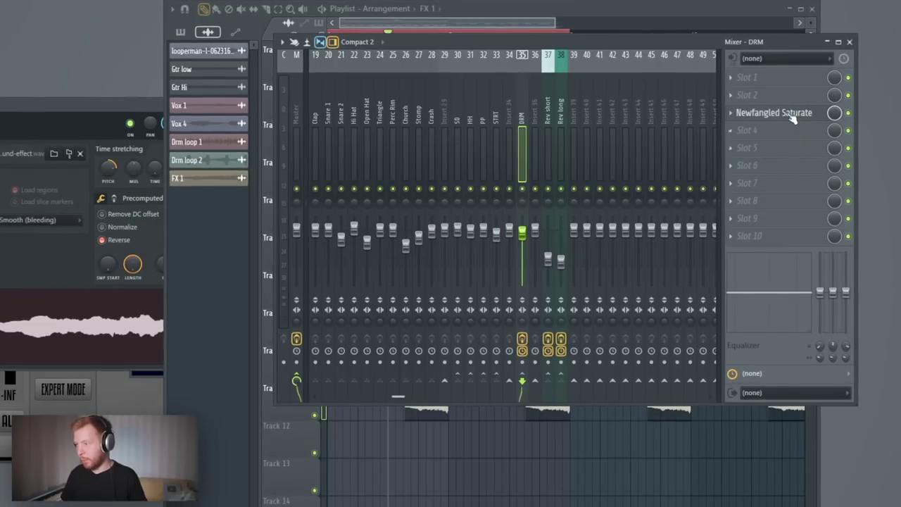
pyautogui.click(791, 114)
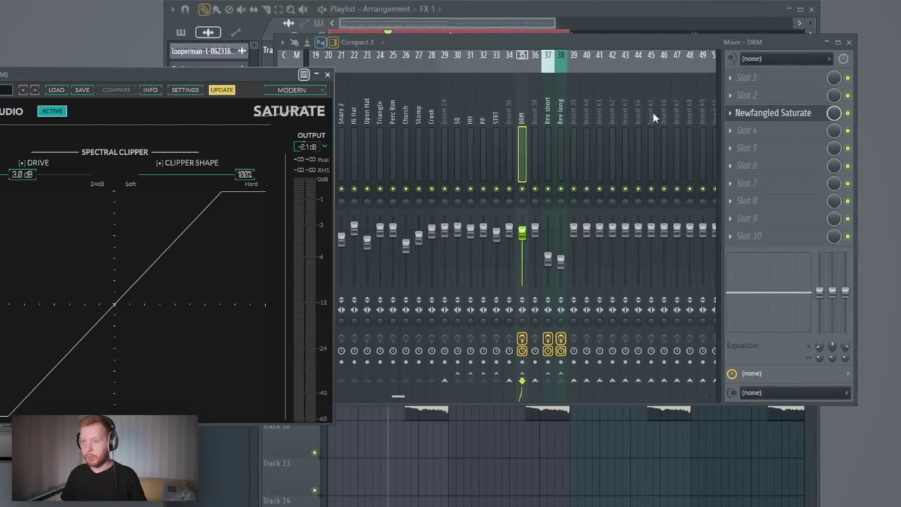
pyautogui.click(328, 74)
# Add FabFilter Saturn 2 to slot 4 of the AI mixer track and set its saturation style to Clean Tube.
pyautogui.hscroll(-6, 490, 127)
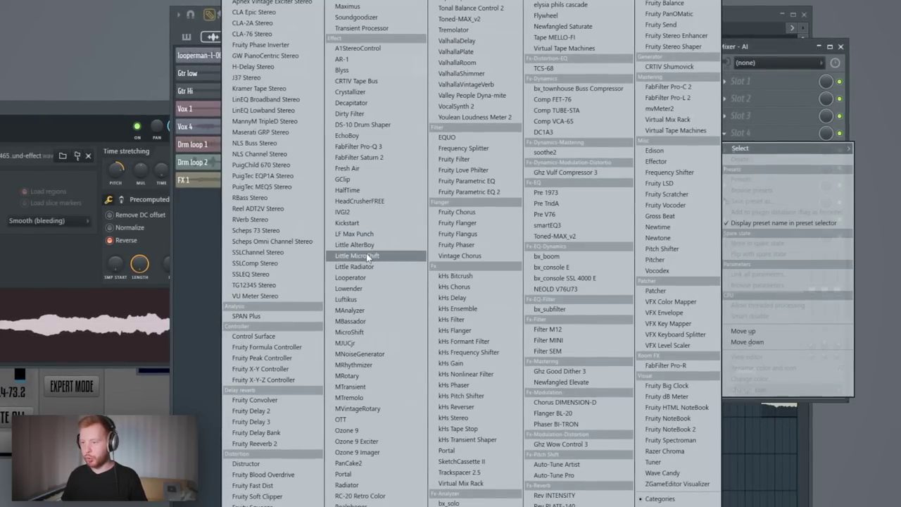
pyautogui.click(360, 157)
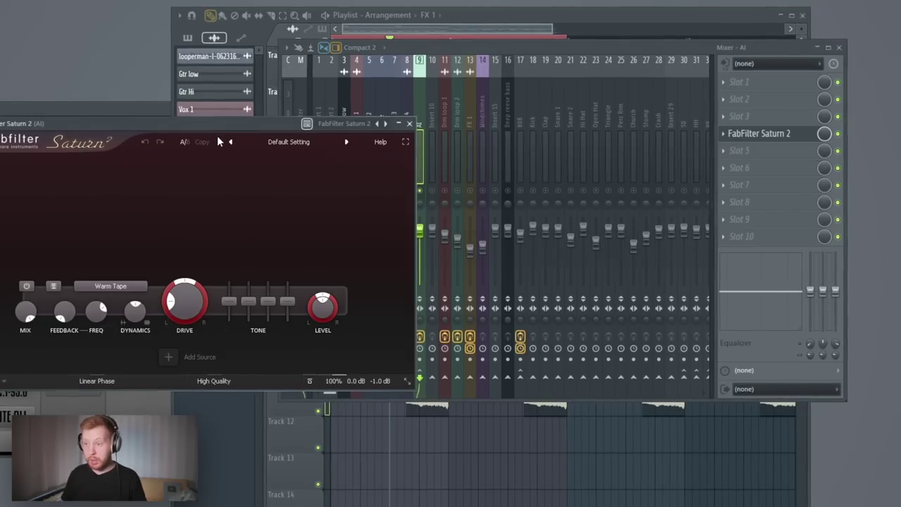
pyautogui.moveTo(295, 284)
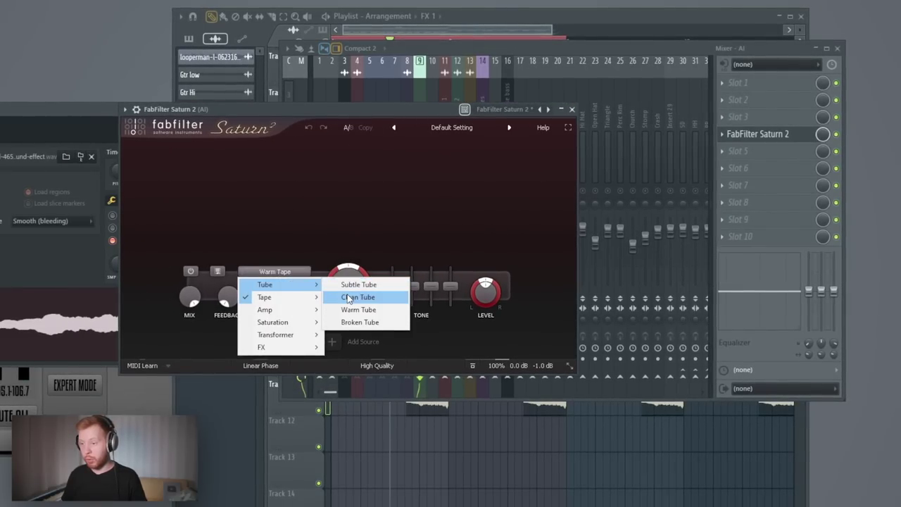
pyautogui.click(348, 297)
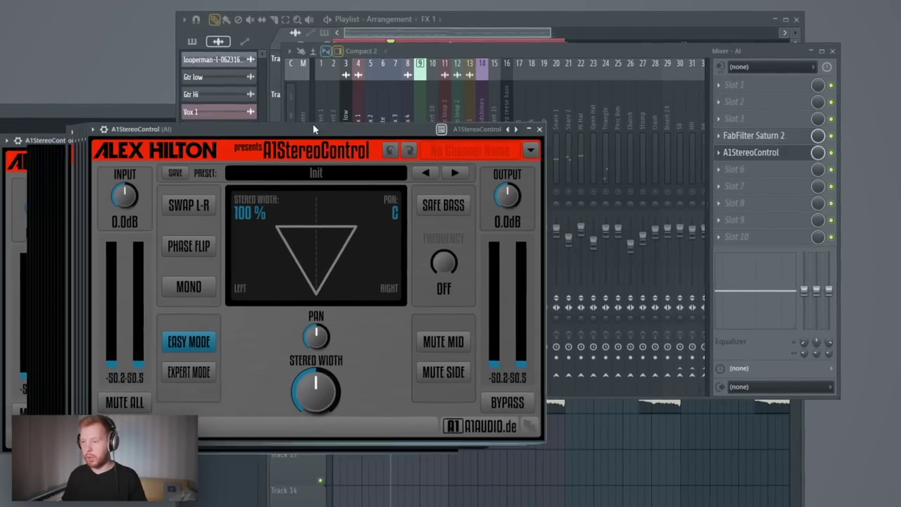
# Widen the AI bus slightly with the stereo width of A1StereoControl in slot 5 and audition it.
pyautogui.moveTo(313, 129); pyautogui.dragTo(380, 116)
pyautogui.moveTo(383, 378); pyautogui.dragTo(382, 369)
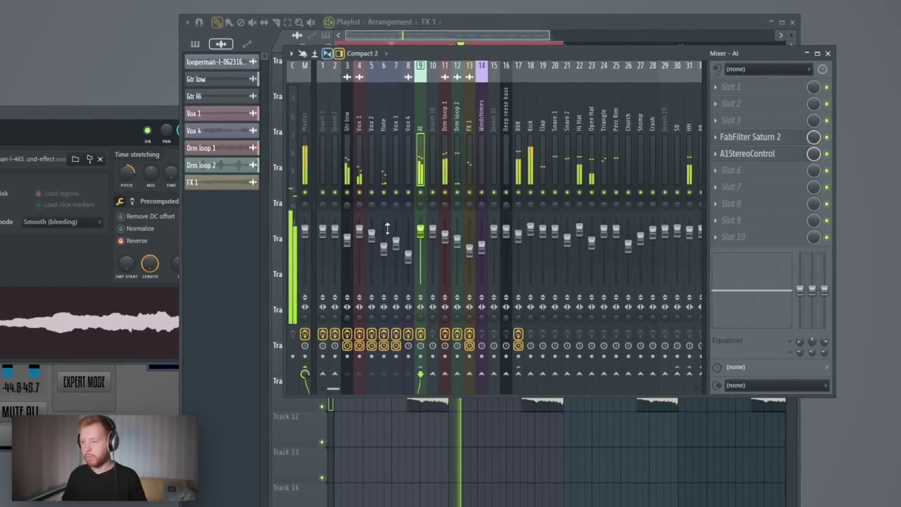
pyautogui.click(385, 232)
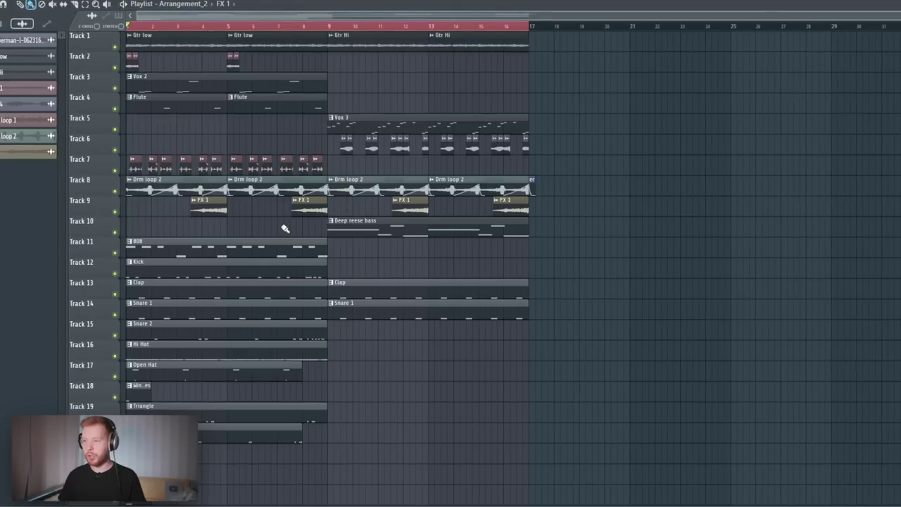
# Move all clips of Arrangement_2 to start at bar 41 and copy the Gtr Hi and Vox 3 clips to bar 1.
pyautogui.press('space')
pyautogui.hotkey('ctrl', 'a')
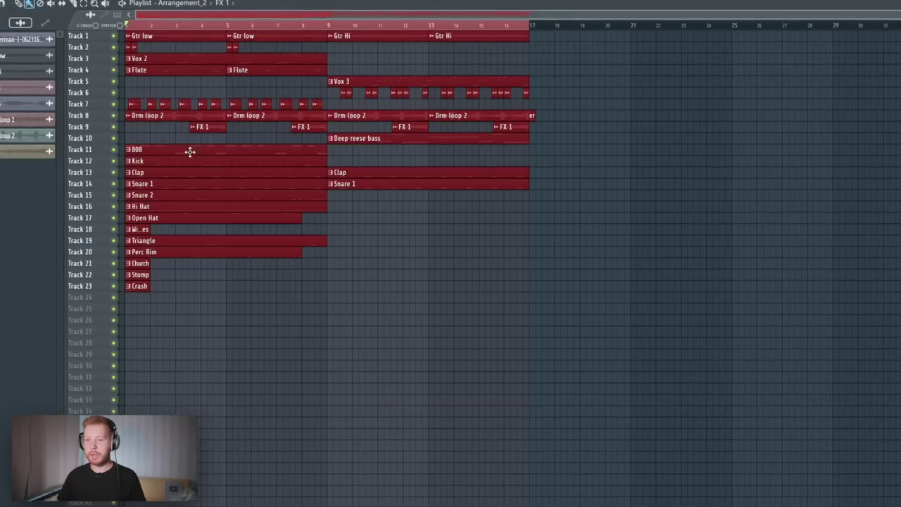
pyautogui.moveTo(190, 152); pyautogui.dragTo(401, 153)
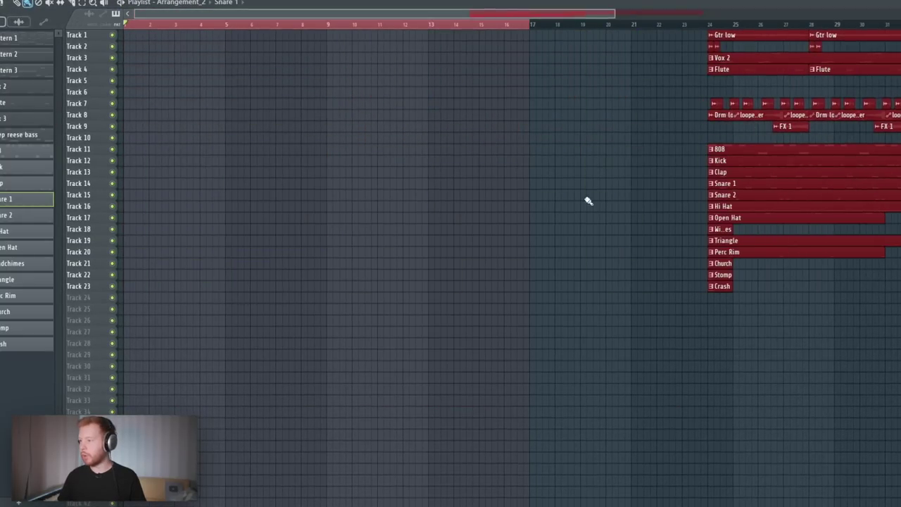
pyautogui.scroll(-3, 587, 199)
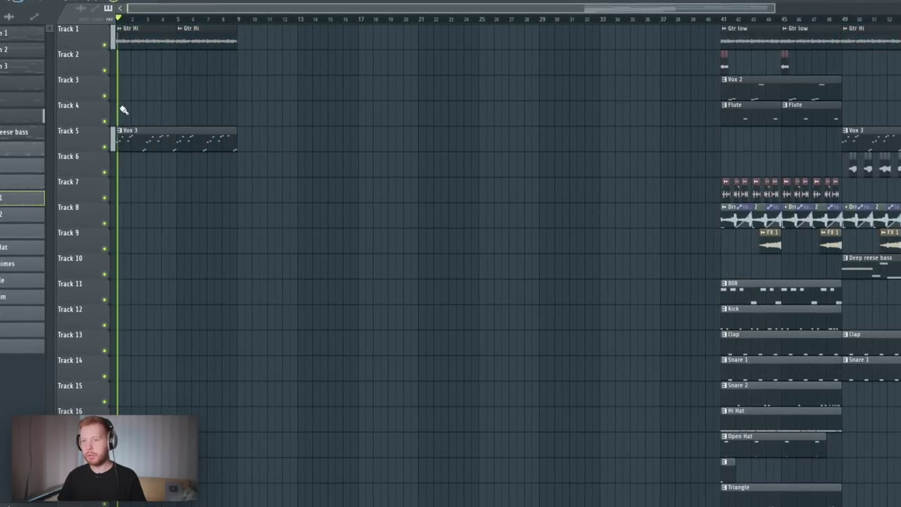
pyautogui.moveTo(287, 183); pyautogui.dragTo(85, 102)
pyautogui.rightClick(312, 138)
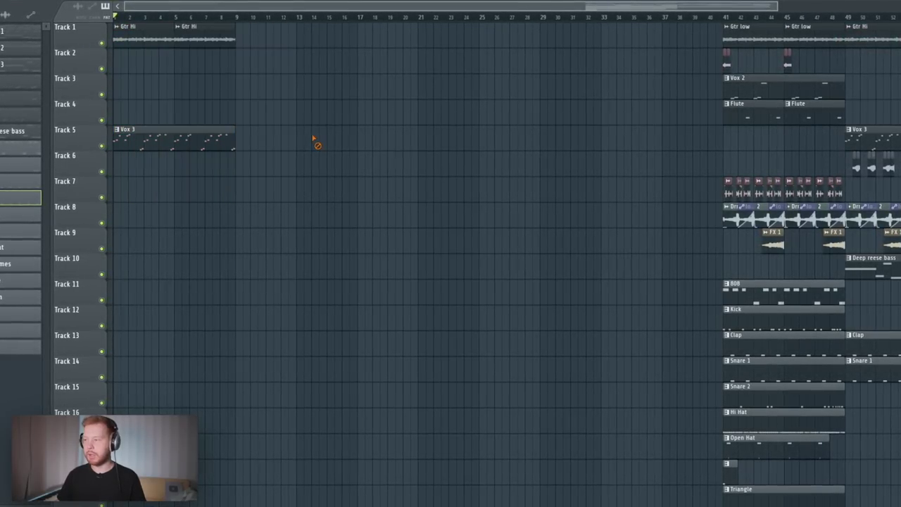
pyautogui.hscroll(5, 634, 197)
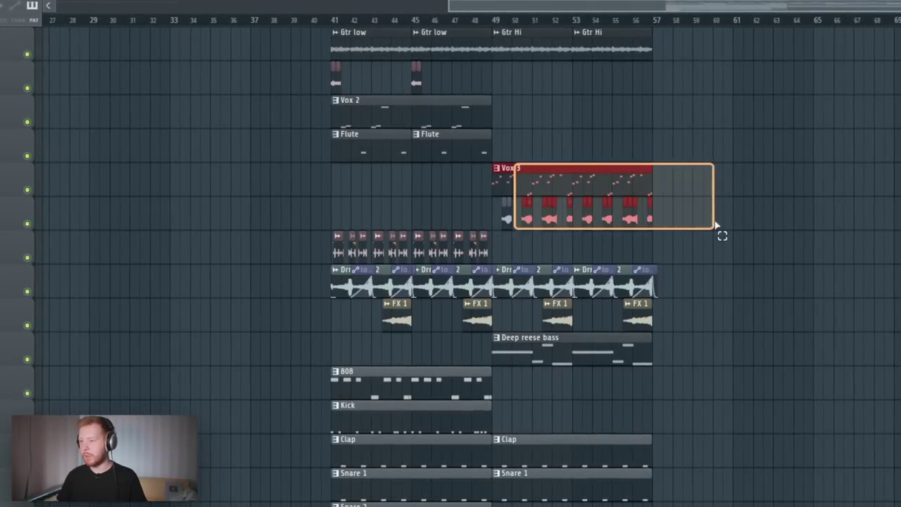
pyautogui.moveTo(443, 183); pyautogui.dragTo(315, 49)
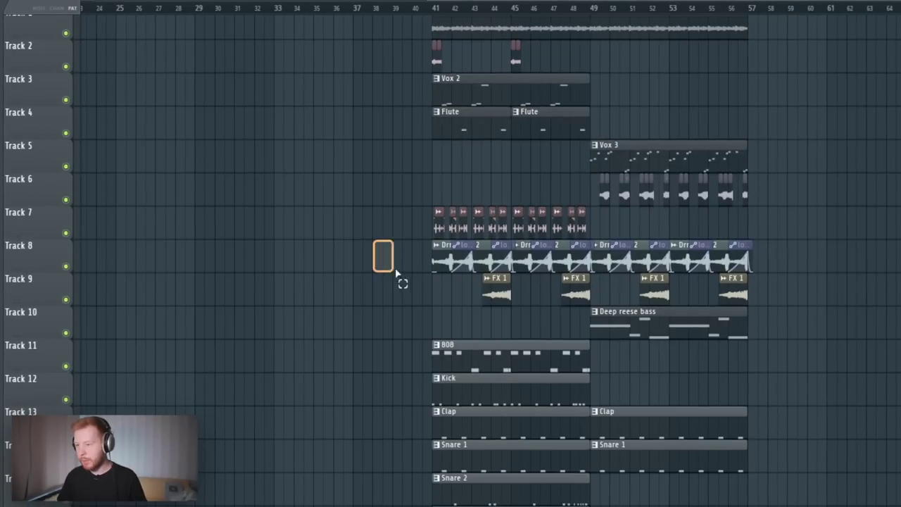
# Copy eight bars of the Drm loop 2, FX 1 and Deep reese bass clips to the intro starting at bar 1.
pyautogui.moveTo(395, 273); pyautogui.dragTo(592, 267)
pyautogui.scroll(-3, 472, 257)
pyautogui.click(841, 313)
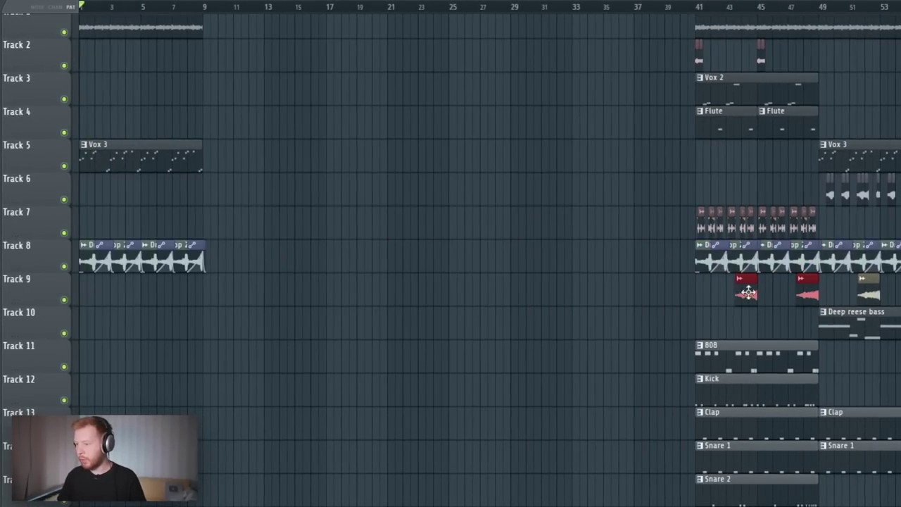
pyautogui.moveTo(756, 292); pyautogui.dragTo(138, 292)
pyautogui.moveTo(879, 333); pyautogui.dragTo(138, 327)
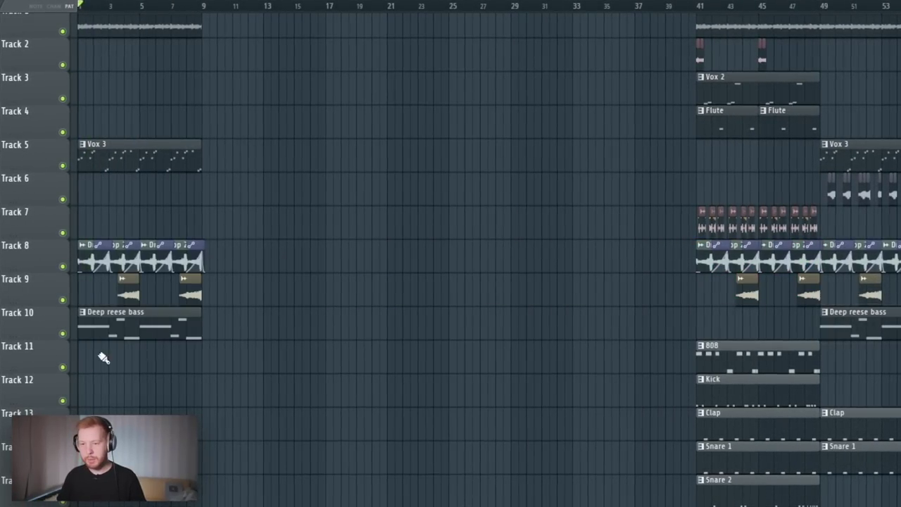
# Shorten the intro's Deep reese bass to start at bar 5 and copy the two Flute clips to bar 1 on track 4.
pyautogui.scroll(3, 139, 337)
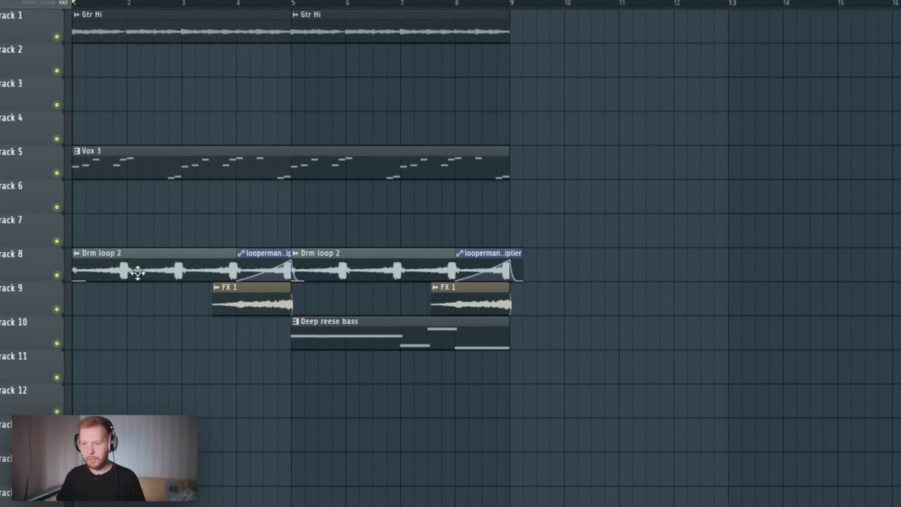
pyautogui.hotkey('ctrl', 'b')
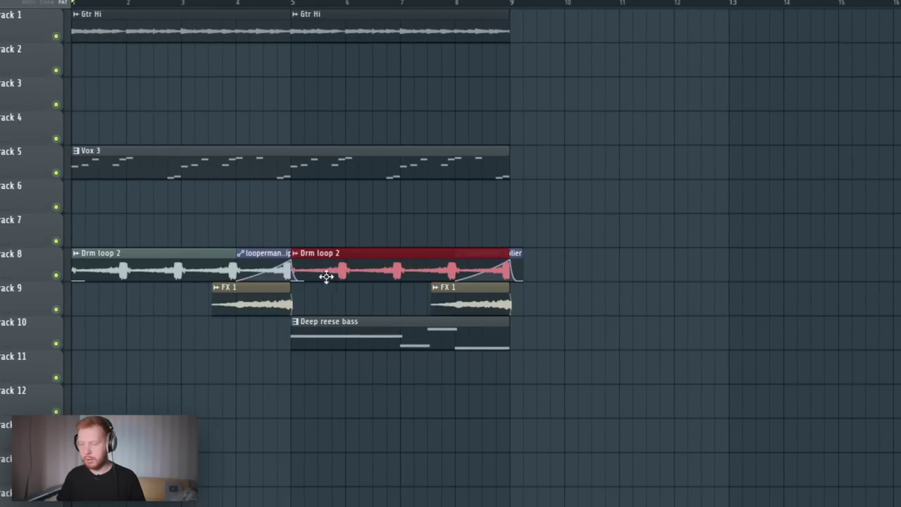
pyautogui.click(259, 298)
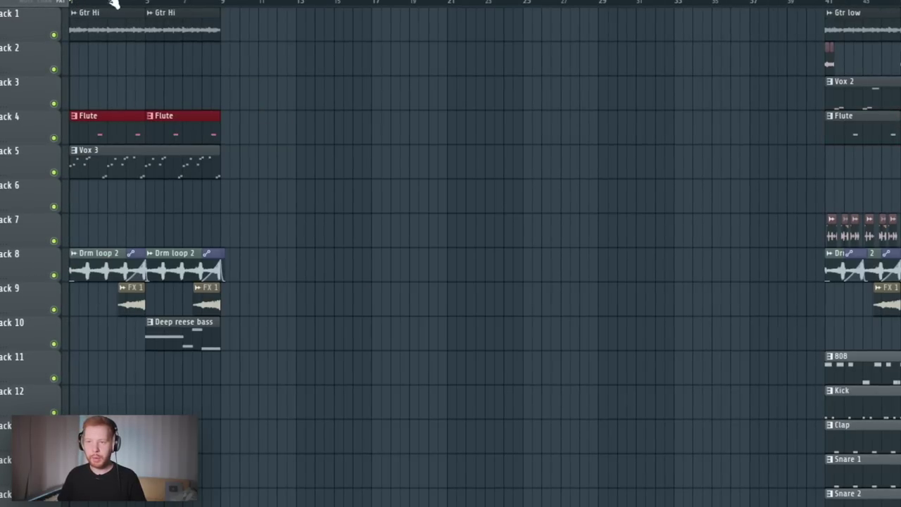
# Copy four bars of the Clap, Snare 1 and Hi Hat clips into the intro at bar 5.
pyautogui.scroll(-3, 534, 192)
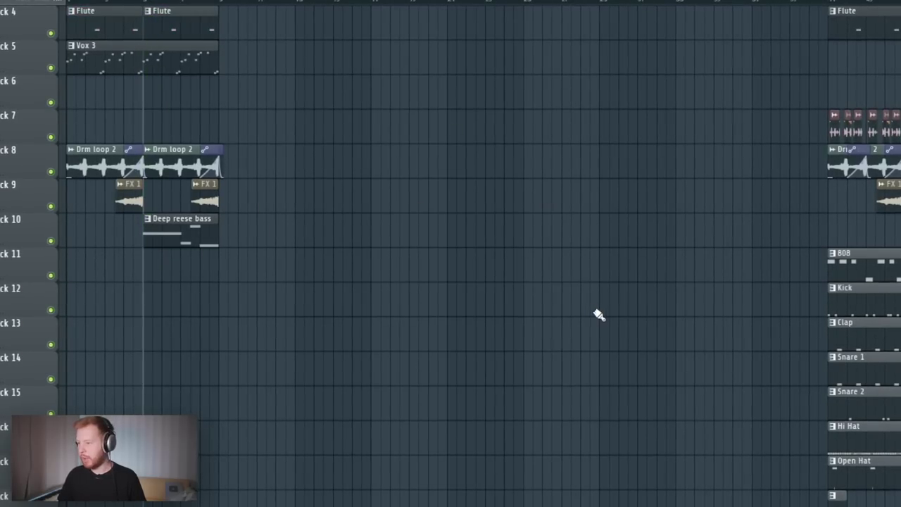
pyautogui.scroll(-1, 851, 352)
pyautogui.moveTo(873, 314); pyautogui.dragTo(310, 357)
pyautogui.moveTo(310, 357); pyautogui.dragTo(118, 350)
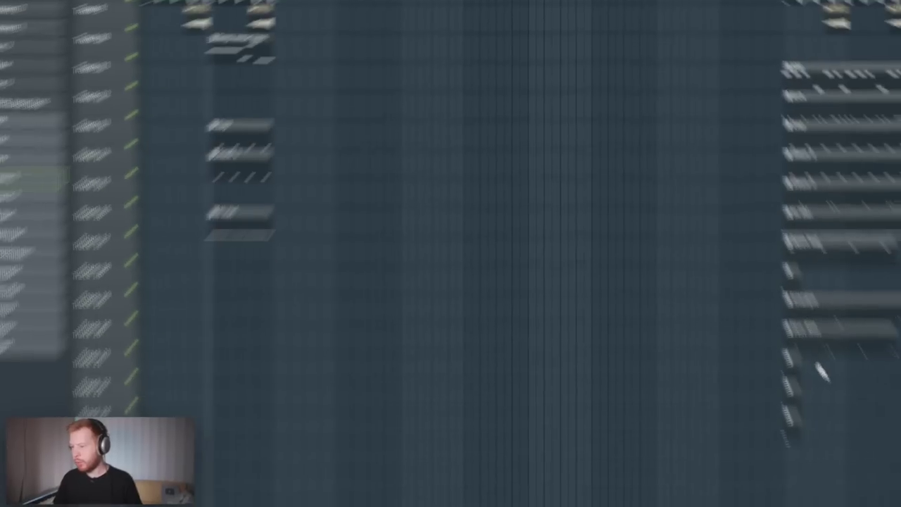
# Copy the Church and Stomp clips to bar 5 on tracks 21 and 22 and audition the intro.
pyautogui.scroll(3, 810, 401)
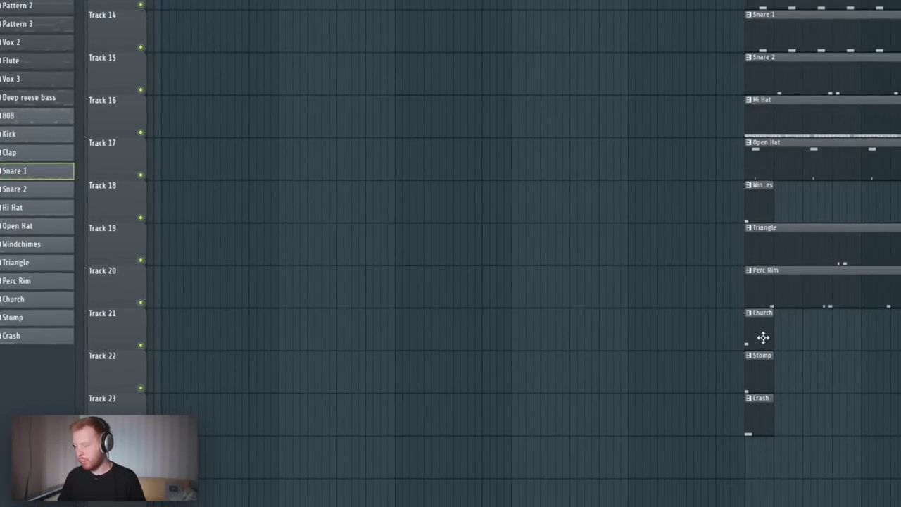
pyautogui.moveTo(762, 338); pyautogui.dragTo(750, 369)
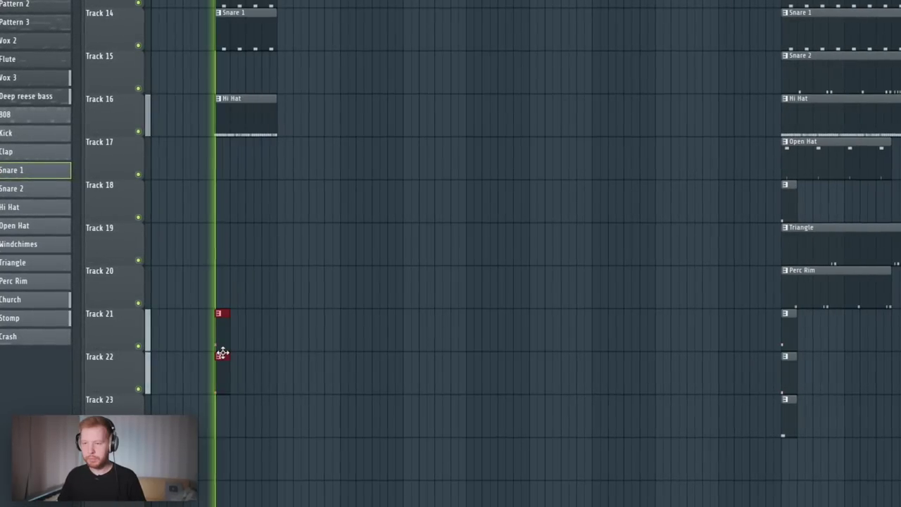
pyautogui.scroll(1, 265, 347)
pyautogui.scroll(7, 275, 332)
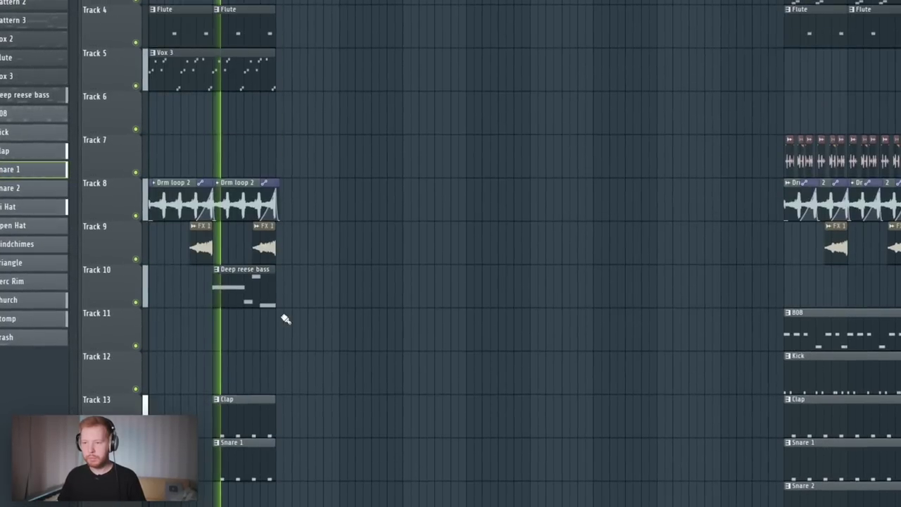
pyautogui.scroll(2, 337, 271)
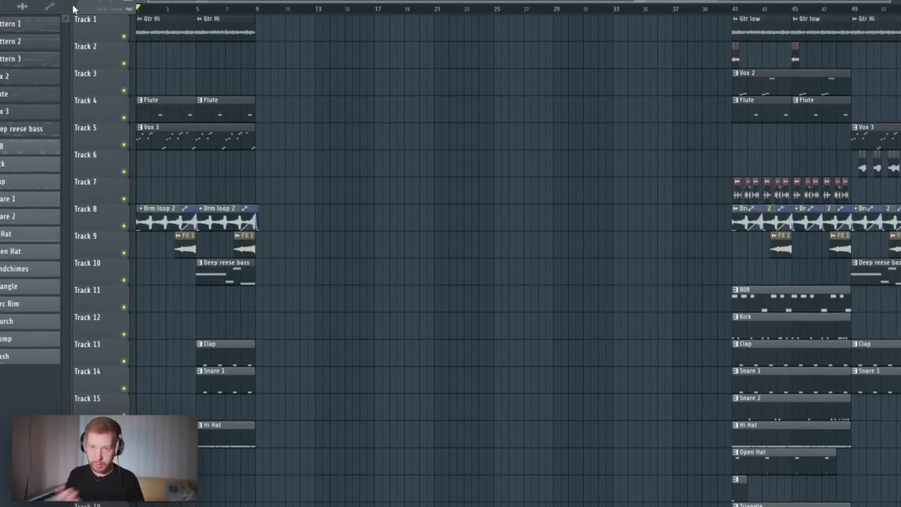
# Add ValhallaShimmer to the Vox 3 mixer track with the ConcertHall preset, set its mix to 0.21 and audition it.
pyautogui.press('F9')
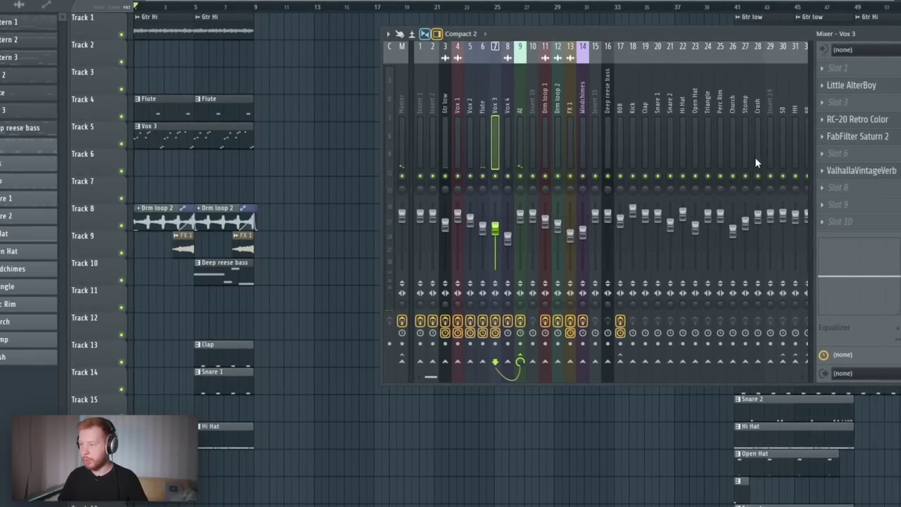
pyautogui.click(853, 204)
pyautogui.click(597, 62)
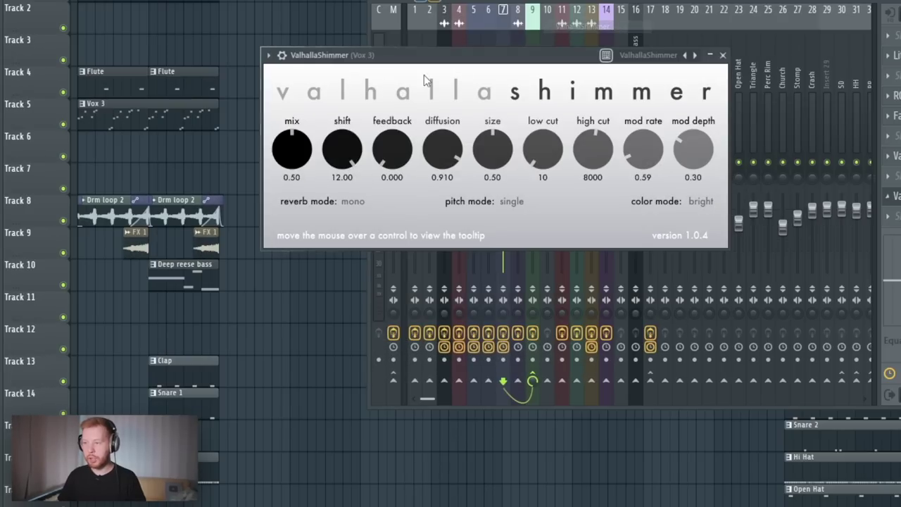
pyautogui.click(661, 55)
pyautogui.click(712, 88)
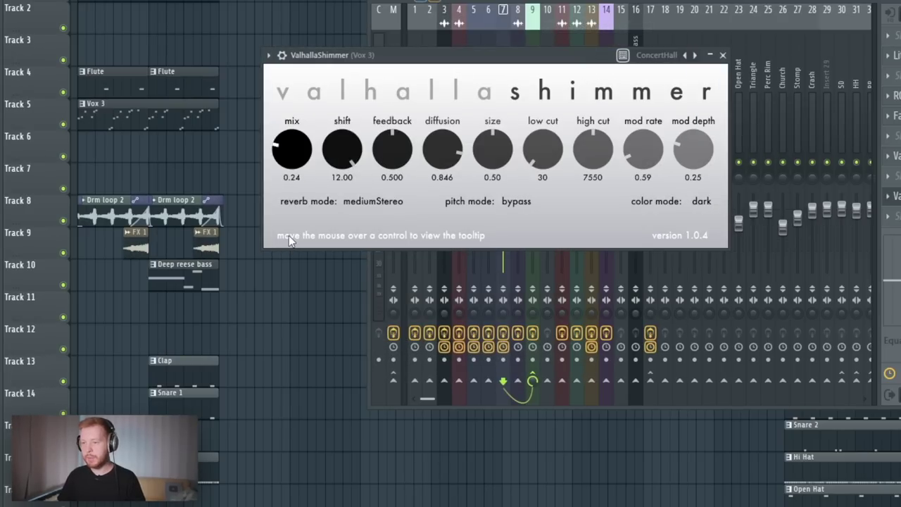
pyautogui.press('space')
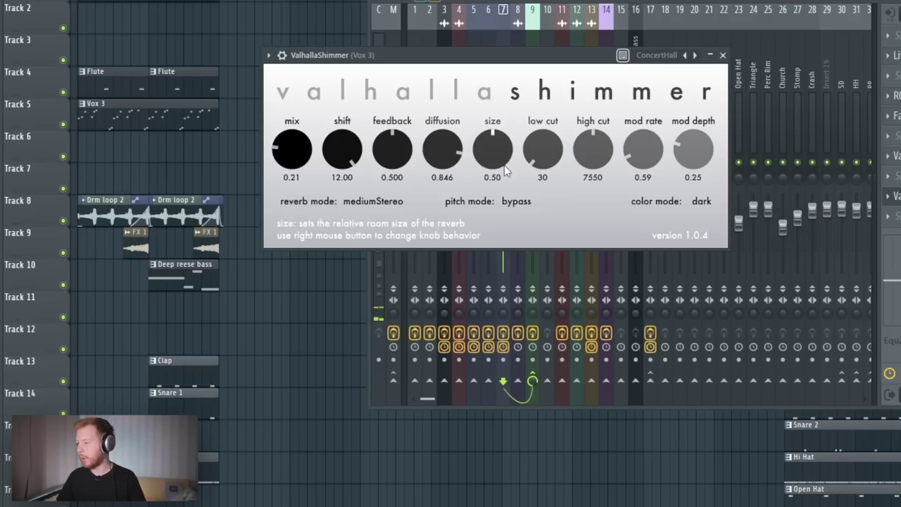
# Load Distructor on the Vox 3 mixer track and disable its distortion, chorus and speaker modules, keeping only the filter.
pyautogui.click(888, 216)
pyautogui.moveTo(896, 233)
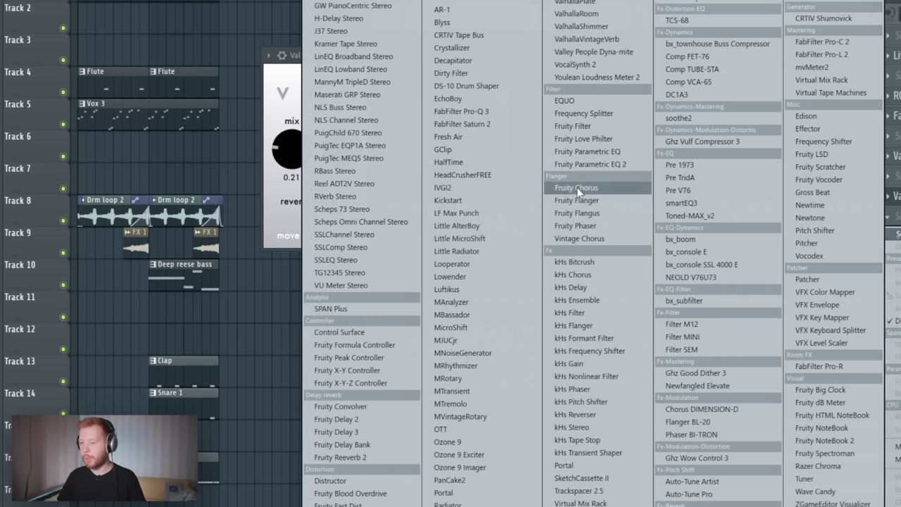
pyautogui.click(330, 480)
pyautogui.moveTo(149, 19); pyautogui.dragTo(411, 60)
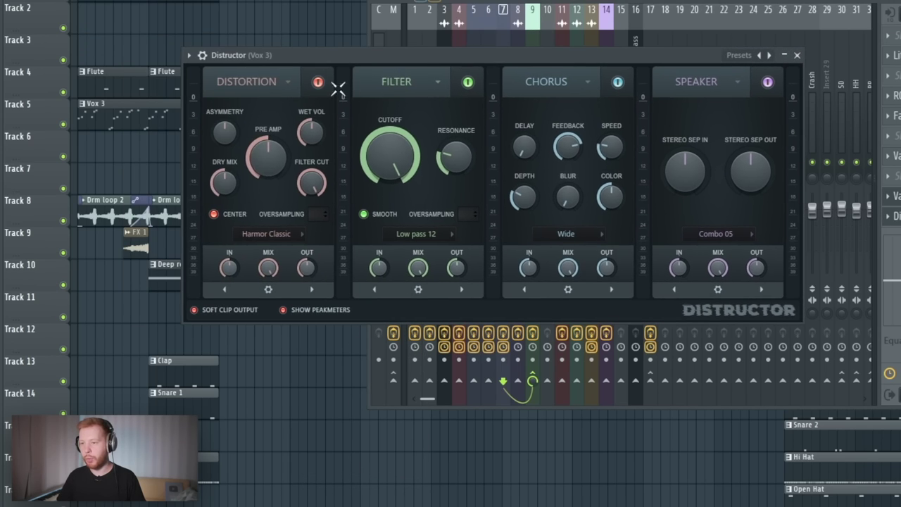
pyautogui.click(317, 81)
pyautogui.click(617, 82)
pyautogui.click(768, 82)
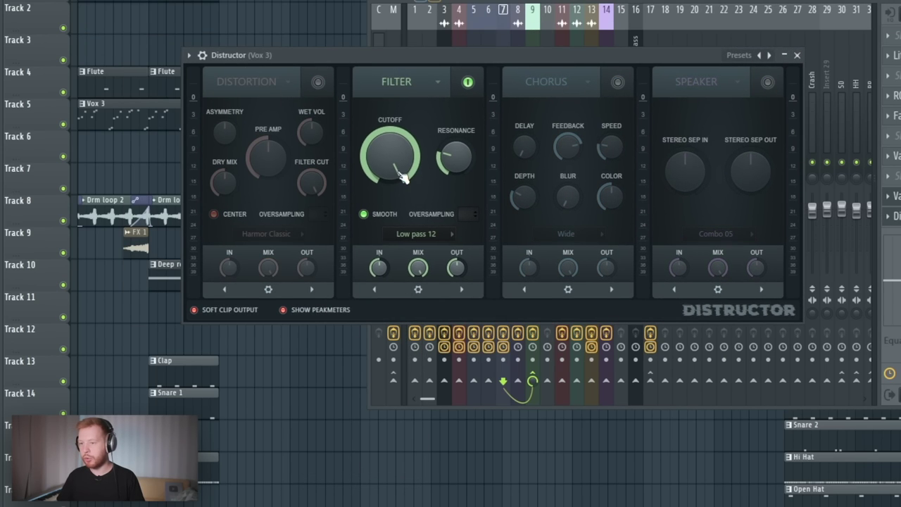
# Audition the cutoff of Distructor's low-pass filter on Vox 3 and create an automation clip for it.
pyautogui.press('space')
pyautogui.moveTo(399, 166)
pyautogui.mouseDown()
pyautogui.moveTo(399, 218)
pyautogui.moveTo(399, 166)
pyautogui.mouseUp()
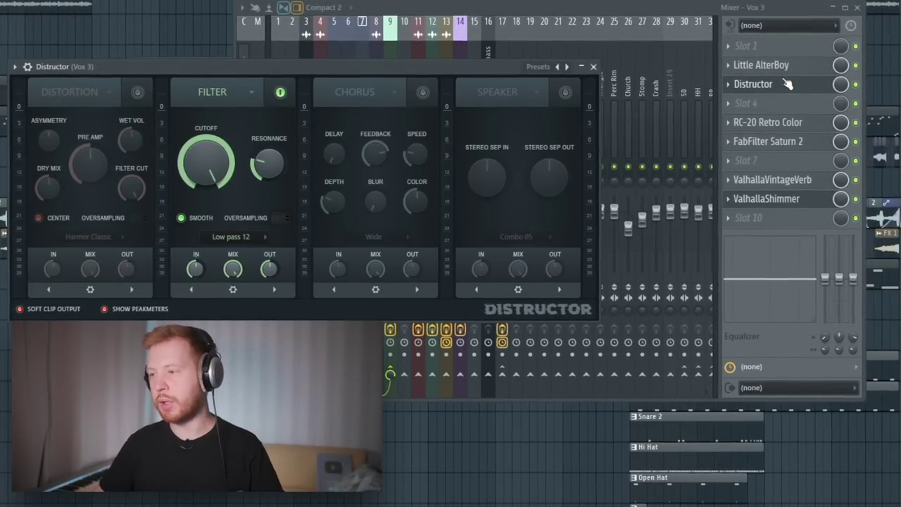
pyautogui.rightClick(220, 171)
pyautogui.click(264, 263)
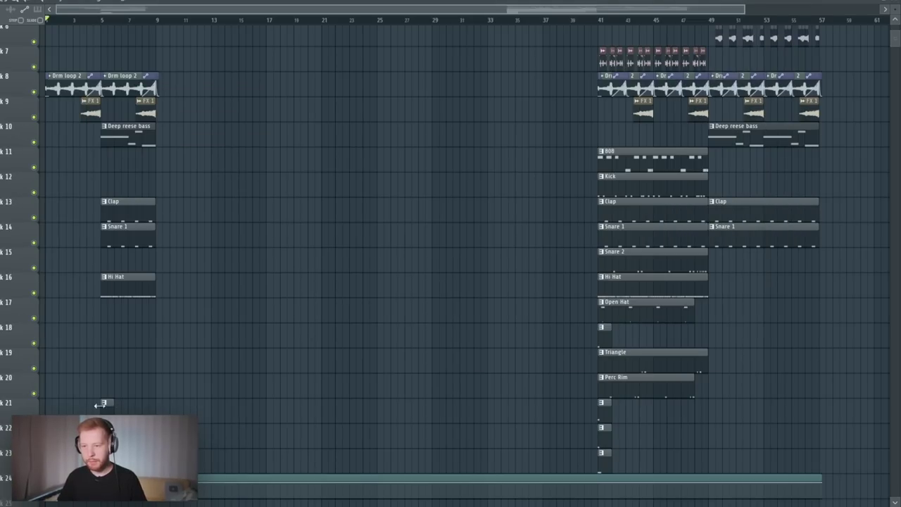
# Shape the Vox 3 filter cutoff automation into a gradual rise from bar 1 to bar 9 and audition it.
pyautogui.scroll(4, 97, 405)
pyautogui.scroll(-3, 68, 398)
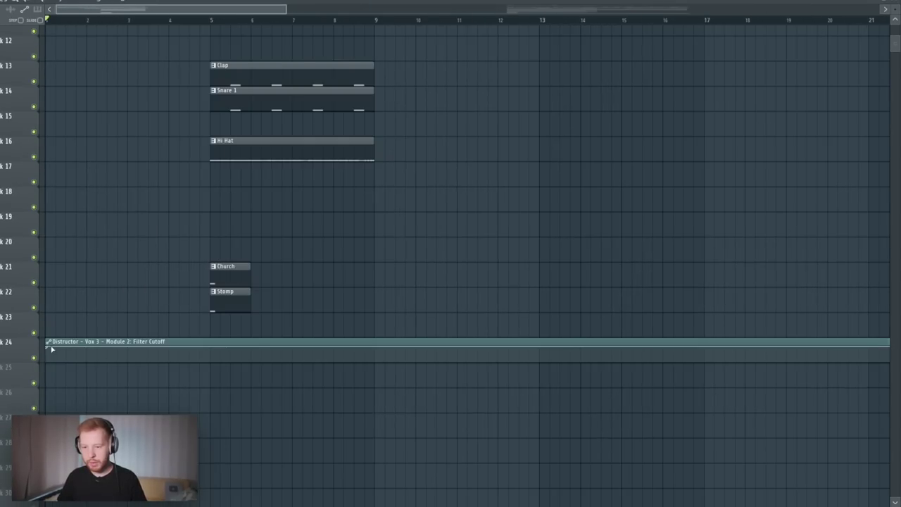
pyautogui.moveTo(48, 348); pyautogui.dragTo(46, 357)
pyautogui.moveTo(380, 361); pyautogui.dragTo(374, 346)
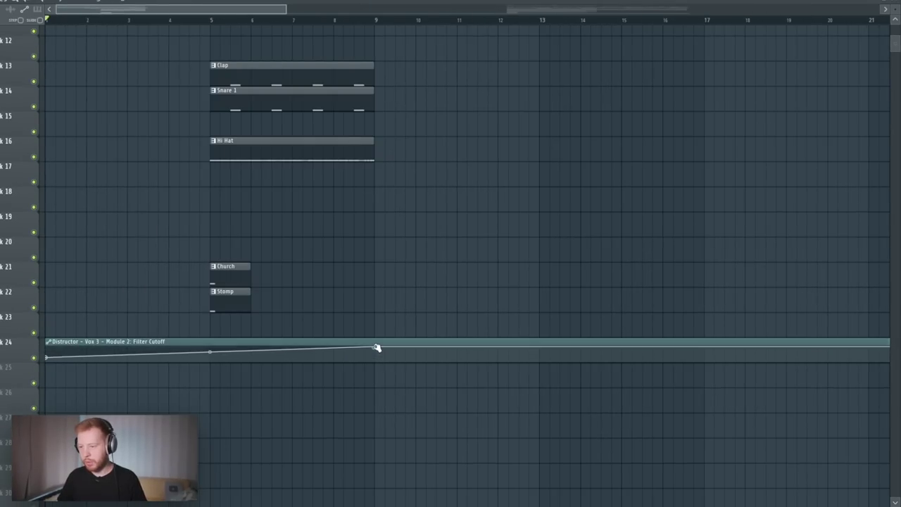
pyautogui.press('space')
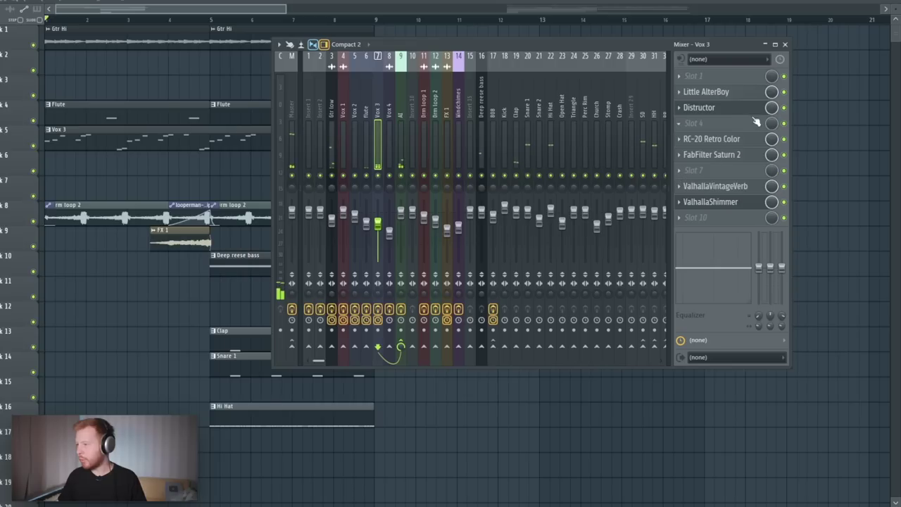
# Automate the mix level of Distructor on Vox 3, holding it full until bar 9 and dropping it to zero through bar 57.
pyautogui.rightClick(772, 108)
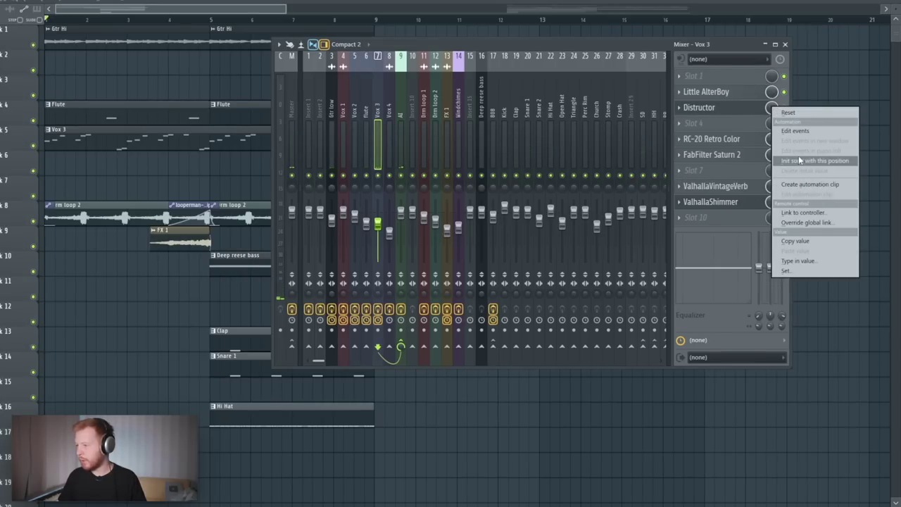
pyautogui.click(798, 182)
pyautogui.press('F9')
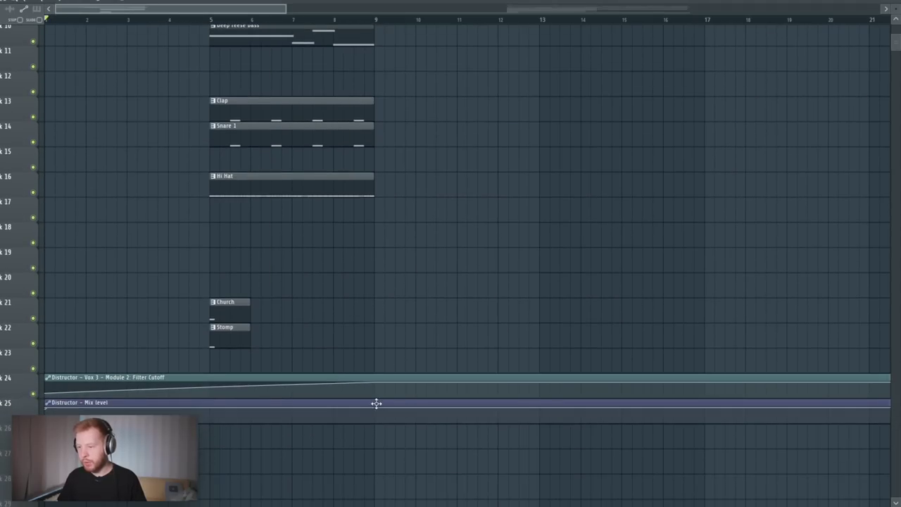
pyautogui.rightClick(375, 408)
pyautogui.moveTo(375, 409); pyautogui.dragTo(373, 429)
pyautogui.scroll(-4, 376, 413)
pyautogui.moveTo(695, 408); pyautogui.dragTo(695, 466)
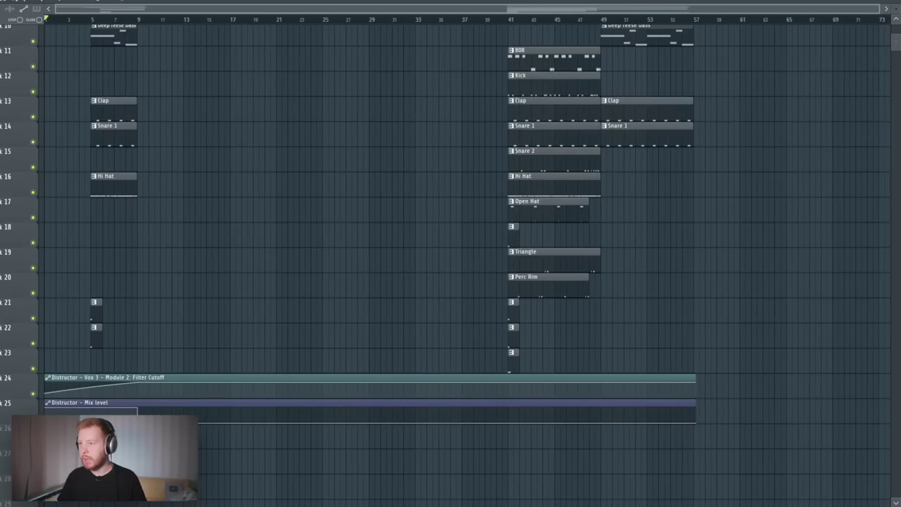
# Link the mix level of ValhallaShimmer on Vox 3 to the "Distructor - Mix level" automation clip.
pyautogui.press('F9')
pyautogui.rightClick(771, 202)
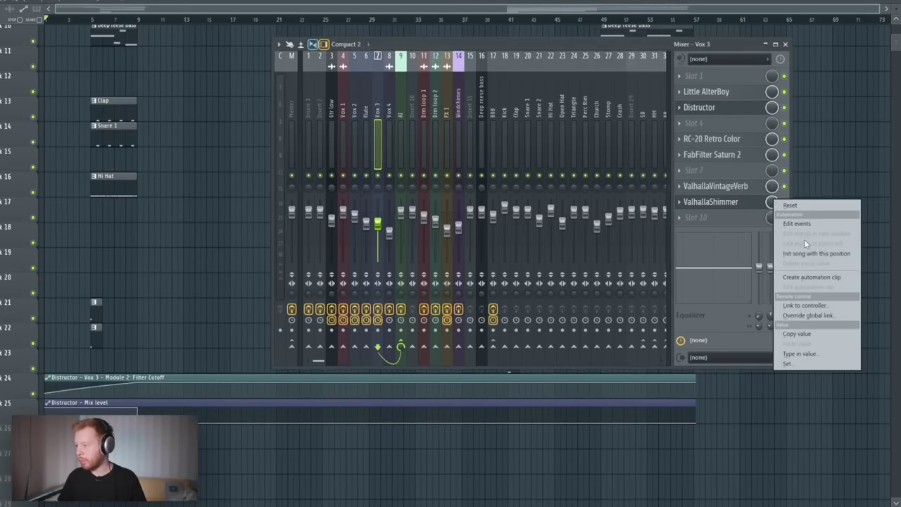
pyautogui.click(803, 305)
pyautogui.click(428, 204)
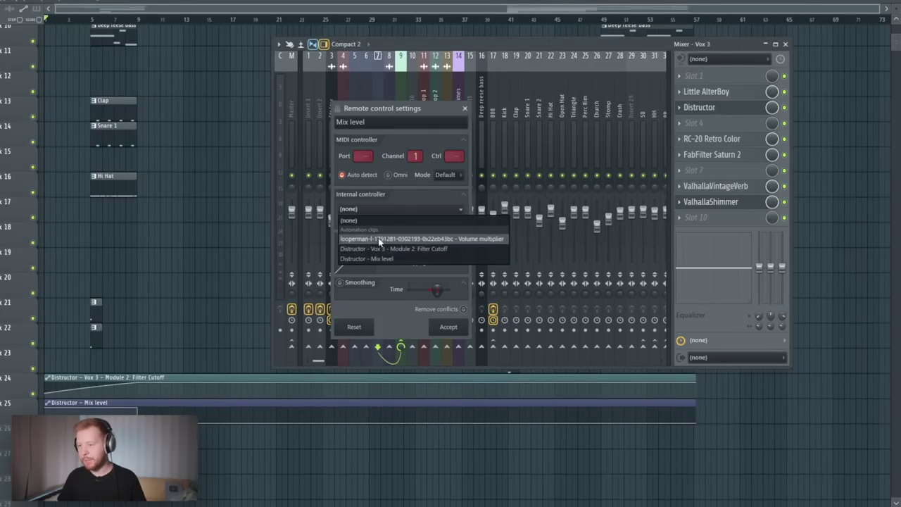
pyautogui.click(493, 259)
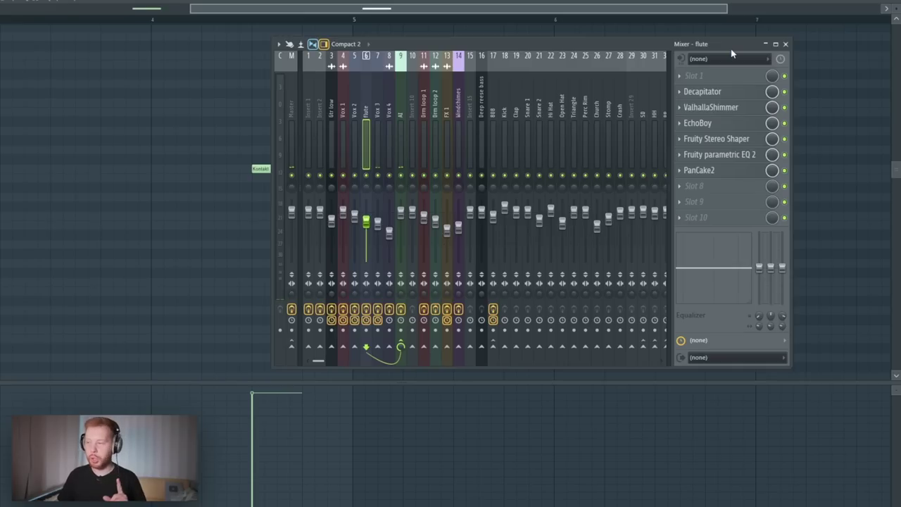
# Load Distructor on the flute mixer track with only its filter module enabled and move it ahead of Decapitator.
pyautogui.click(697, 204)
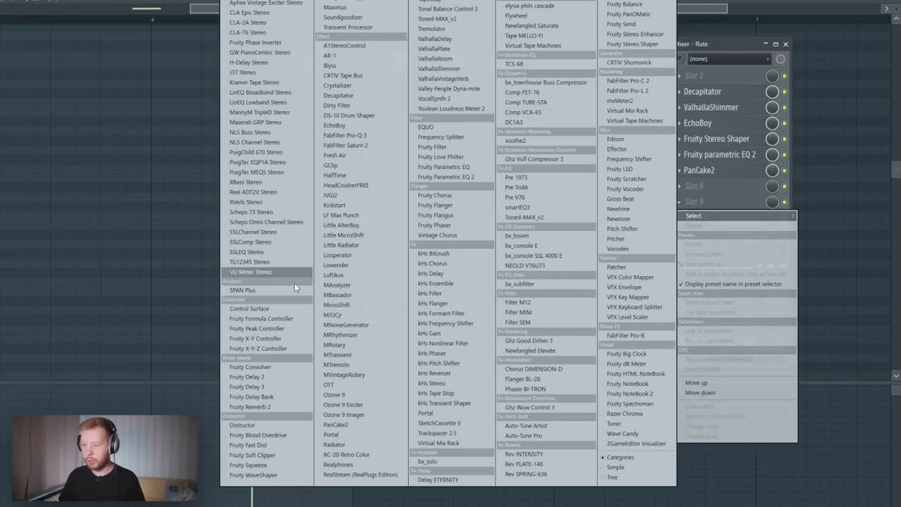
pyautogui.click(281, 426)
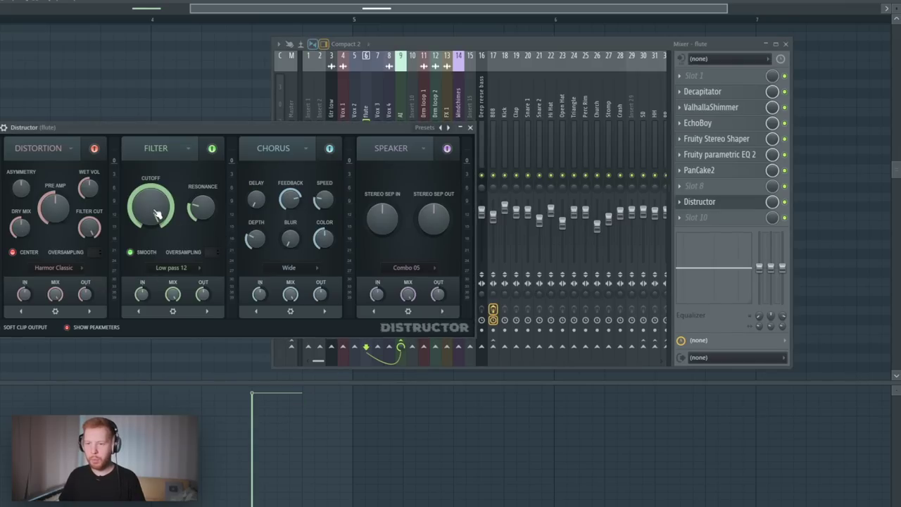
pyautogui.click(94, 148)
pyautogui.click(328, 148)
pyautogui.click(446, 147)
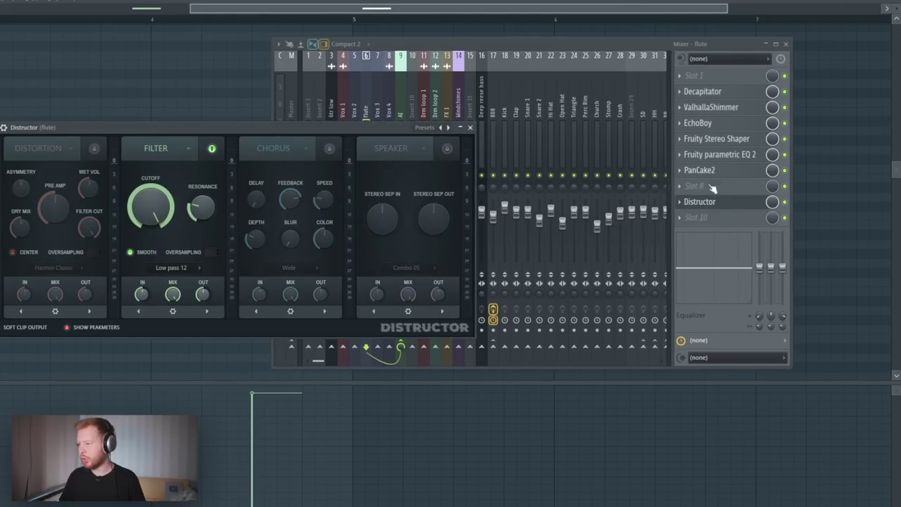
pyautogui.moveTo(732, 205); pyautogui.dragTo(736, 97)
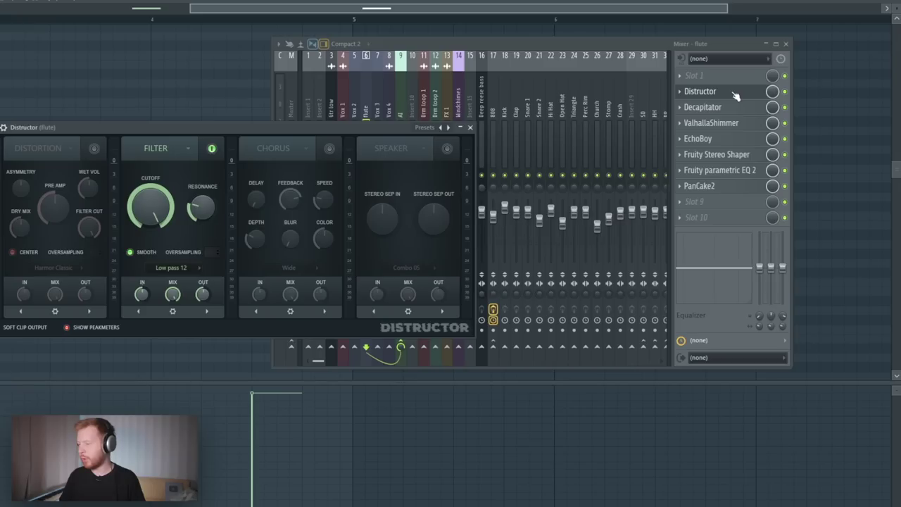
# Create an automation clip for the flute Distructor's filter cutoff and shape its curve over the intro up to bar 9.
pyautogui.rightClick(158, 213)
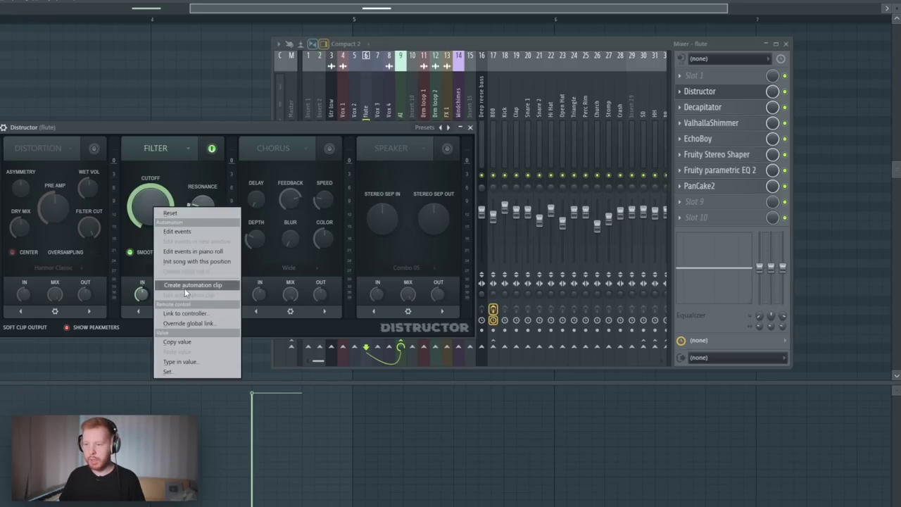
pyautogui.click(186, 285)
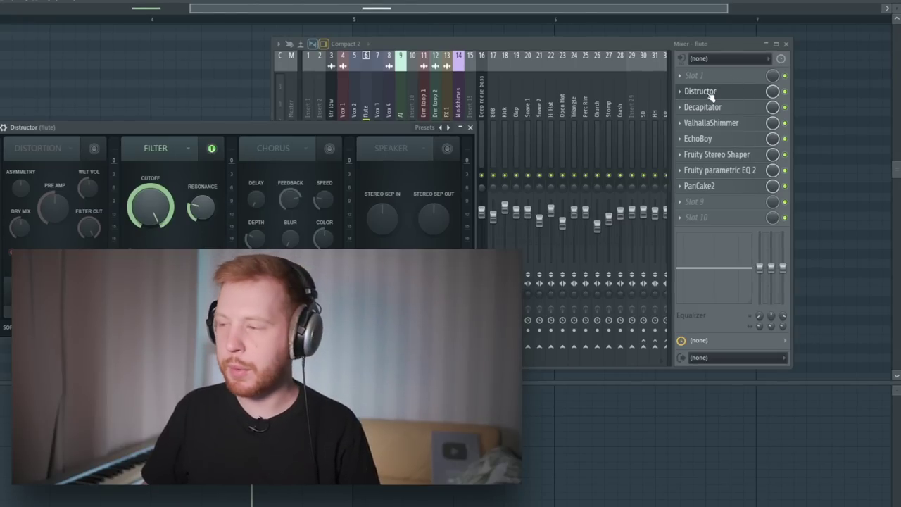
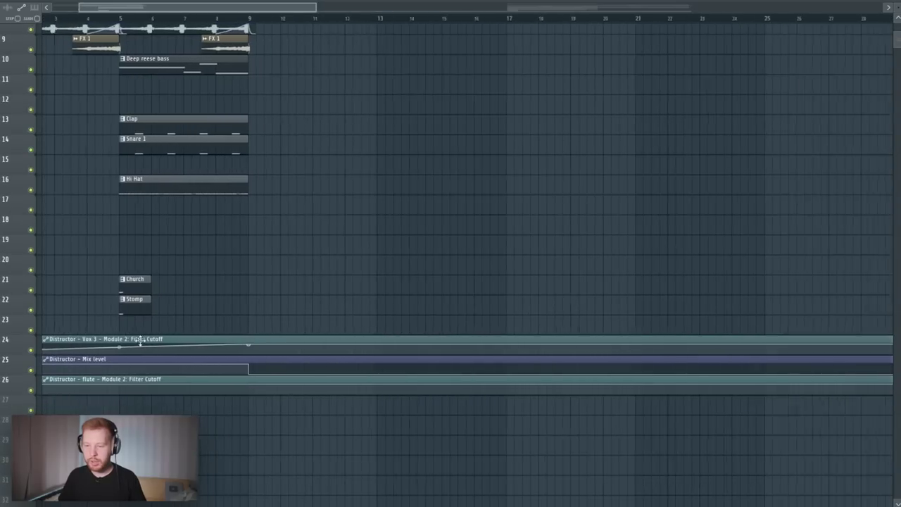
pyautogui.scroll(3, 141, 340)
pyautogui.moveTo(172, 318); pyautogui.dragTo(419, 280)
pyautogui.scroll(1, 227, 378)
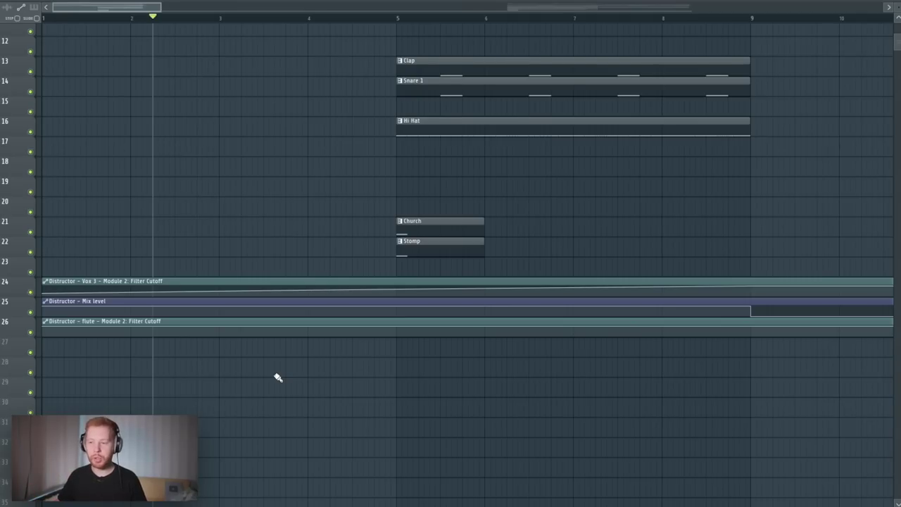
pyautogui.scroll(2, 216, 346)
pyautogui.scroll(2, 168, 345)
pyautogui.scroll(-3, 161, 342)
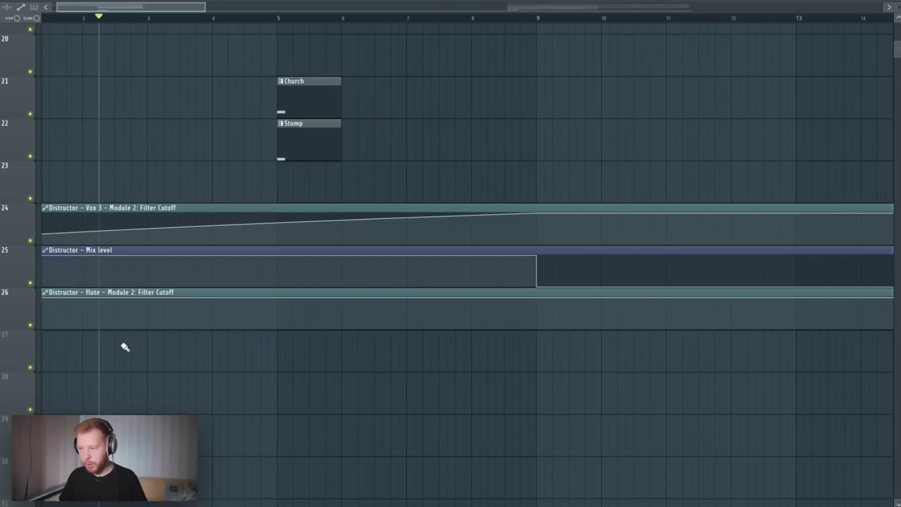
pyautogui.scroll(-1, 127, 346)
pyautogui.moveTo(114, 351); pyautogui.dragTo(240, 358)
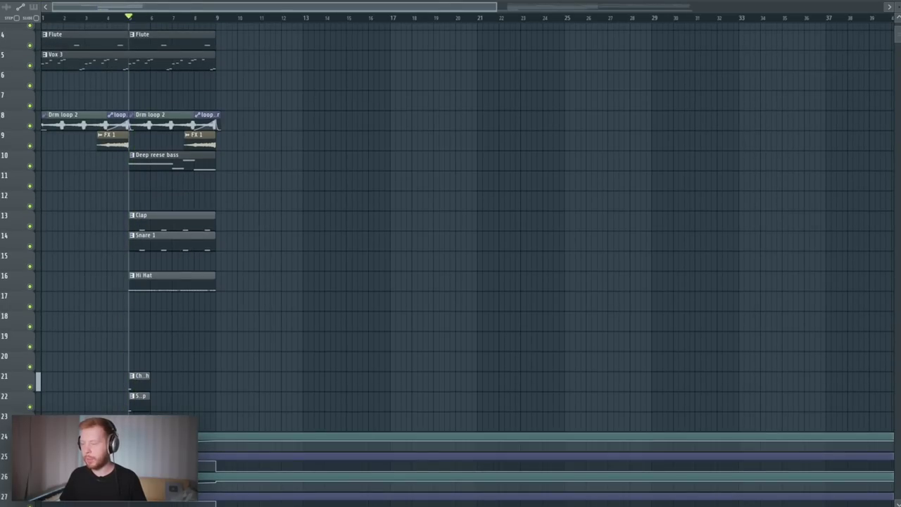
# Insert ValhallaShimmer in slot 6 of the DRM mixer bus.
pyautogui.press('F9')
pyautogui.click(424, 107)
pyautogui.click(586, 110)
pyautogui.click(540, 107)
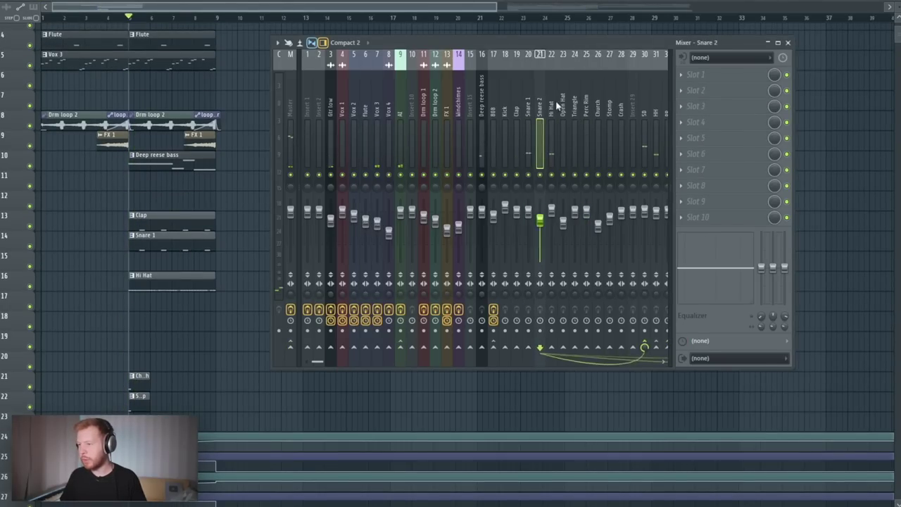
pyautogui.hscroll(2, 556, 104)
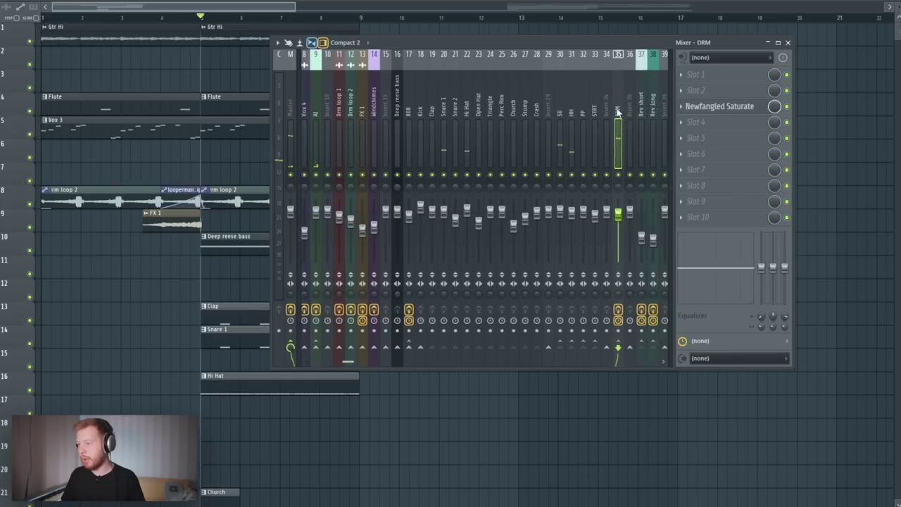
pyautogui.hscroll(3, 621, 97)
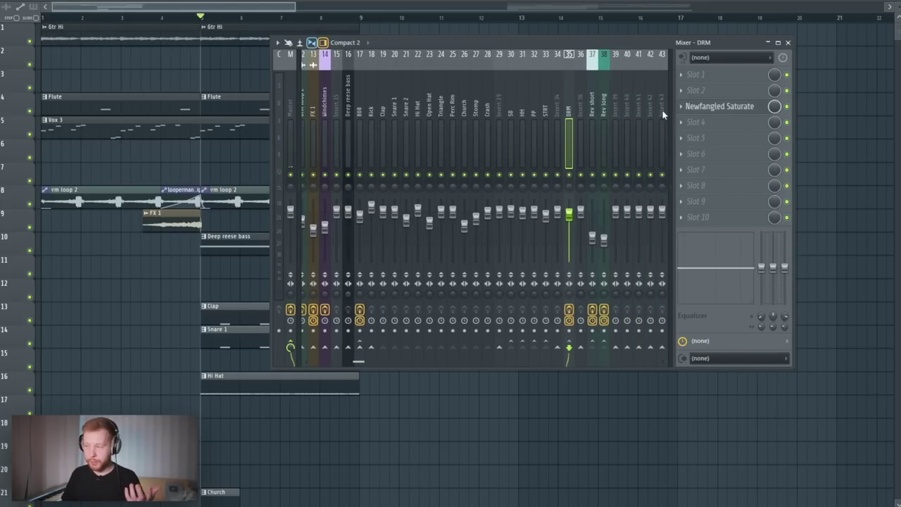
pyautogui.click(707, 152)
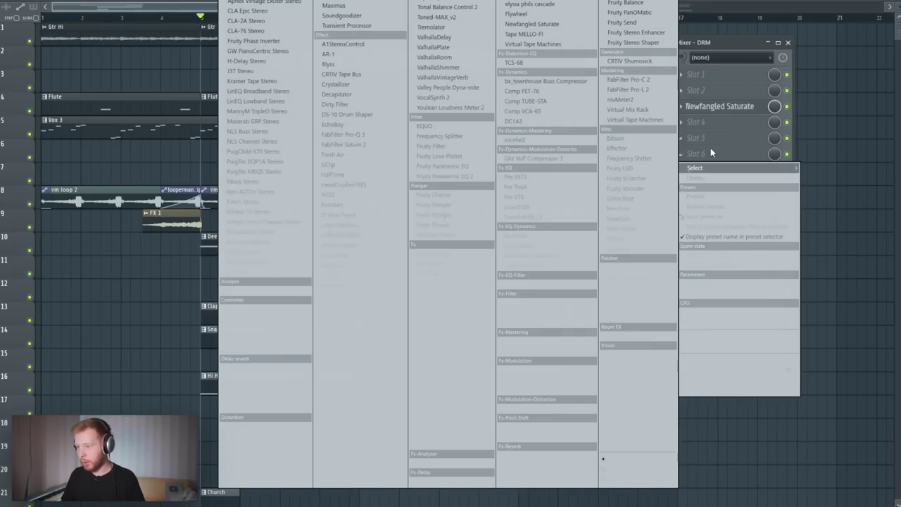
pyautogui.click(474, 70)
pyautogui.moveTo(312, 116); pyautogui.dragTo(521, 118)
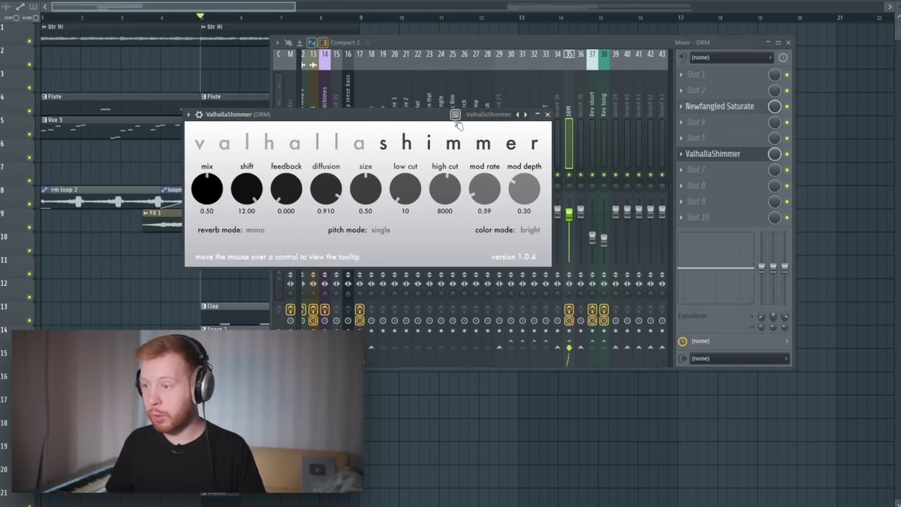
# Apply the ConcertHall preset to the DRM bus's ValhallaShimmer, set its mix to 0.08 and audition the drums.
pyautogui.click(519, 115)
pyautogui.click(535, 133)
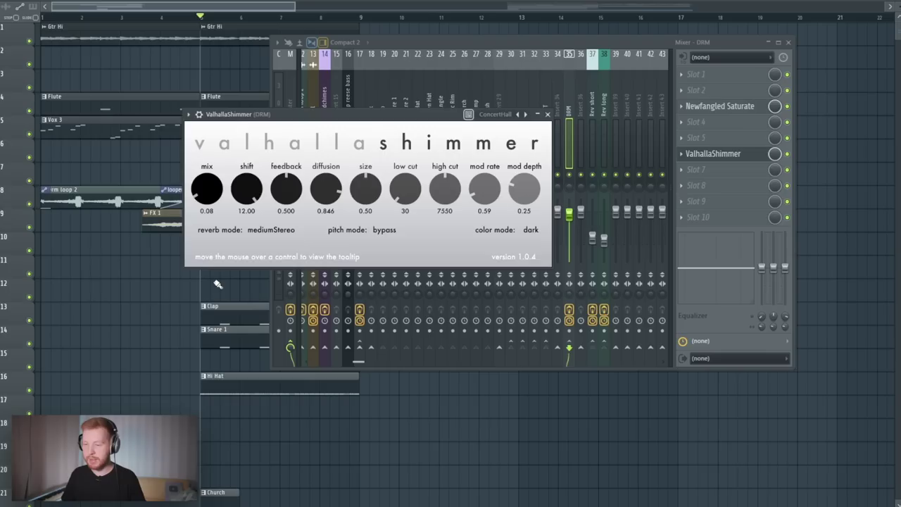
pyautogui.press('space')
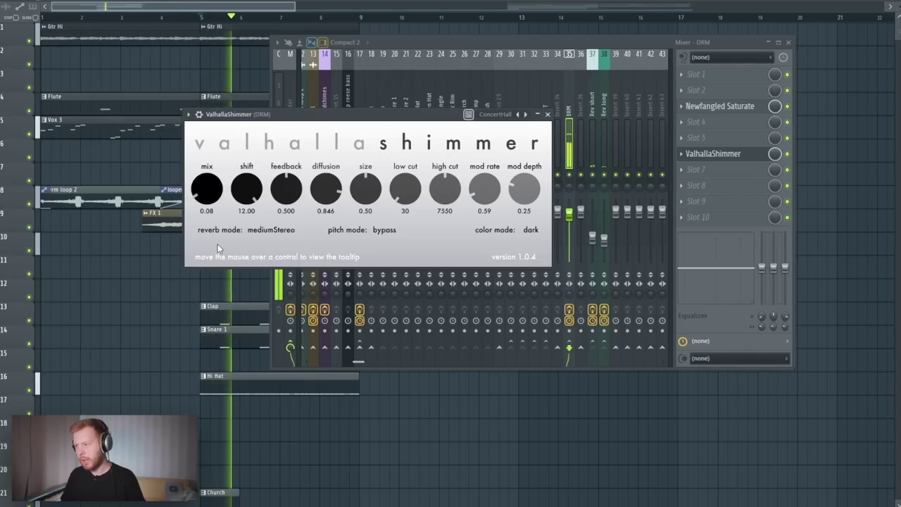
# Load Distructor on the DRM bus with only its filter module enabled, move it ahead of ValhallaShimmer and audition the drums.
pyautogui.press('space')
pyautogui.click(687, 170)
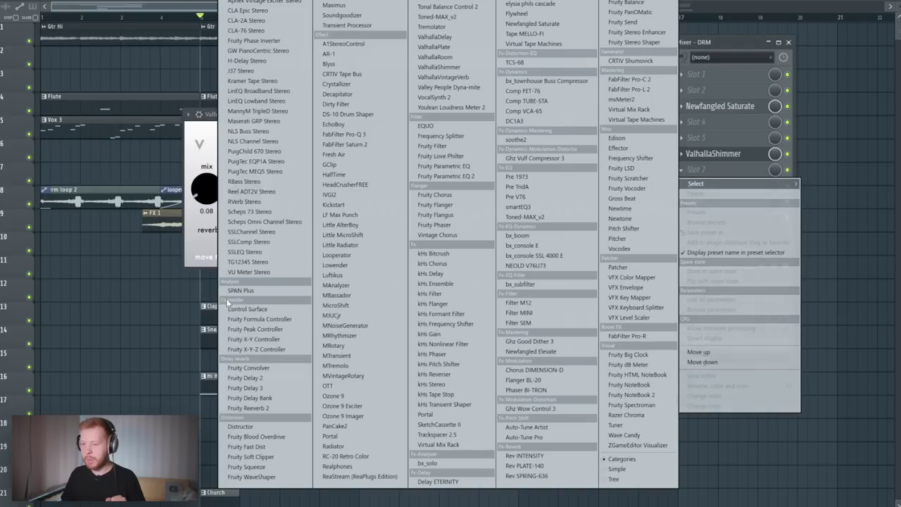
pyautogui.click(257, 427)
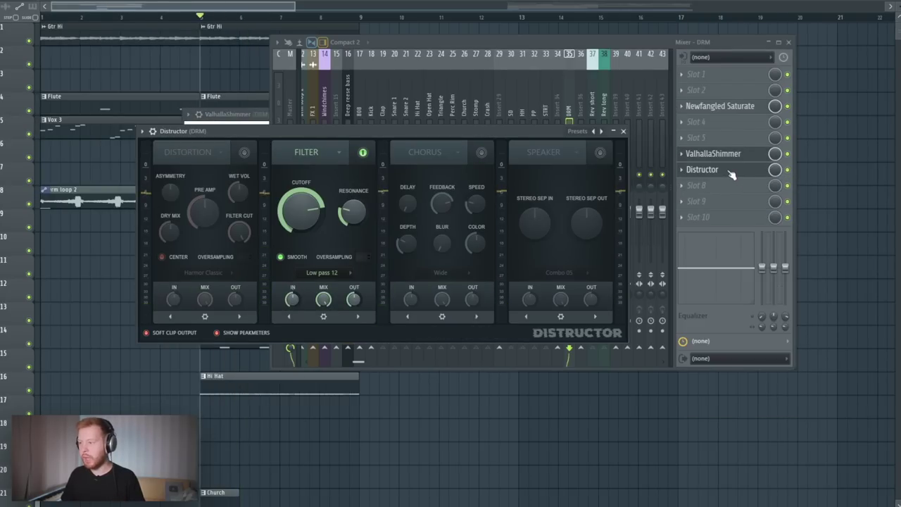
pyautogui.press('space')
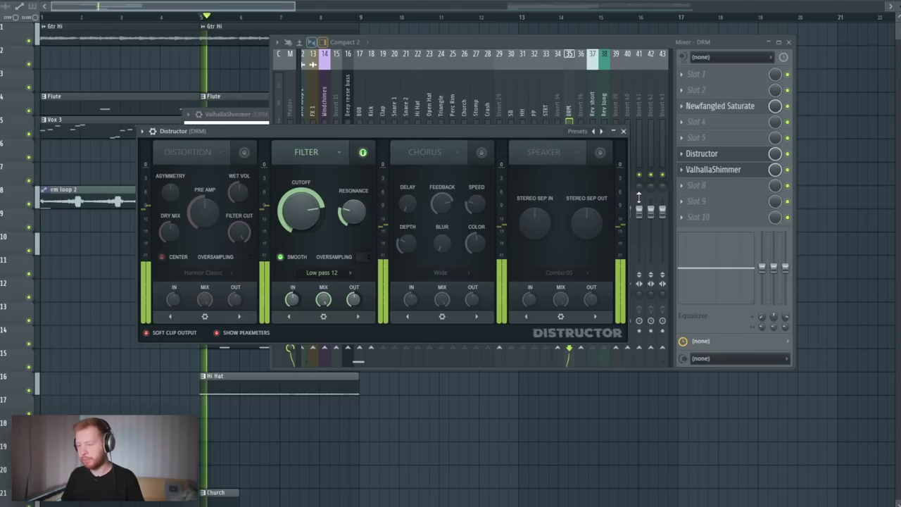
pyautogui.press('space')
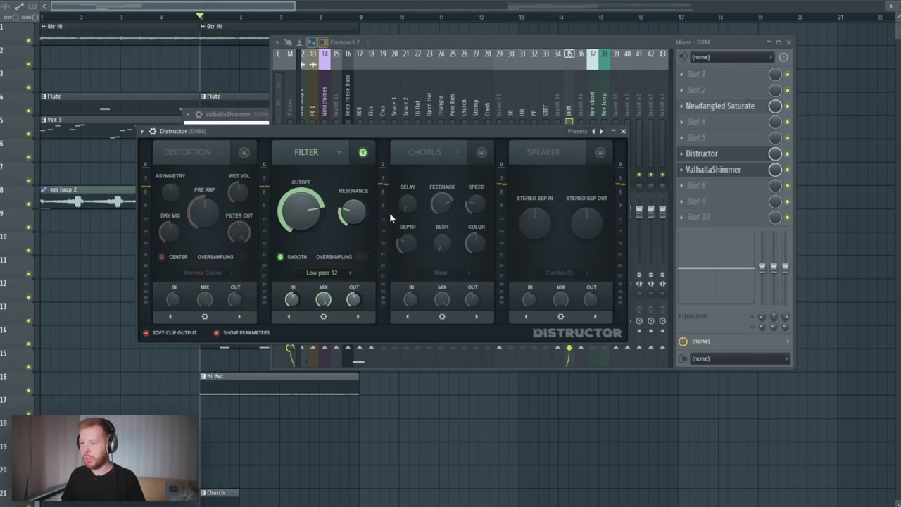
# Create an automation clip for the DRM Distructor's filter cutoff, shape a falling curve from bar 5 to bar 9 and audition it.
pyautogui.rightClick(296, 210)
pyautogui.click(336, 285)
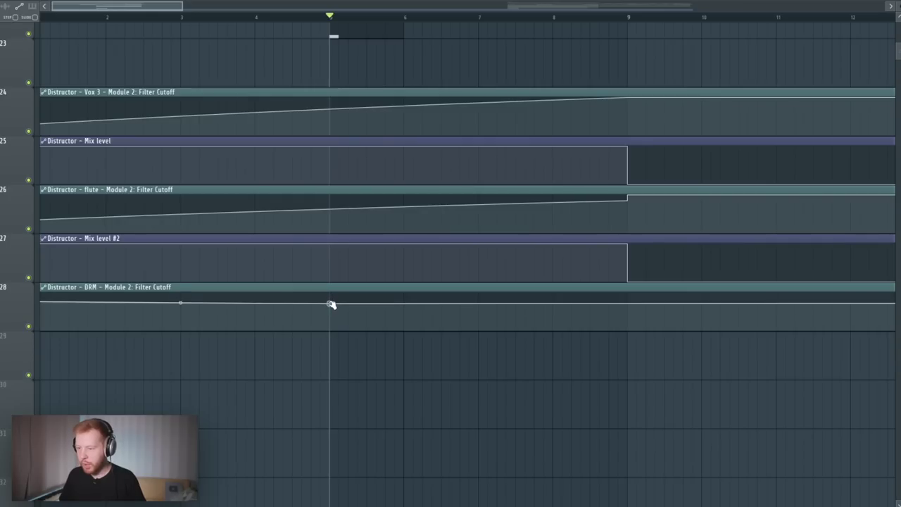
pyautogui.moveTo(330, 304); pyautogui.dragTo(331, 304)
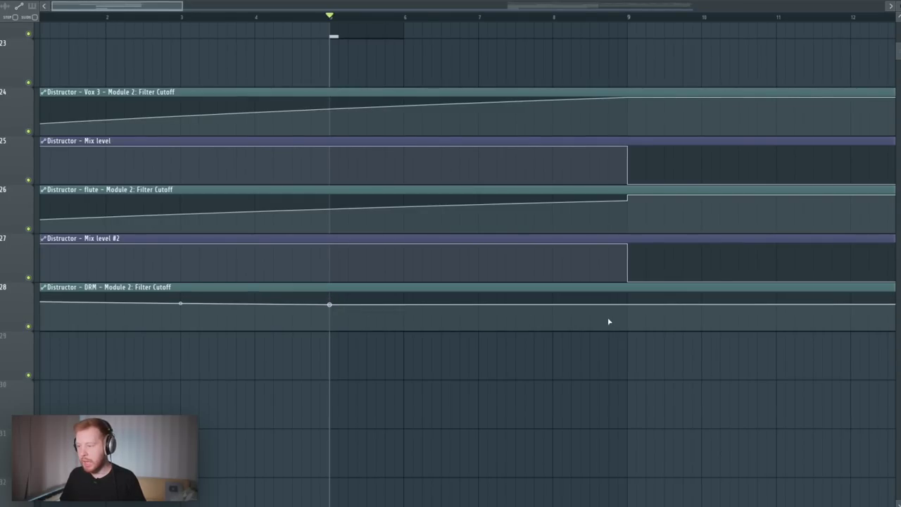
pyautogui.moveTo(630, 305); pyautogui.dragTo(629, 318)
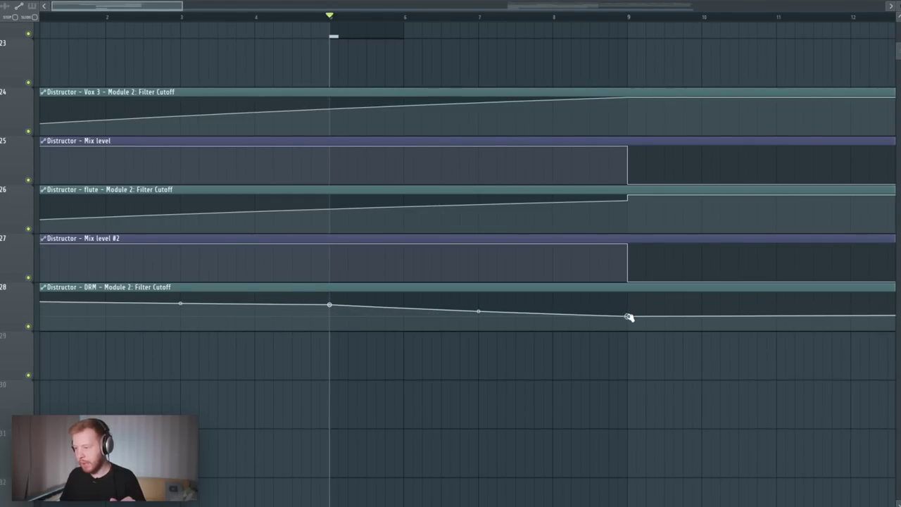
pyautogui.moveTo(330, 305); pyautogui.dragTo(331, 301)
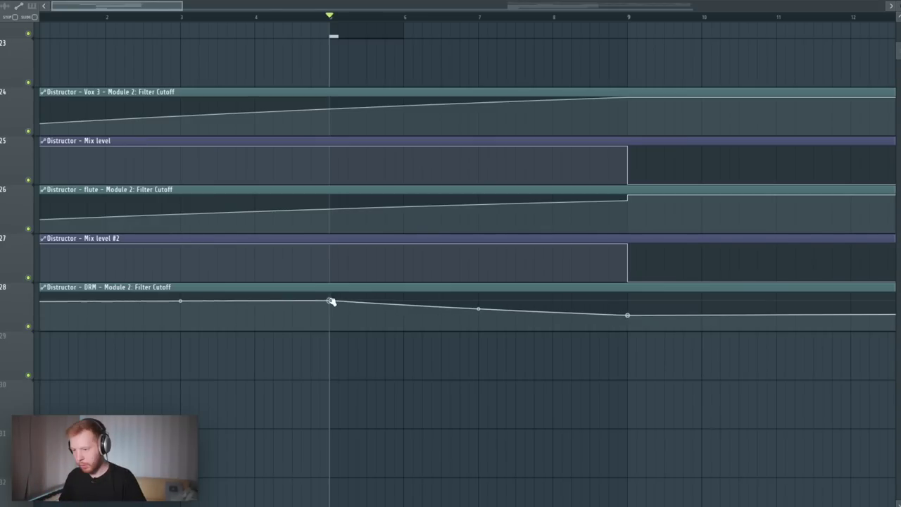
pyautogui.press('space')
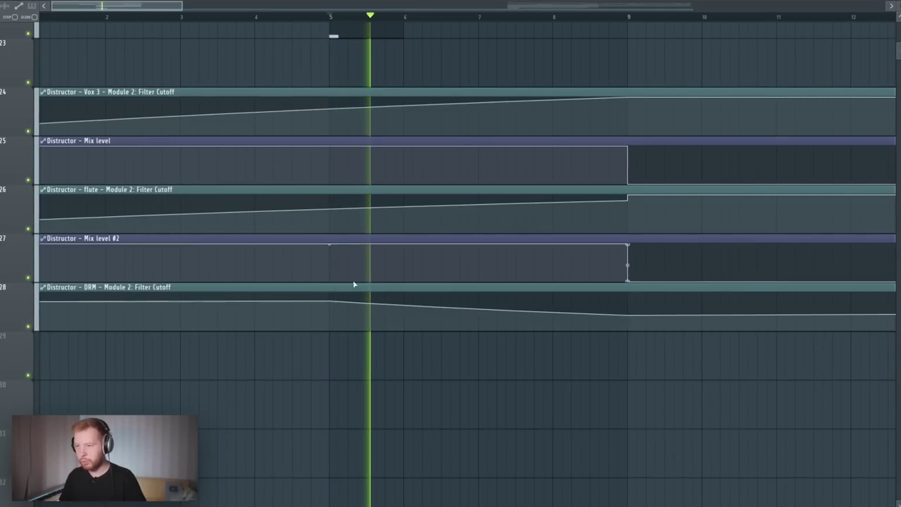
pyautogui.press('space')
# Set the DRM bus ValhallaShimmer's mix to 0.14 and make the DRM filter cutoff automation jump fully open at bar 9.
pyautogui.press('F9')
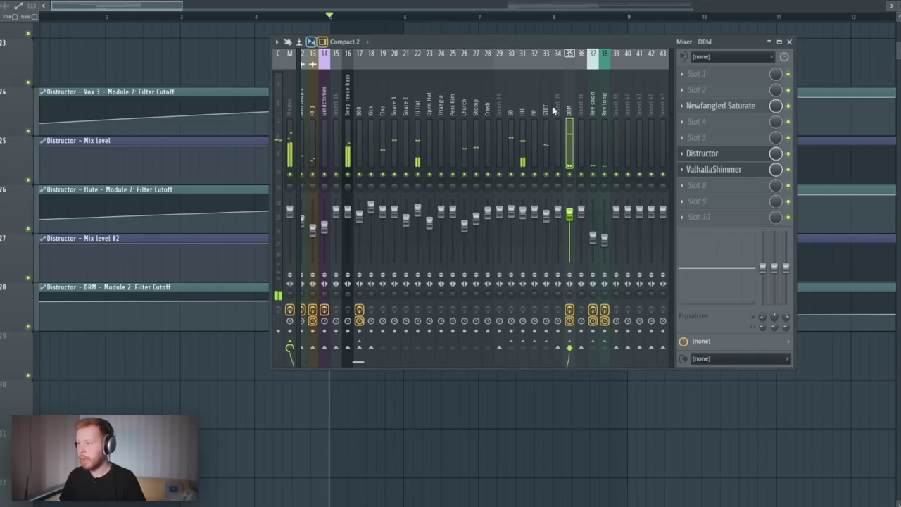
pyautogui.click(727, 173)
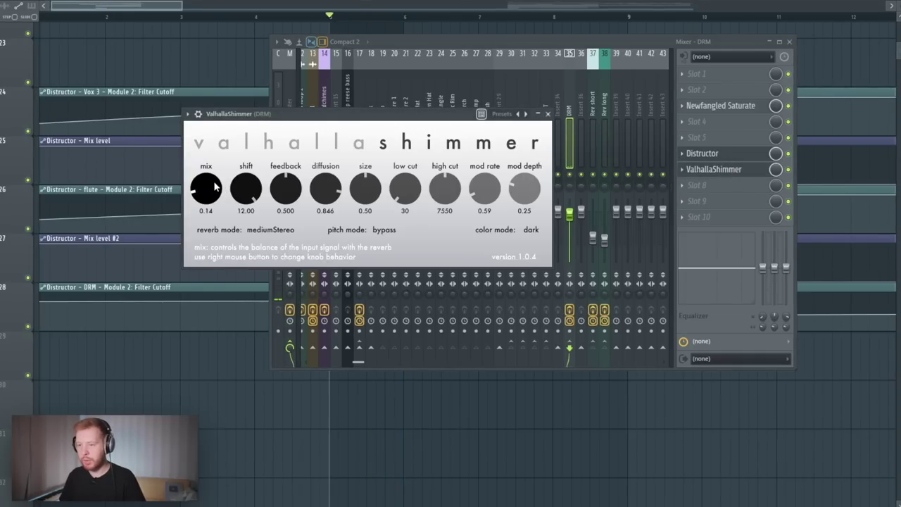
pyautogui.press('F12')
pyautogui.press('space')
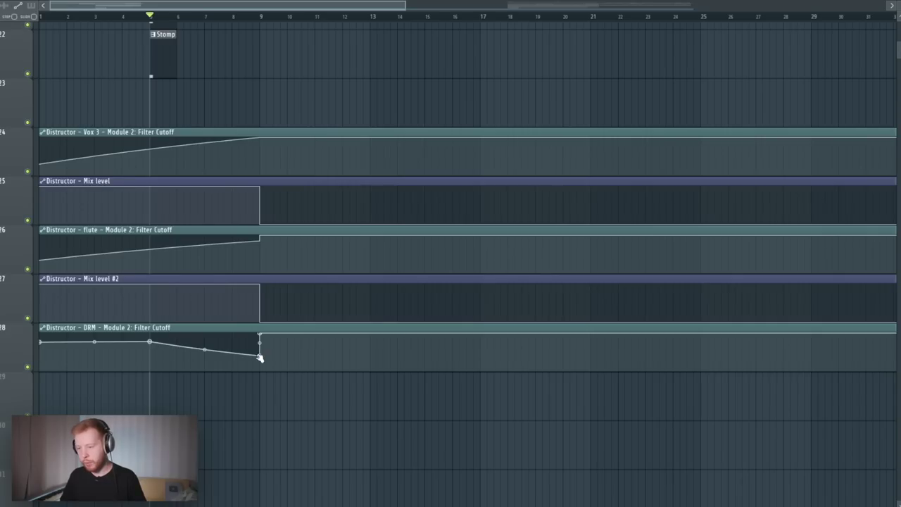
# Create an automation clip for the DRM Distructor's mix level, keeping it full until bar 9 and at zero through bar 57.
pyautogui.press('F9')
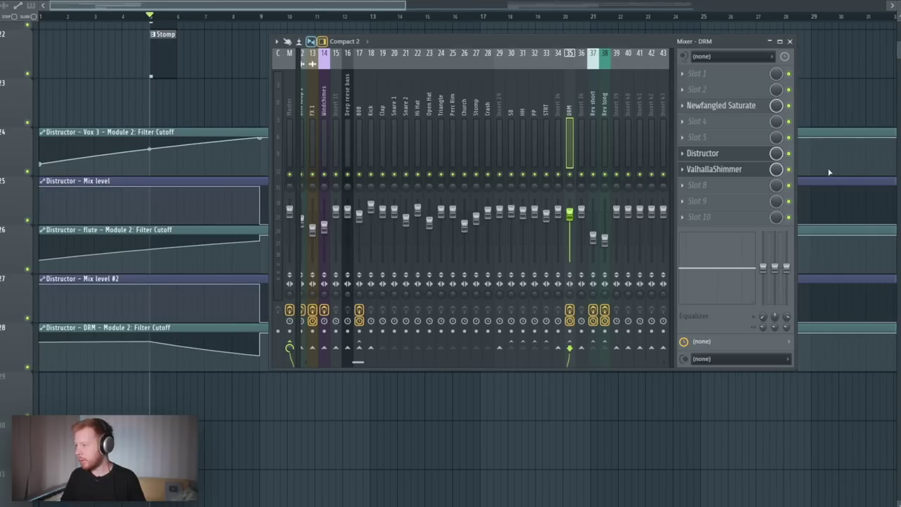
pyautogui.rightClick(775, 152)
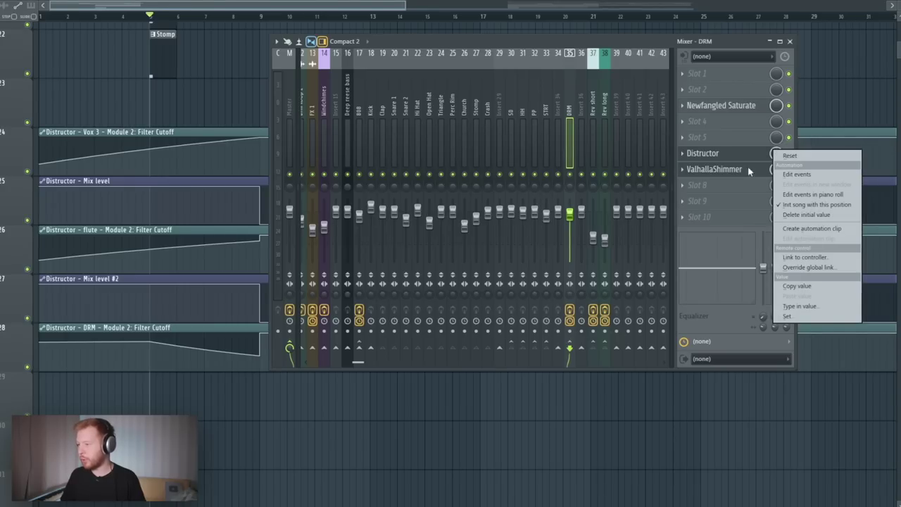
pyautogui.click(806, 230)
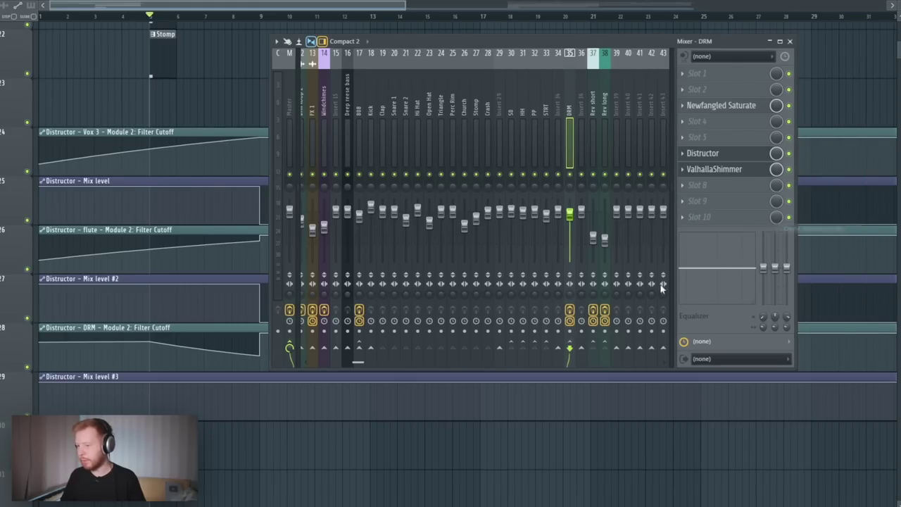
pyautogui.press('F9')
pyautogui.moveTo(257, 377); pyautogui.dragTo(253, 426)
pyautogui.scroll(-3, 357, 428)
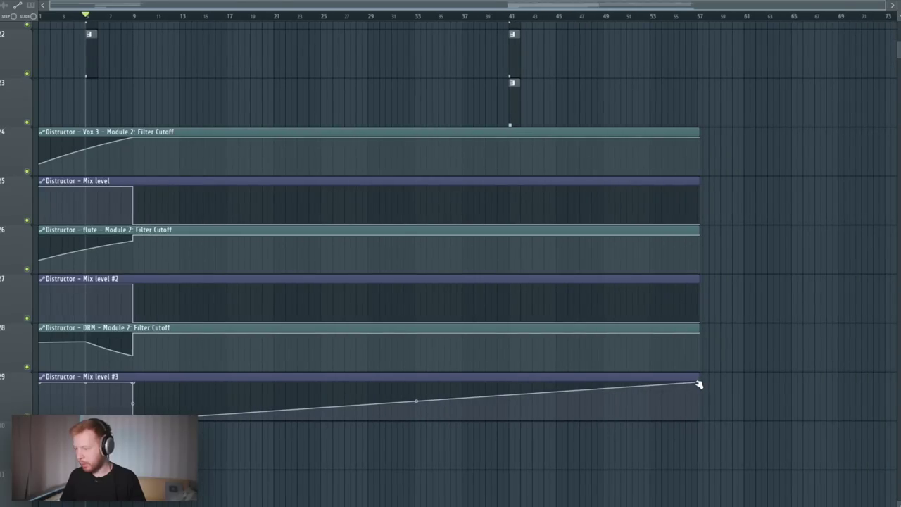
pyautogui.moveTo(698, 384); pyautogui.dragTo(700, 422)
# Link the DRM bus ValhallaShimmer's mix level to the Distructor mix level automation and audition the intro.
pyautogui.press('F9')
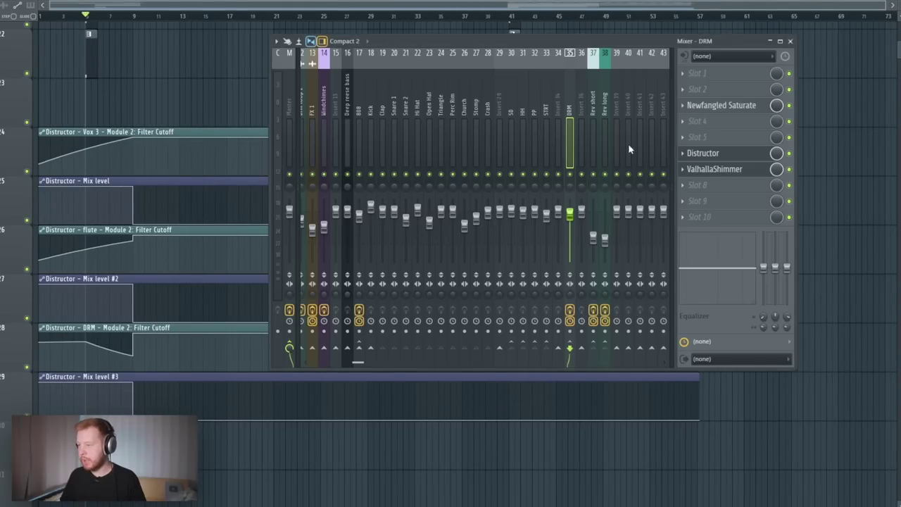
pyautogui.rightClick(777, 170)
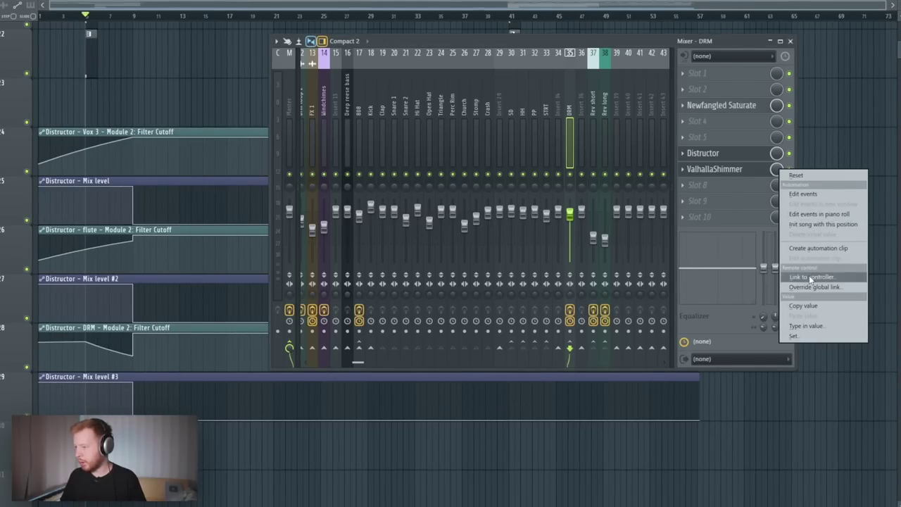
pyautogui.click(811, 277)
pyautogui.click(422, 206)
pyautogui.click(394, 299)
pyautogui.click(446, 325)
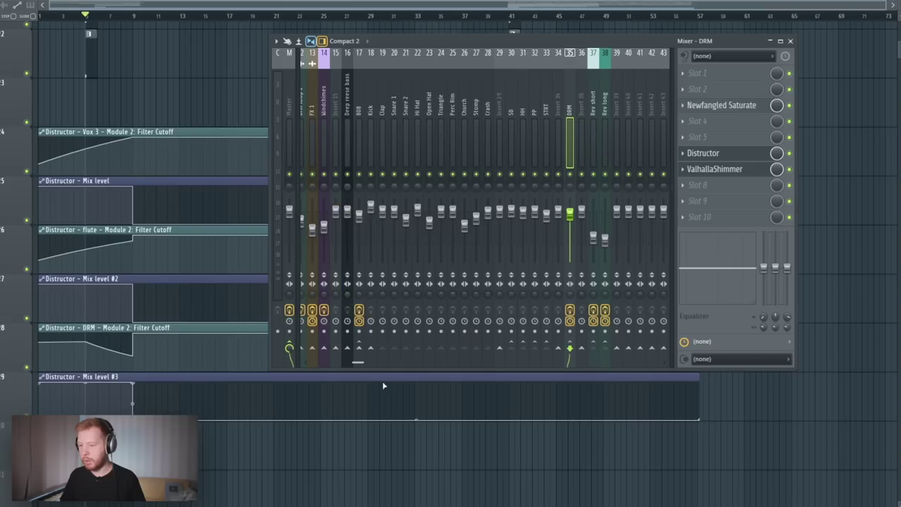
pyautogui.press('F9')
pyautogui.press('space')
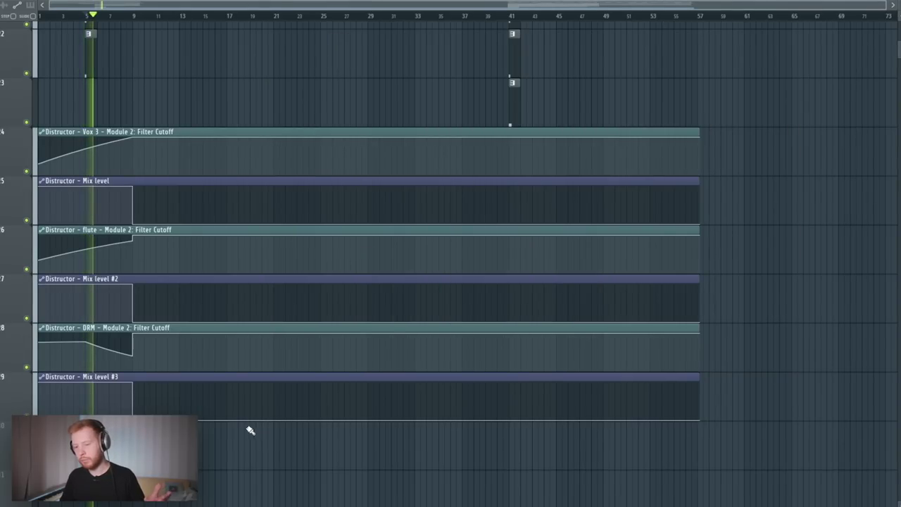
# Place a copy of the FX 1 clip on Track 10 ending at bar 9 and make it unique as FX 1 #2.
pyautogui.scroll(3, 232, 429)
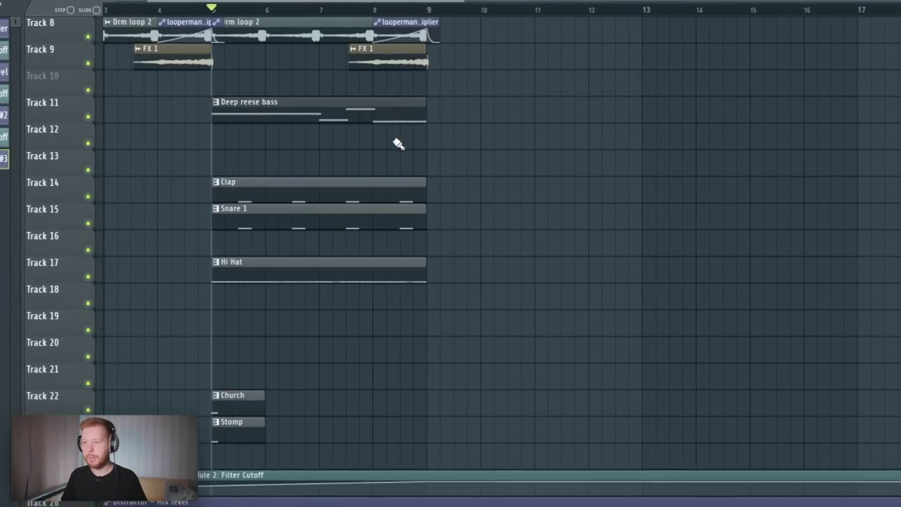
pyautogui.scroll(3, 399, 146)
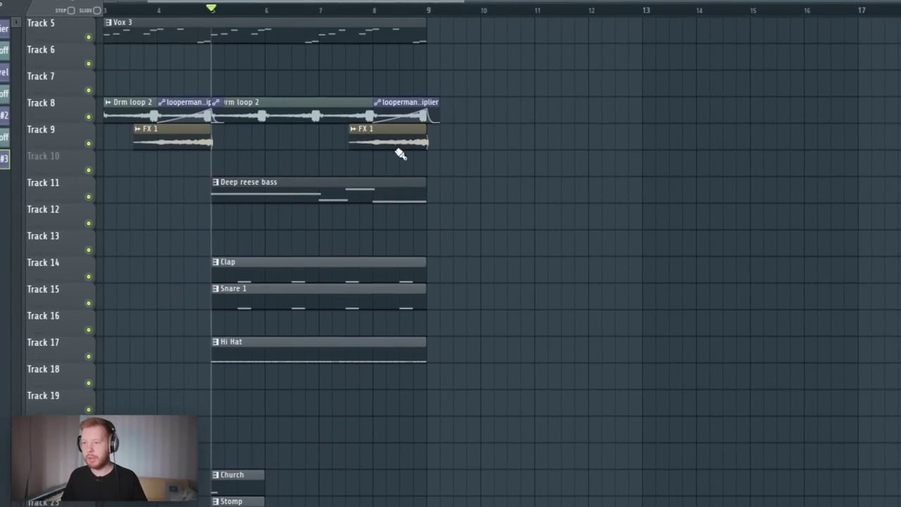
pyautogui.click(348, 156)
pyautogui.click(373, 264)
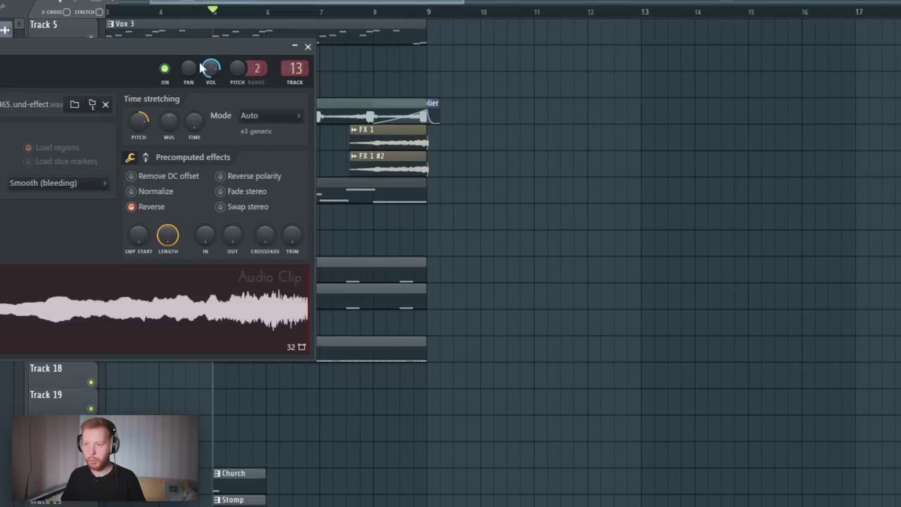
# Set FX 1 #2's time stretching mode to Stretch, raise its pitch with a range of 12 and audition it from mid-bar 7.
pyautogui.moveTo(235, 47); pyautogui.dragTo(681, 172)
pyautogui.click(704, 239)
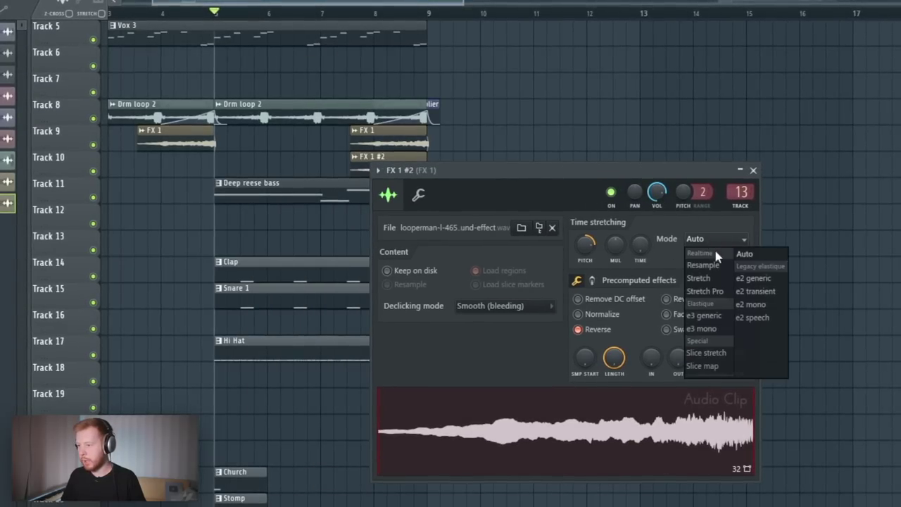
pyautogui.click(711, 279)
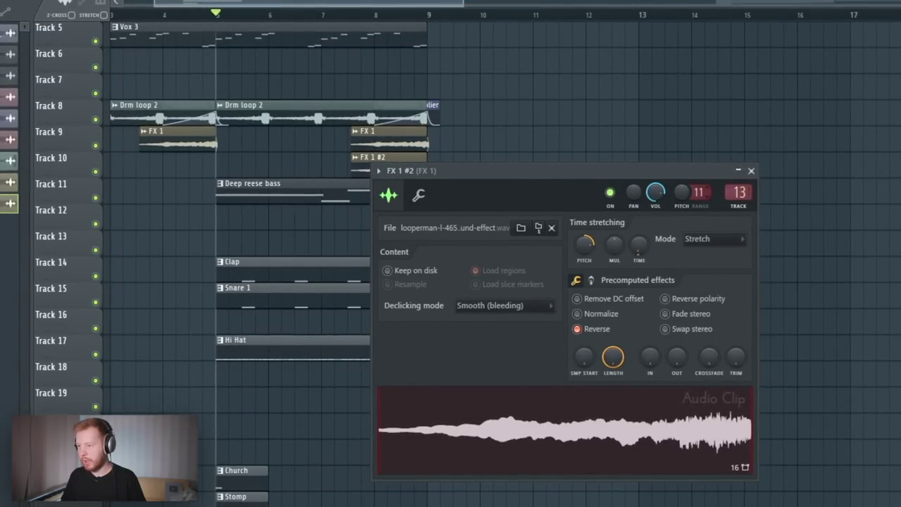
pyautogui.click(347, 15)
pyautogui.press('space')
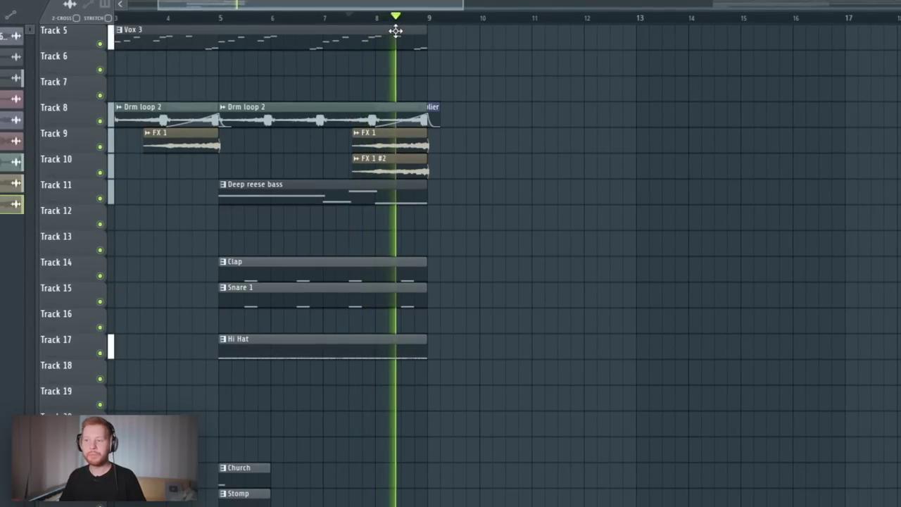
pyautogui.press('space')
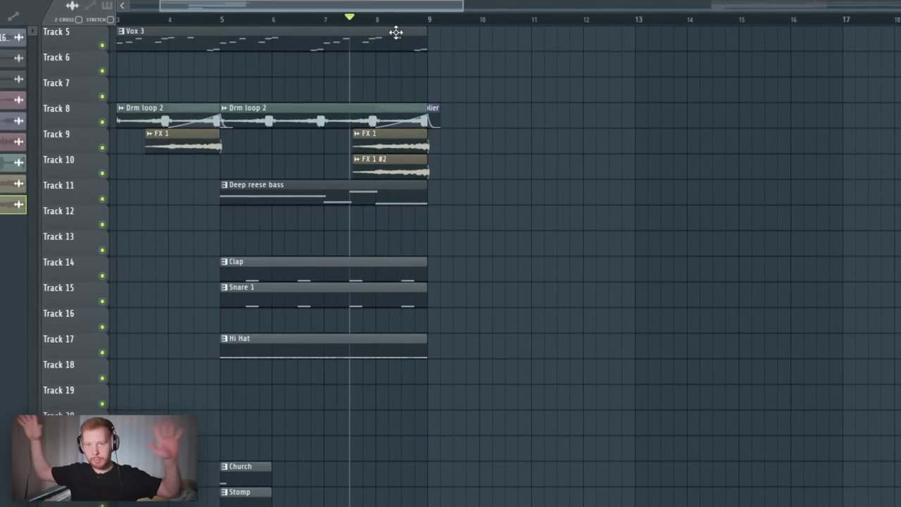
# Give FX 1 #2 its own mixer track 13 named FX HI, insert a Valhalla reverb on it and audition the transition.
pyautogui.doubleClick(411, 163)
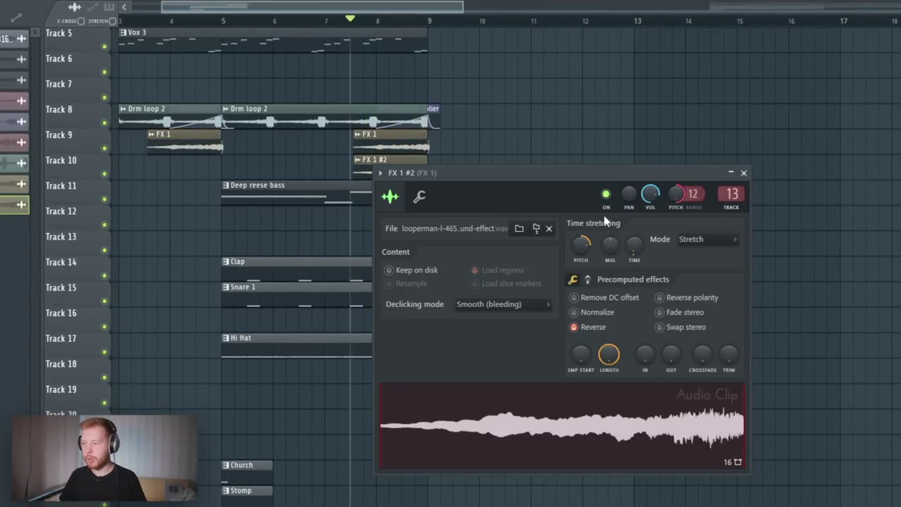
pyautogui.click(736, 208)
pyautogui.scroll(4, 492, 143)
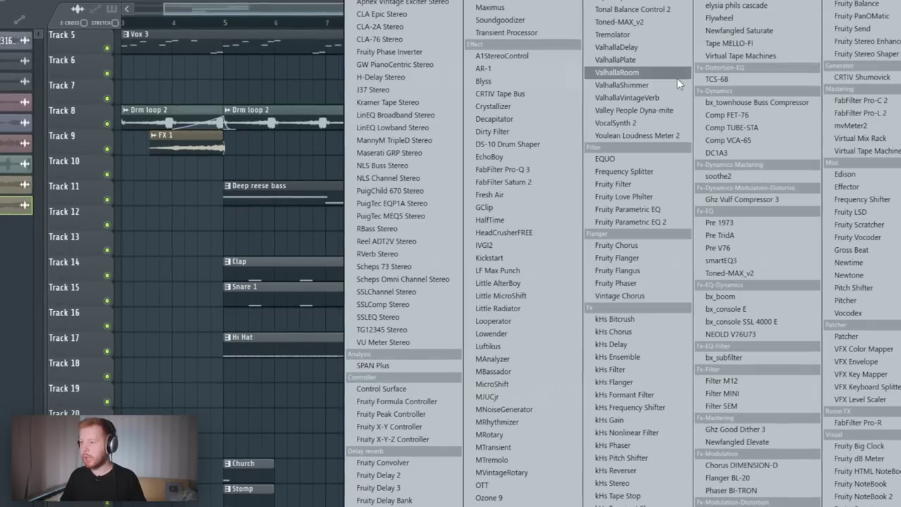
pyautogui.click(674, 85)
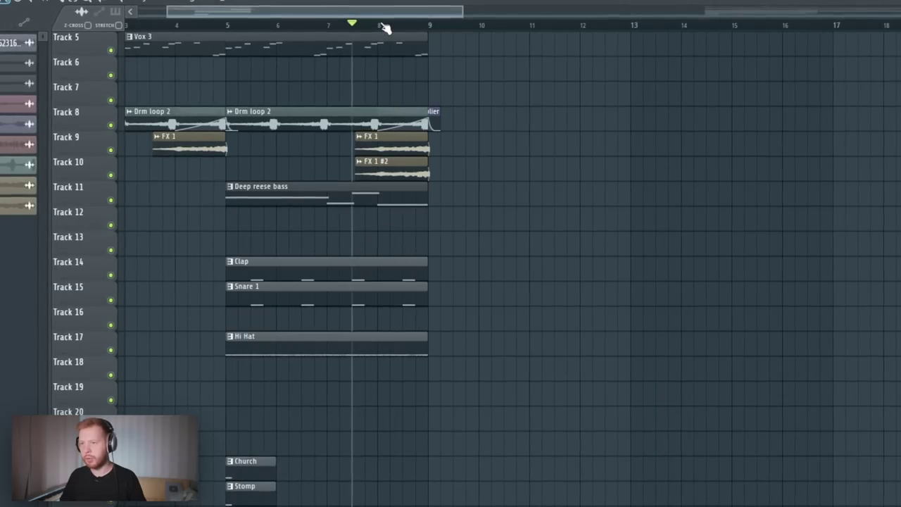
pyautogui.press('space')
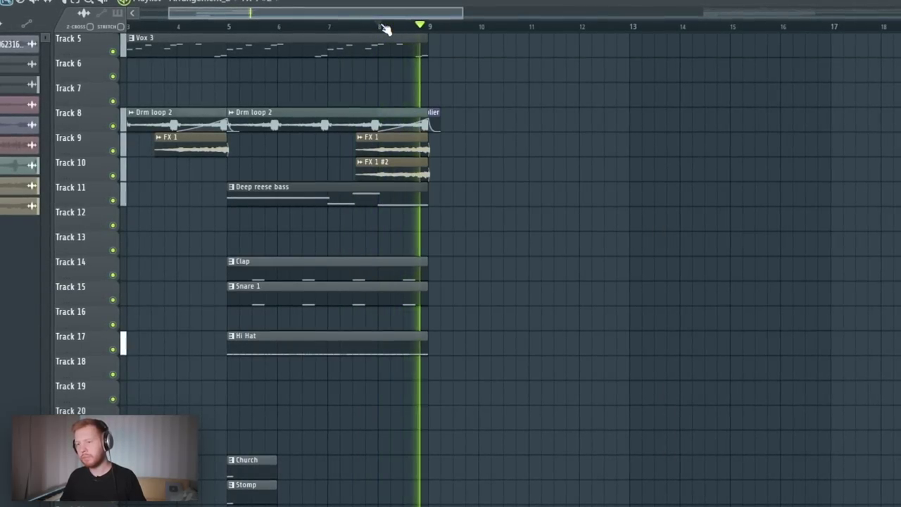
# Normalize the FX 1 #2 sample and add a fade-in to it.
pyautogui.press('F9')
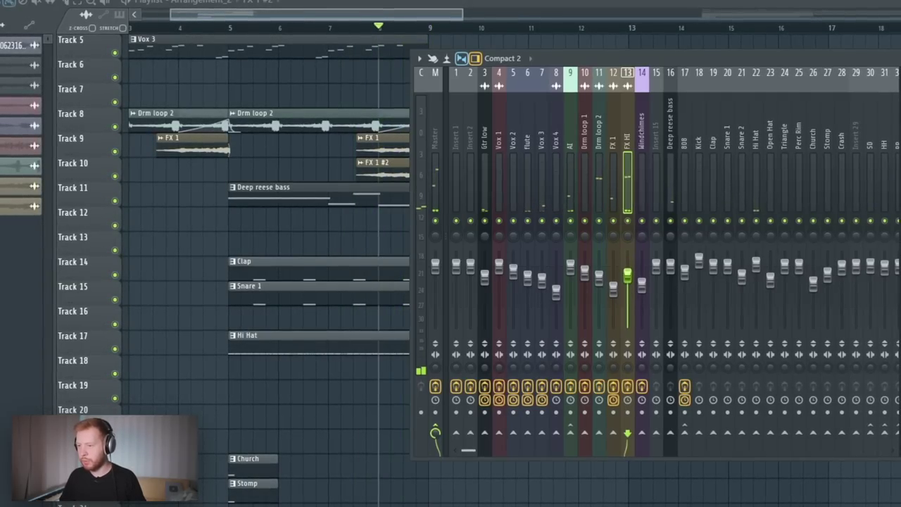
pyautogui.doubleClick(385, 169)
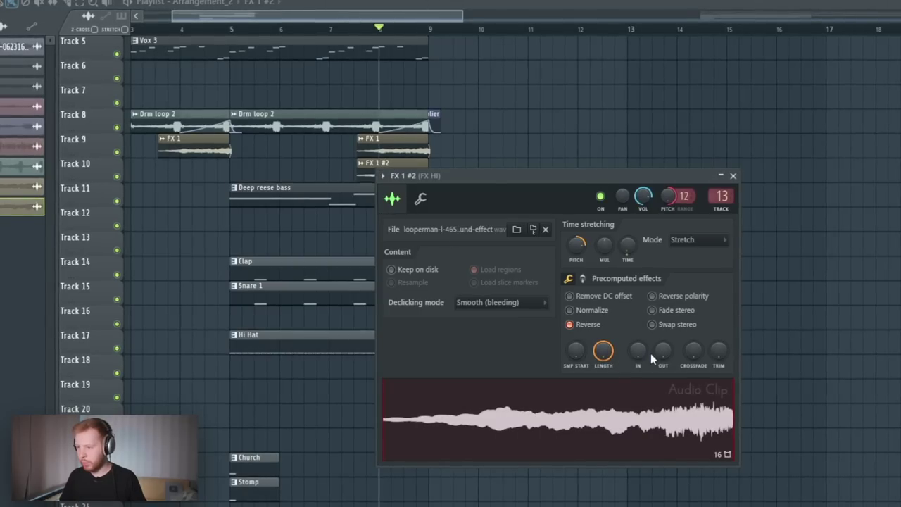
pyautogui.click(584, 309)
pyautogui.moveTo(637, 349); pyautogui.dragTo(637, 338)
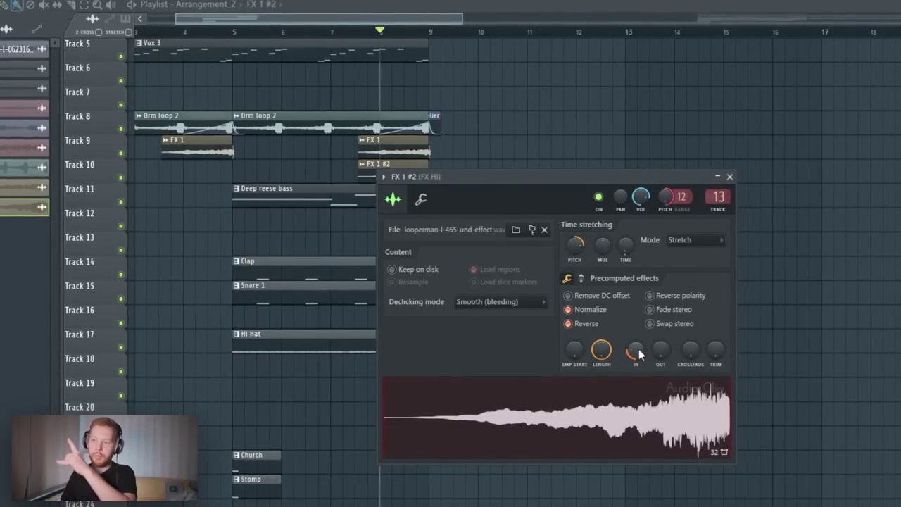
pyautogui.press('Escape')
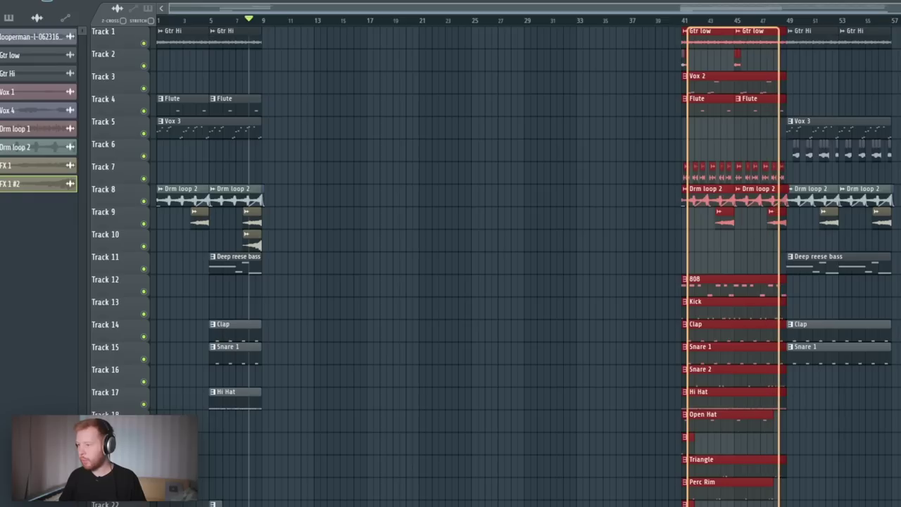
# Place copies of the full eight-bar beat section from bar 41 at bars 9 and 17.
pyautogui.moveTo(779, 505); pyautogui.dragTo(782, 506)
pyautogui.moveTo(753, 39); pyautogui.dragTo(334, 35)
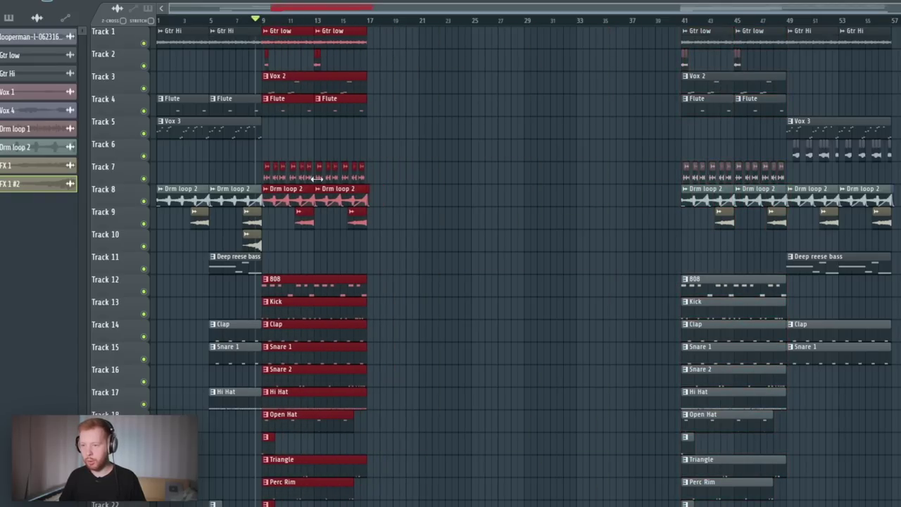
pyautogui.click(511, 187)
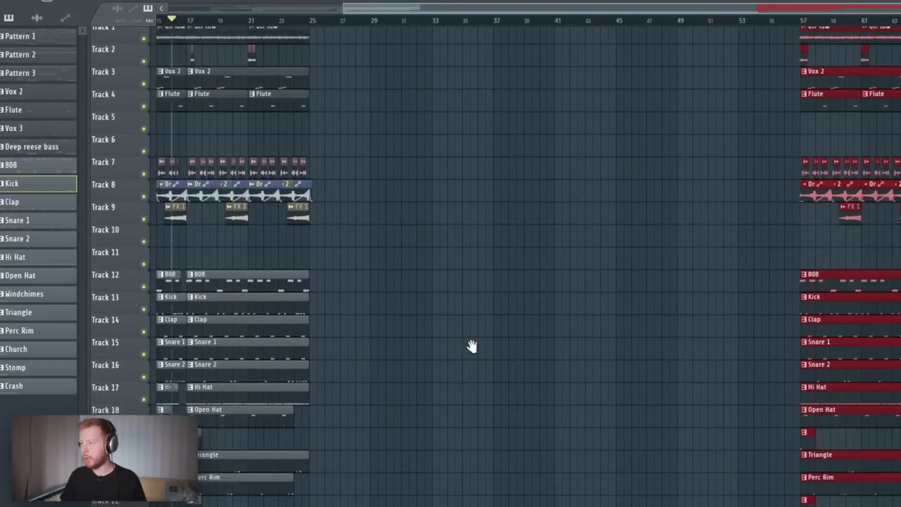
pyautogui.moveTo(472, 346); pyautogui.dragTo(441, 351)
# Add the MZ Stomp [40] sample to the playlist as an audio clip on Track 22 and reverse it.
pyautogui.moveTo(375, 243); pyautogui.dragTo(652, 209)
pyautogui.keyDown('ctrl'); pyautogui.click(577, 437); pyautogui.keyUp('ctrl')
pyautogui.moveTo(577, 437); pyautogui.dragTo(669, 238)
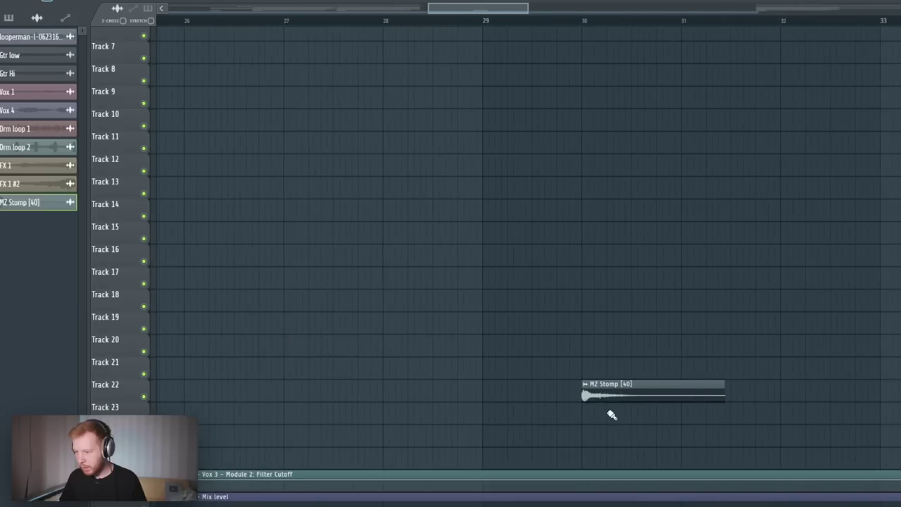
pyautogui.moveTo(612, 415); pyautogui.dragTo(400, 314)
pyautogui.doubleClick(416, 314)
pyautogui.click(212, 204)
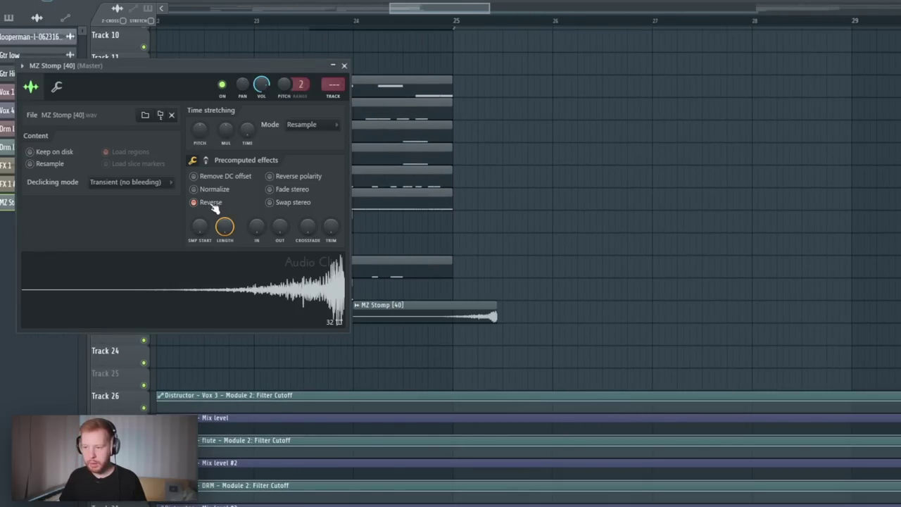
pyautogui.press('Escape')
# Move the reversed MZ Stomp clip to Track 23 so that it ends exactly at bar 25.
pyautogui.moveTo(477, 316); pyautogui.dragTo(436, 342)
pyautogui.scroll(3, 442, 341)
pyautogui.scroll(4, 459, 339)
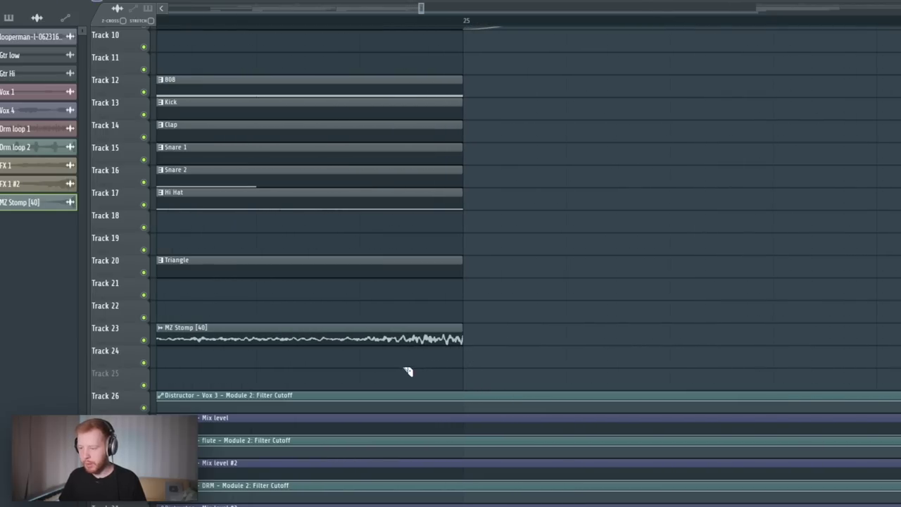
pyautogui.moveTo(352, 365); pyautogui.dragTo(599, 340)
pyautogui.scroll(-5, 599, 340)
# Audition the section from bar 25 and trim the start of its Vox 3 clip to just after bar 26.
pyautogui.click(425, 21)
pyautogui.press('space')
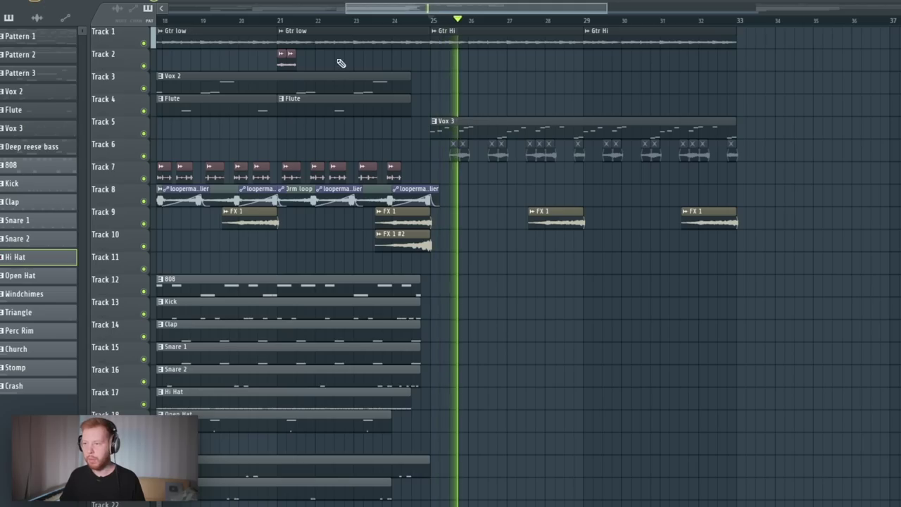
pyautogui.press('space')
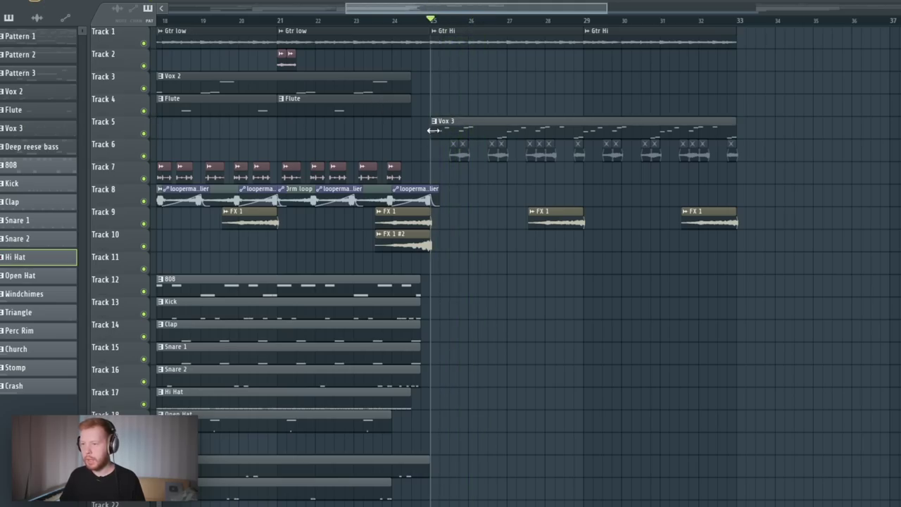
pyautogui.press('space')
pyautogui.moveTo(471, 131); pyautogui.dragTo(481, 136)
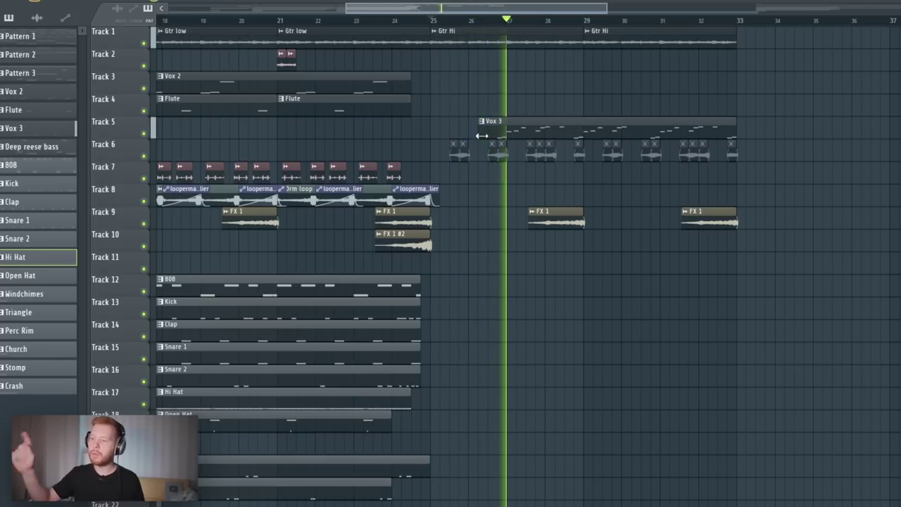
pyautogui.press('space')
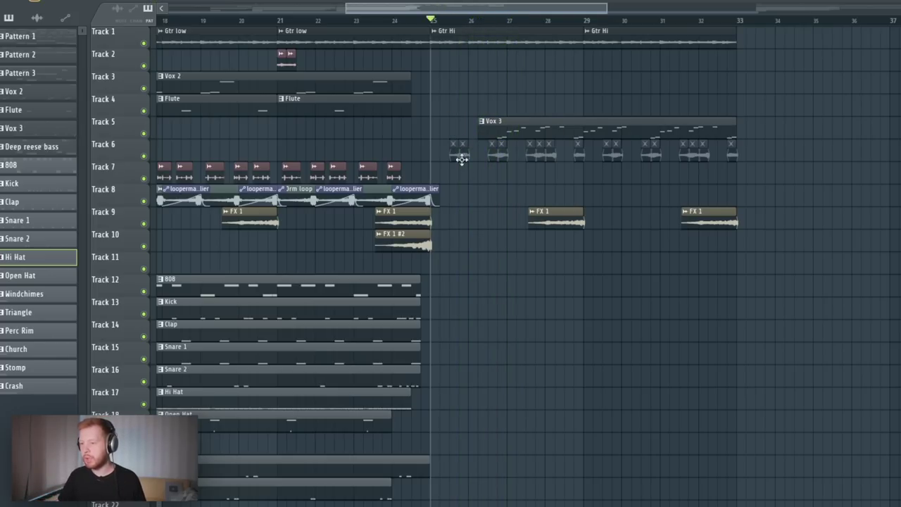
# Trim the starts of the Triangle and Perc Rim clips at bar 25 to mid-bar 26, matching the other drums.
pyautogui.scroll(-5, 462, 258)
pyautogui.scroll(-2, 350, 274)
pyautogui.hscroll(-3, 450, 272)
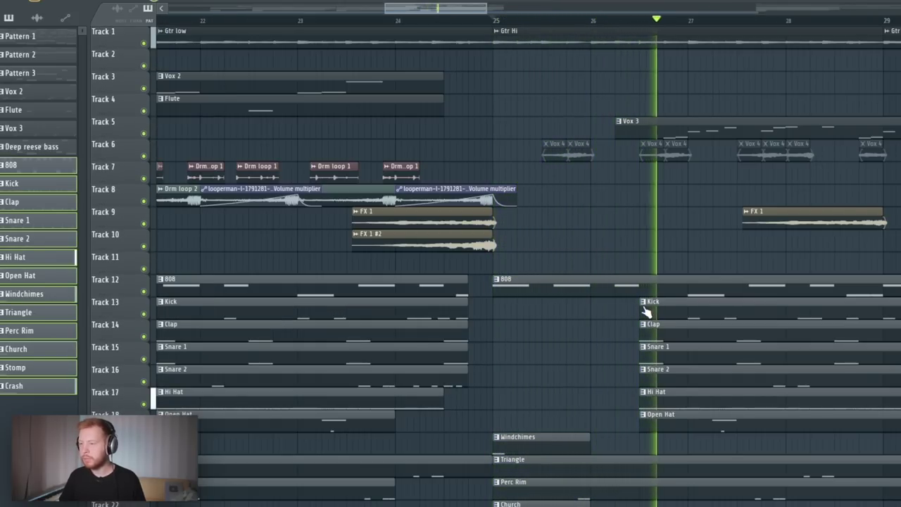
pyautogui.scroll(-2, 582, 357)
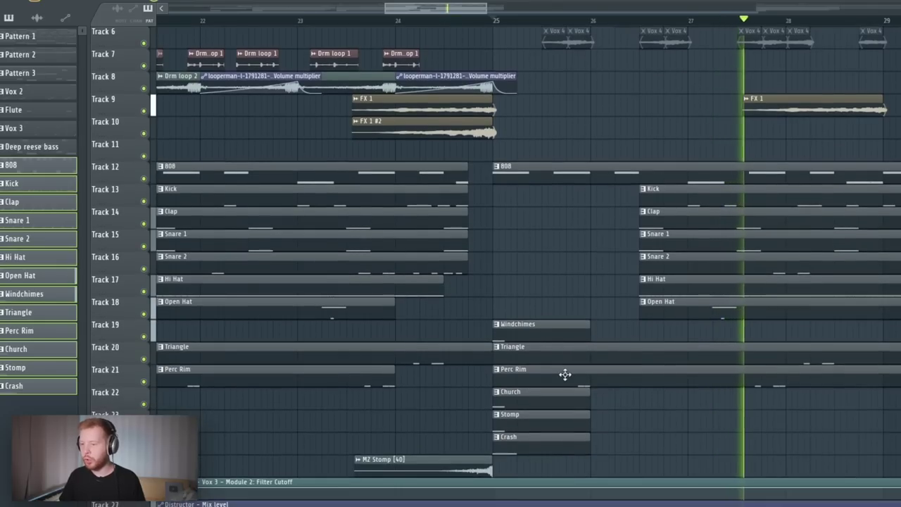
pyautogui.press('space')
pyautogui.scroll(-3, 538, 351)
pyautogui.moveTo(537, 349); pyautogui.dragTo(536, 375)
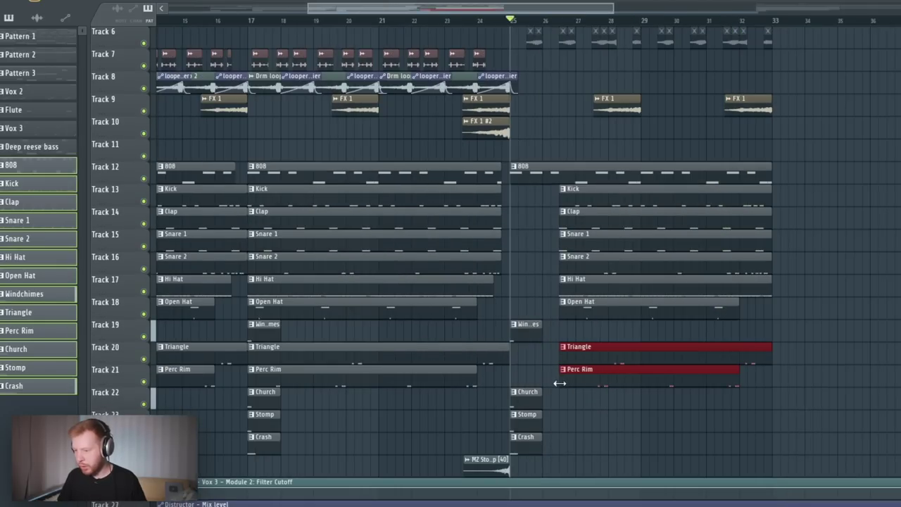
# Delete the Windchimes clip at bar 25 and move the Church, Stomp and Crash clips to bar 27, auditioning the change.
pyautogui.rightClick(536, 327)
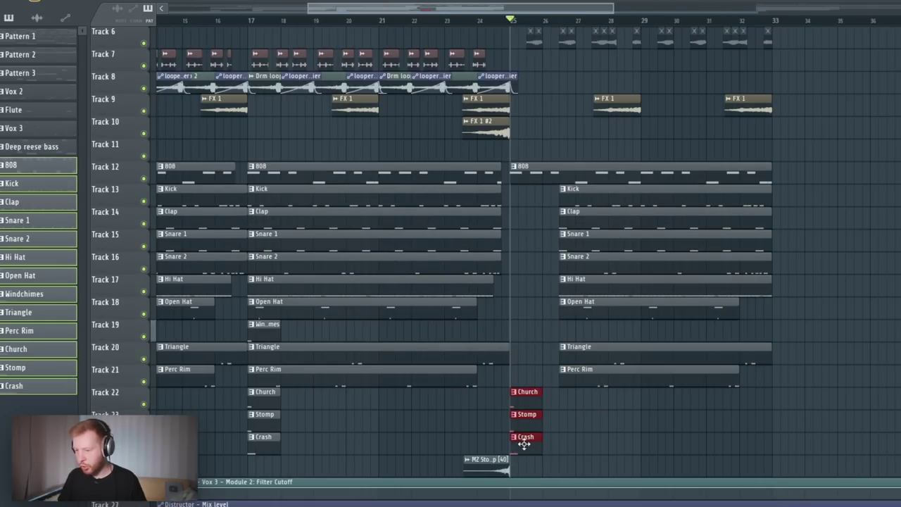
pyautogui.moveTo(524, 444); pyautogui.dragTo(563, 448)
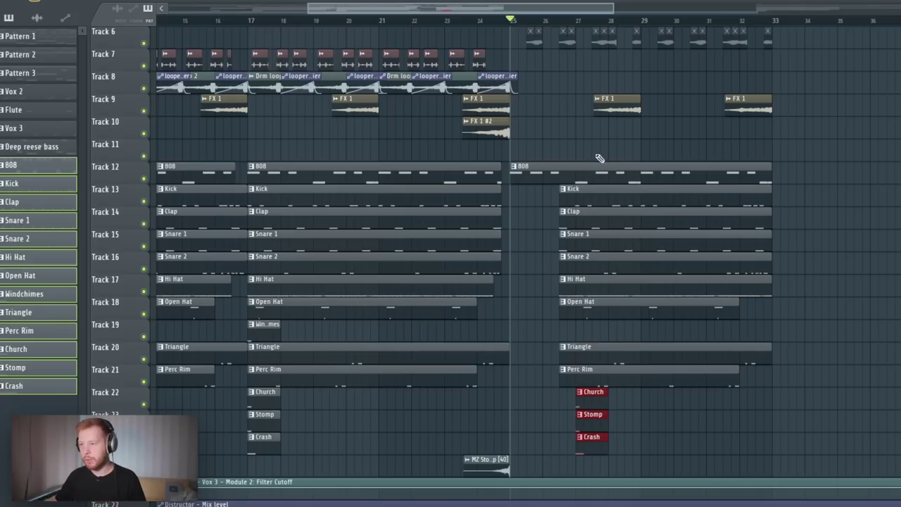
pyautogui.scroll(5, 563, 99)
pyautogui.press('space')
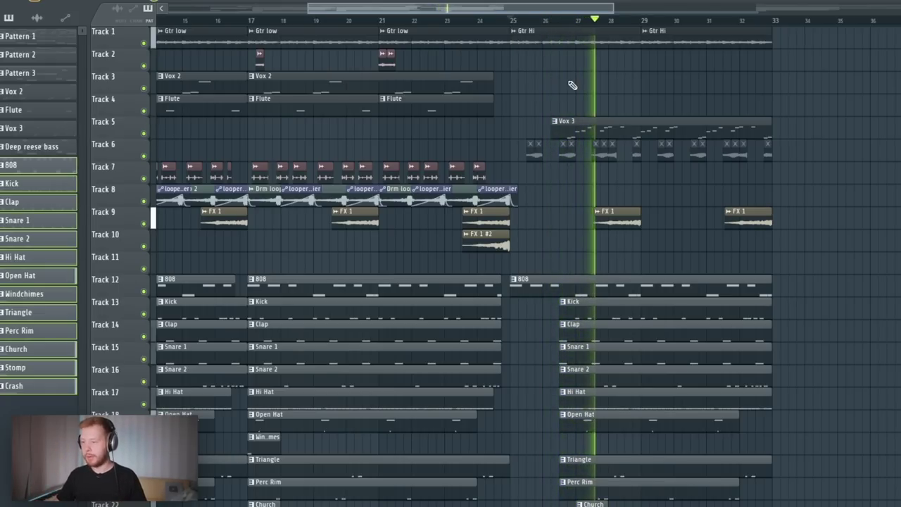
pyautogui.press('space')
# Place copies of the Gtr low, Track 2 vocal, Drm loop 2 and Flute clips in the section starting at bar 33.
pyautogui.scroll(-4, 774, 253)
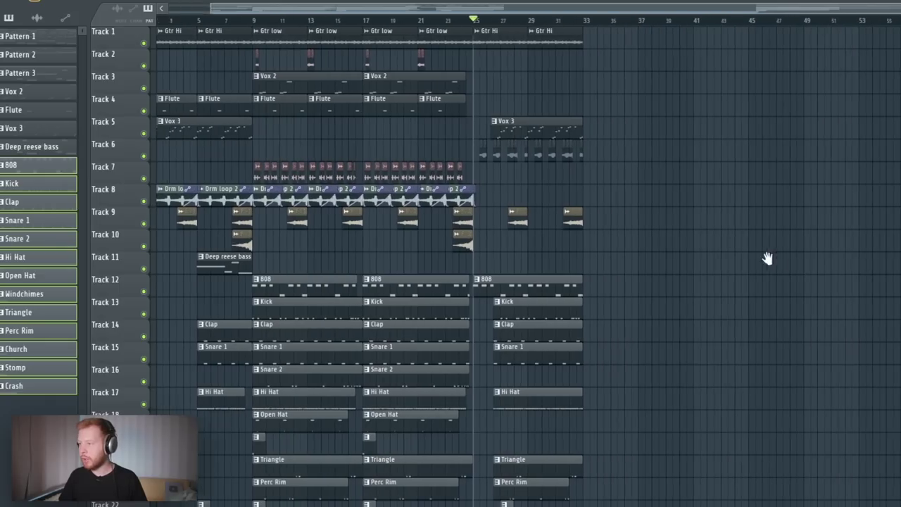
pyautogui.hscroll(3, 767, 259)
pyautogui.moveTo(839, 28); pyautogui.dragTo(758, 69)
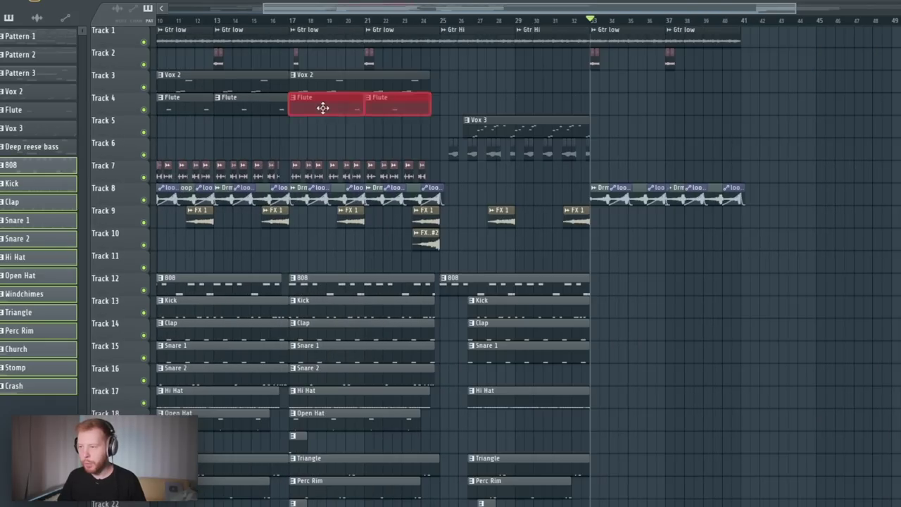
pyautogui.moveTo(322, 106); pyautogui.dragTo(623, 126)
pyautogui.press('space')
# Shift the Flute clip one bar earlier, trim its start to bar 33 and duplicate it at bar 37.
pyautogui.keyDown('ctrl'); pyautogui.click(656, 162); pyautogui.keyUp('ctrl')
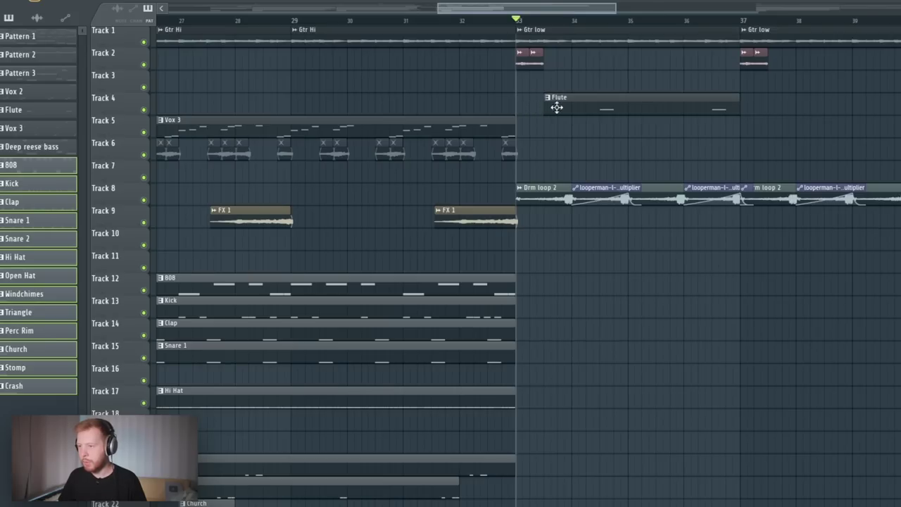
pyautogui.click(556, 111)
pyautogui.press('space')
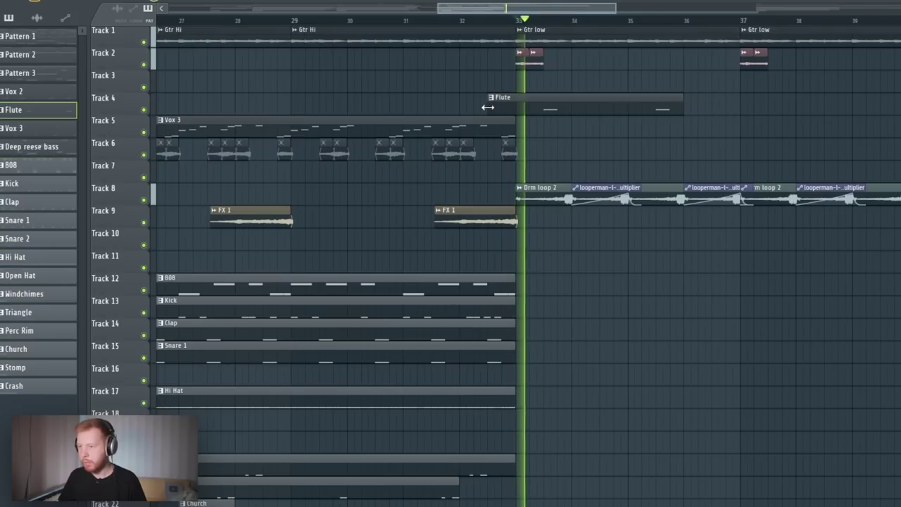
pyautogui.moveTo(487, 108); pyautogui.dragTo(516, 106)
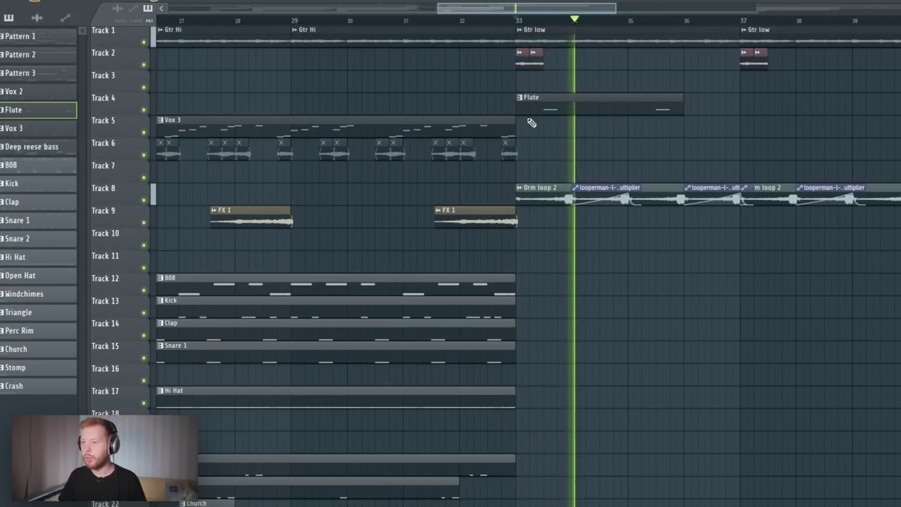
pyautogui.moveTo(676, 111); pyautogui.dragTo(785, 112)
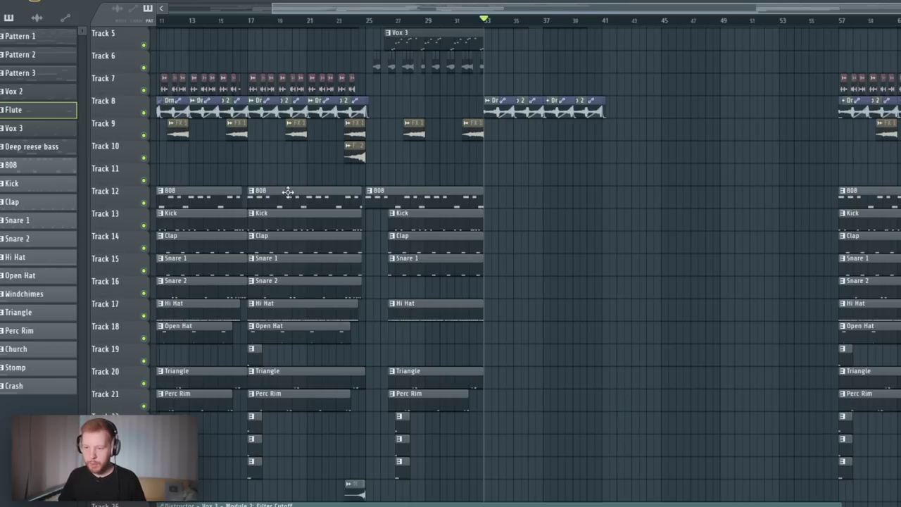
# Copy the drum and 808 clips from bar 17 to bar 33 without the Windchimes and audition the section.
pyautogui.moveTo(296, 173); pyautogui.dragTo(263, 466)
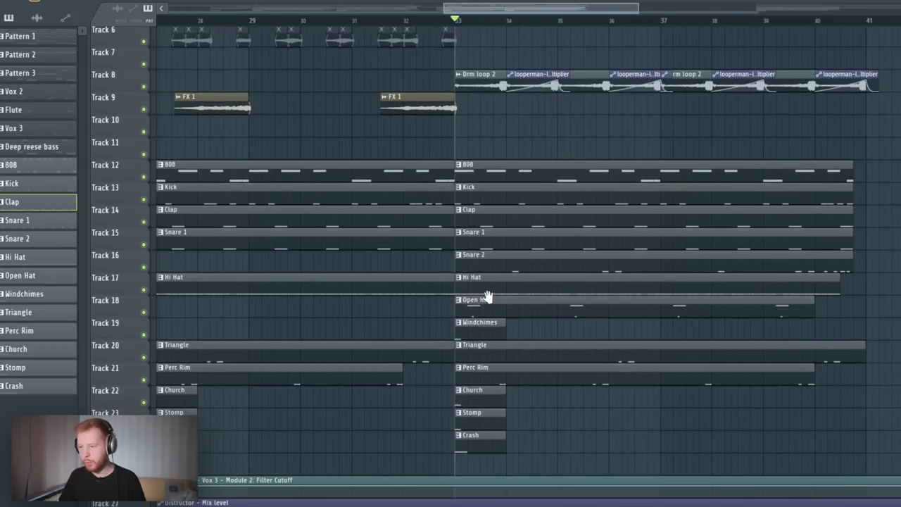
pyautogui.scroll(-3, 484, 338)
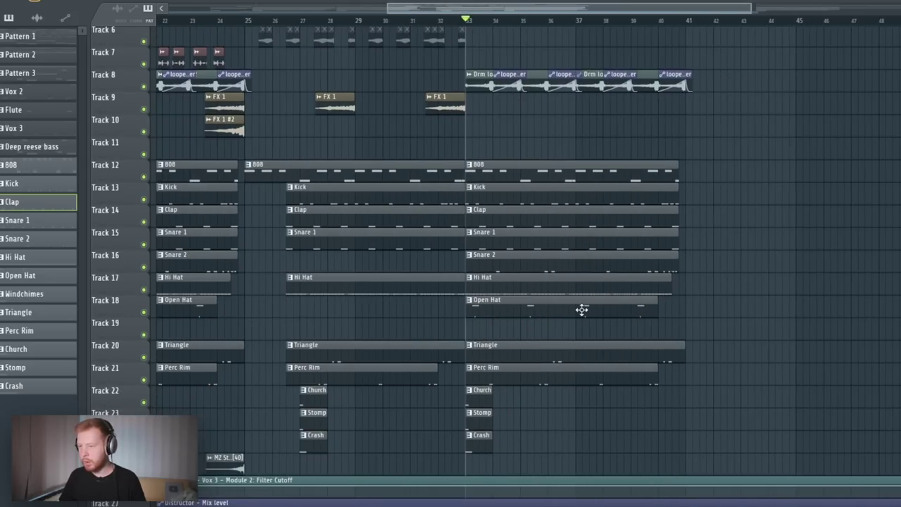
pyautogui.press('space')
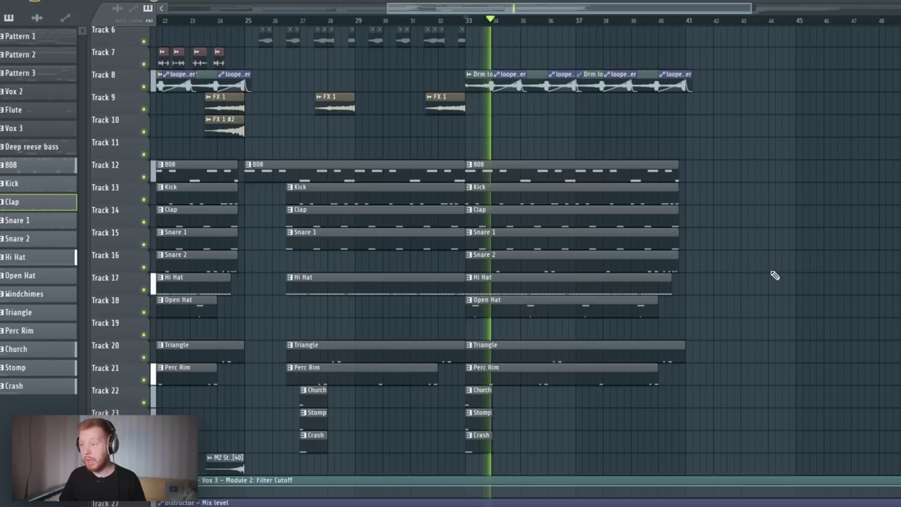
pyautogui.scroll(5, 770, 316)
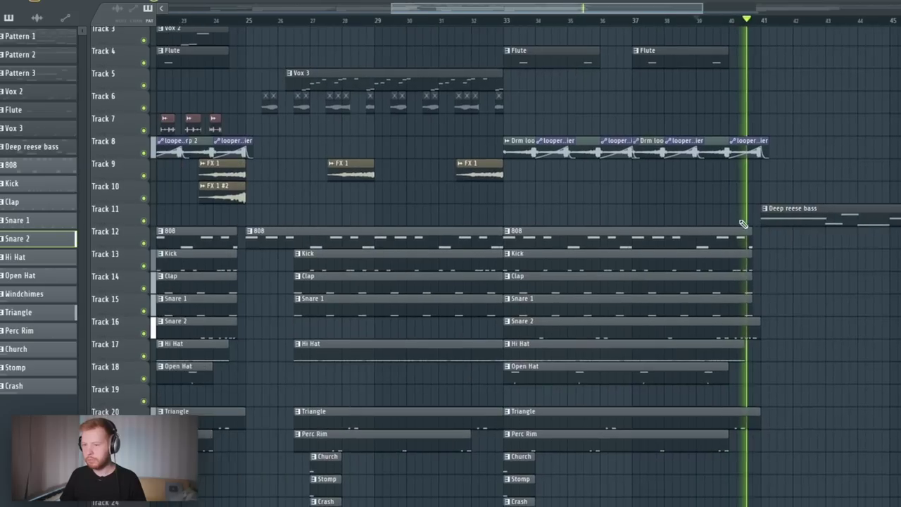
# Copy eight bars of the chopped Drm loop 1 clips on Track 7 to bar 41.
pyautogui.scroll(-3, 743, 224)
pyautogui.scroll(2, 327, 184)
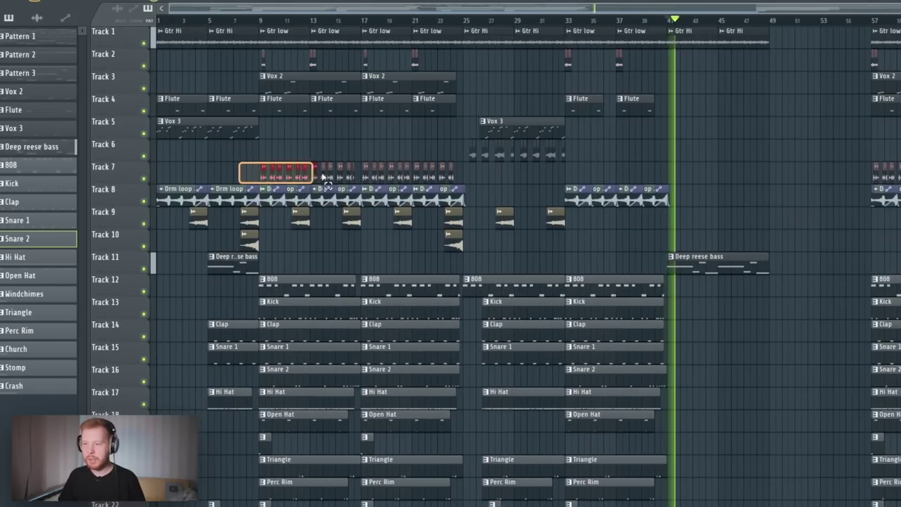
pyautogui.moveTo(242, 182); pyautogui.dragTo(672, 183)
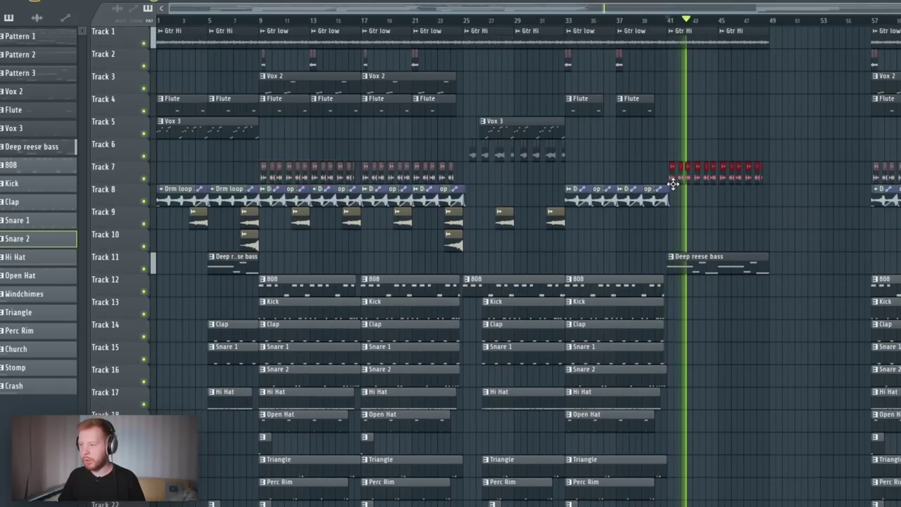
pyautogui.scroll(-1, 732, 309)
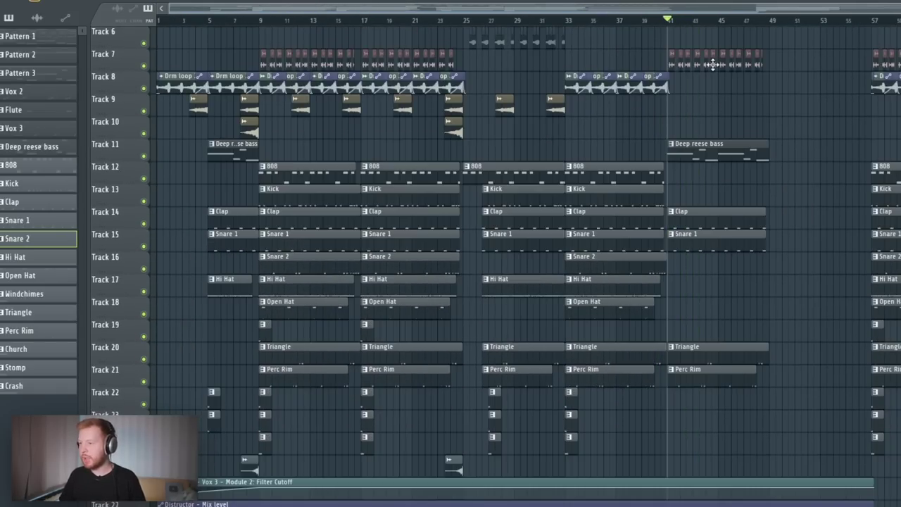
# Insert ValhallaShimmer on the Drm loop 1 mixer track with its mix at 0.10 and pitch mode on bypass.
pyautogui.doubleClick(713, 65)
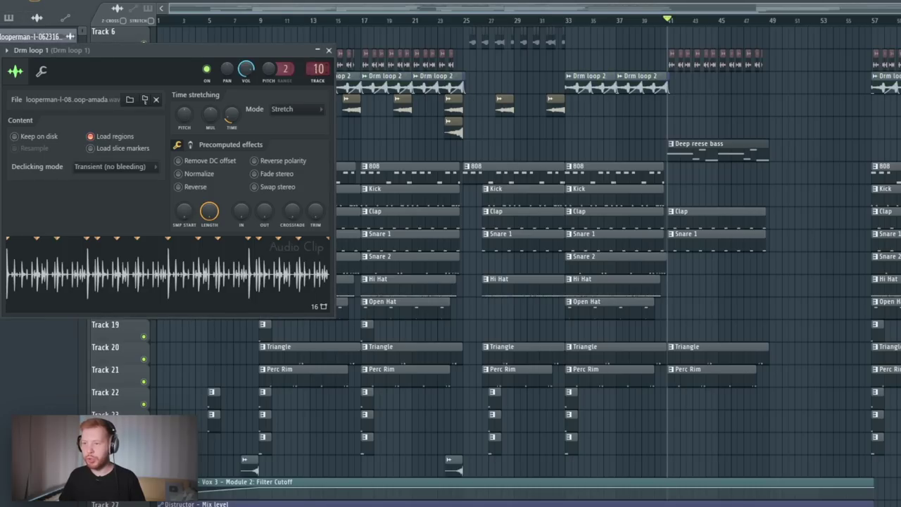
pyautogui.click(316, 69)
pyautogui.click(898, 177)
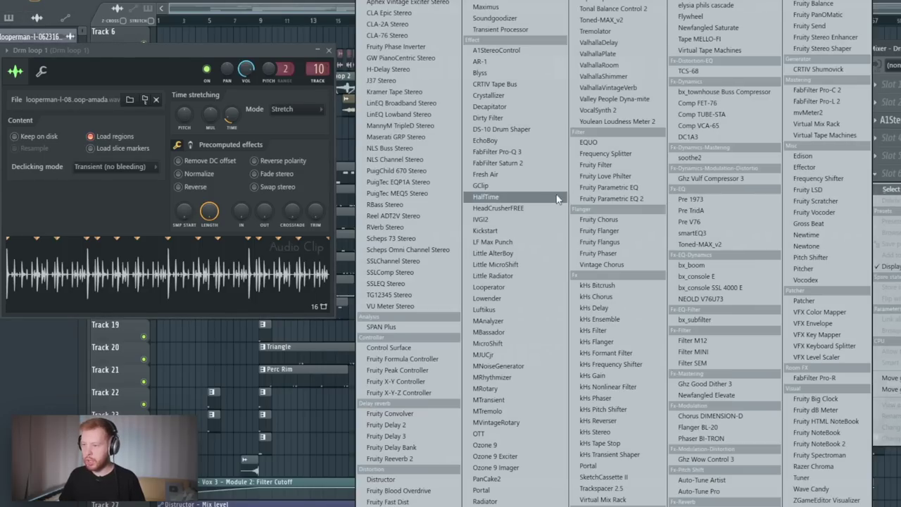
pyautogui.click(603, 76)
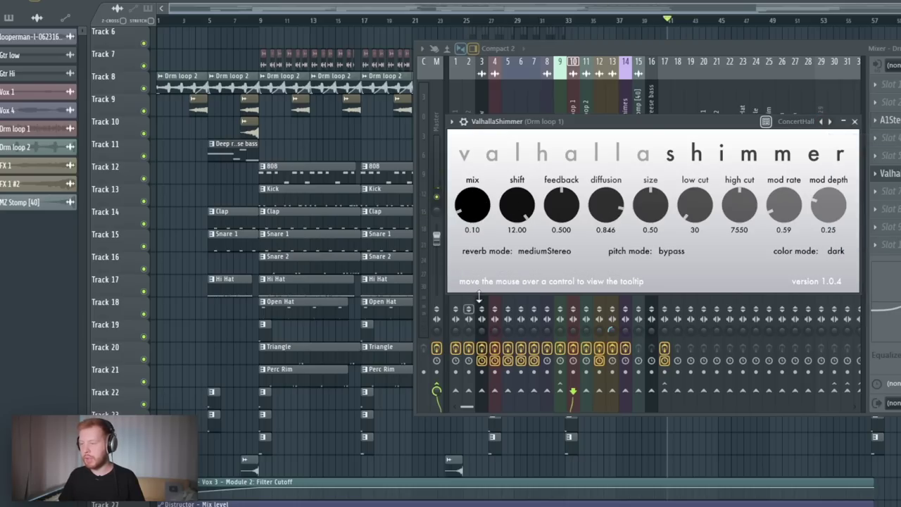
# Add Distructor with a Low pass 12 filter to Drm loop 1 and create an automation clip for its cutoff.
pyautogui.click(599, 116)
pyautogui.click(898, 164)
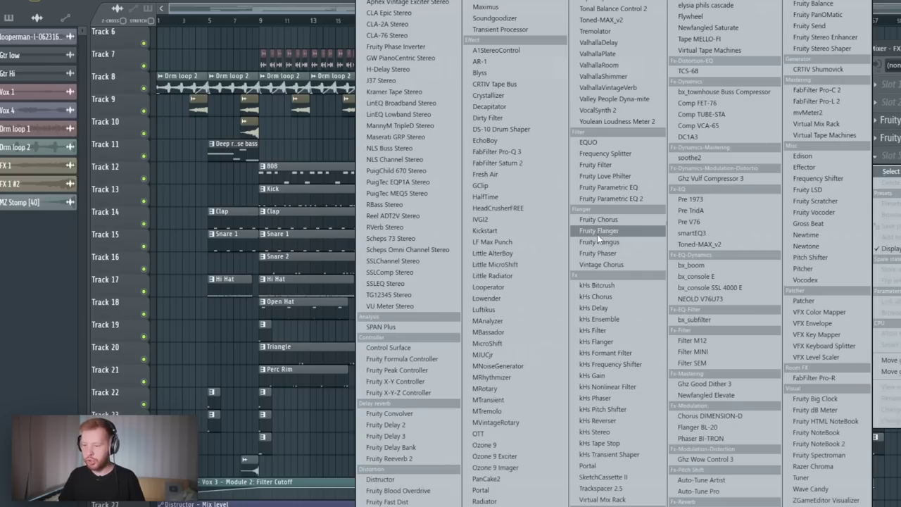
pyautogui.click(874, 164)
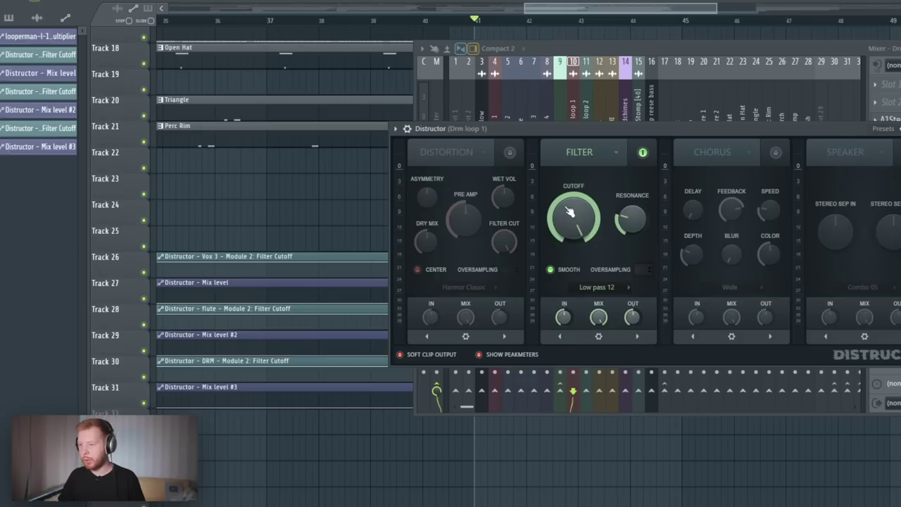
pyautogui.rightClick(568, 208)
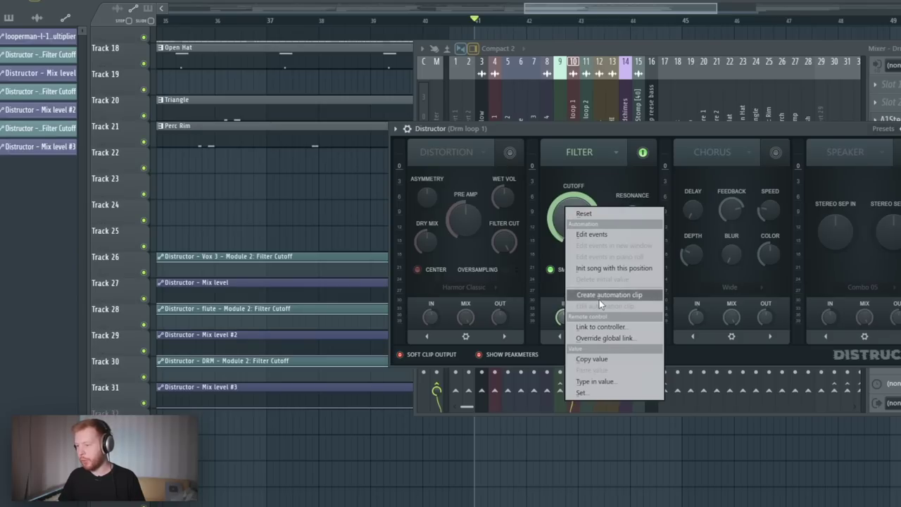
pyautogui.click(599, 294)
pyautogui.scroll(-8, 805, 492)
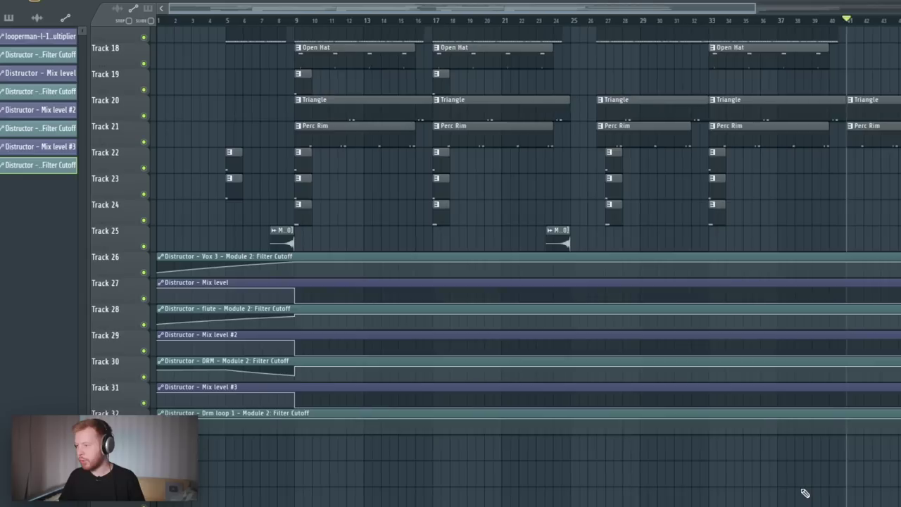
# Shape the Drm loop 1 Filter Cutoff automation so it dips at bar 41 and curves back up until bar 49.
pyautogui.scroll(-3, 805, 493)
pyautogui.scroll(3, 774, 492)
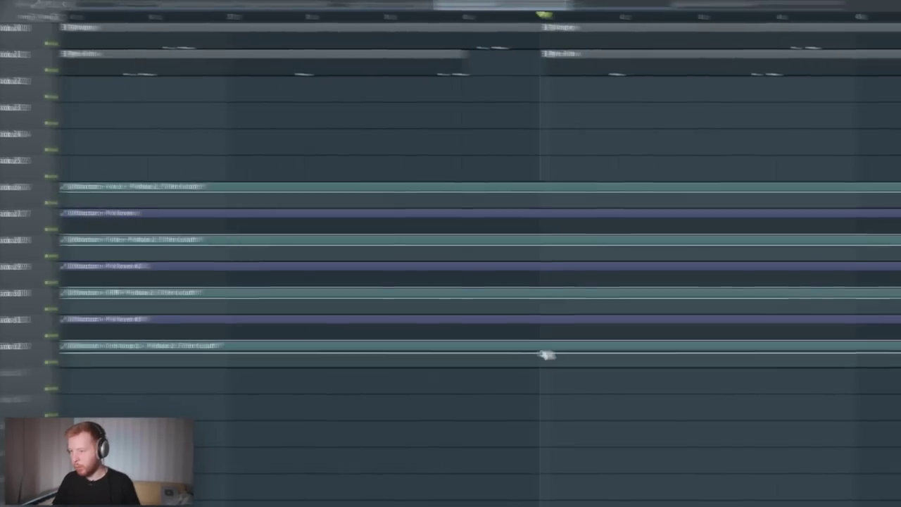
pyautogui.moveTo(540, 351); pyautogui.dragTo(540, 360)
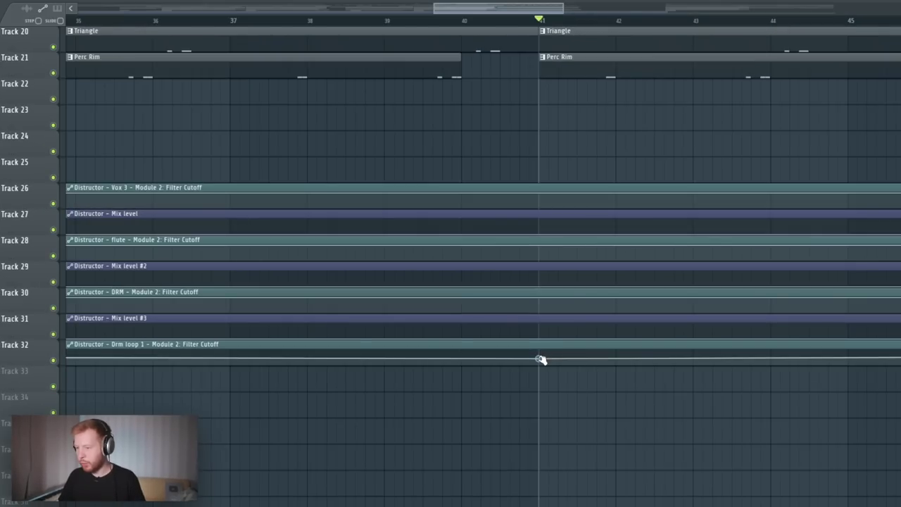
pyautogui.scroll(-4, 617, 413)
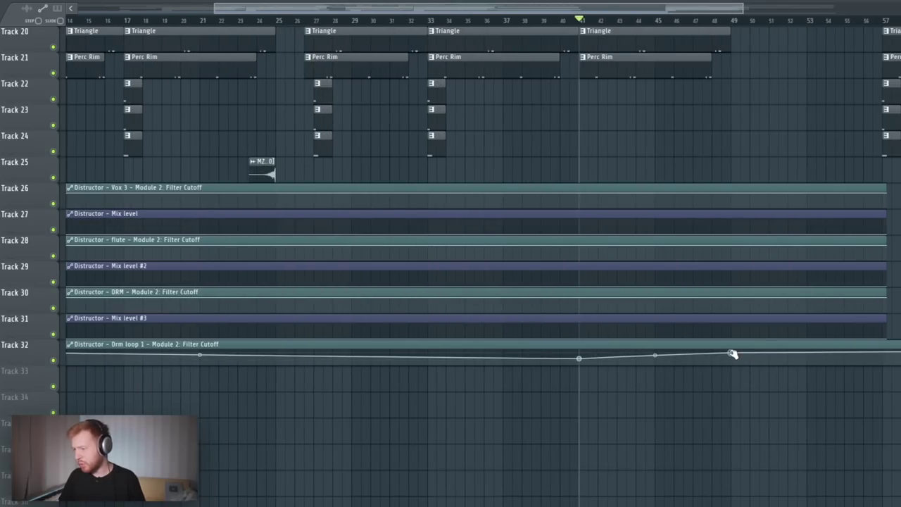
pyautogui.press('space')
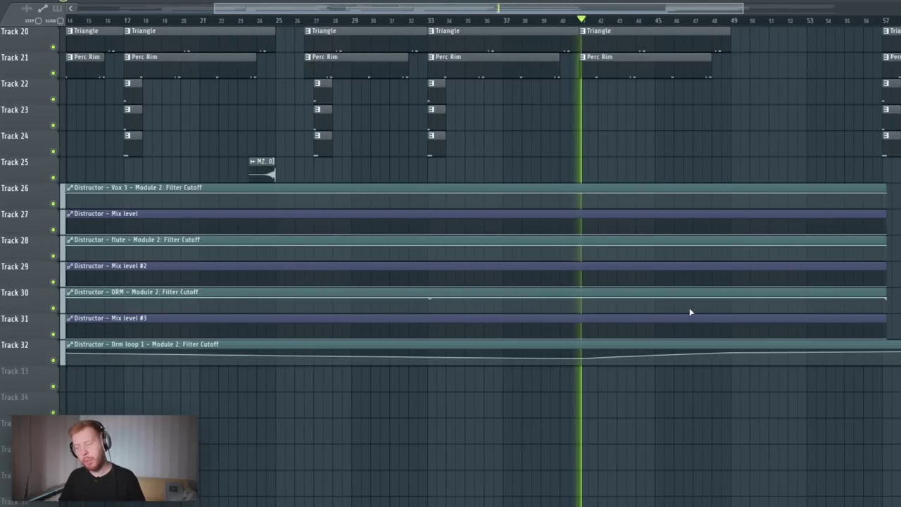
# Raise the Drm loop 1 cutoff point at bar 41 slightly and audition the section from there.
pyautogui.scroll(3, 591, 387)
pyautogui.press('space')
pyautogui.scroll(2, 591, 387)
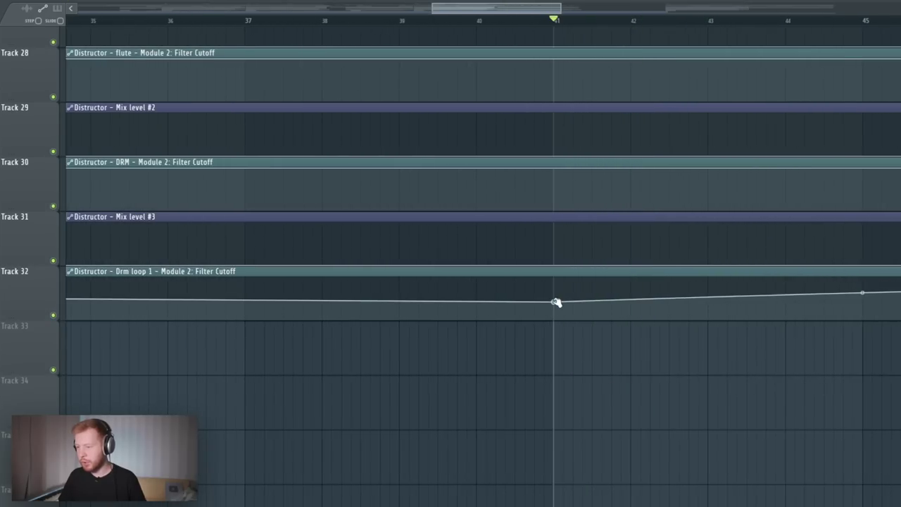
pyautogui.moveTo(557, 301); pyautogui.dragTo(556, 297)
pyautogui.press('space')
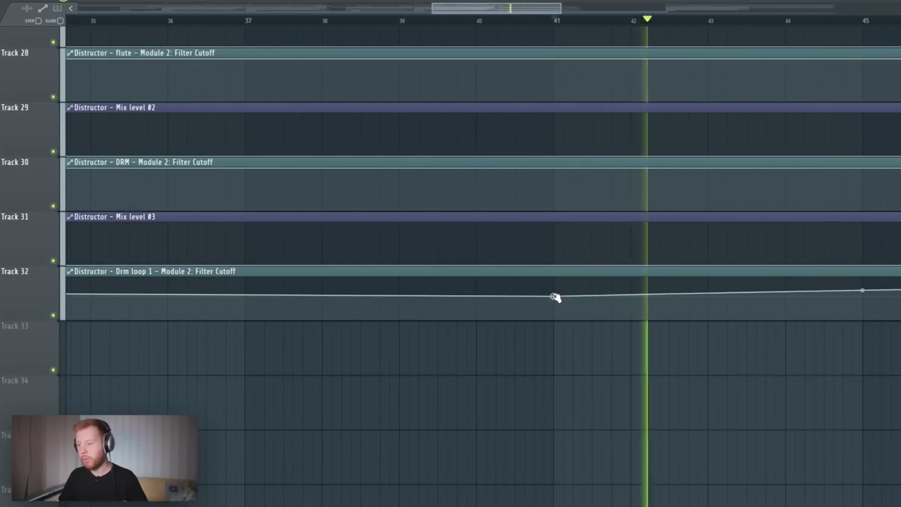
# Automate the Distructor Mix level on Track 27 to step up at bar 41, rise until bar 49 and curve down to bar 50.
pyautogui.scroll(5, 601, 186)
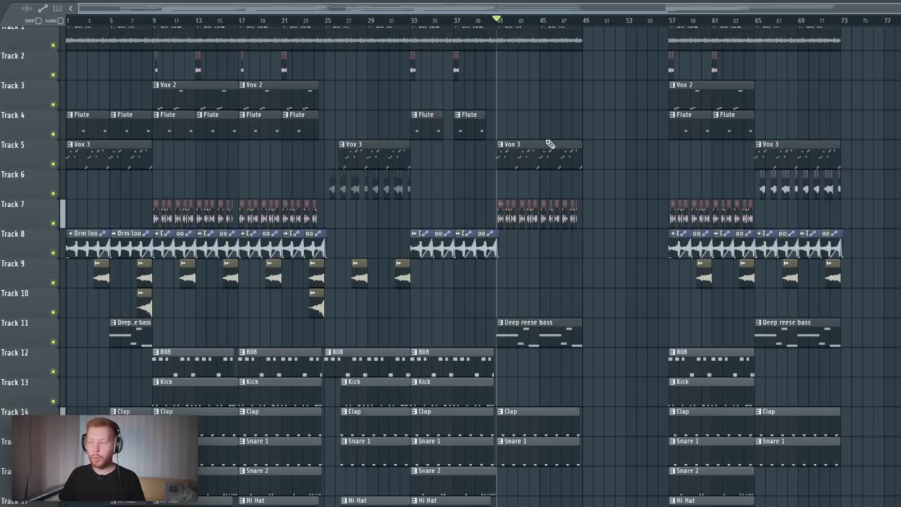
pyautogui.scroll(-8, 589, 288)
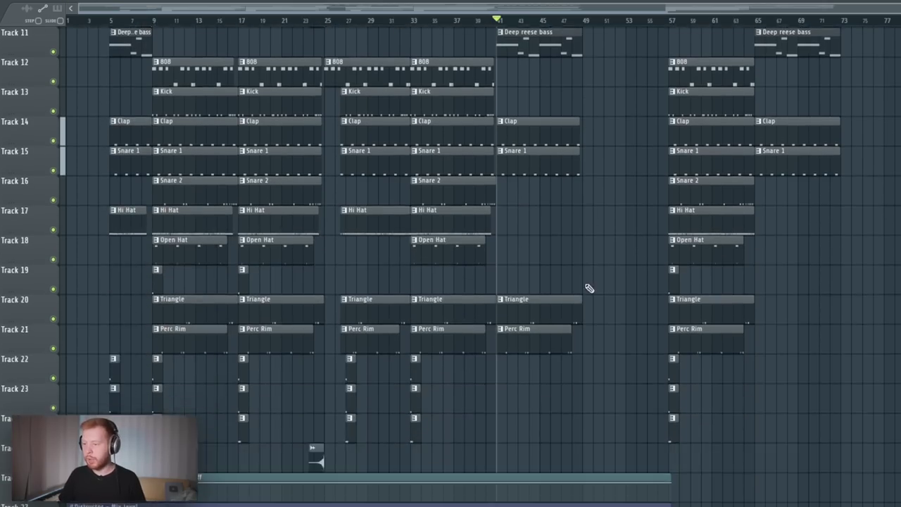
pyautogui.keyDown('ctrl'); pyautogui.scroll(2, 484, 350); pyautogui.keyUp('ctrl')
pyautogui.keyDown('ctrl'); pyautogui.scroll(4, 635, 346); pyautogui.keyUp('ctrl')
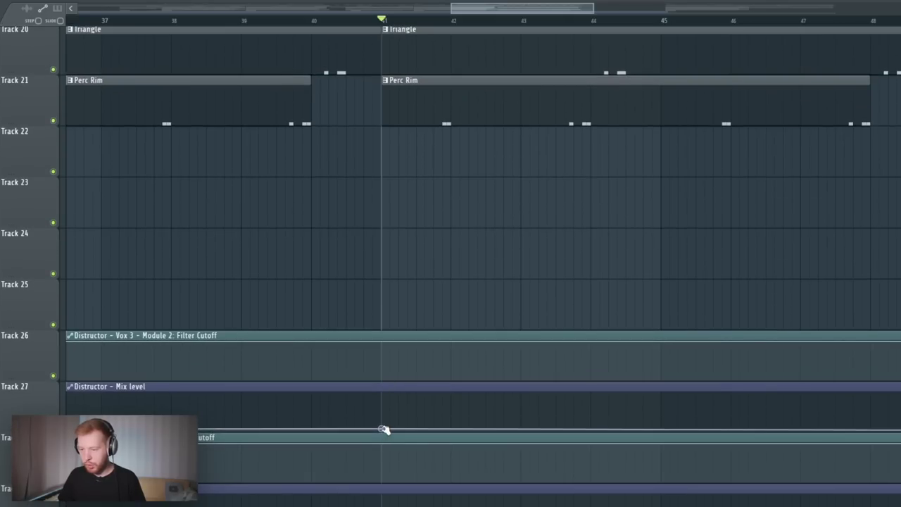
pyautogui.moveTo(379, 435); pyautogui.dragTo(383, 425)
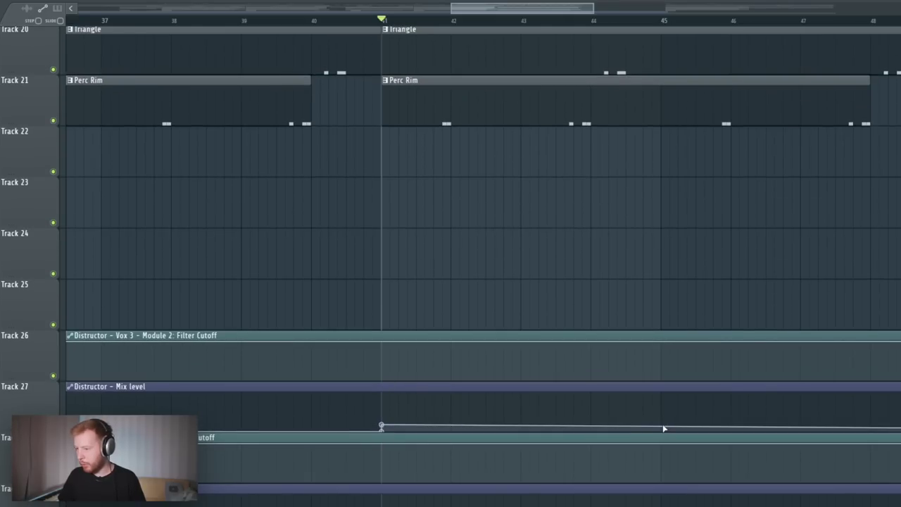
pyautogui.moveTo(900, 425); pyautogui.dragTo(900, 418)
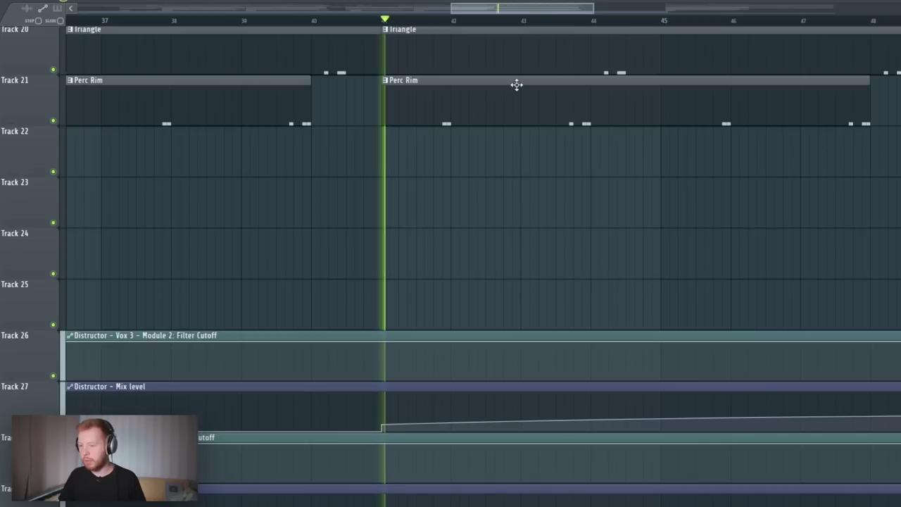
pyautogui.press('F9')
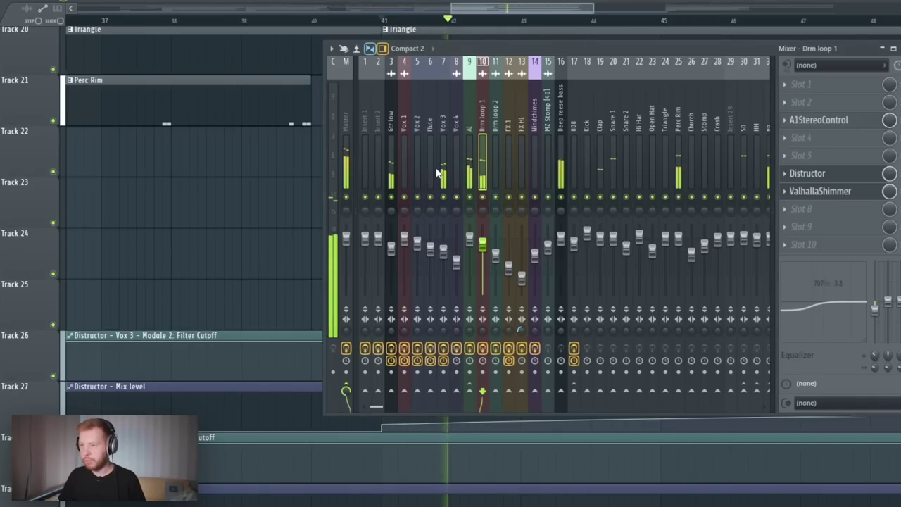
pyautogui.click(390, 113)
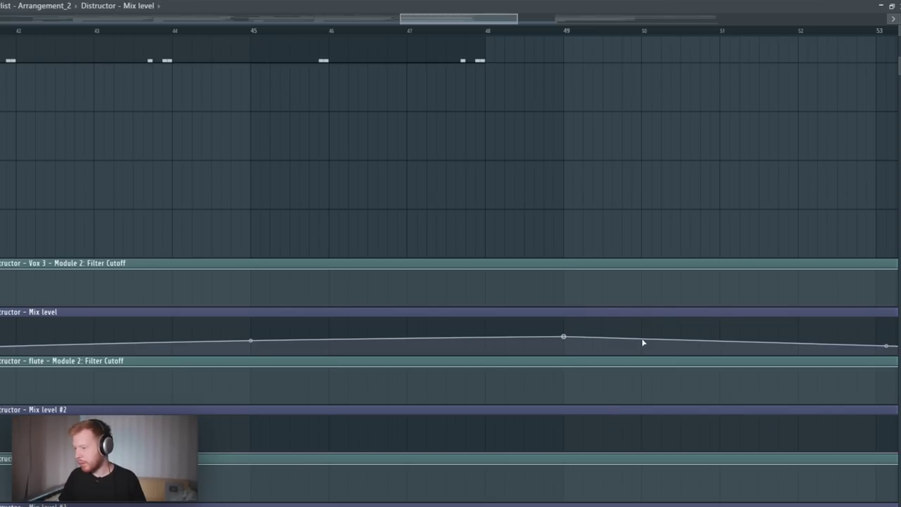
pyautogui.moveTo(643, 342); pyautogui.dragTo(603, 295)
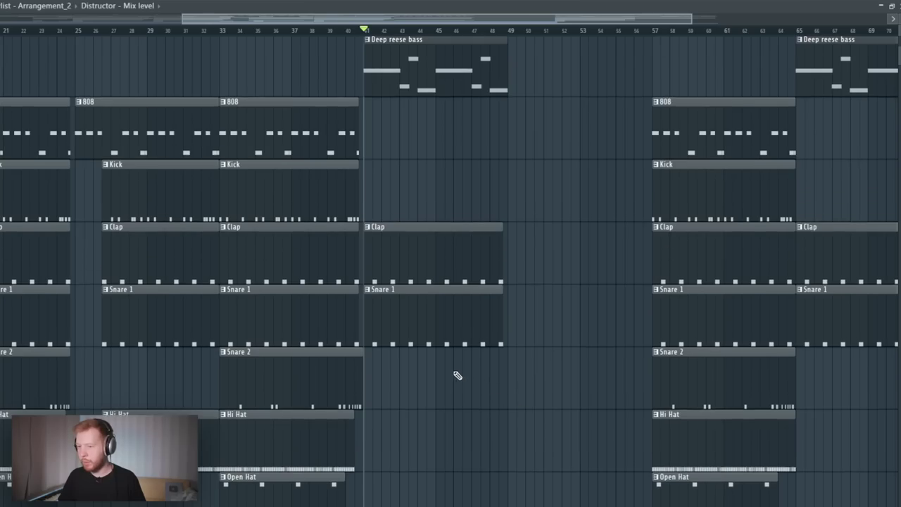
# Copy the FX 1, FX 1 #2 and MZ Stomp clips to end at bar 49, and the Church, Stomp and Crash clips to start there.
pyautogui.scroll(-4, 457, 375)
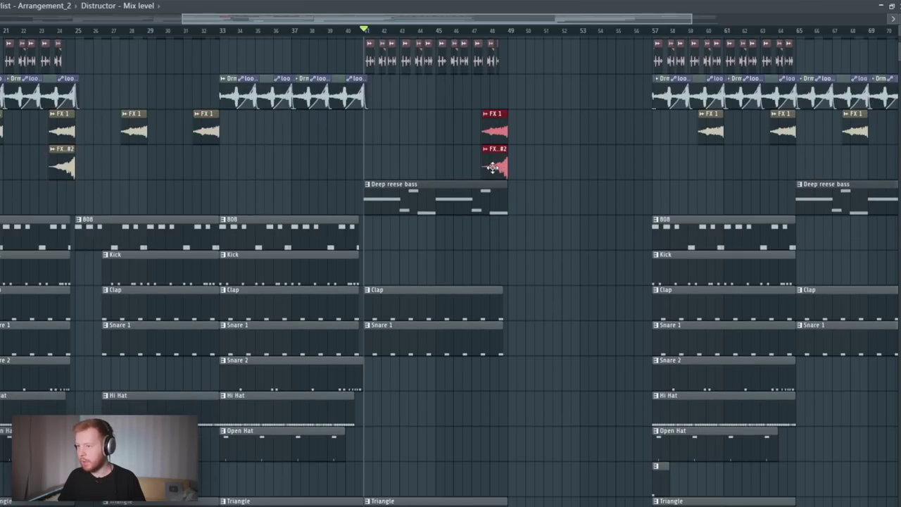
pyautogui.moveTo(213, 205); pyautogui.dragTo(307, 205)
pyautogui.scroll(-6, 307, 205)
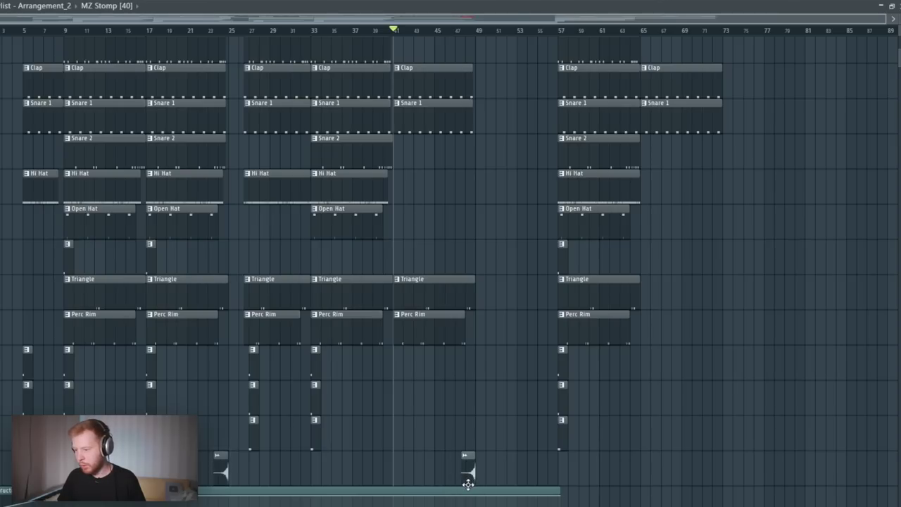
pyautogui.moveTo(481, 236); pyautogui.dragTo(367, 148)
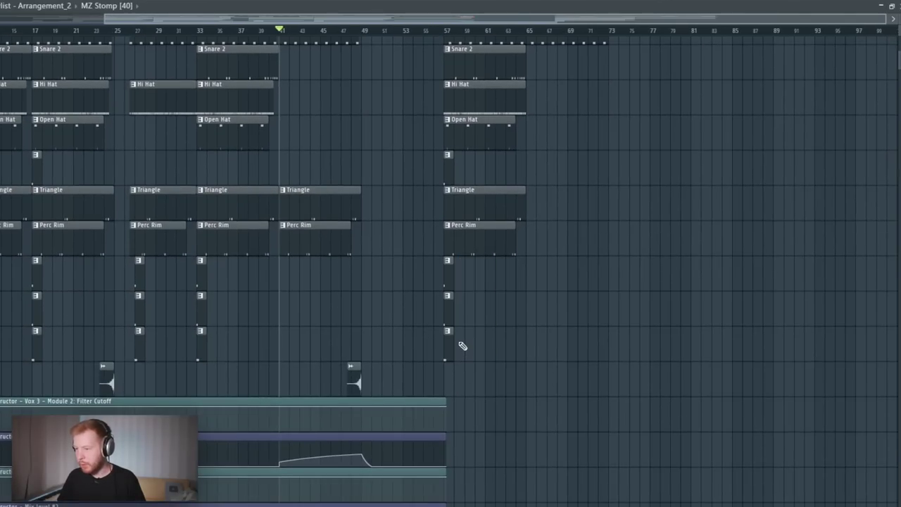
pyautogui.moveTo(445, 358); pyautogui.dragTo(384, 350)
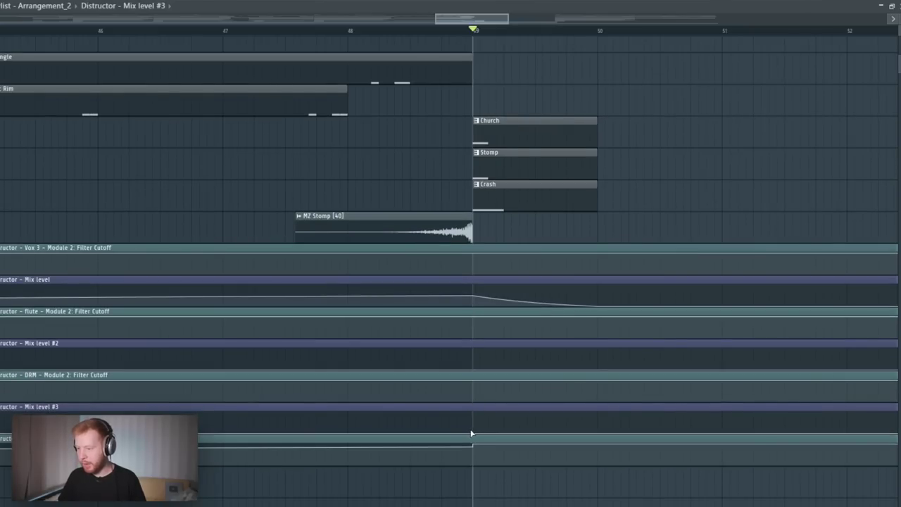
# Automate Distructor Mix level #3 to spike at bar 49 and curve back down about a quarter bar on, and audition it.
pyautogui.click(473, 423)
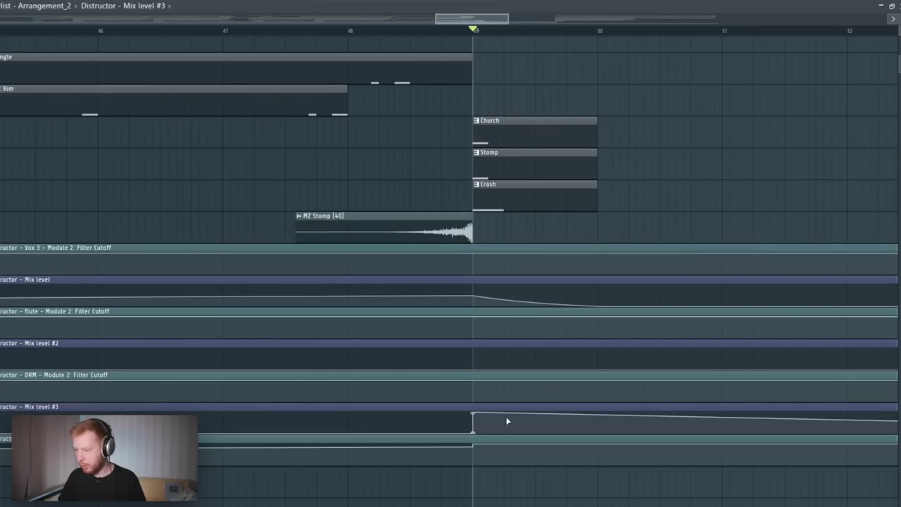
pyautogui.moveTo(507, 421); pyautogui.dragTo(507, 442)
pyautogui.press('space')
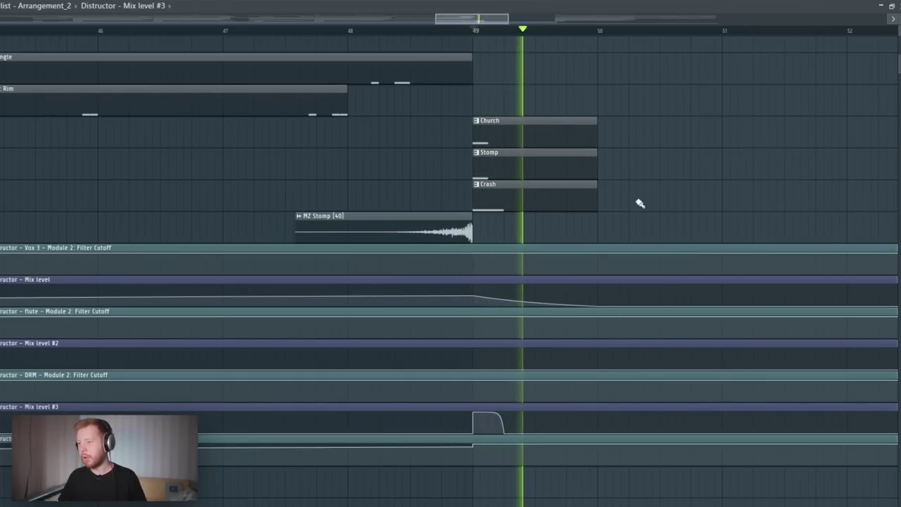
pyautogui.scroll(5, 639, 190)
pyautogui.press('space')
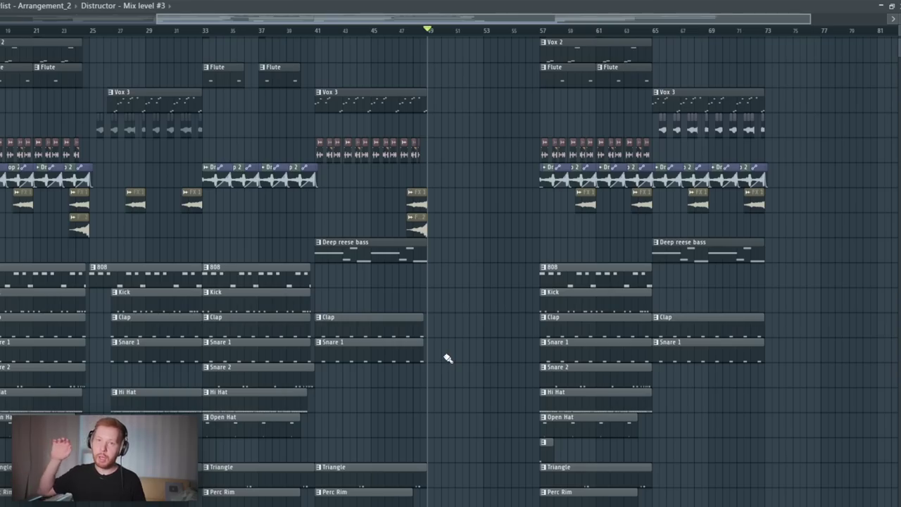
pyautogui.press('space')
pyautogui.press('space')
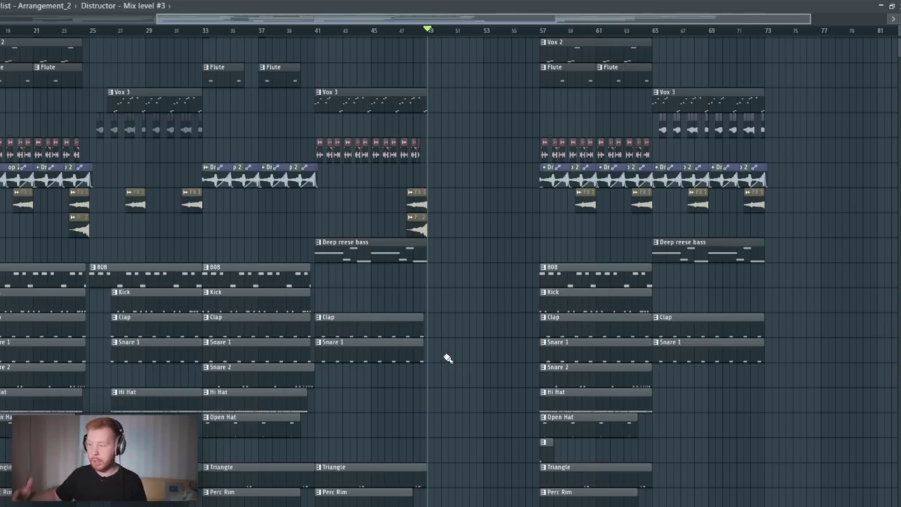
# Play the transition into bar 49 and examine the Mix VOX, Mix DRM and Mix DRUM LOOP automation curves.
pyautogui.scroll(-8, 528, 394)
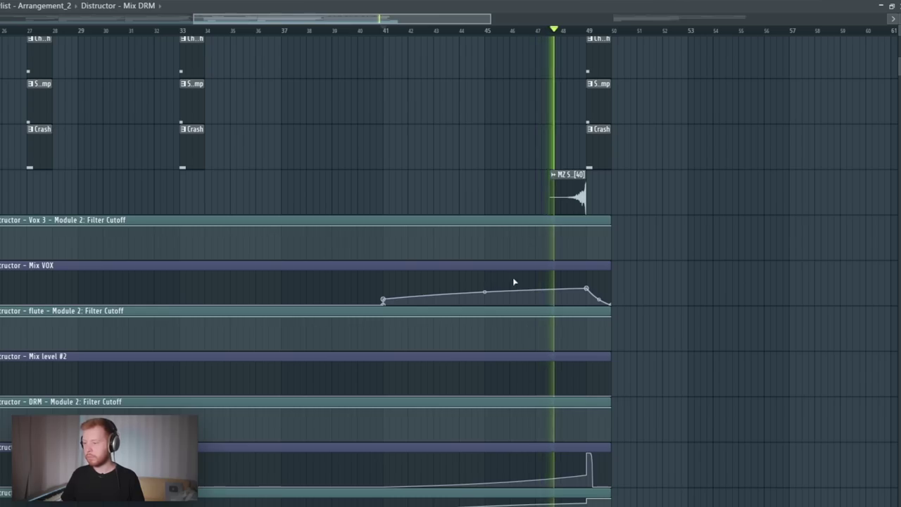
pyautogui.scroll(4, 653, 398)
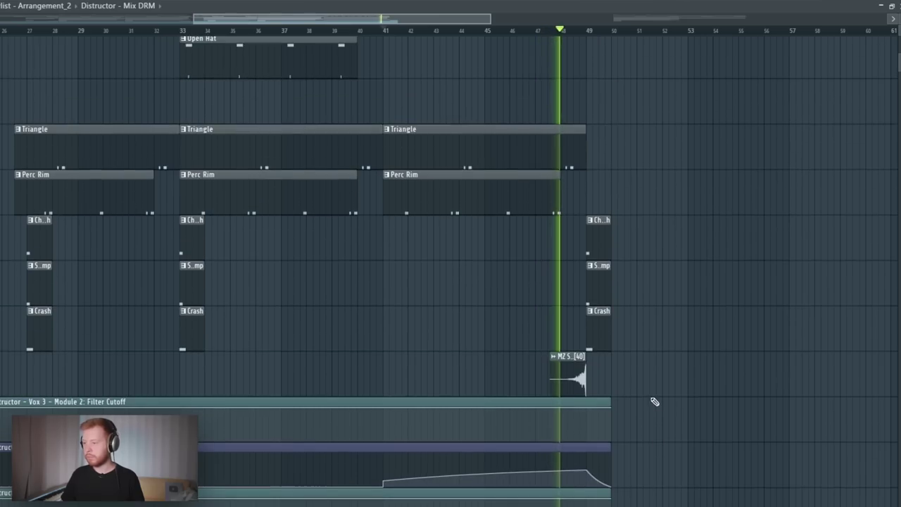
pyautogui.scroll(-8, 654, 391)
pyautogui.scroll(2, 654, 389)
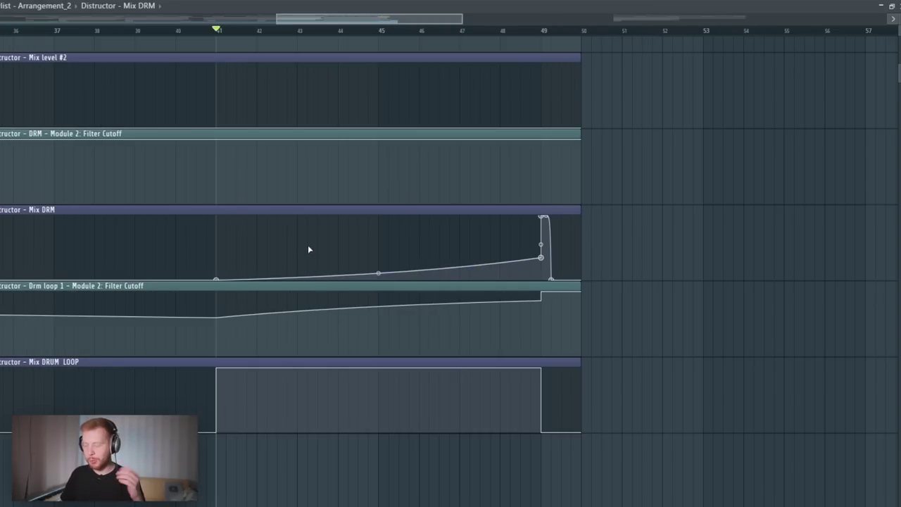
pyautogui.scroll(-4, 336, 277)
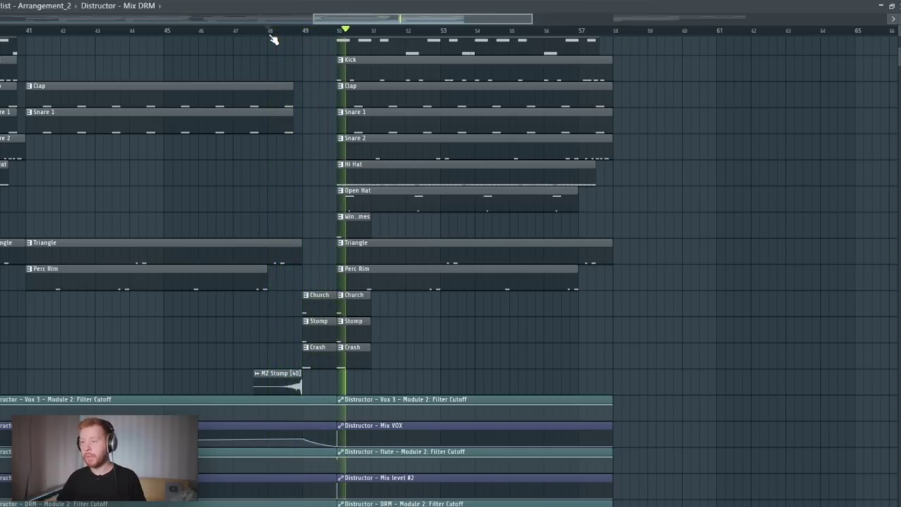
# Copy one bar of Drm loop 2 with its volume automation to bar 49, and shift the MZ Stomp clip to end at bar 50.
pyautogui.scroll(6, 316, 162)
pyautogui.press('space')
pyautogui.scroll(2, 135, 279)
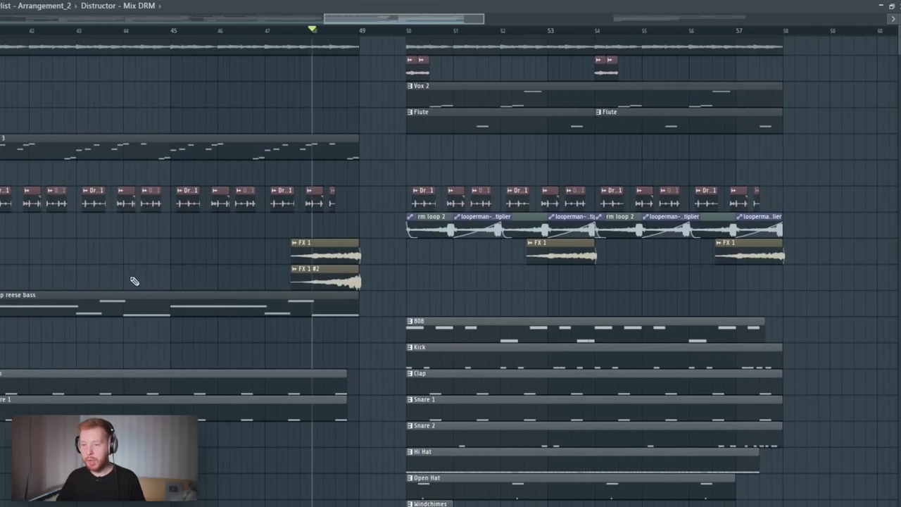
pyautogui.moveTo(134, 280); pyautogui.dragTo(172, 252)
pyautogui.moveTo(179, 211); pyautogui.dragTo(304, 237)
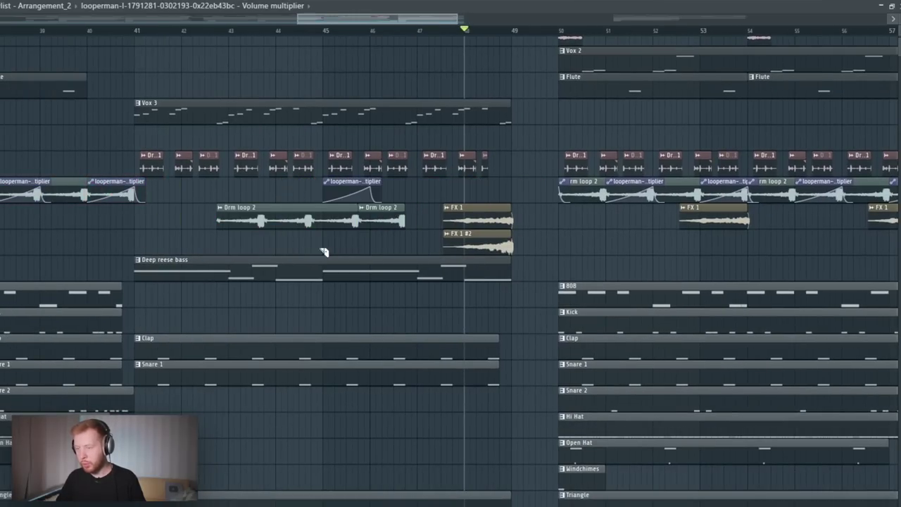
pyautogui.moveTo(247, 208); pyautogui.dragTo(541, 179)
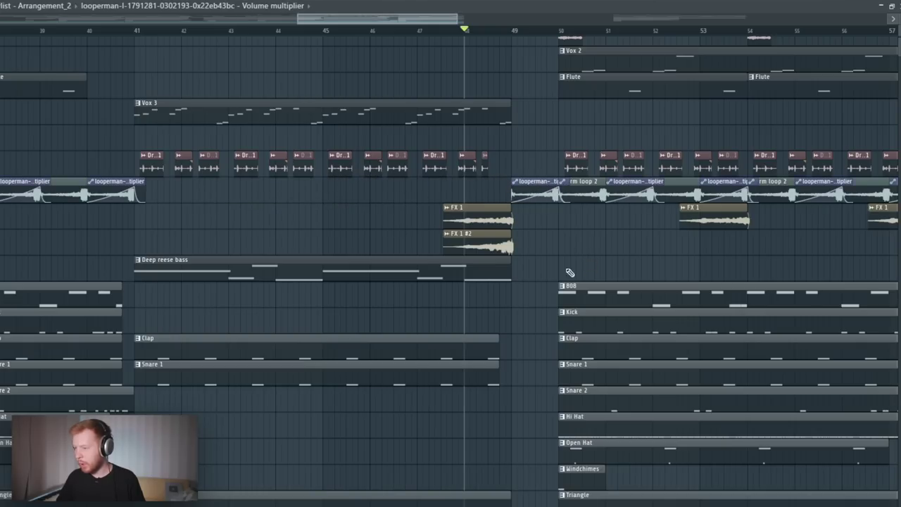
pyautogui.rightClick(348, 474)
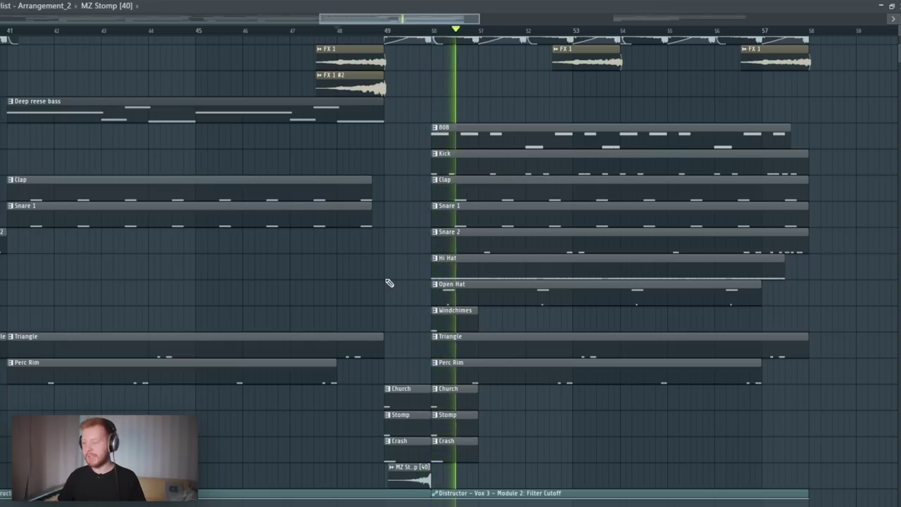
pyautogui.scroll(1, 394, 225)
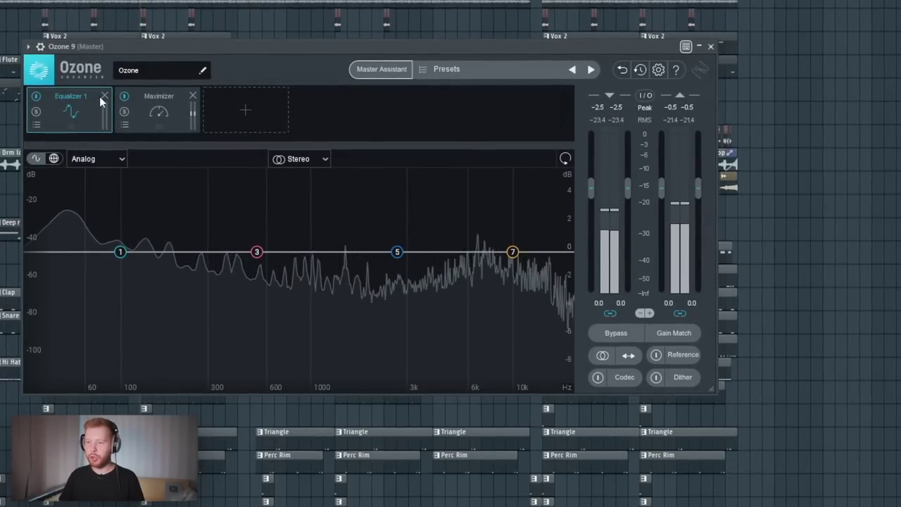
# Replace the Equalizer in Ozone 9 on the Master with Imager and Exciter modules placed ahead of the Maximizer.
pyautogui.click(151, 110)
pyautogui.click(160, 110)
pyautogui.click(173, 217)
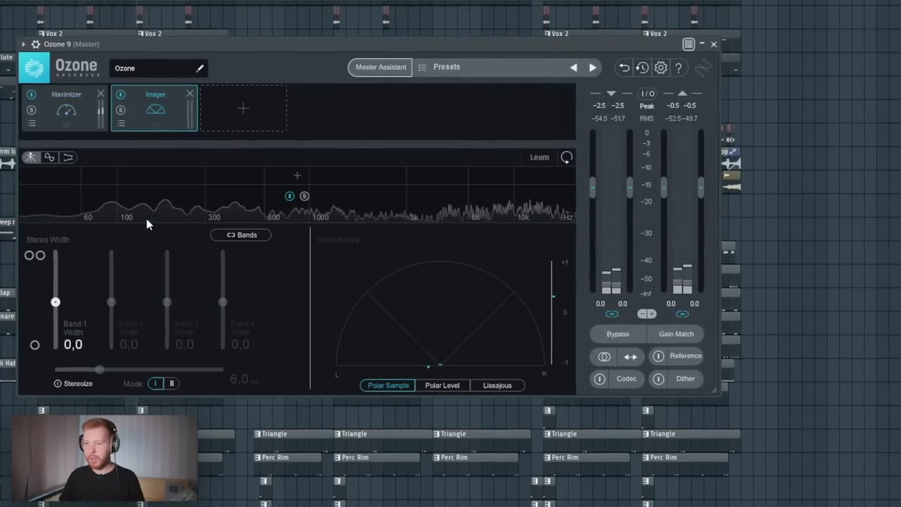
pyautogui.click(238, 128)
pyautogui.click(261, 199)
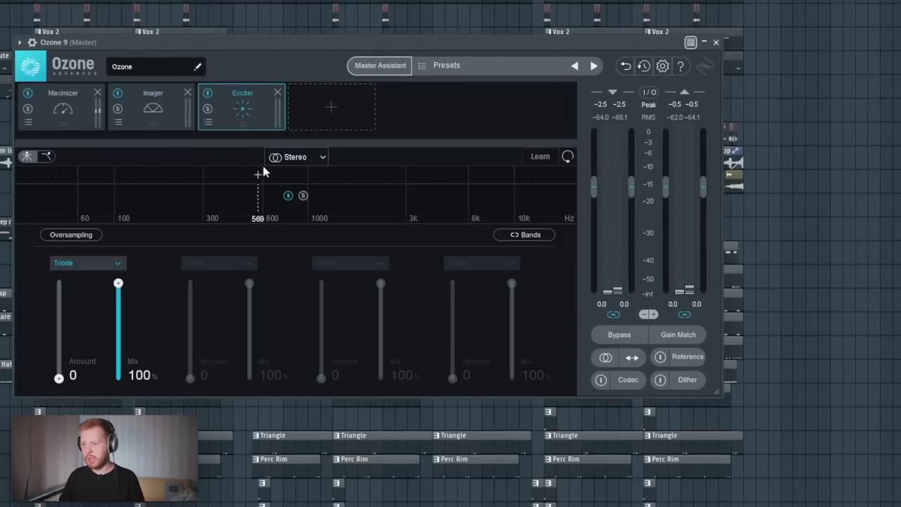
pyautogui.click(322, 109)
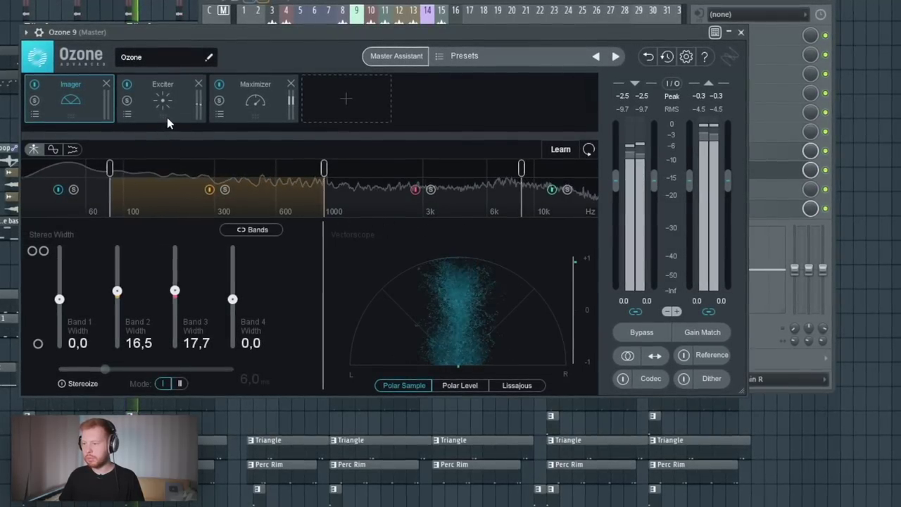
# Review the Exciter and Maximizer settings in Ozone 9 and close the plugin.
pyautogui.click(147, 90)
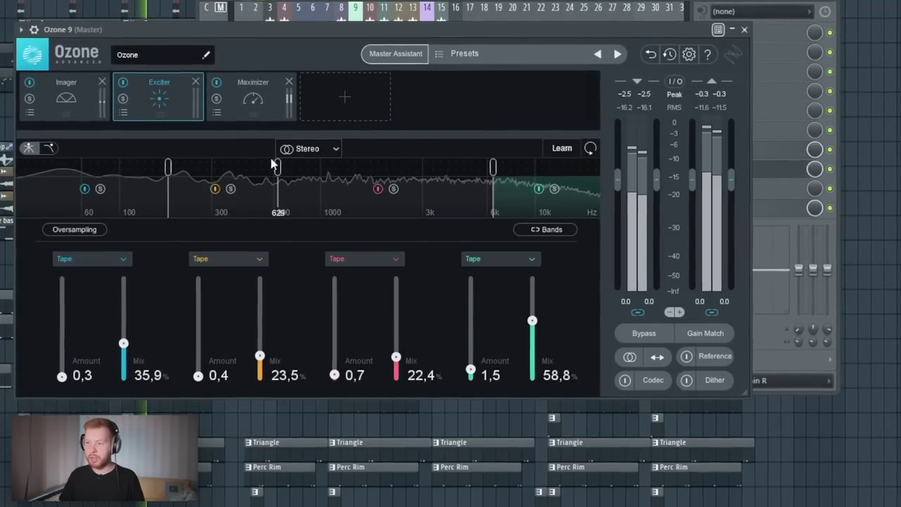
pyautogui.click(268, 103)
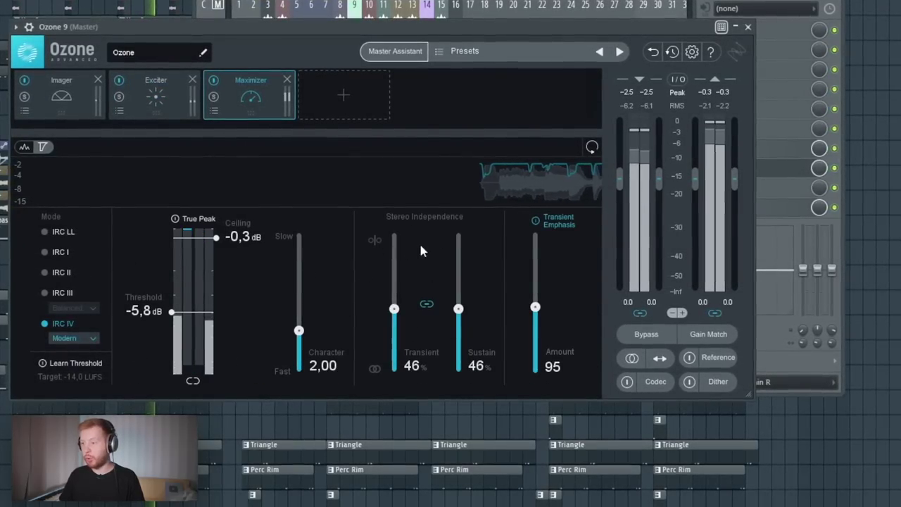
pyautogui.click(748, 26)
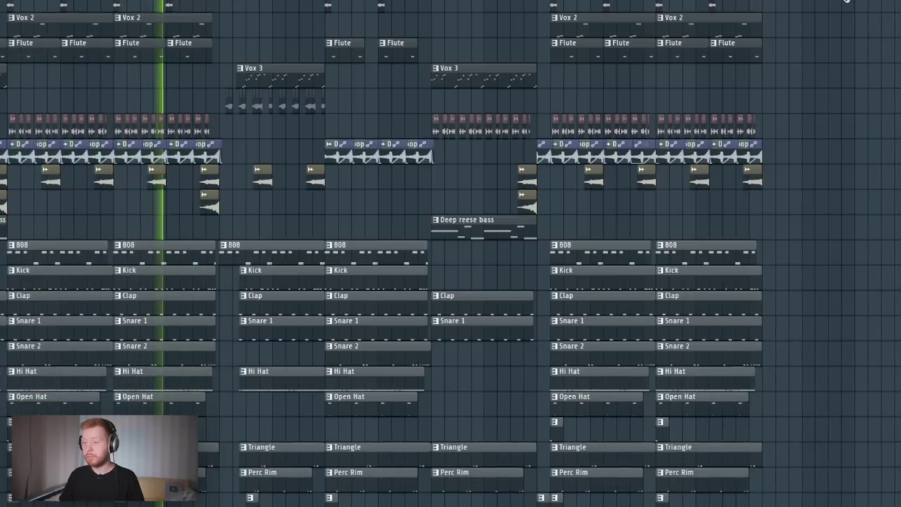